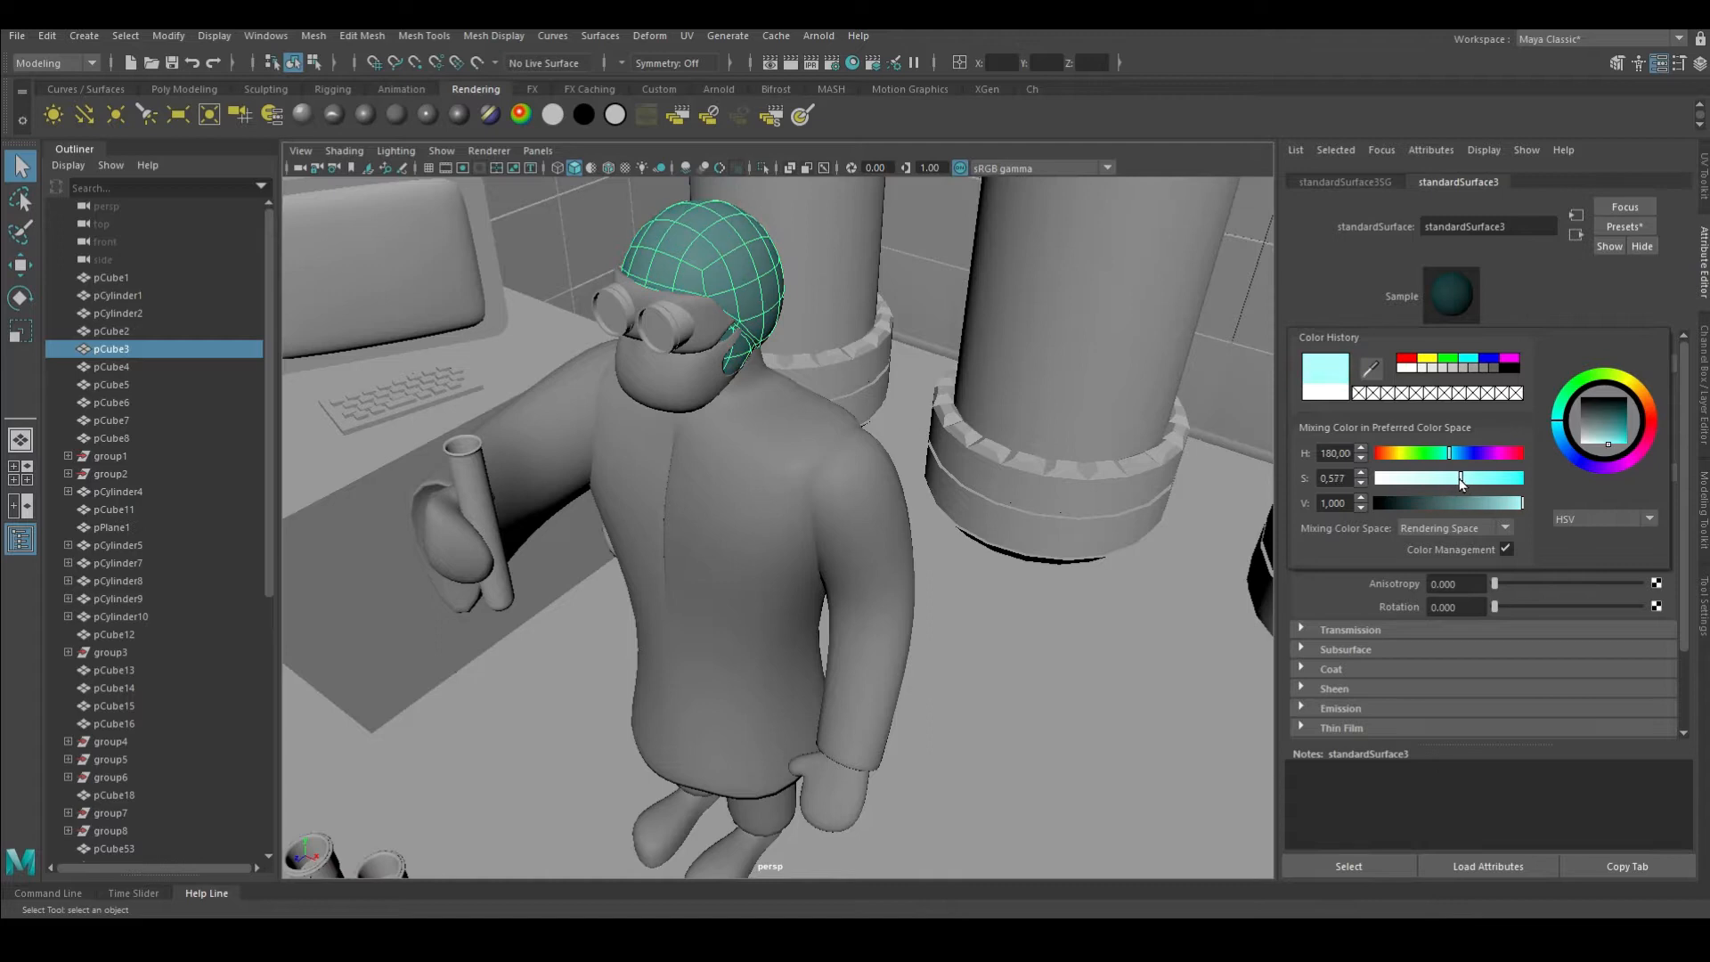
Assign a new standard surface material to the exposed skin faces around the mask and give it a pale skin base colour
scroll(970, 435, up, 3)
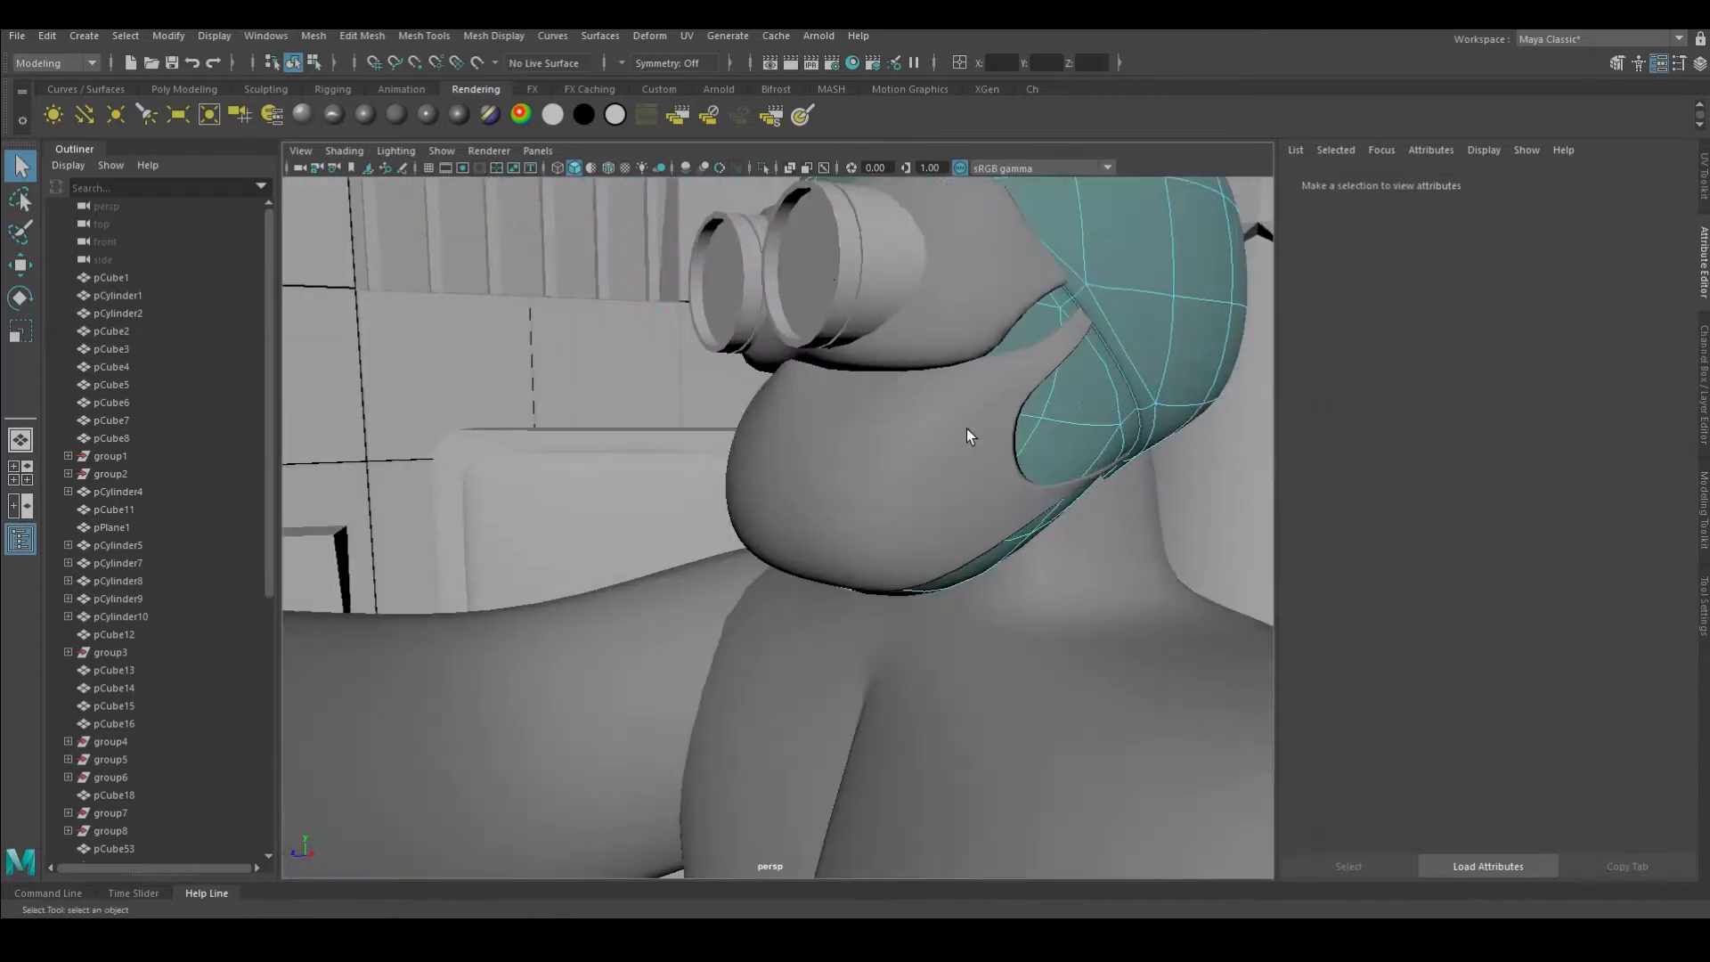
click(1119, 399)
alt+drag(1188, 447, 1012, 436)
click(364, 114)
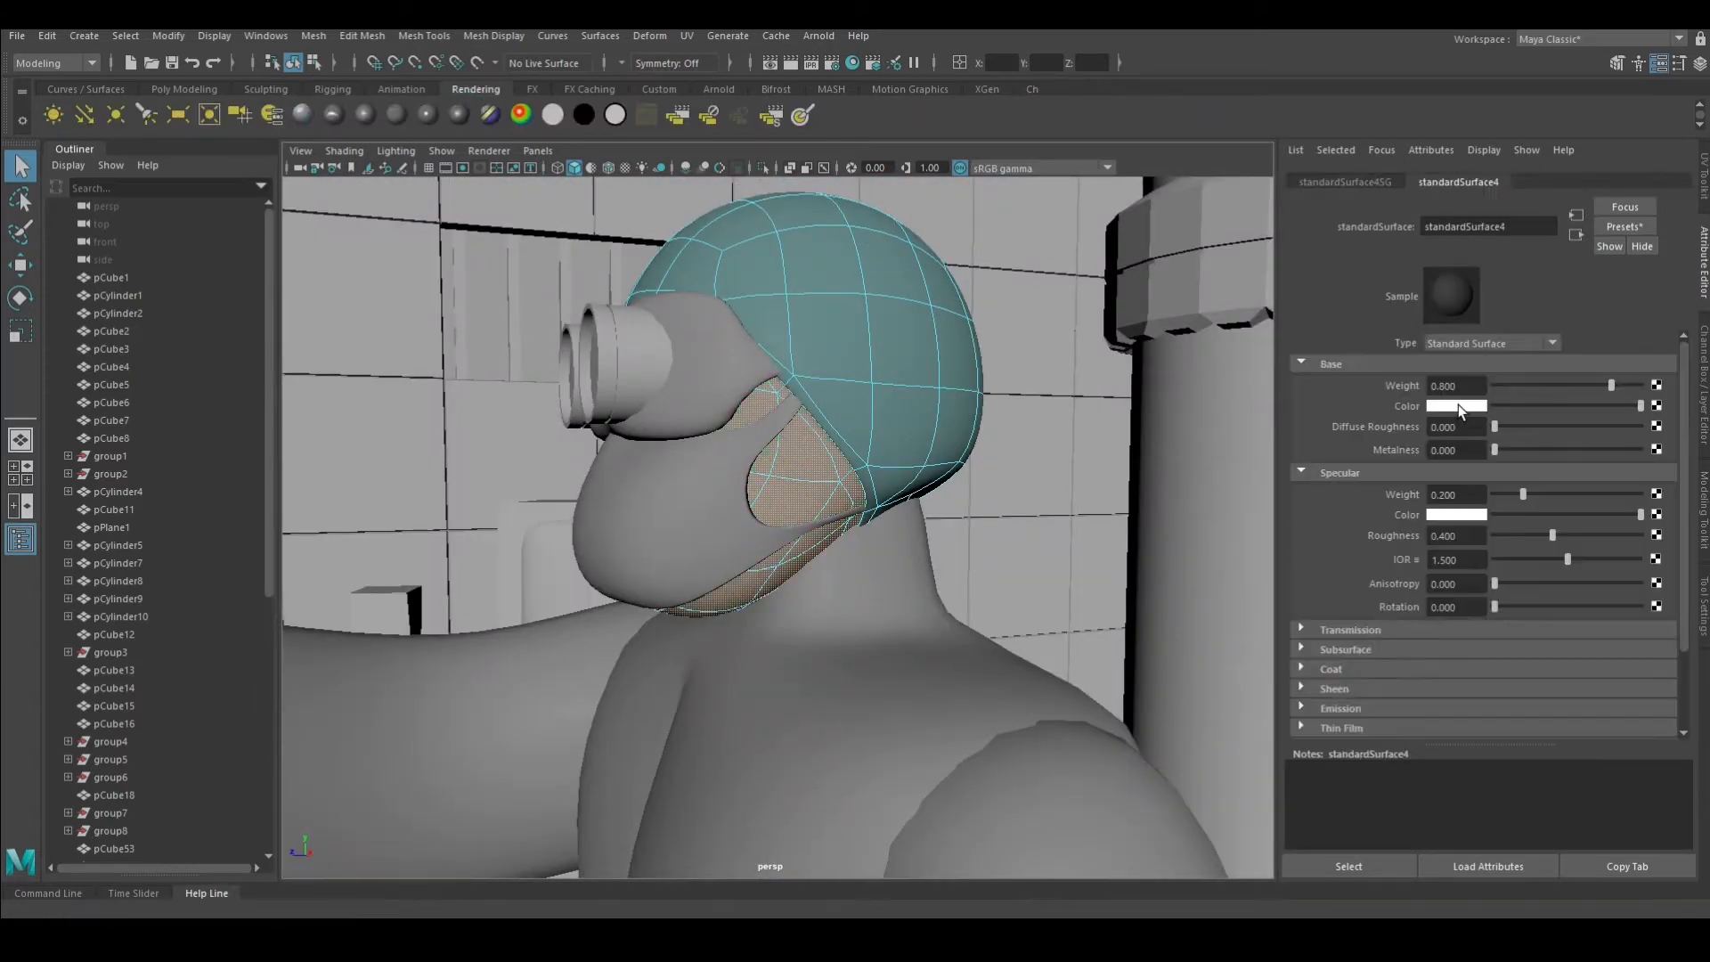
click(1461, 407)
drag(1412, 481, 1368, 481)
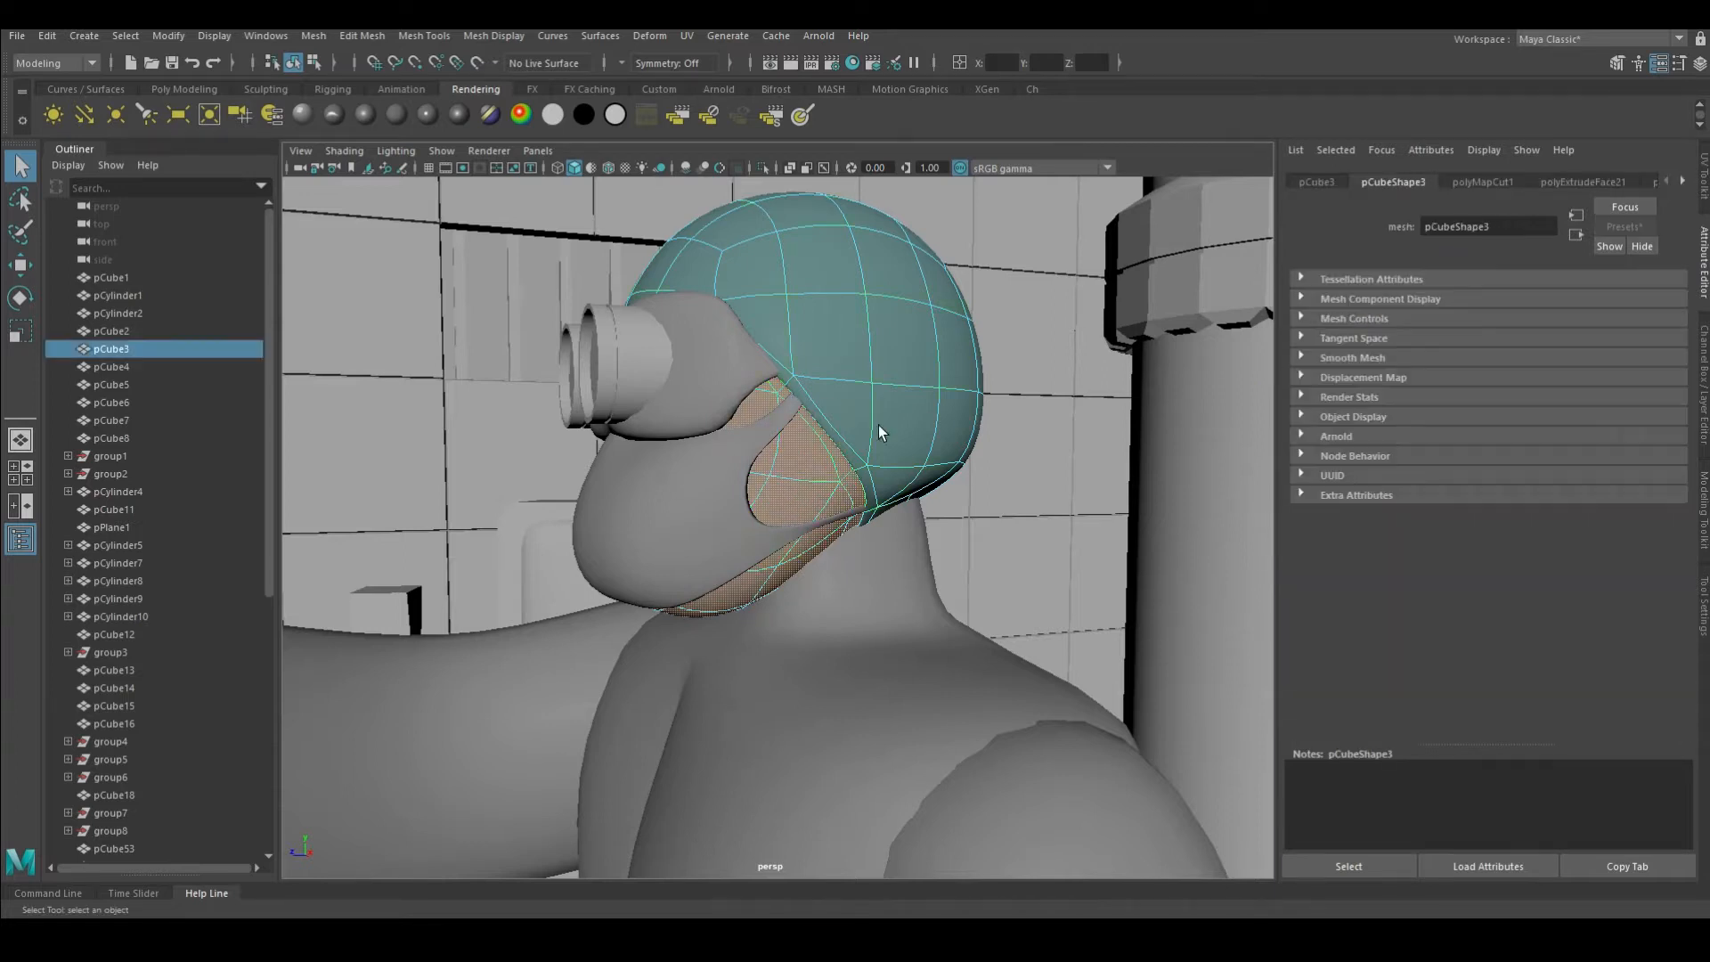
Combine the two goggle cylinders on the character's face into a single mesh
click(914, 439)
alt+drag(913, 440, 798, 450)
click(776, 473)
scroll(798, 451, up, 5)
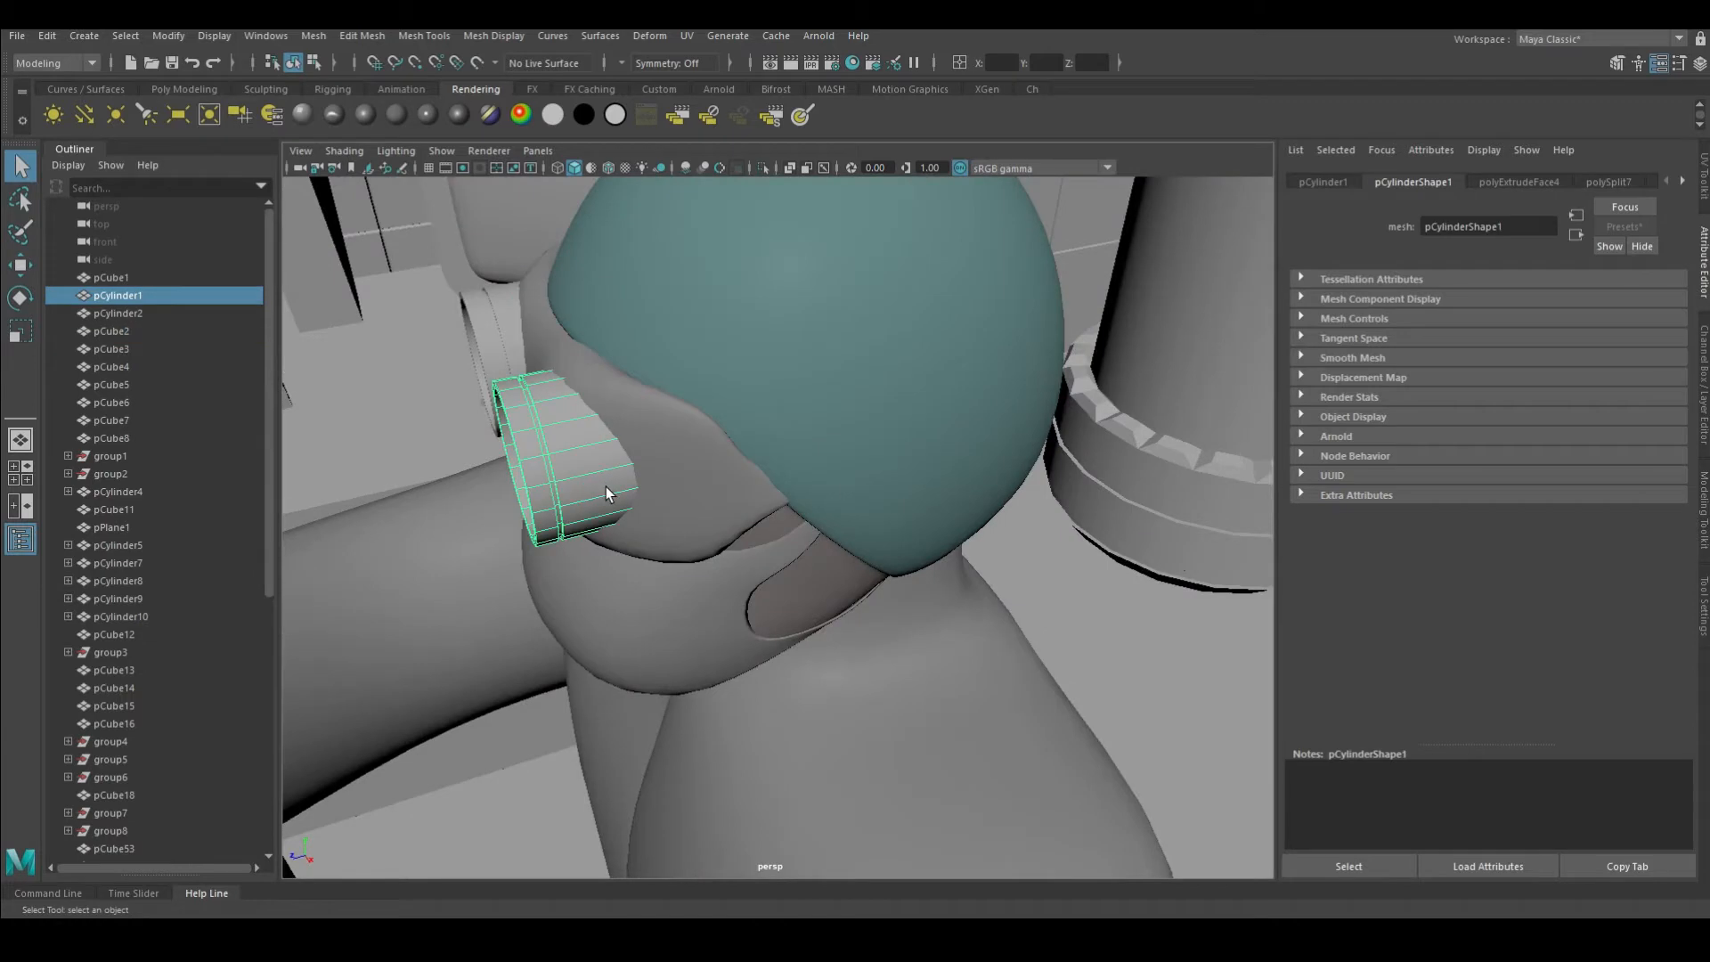
alt+drag(606, 495, 998, 324)
scroll(623, 445, up, 3)
shift+click(481, 499)
click(366, 115)
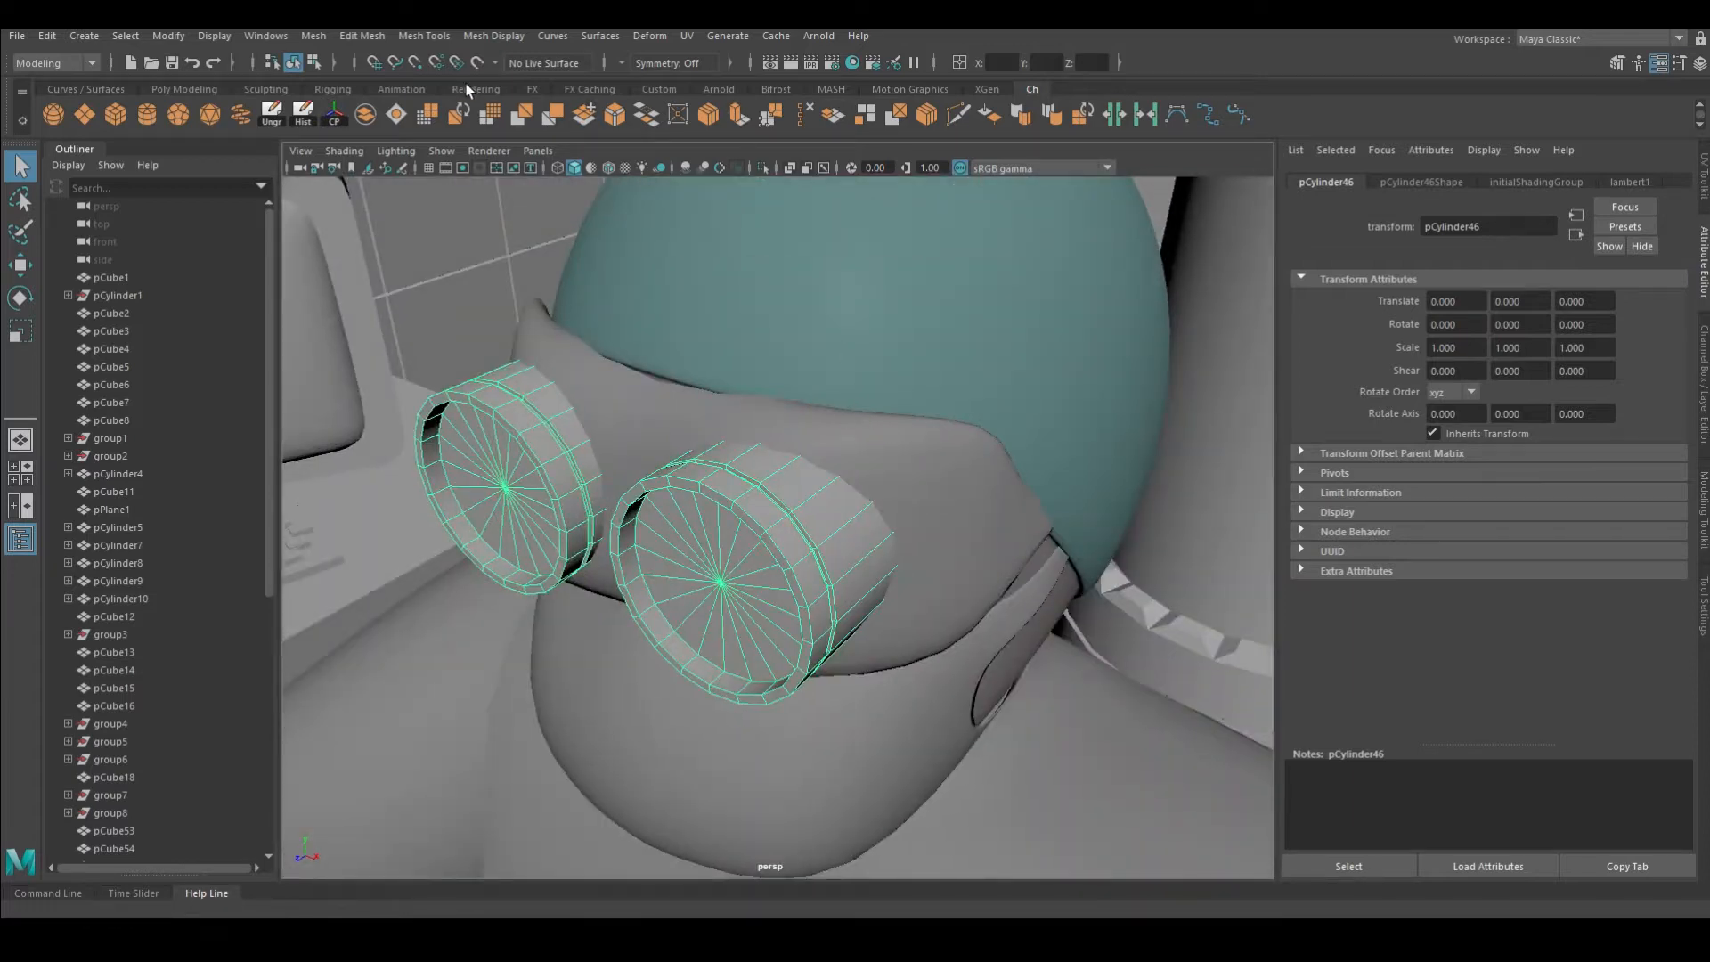
Assign a new standard surface material to the combined goggles and set its metalness to 1
click(472, 89)
click(303, 114)
drag(1494, 450, 1639, 448)
alt+drag(936, 427, 767, 505)
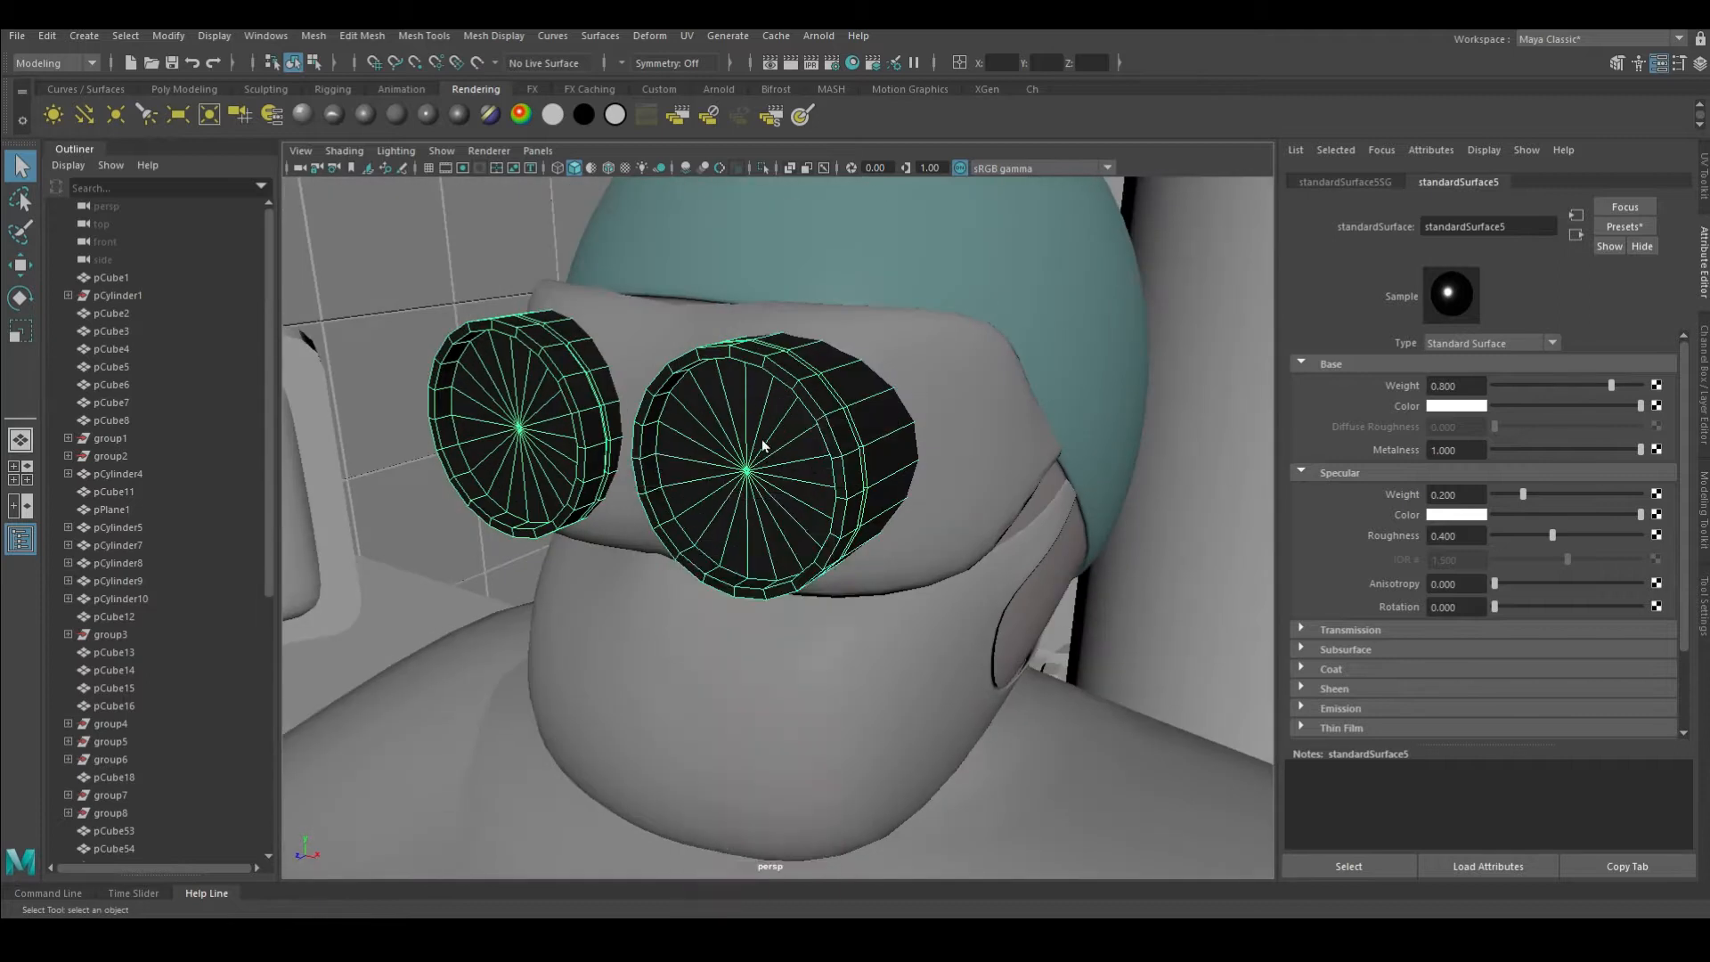
Assign a separate new standard surface material to the front lens faces of both goggles and set a green base colour
key(F11)
alt+drag(754, 445, 840, 458)
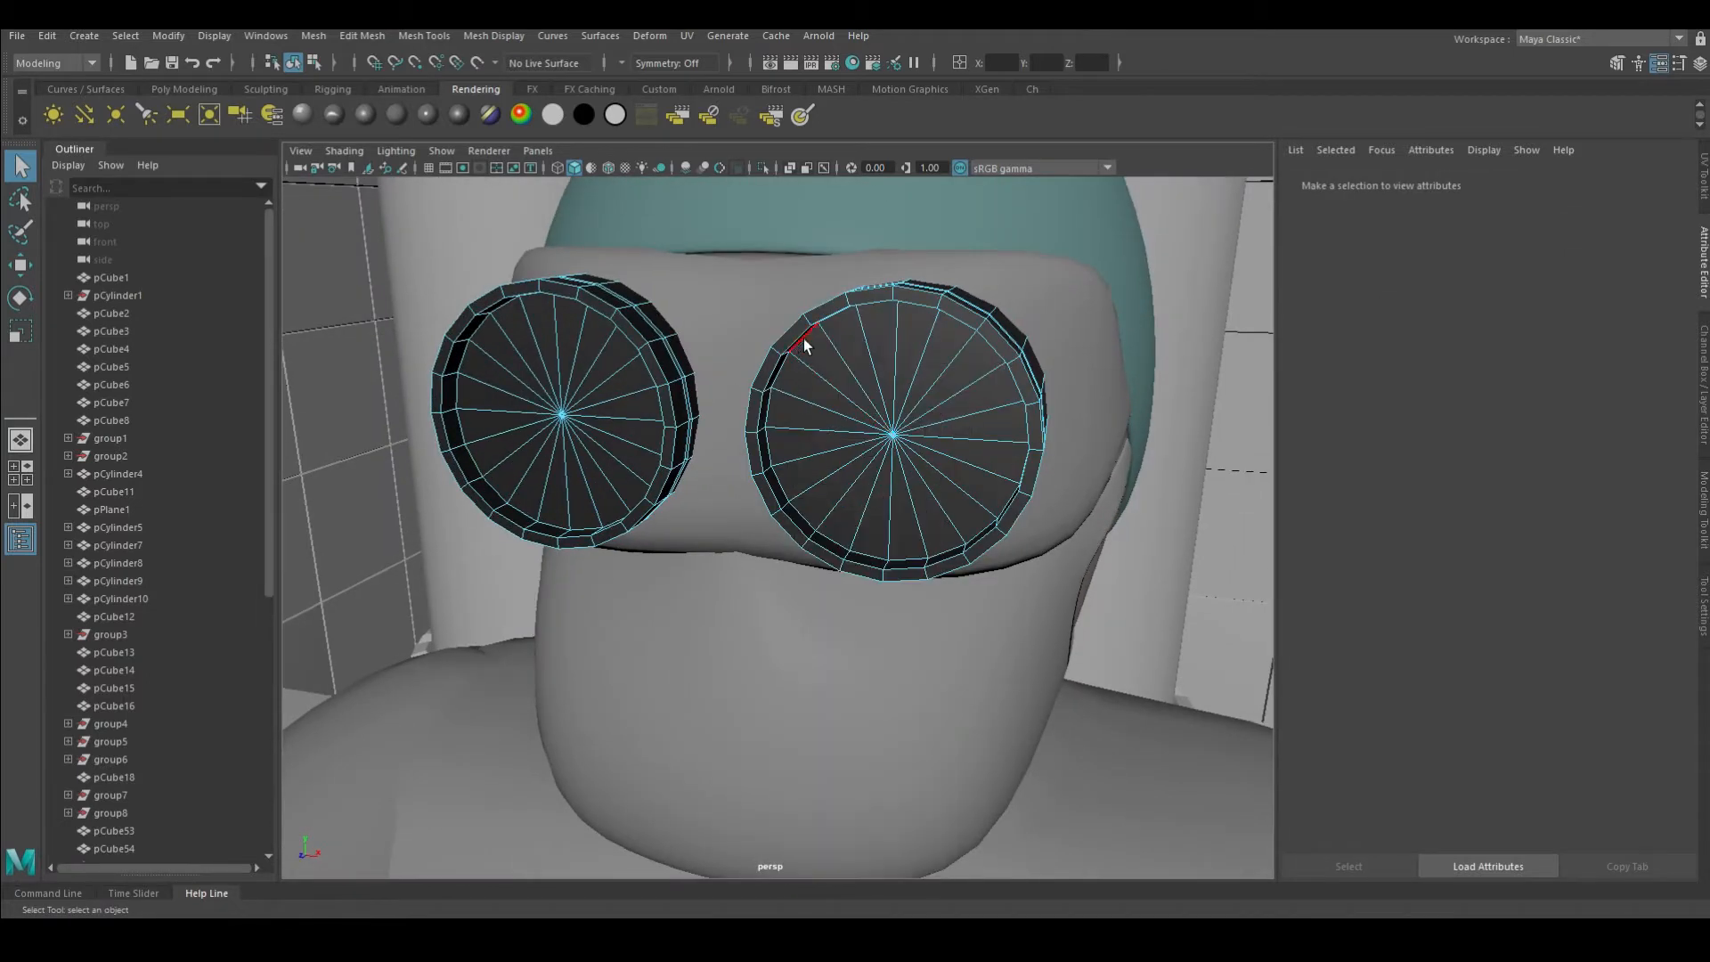
key(F8)
click(1032, 89)
right_drag(983, 404, 985, 406)
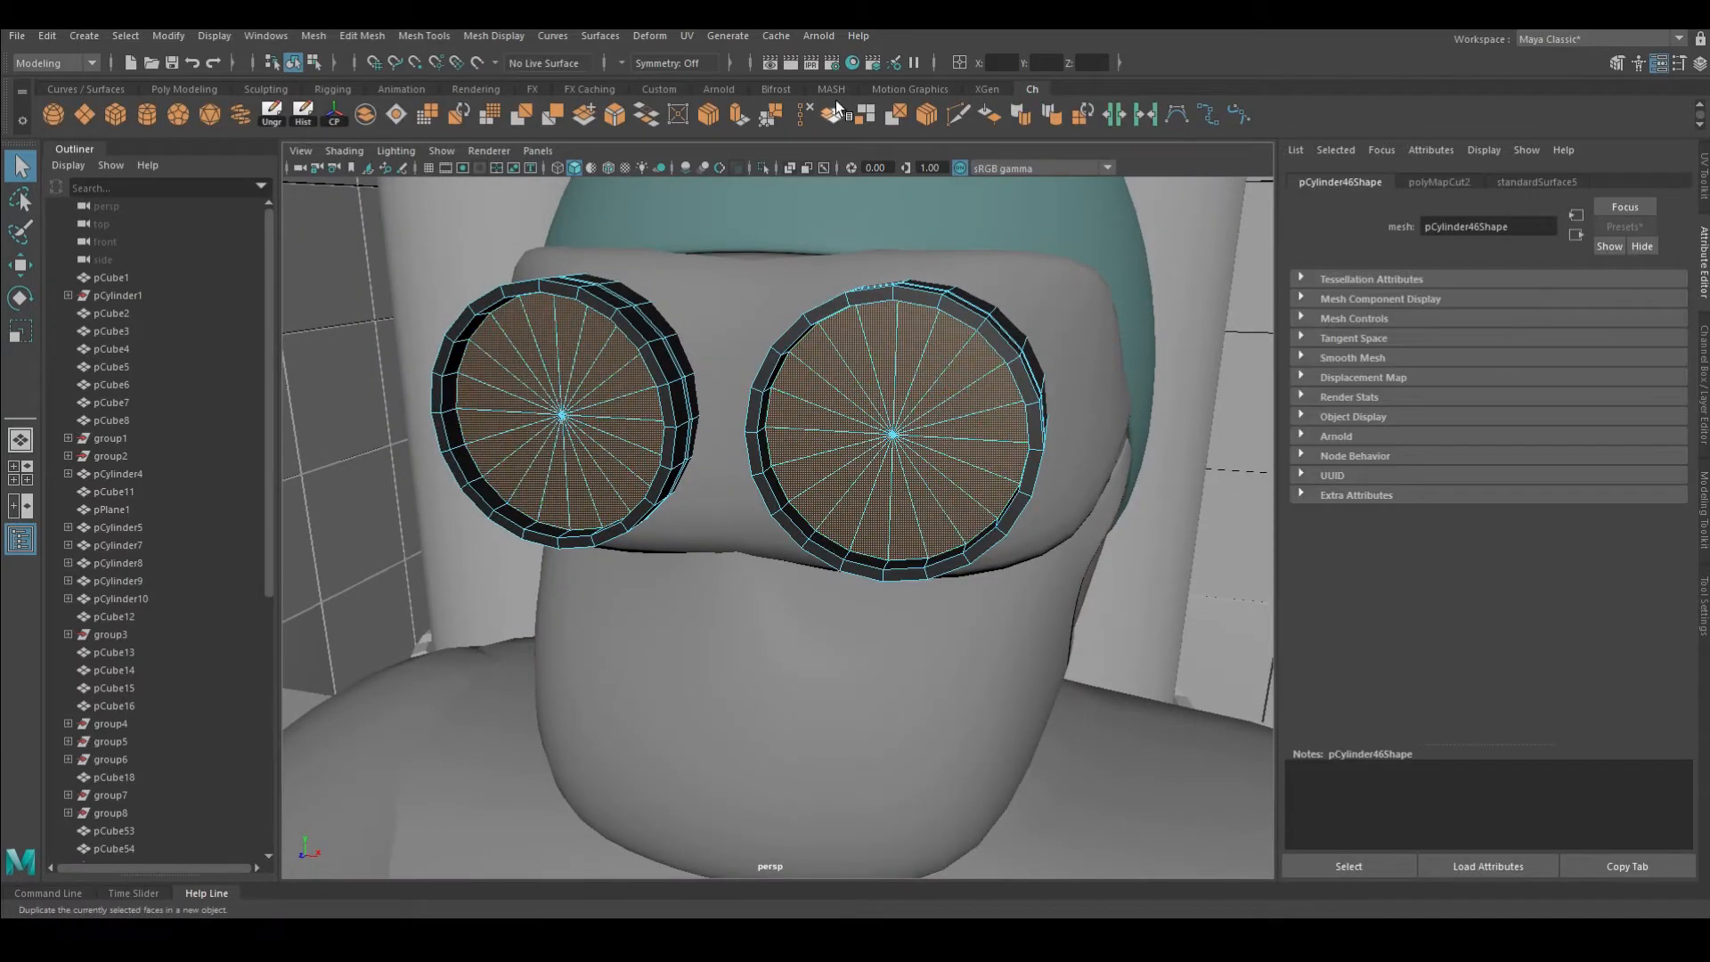
click(333, 114)
click(1456, 406)
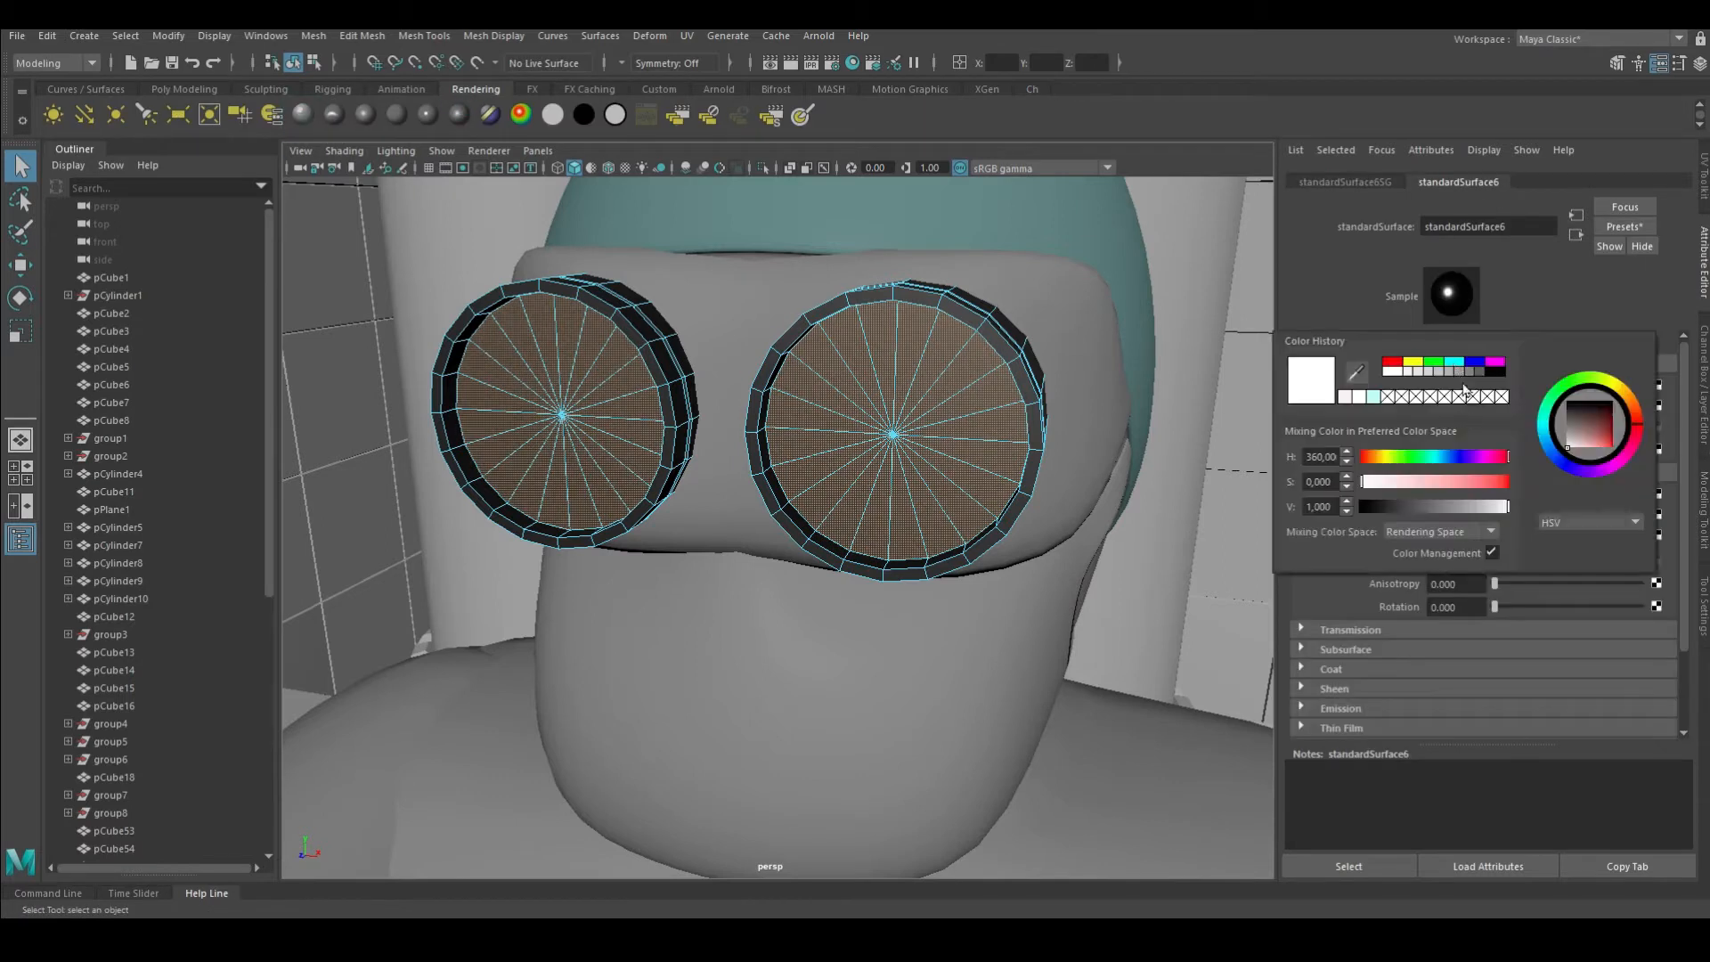
click(1580, 418)
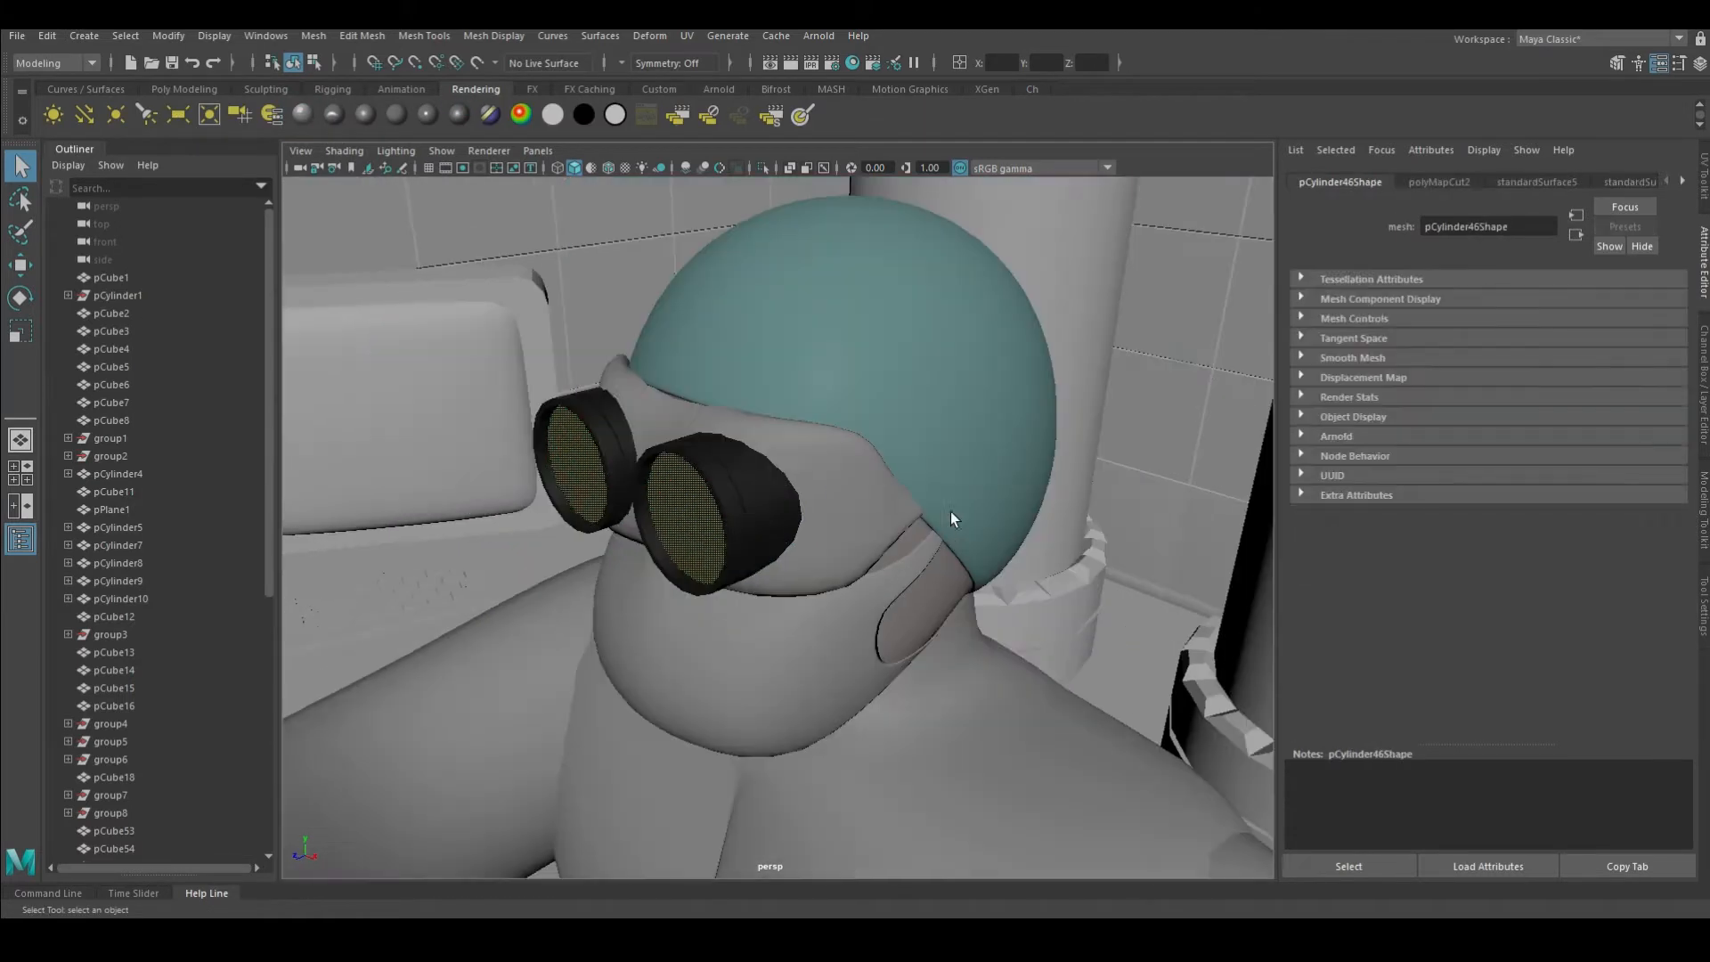
Assign a new material to the character's gloves and shoes and set its base colour to dark brown
click(951, 520)
alt+drag(764, 527, 659, 450)
click(623, 419)
shift+click(991, 784)
click(675, 728)
alt+drag(991, 783, 624, 534)
shift+click(801, 703)
click(1458, 182)
click(1457, 405)
click(1376, 461)
click(1428, 484)
Give the test tube in the character's hand a new standard surface material named glass with transmission weight 1
alt+drag(891, 499, 793, 409)
click(802, 383)
click(702, 485)
alt+right_drag(702, 485, 668, 642)
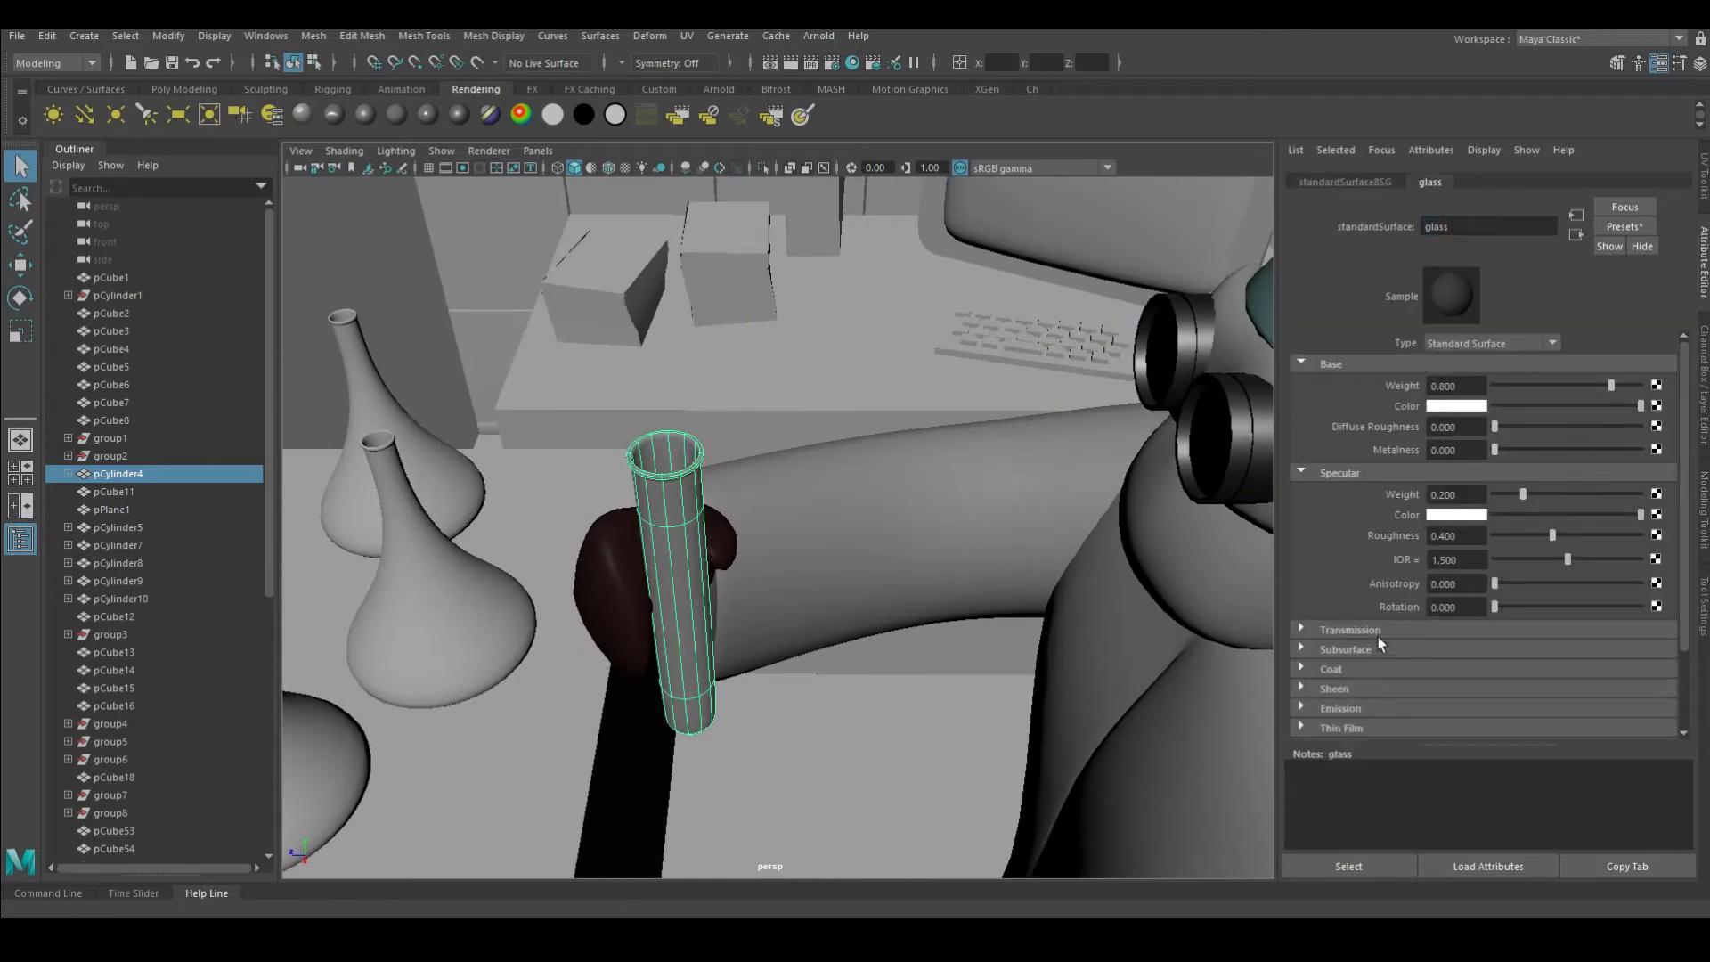
click(1350, 629)
drag(1496, 651, 1643, 651)
alt+drag(890, 463, 1045, 547)
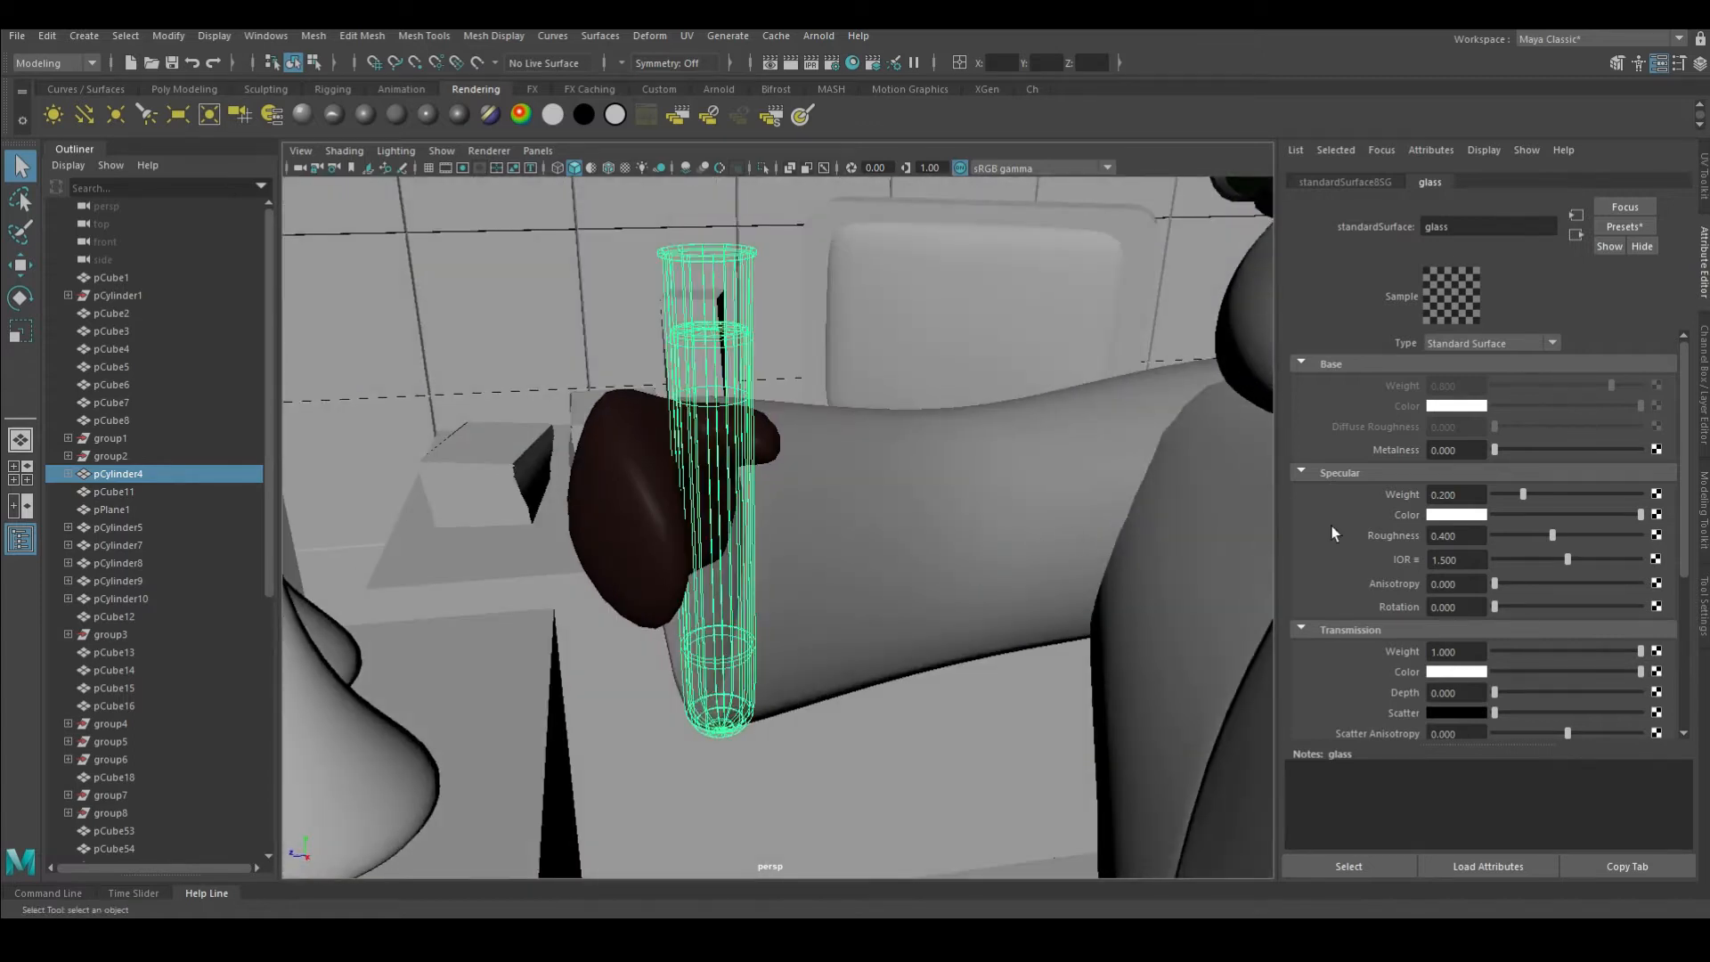
Assign the existing glass material to the rack test tubes, the table flasks and the large tank cylinders behind the character
alt+right_drag(917, 499, 801, 552)
alt+drag(802, 553, 574, 689)
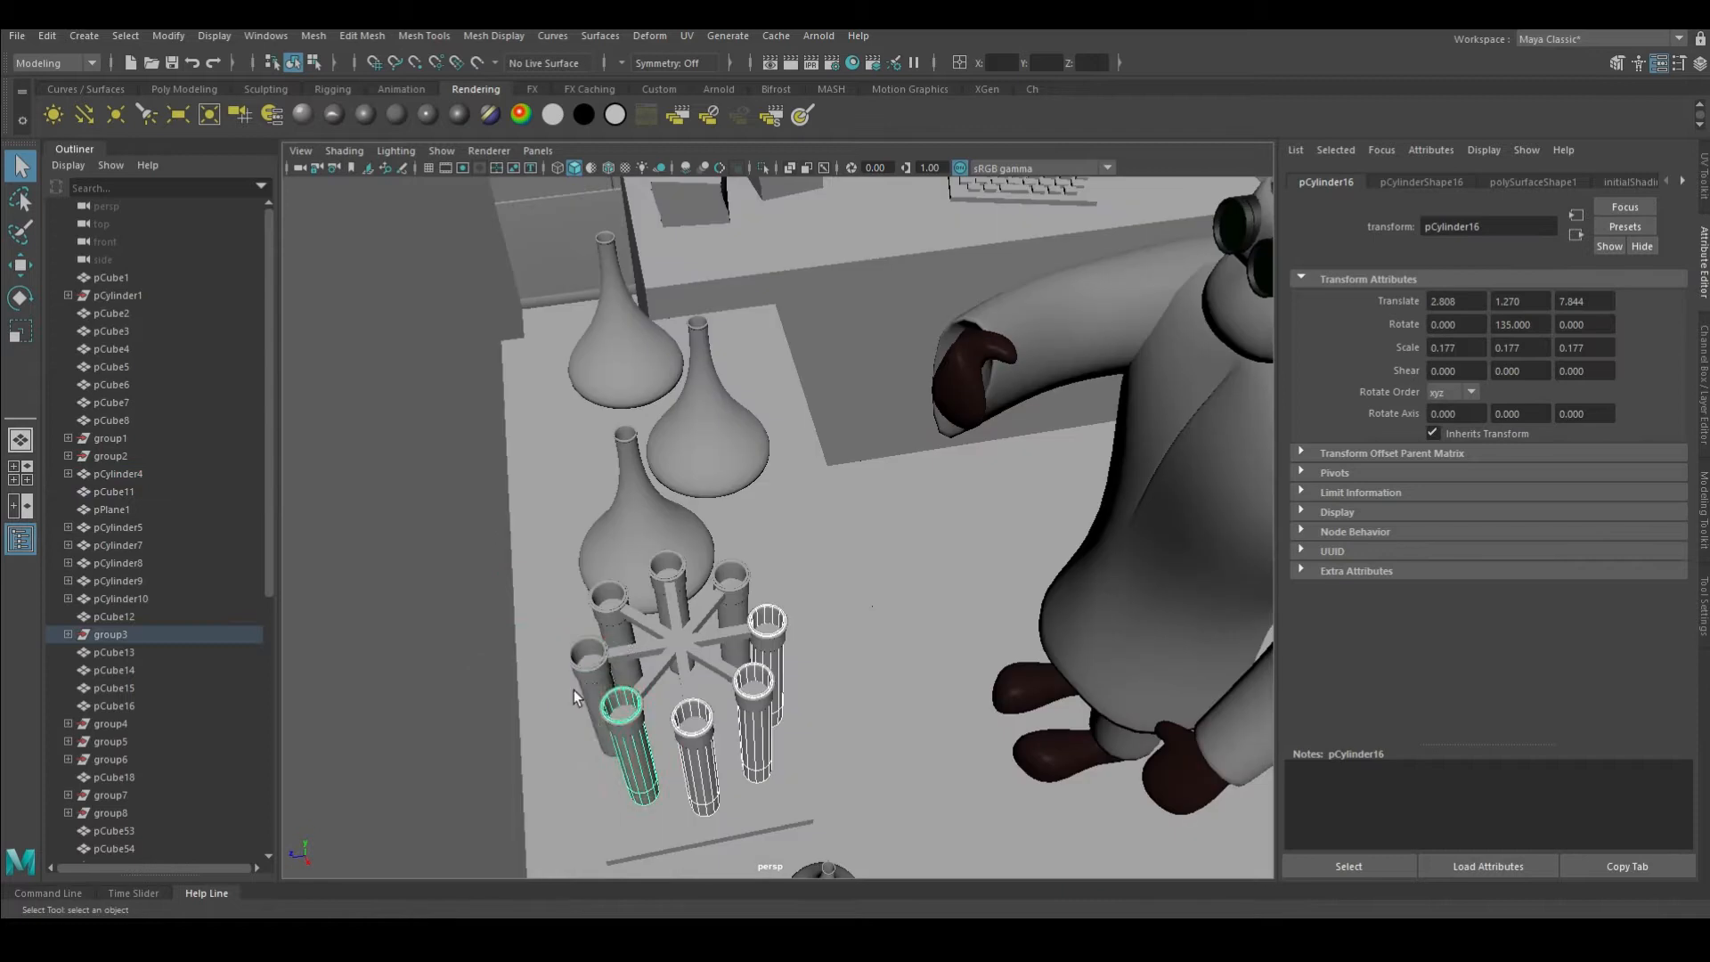
alt+drag(747, 643, 1004, 687)
click(1003, 687)
shift+click(987, 592)
alt+drag(784, 660, 748, 588)
shift+click(748, 588)
shift+click(559, 506)
shift+click(458, 659)
alt+drag(458, 659, 815, 451)
shift+click(1060, 383)
alt+drag(1060, 383, 801, 349)
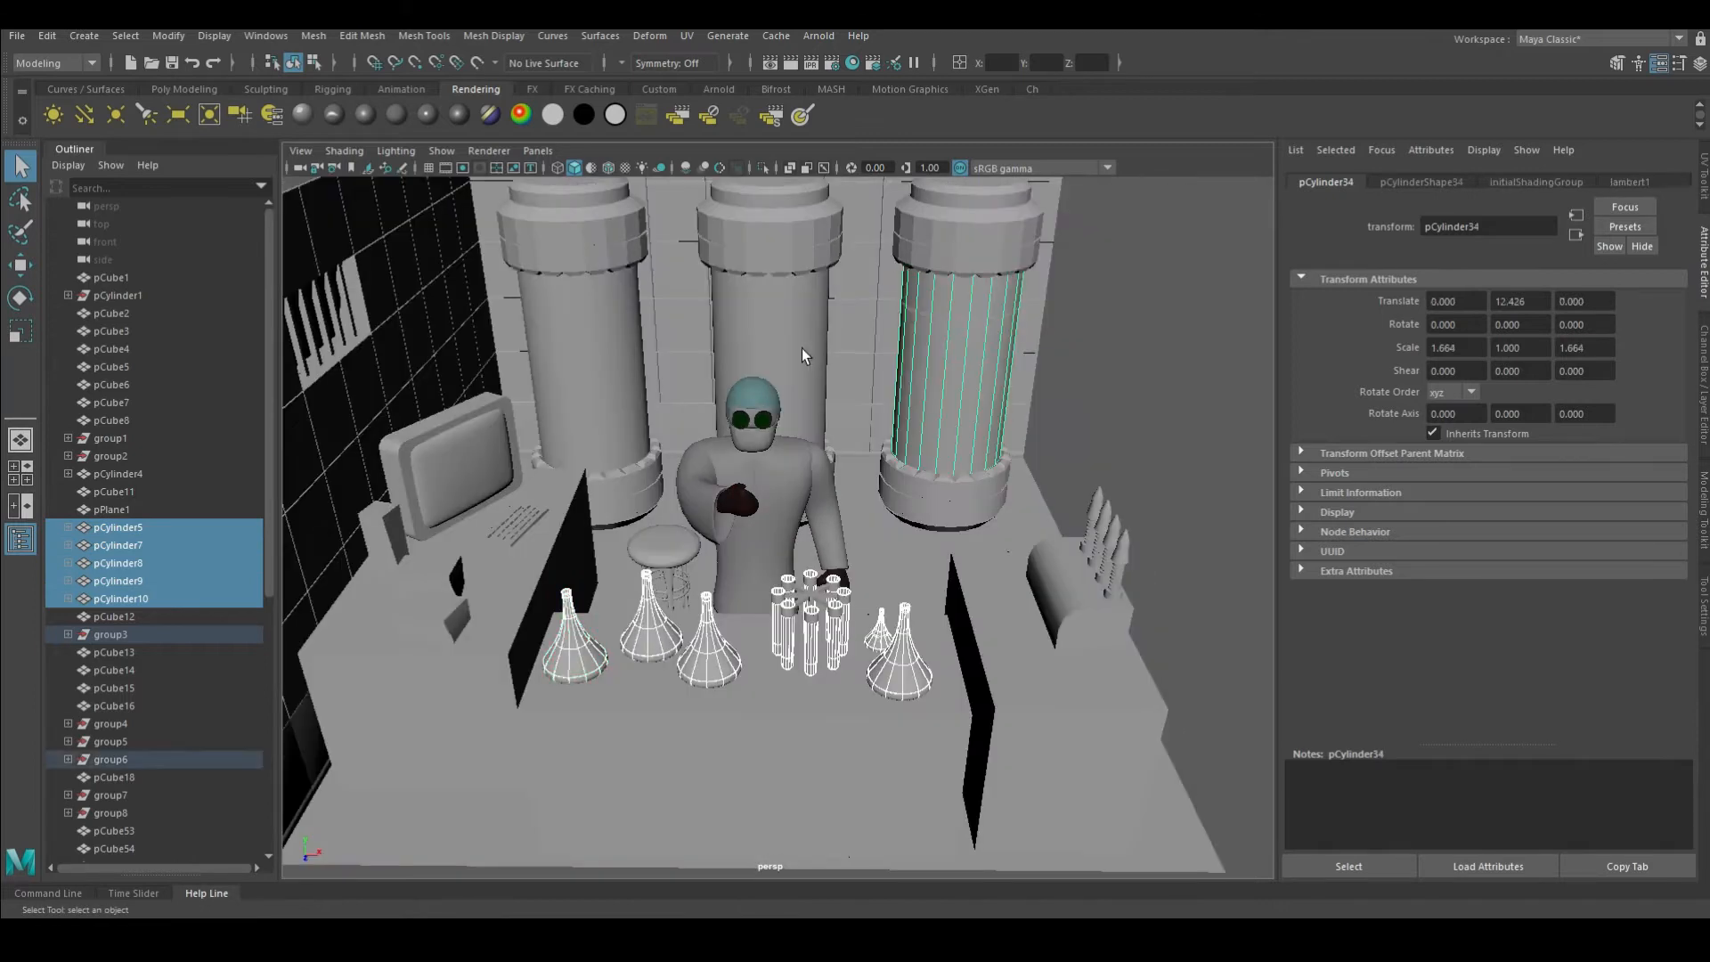
alt+drag(561, 299, 851, 512)
right_drag(851, 512, 979, 784)
alt+drag(979, 783, 688, 671)
Assign a new standard surface material to the liquid mesh pCylinder3 inside the held test tube
click(688, 670)
scroll(801, 624, up, 5)
alt+middle_drag(802, 624, 757, 401)
click(707, 612)
alt+right_drag(707, 612, 780, 727)
alt+right_drag(883, 595, 788, 590)
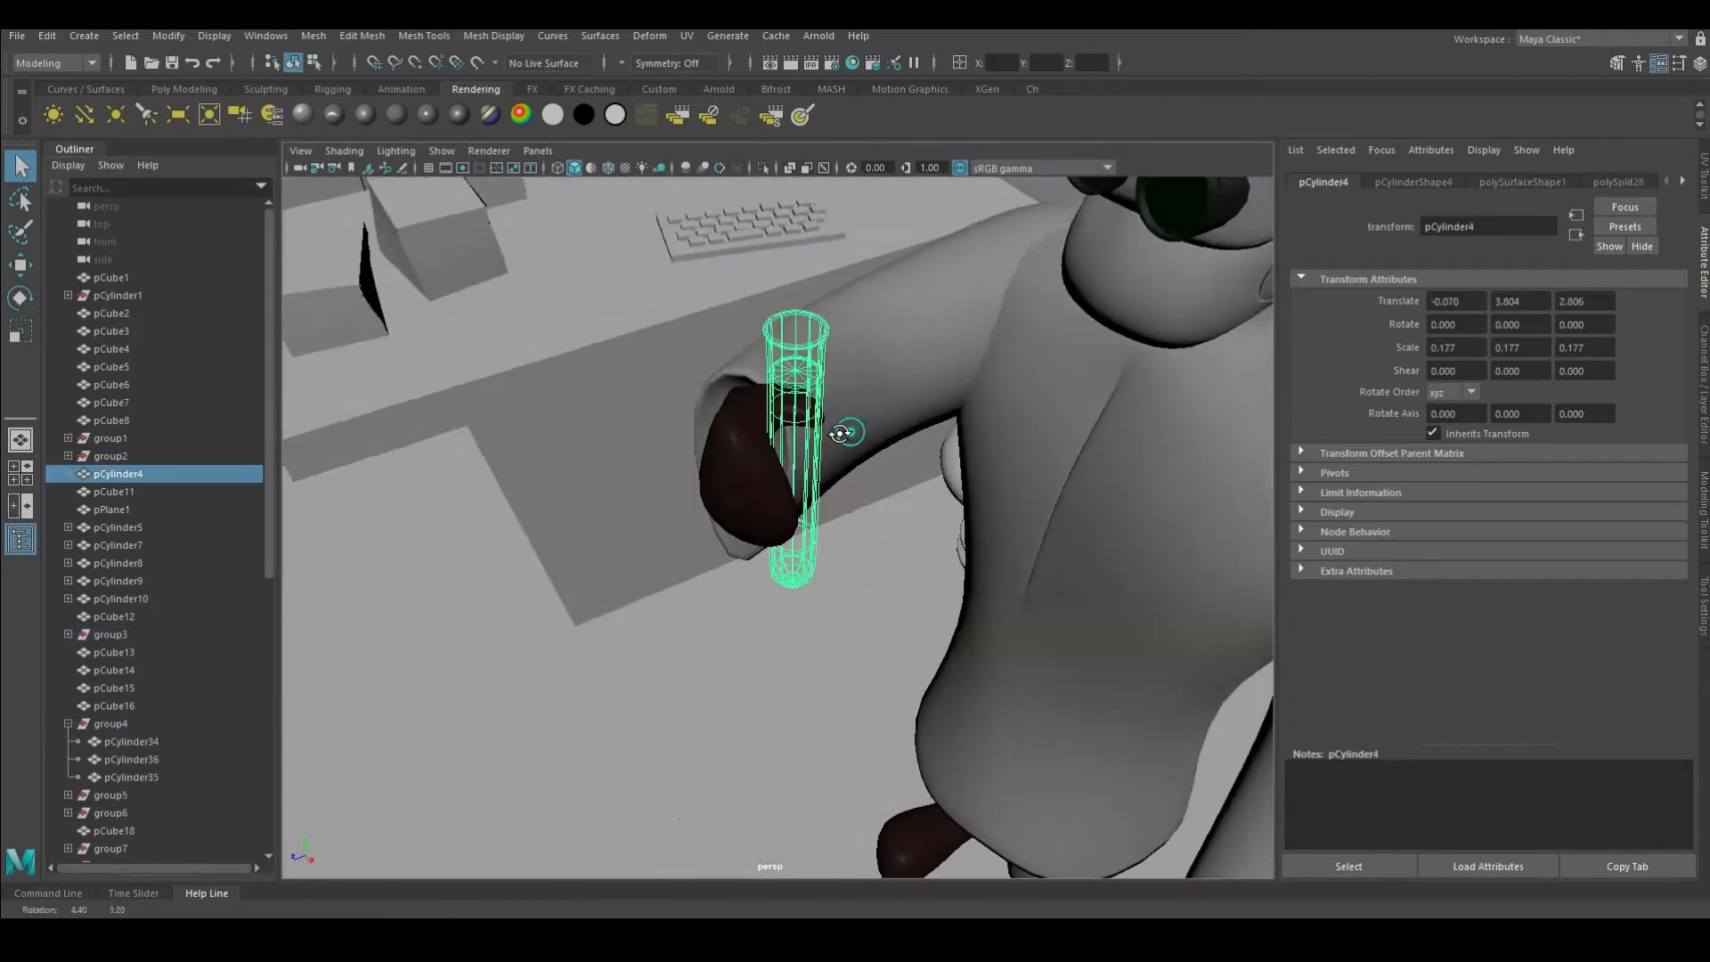
alt+right_drag(896, 568, 900, 495)
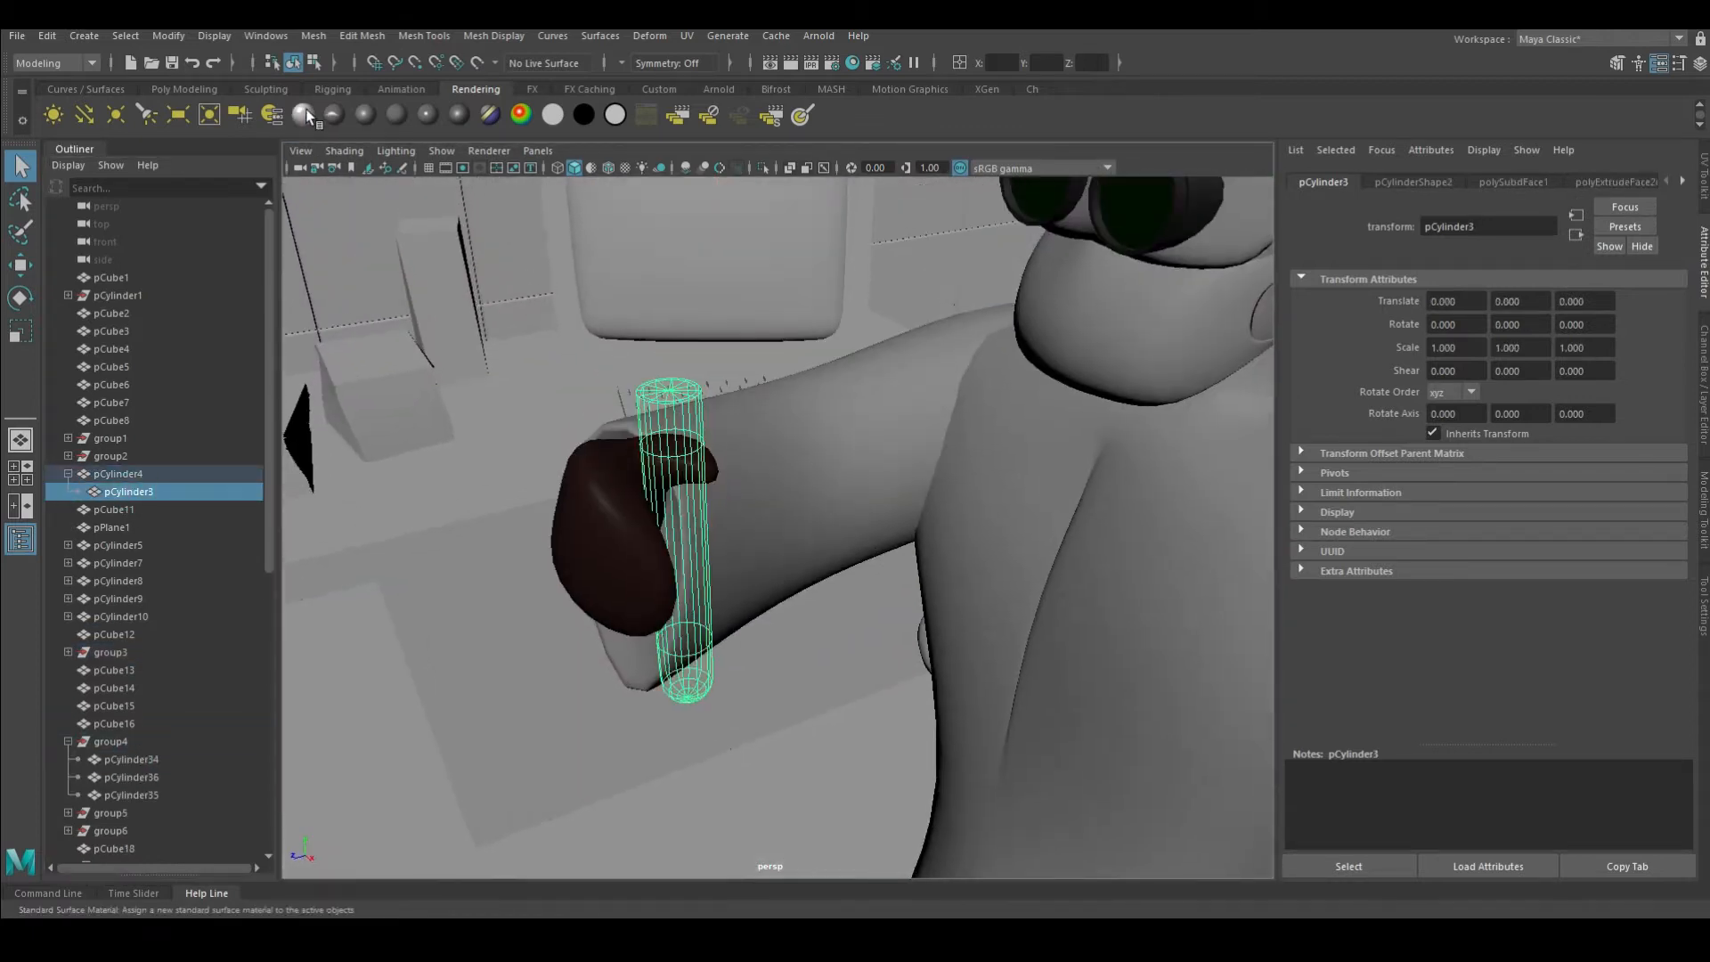
click(304, 115)
Set the held tube's liquid material to roughness 0, transmission weight 1 and a green transmission colour
alt+drag(850, 533, 1218, 445)
drag(1524, 493, 1636, 493)
drag(1495, 651, 1641, 651)
alt+drag(768, 472, 814, 465)
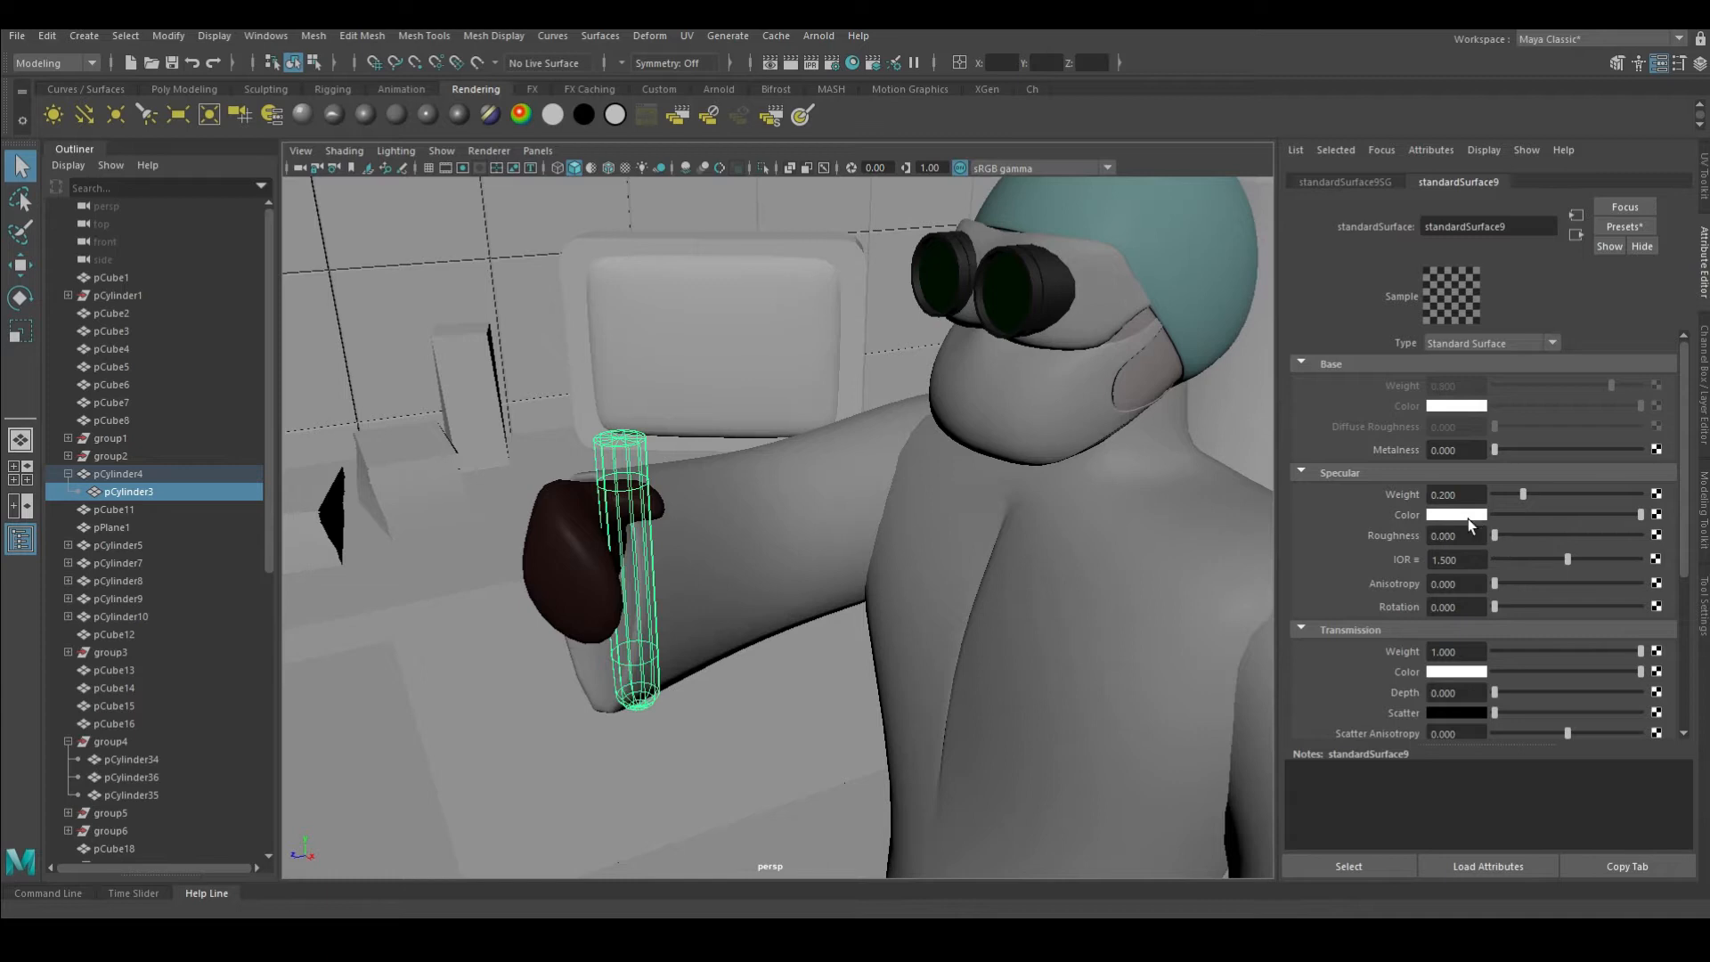
click(1447, 672)
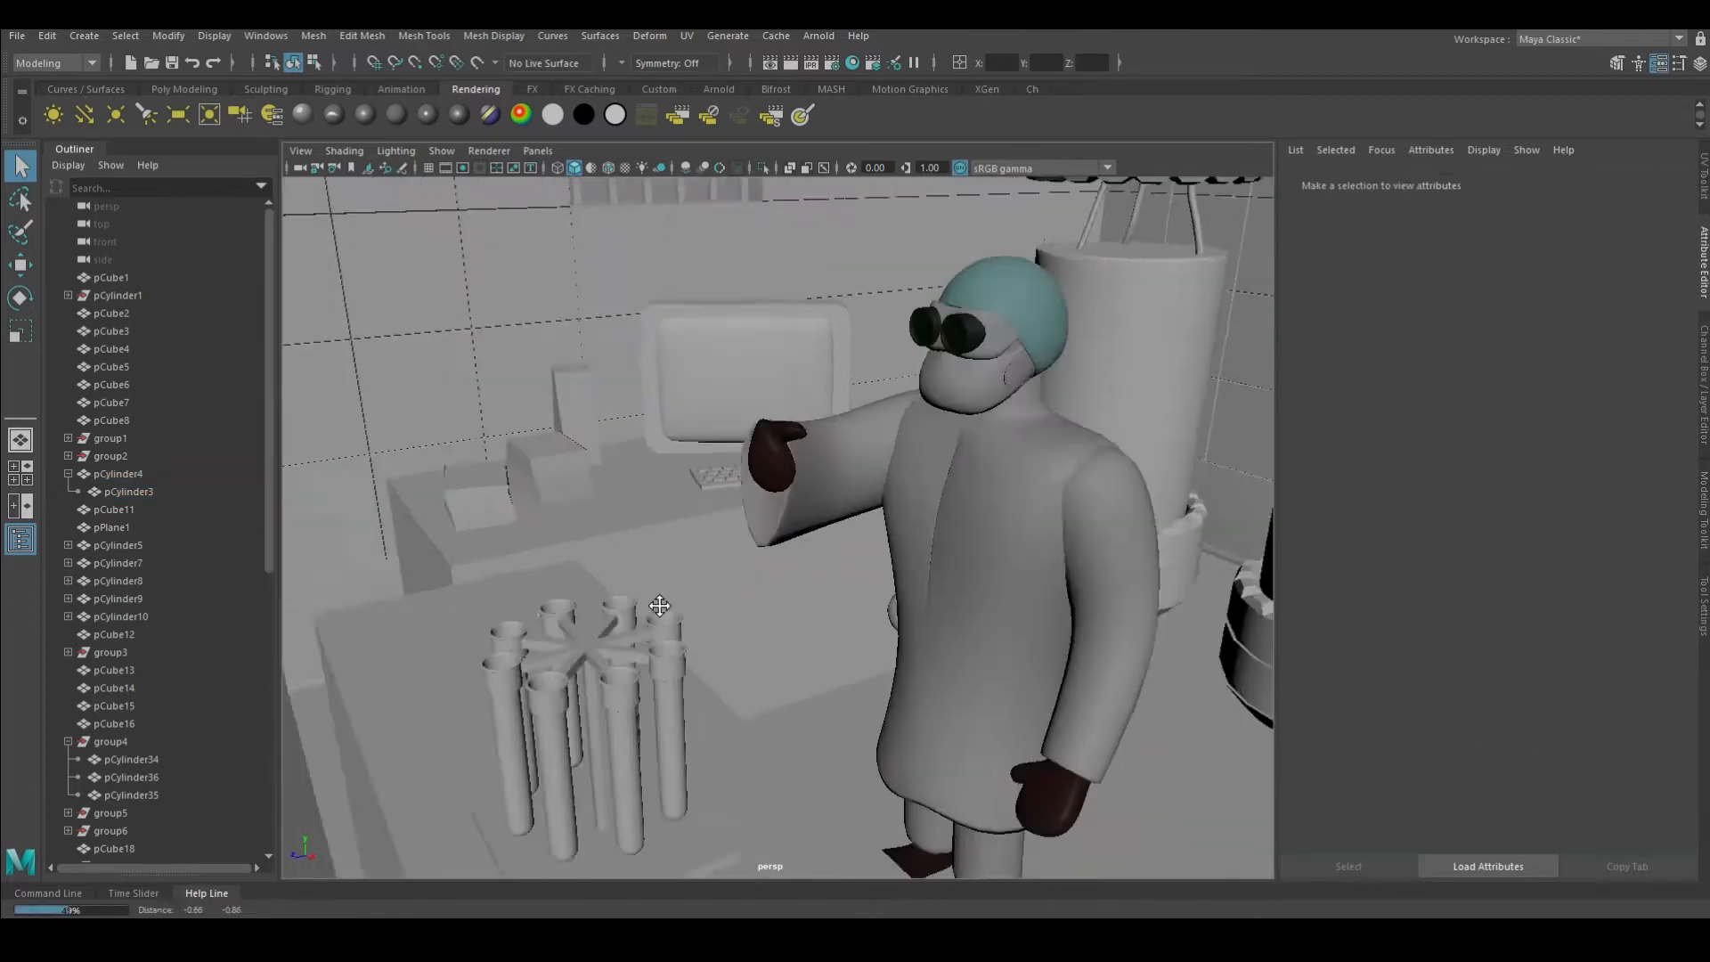
Assign an existing liquid material to liquid inside the rack's test tubes
alt+drag(758, 222, 793, 484)
scroll(794, 484, up, 2)
click(779, 418)
right_drag(909, 477, 1047, 913)
Give two other rack tube liquids a new standard surface material with roughness 0, transmission weight 1 and a red transmission colour
alt+drag(1022, 770, 989, 722)
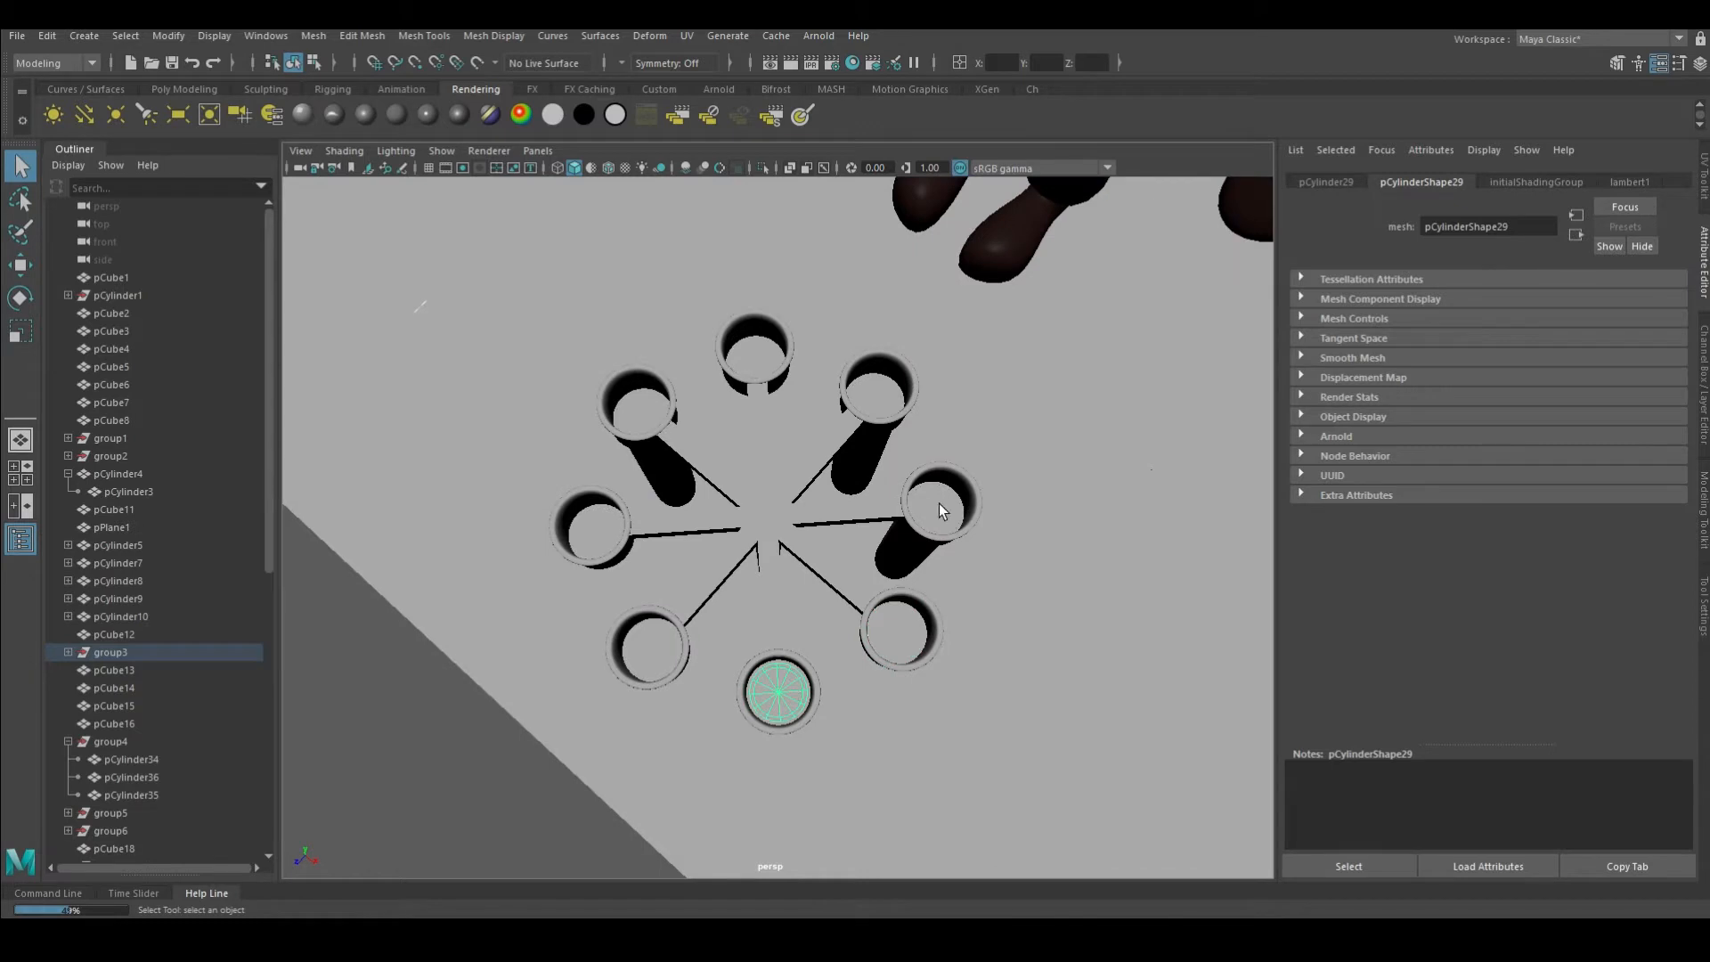
click(302, 113)
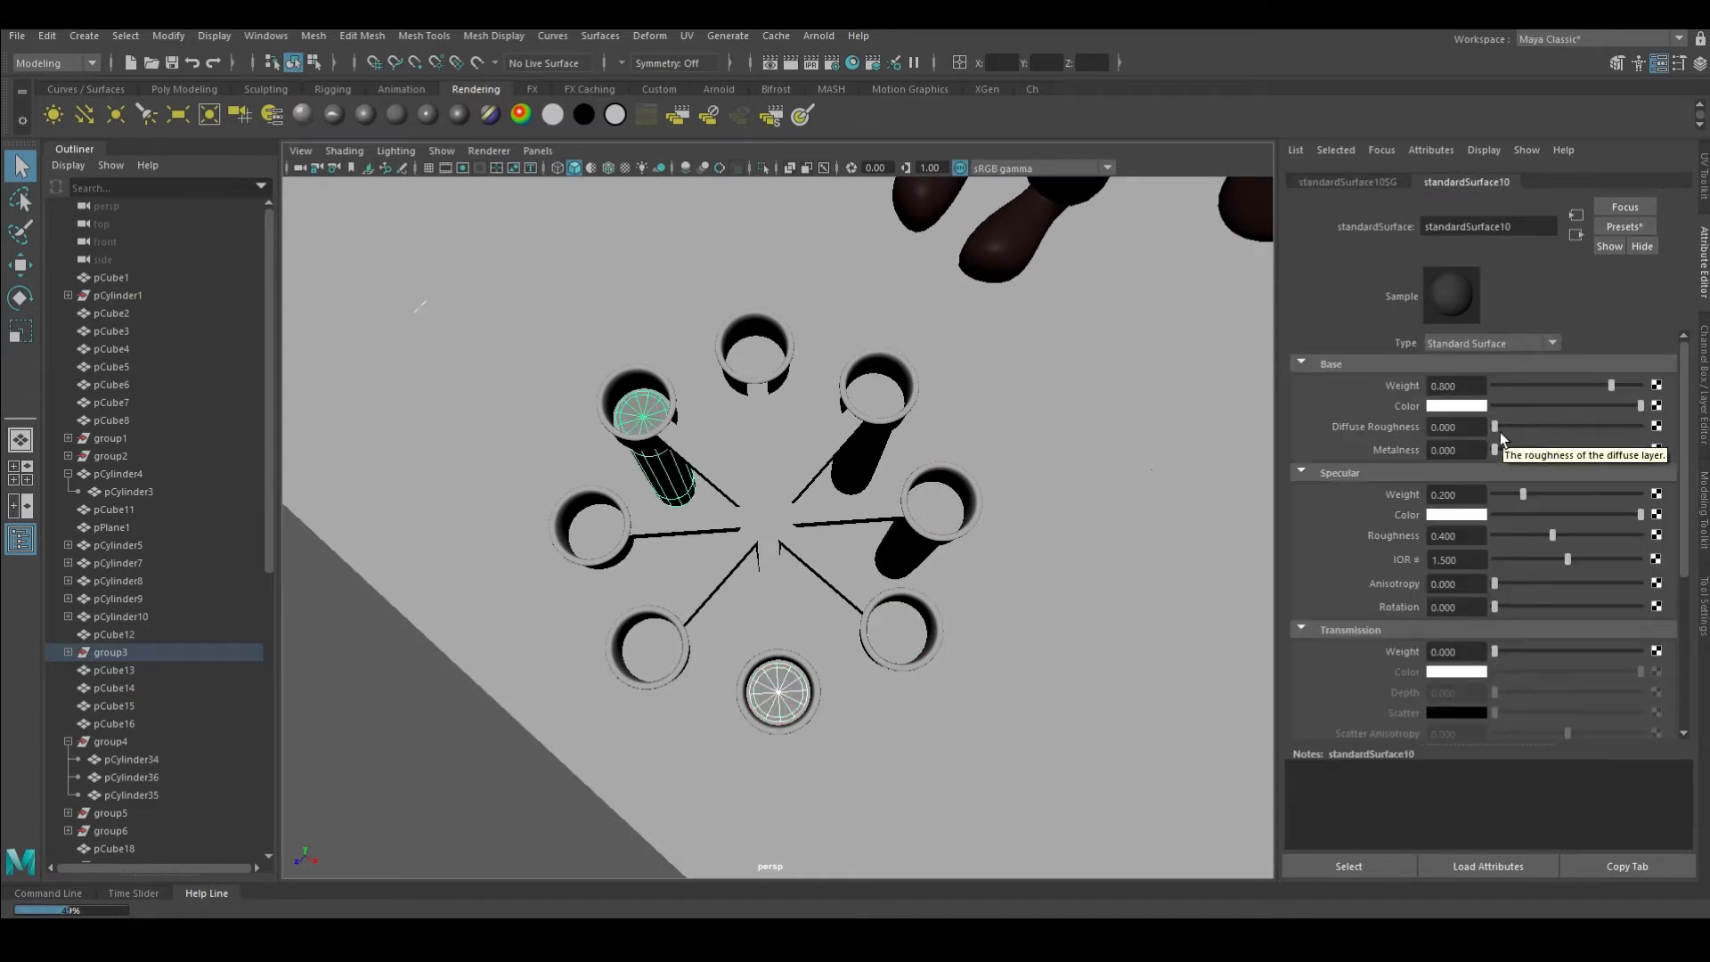
drag(1496, 651, 1654, 646)
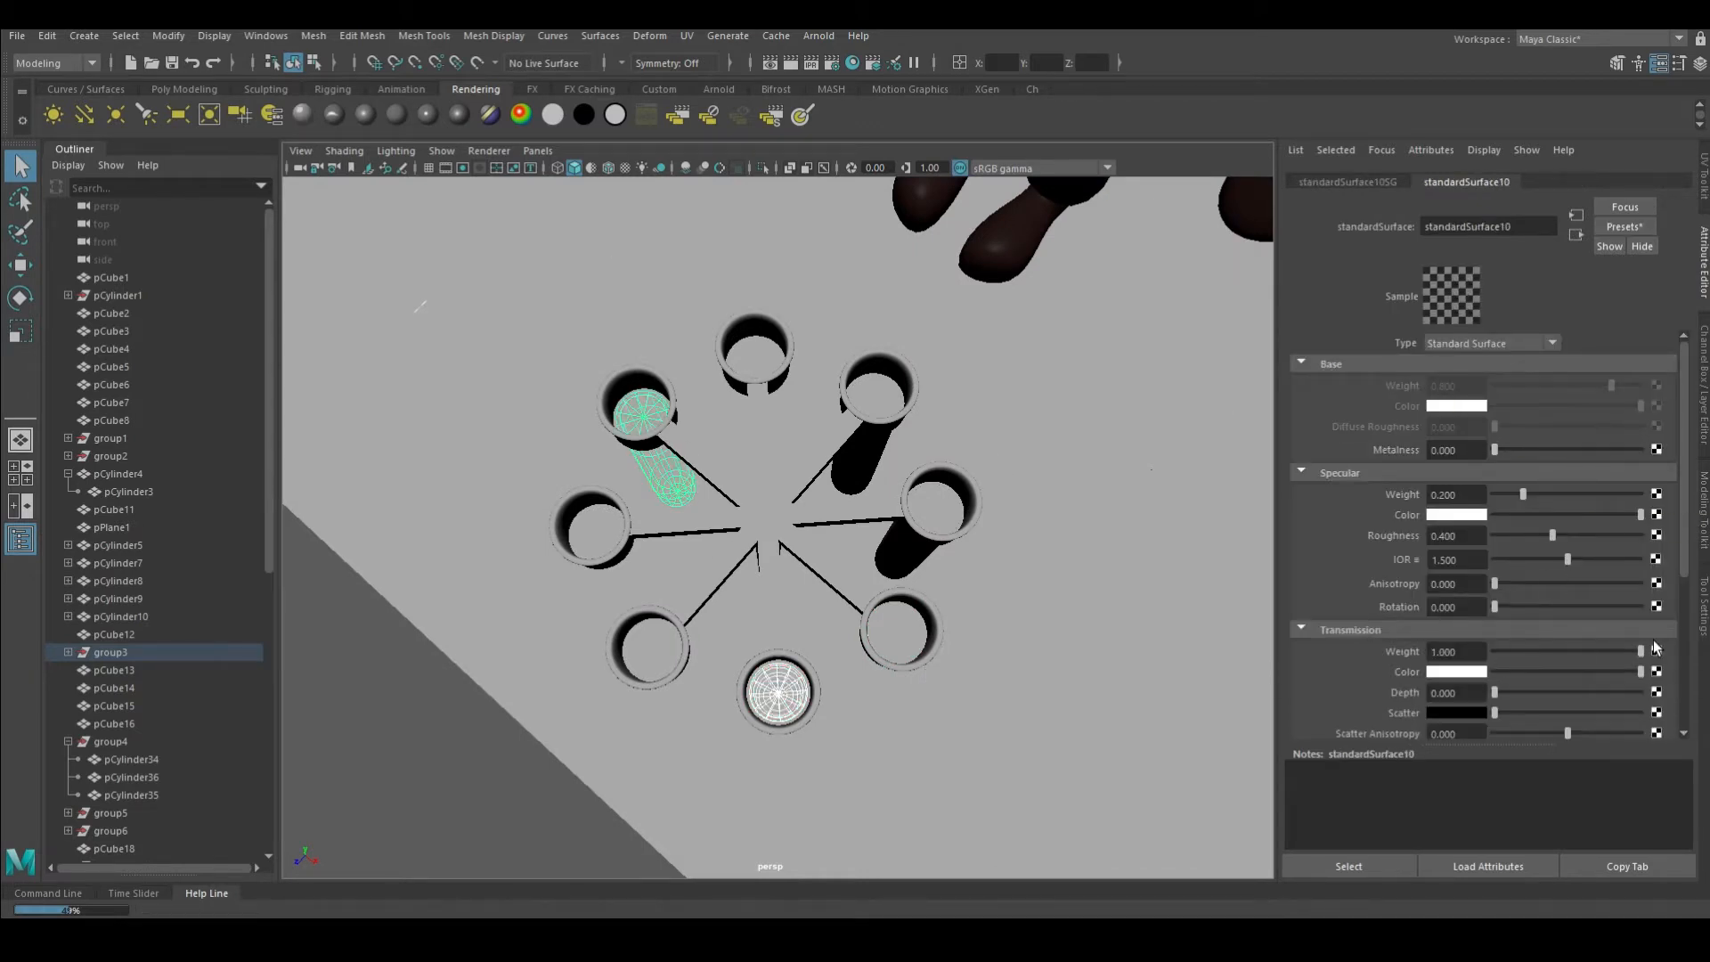
click(1452, 675)
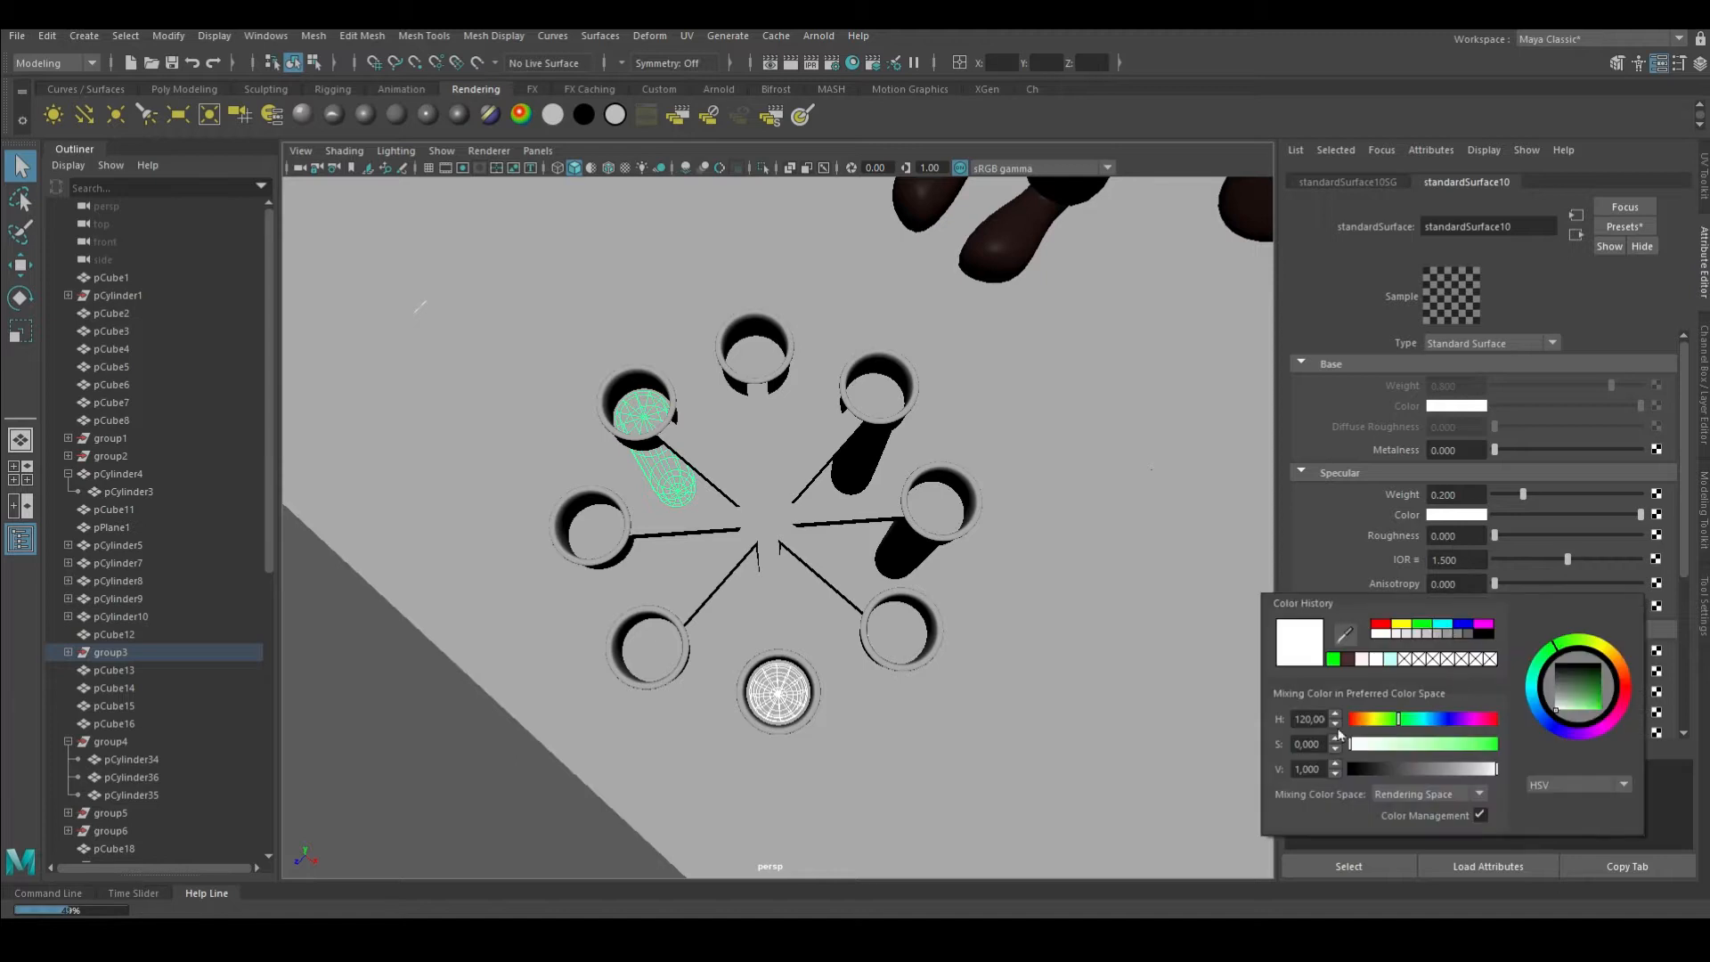
Give two more adjacent rack tube liquids a new standard surface material with roughness 0, transmission weight 1 and a purple transmission colour
alt+drag(855, 499, 891, 543)
click(908, 606)
shift+click(832, 482)
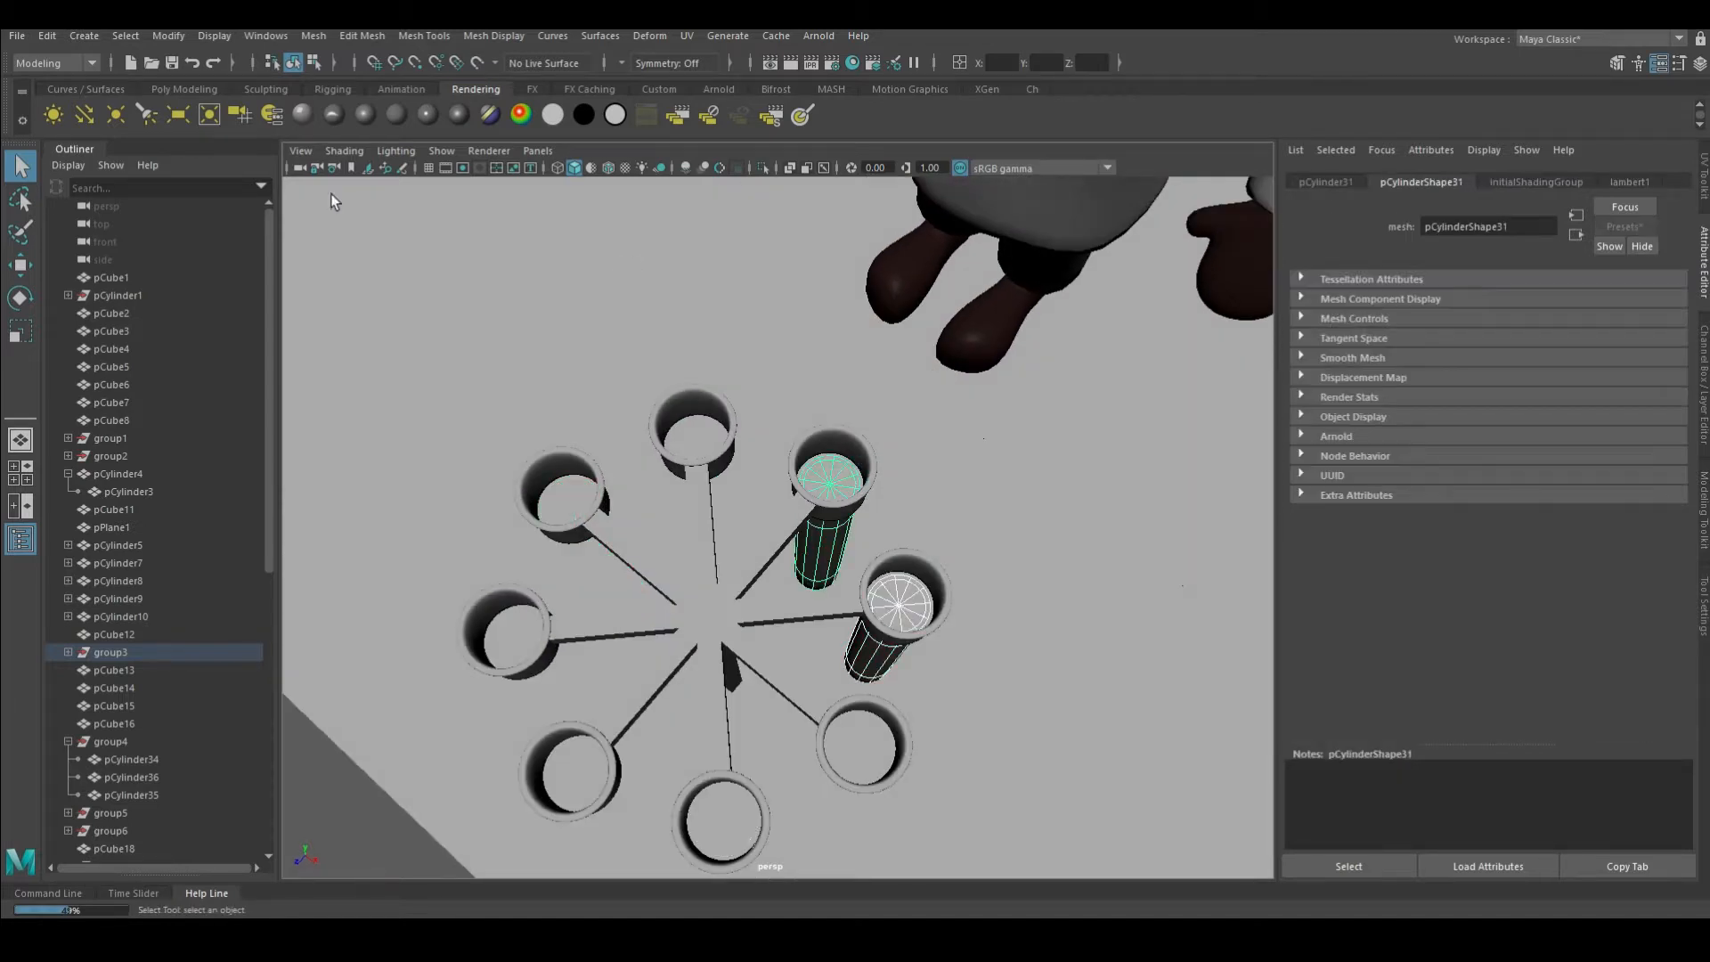
click(302, 113)
drag(1495, 651, 1648, 651)
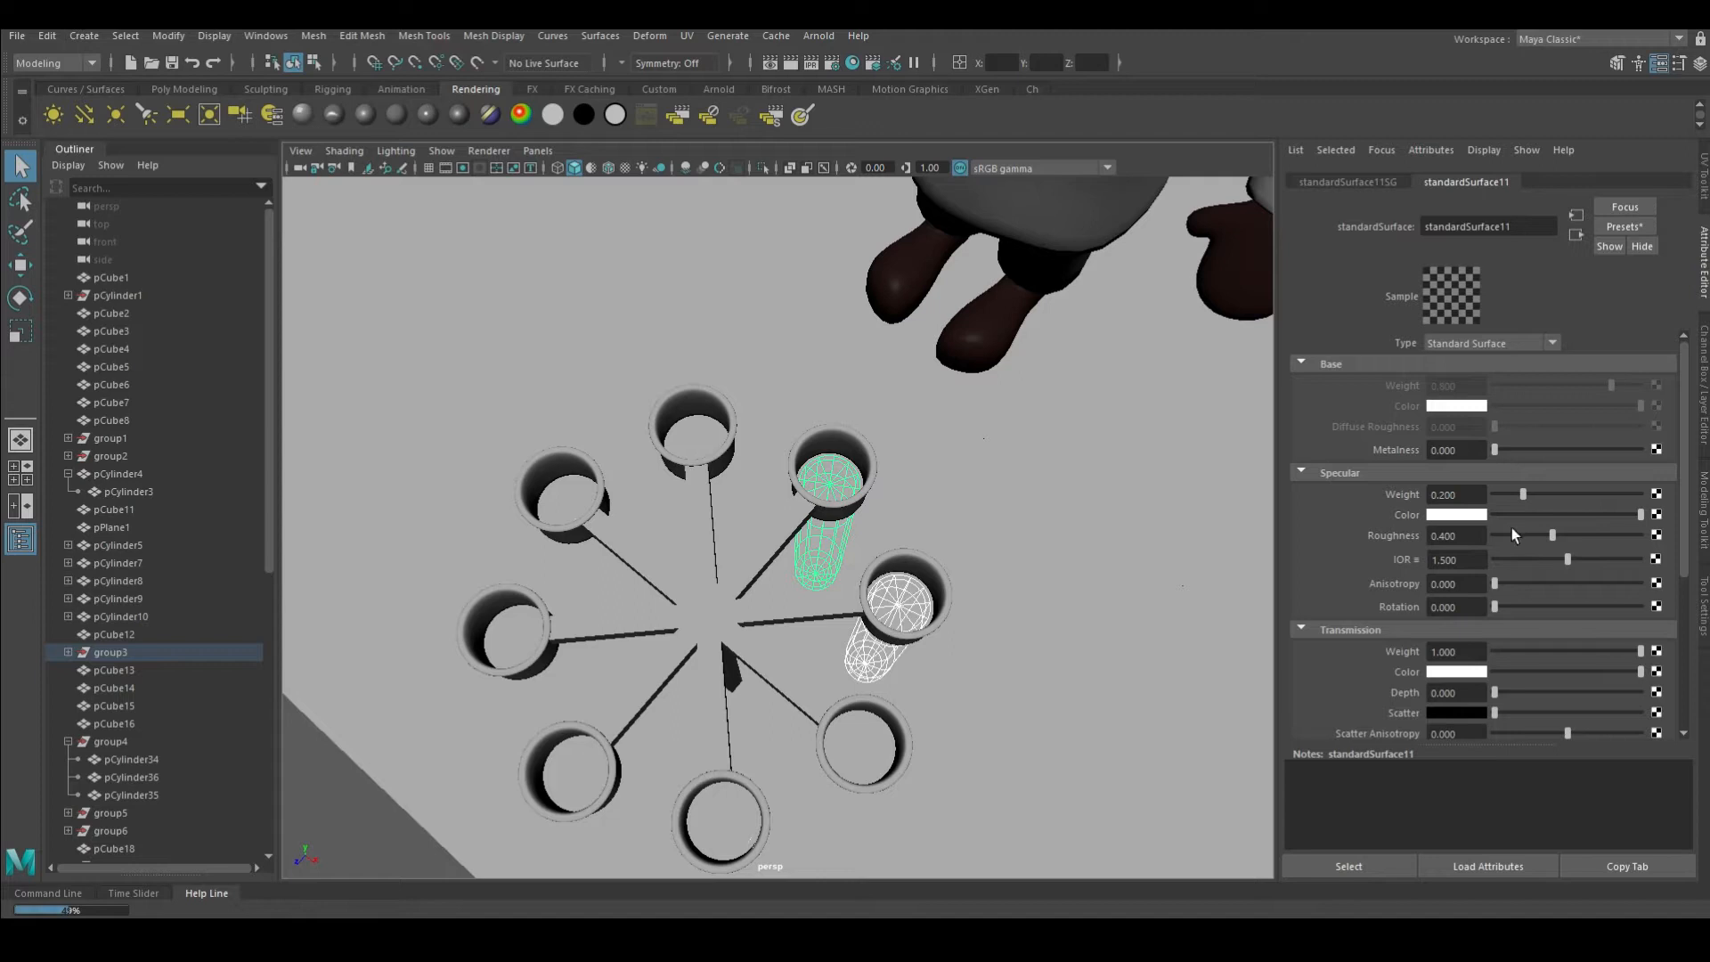
click(1464, 672)
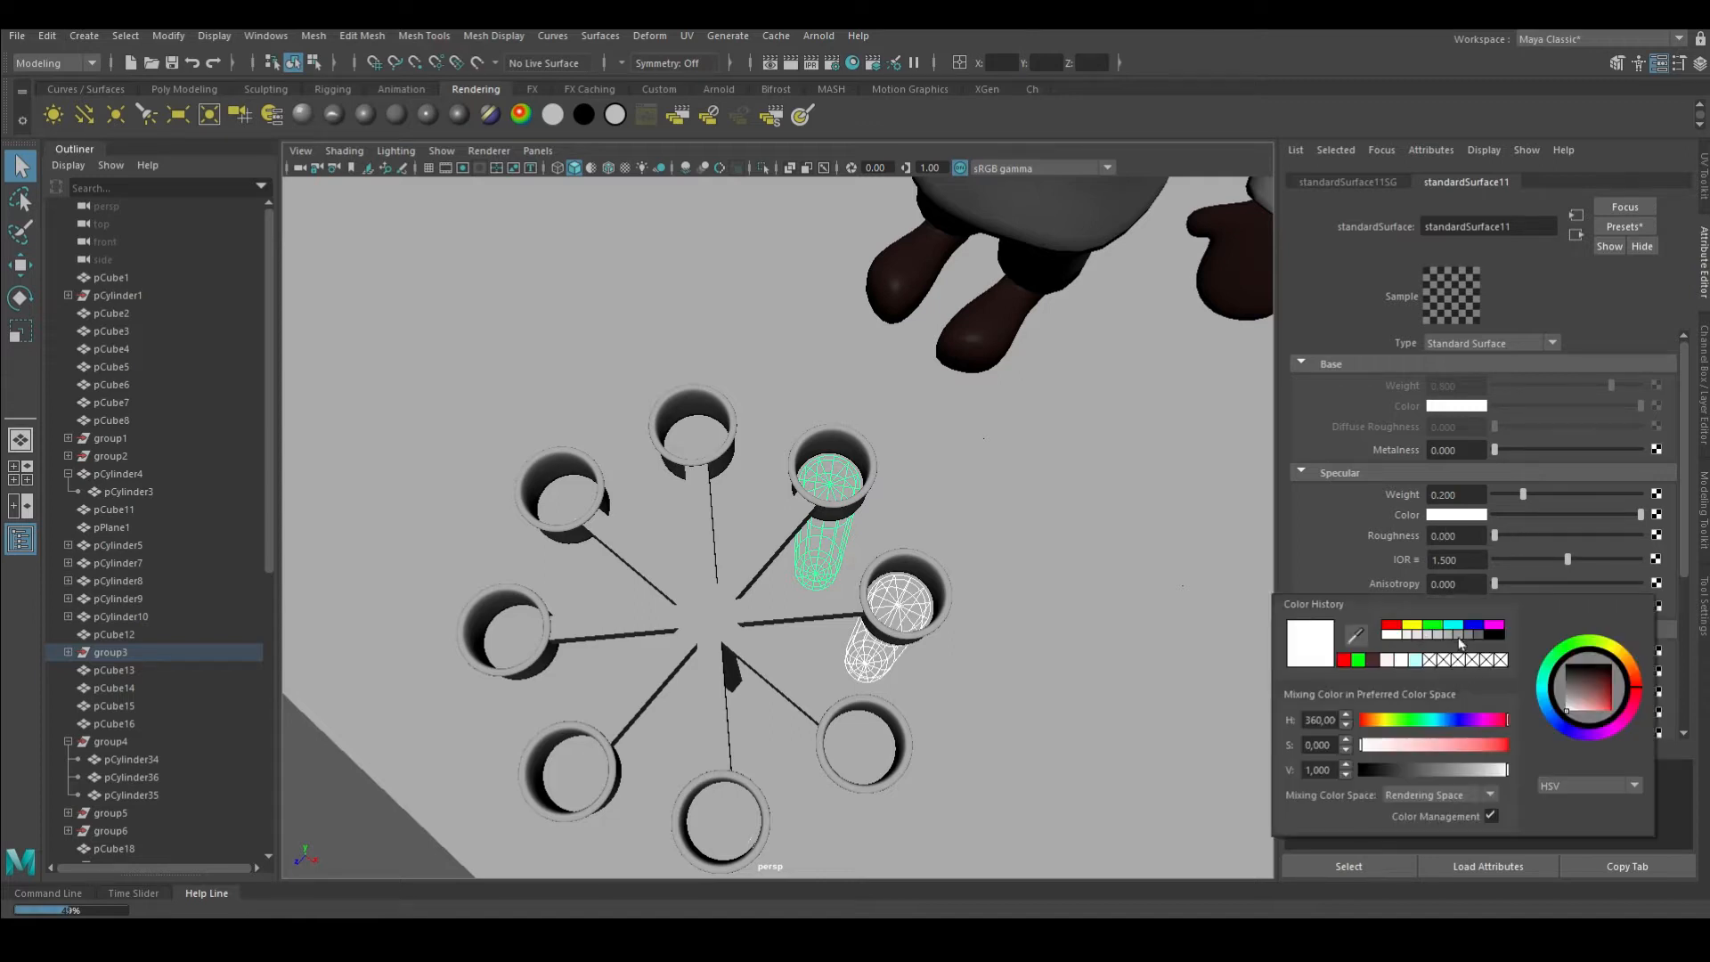
drag(1595, 736, 1590, 736)
Expand the flask objects in the Outliner to list the liquid meshes nested inside them
scroll(844, 525, down, 5)
alt+drag(845, 526, 531, 488)
scroll(532, 488, down, 3)
click(501, 420)
alt+drag(765, 574, 806, 570)
click(733, 428)
alt+drag(733, 427, 703, 445)
alt+drag(356, 461, 374, 579)
click(67, 545)
click(68, 581)
click(67, 617)
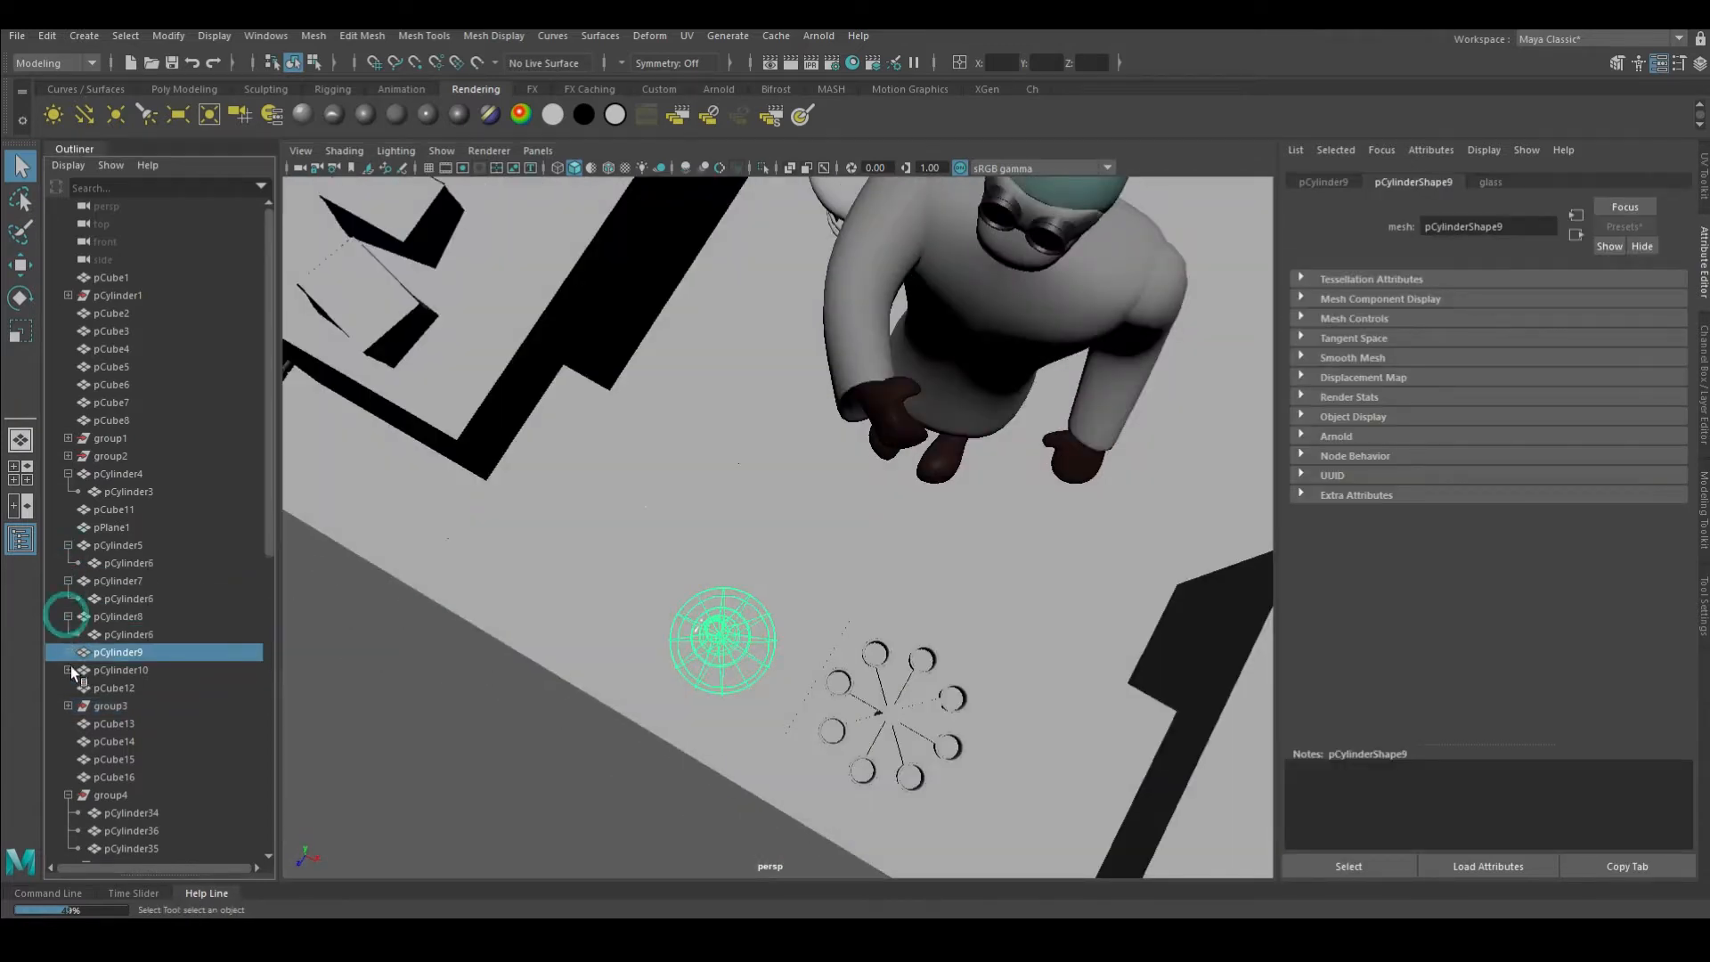
Give the liquid under pCylinder5 a new standard surface material with roughness 0, transmission weight 1 and a yellow-green transmission colour
scroll(730, 748, up, 4)
alt+drag(748, 784, 829, 691)
click(145, 563)
alt+drag(568, 574, 650, 498)
click(303, 114)
drag(1520, 651, 1648, 651)
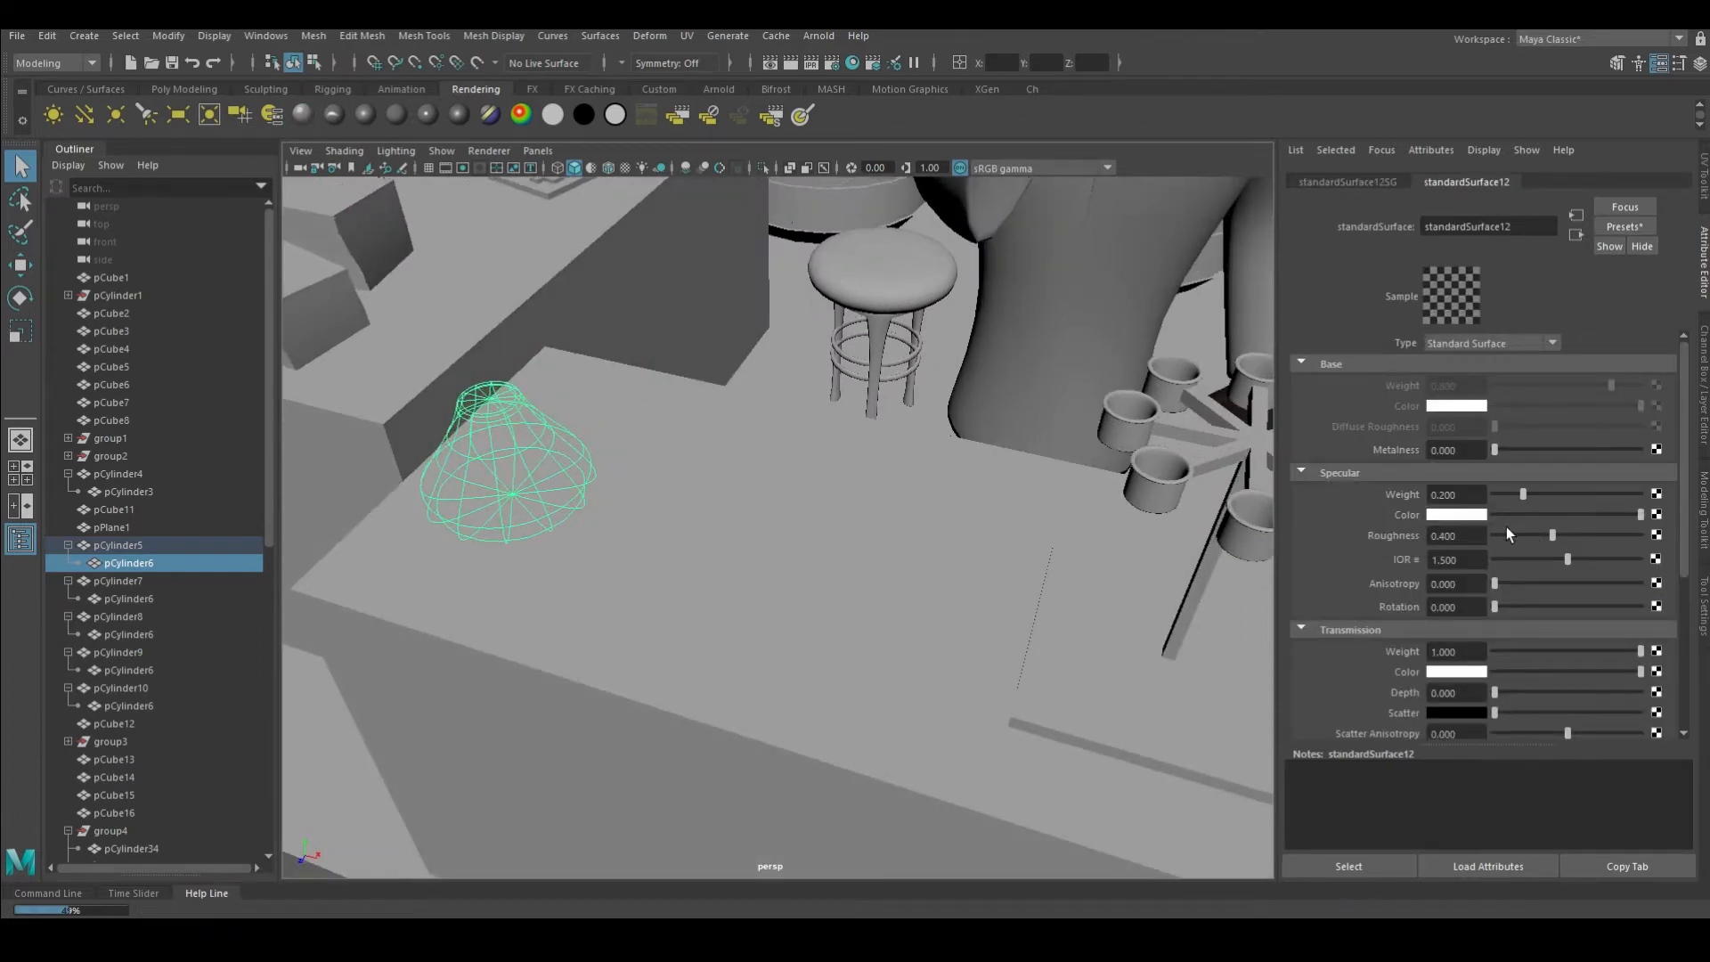
click(1454, 515)
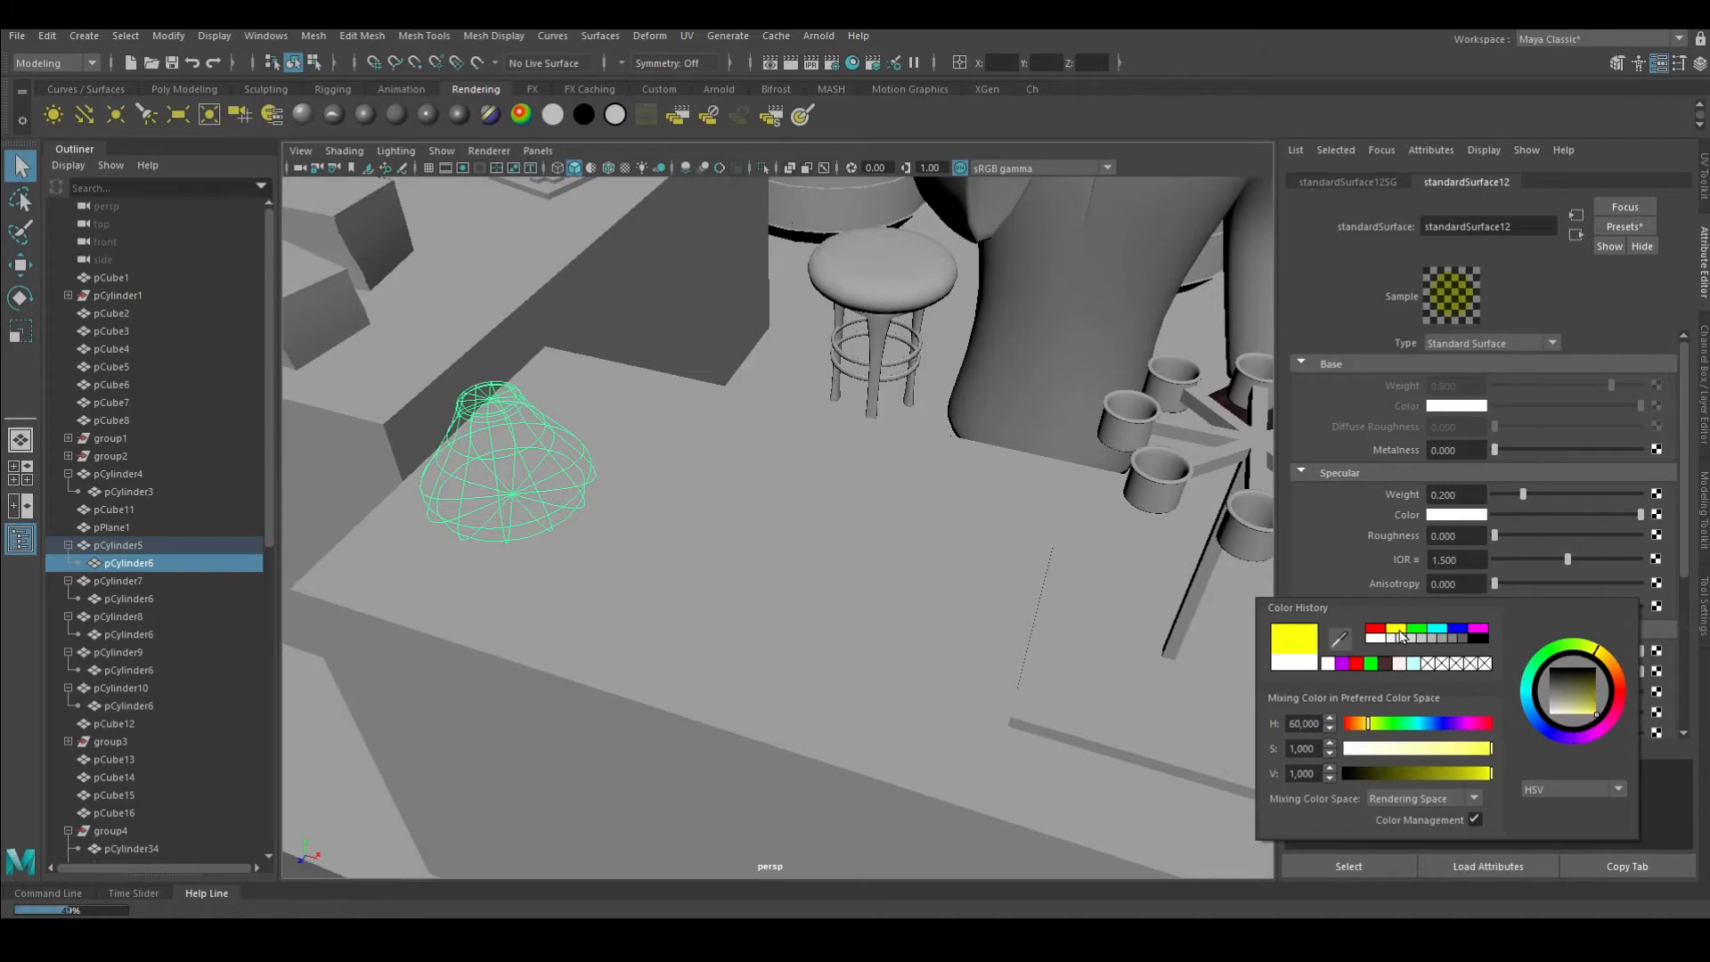
Assign the existing yellow-green material standardSurface12 to the liquid under pCylinder7
scroll(775, 659, down, 4)
click(134, 599)
alt+drag(1184, 641, 962, 597)
right_drag(950, 570, 1091, 913)
alt+drag(1084, 557, 1006, 499)
click(1672, 183)
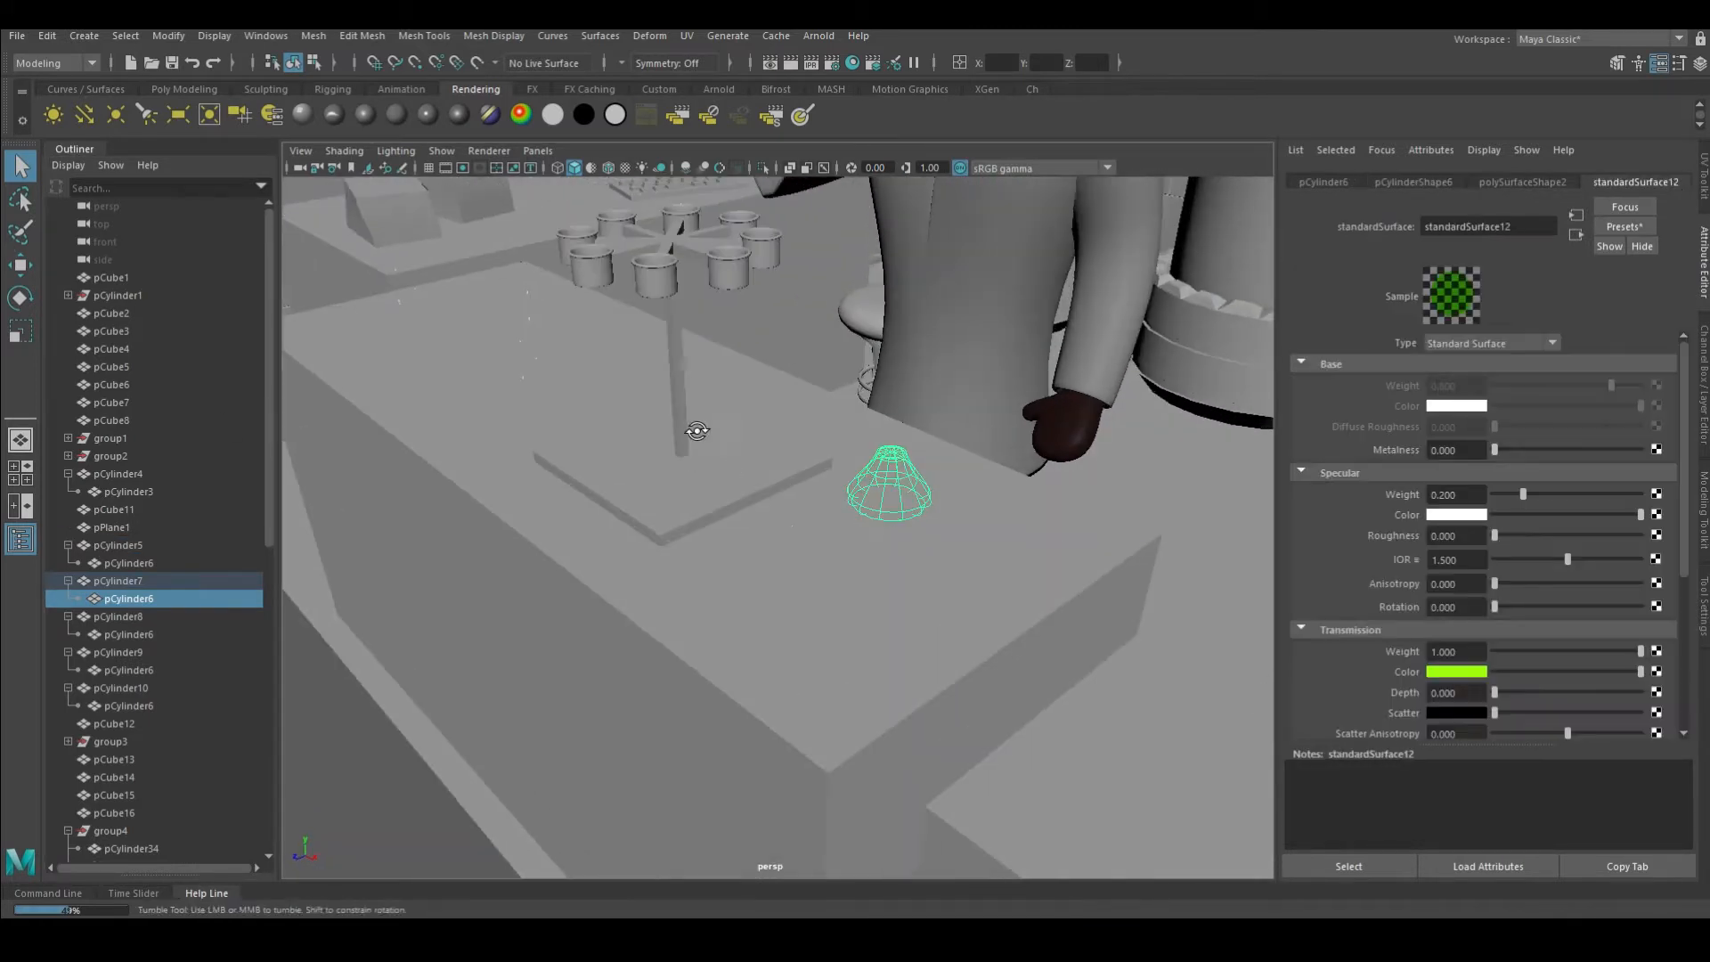
Assign the existing red material standardSurface10 to the flask liquid under pCylinder8
alt+drag(695, 432, 748, 450)
click(138, 634)
alt+drag(624, 428, 756, 470)
right_drag(691, 431, 858, 890)
alt+drag(694, 394, 623, 465)
scroll(623, 465, up, 3)
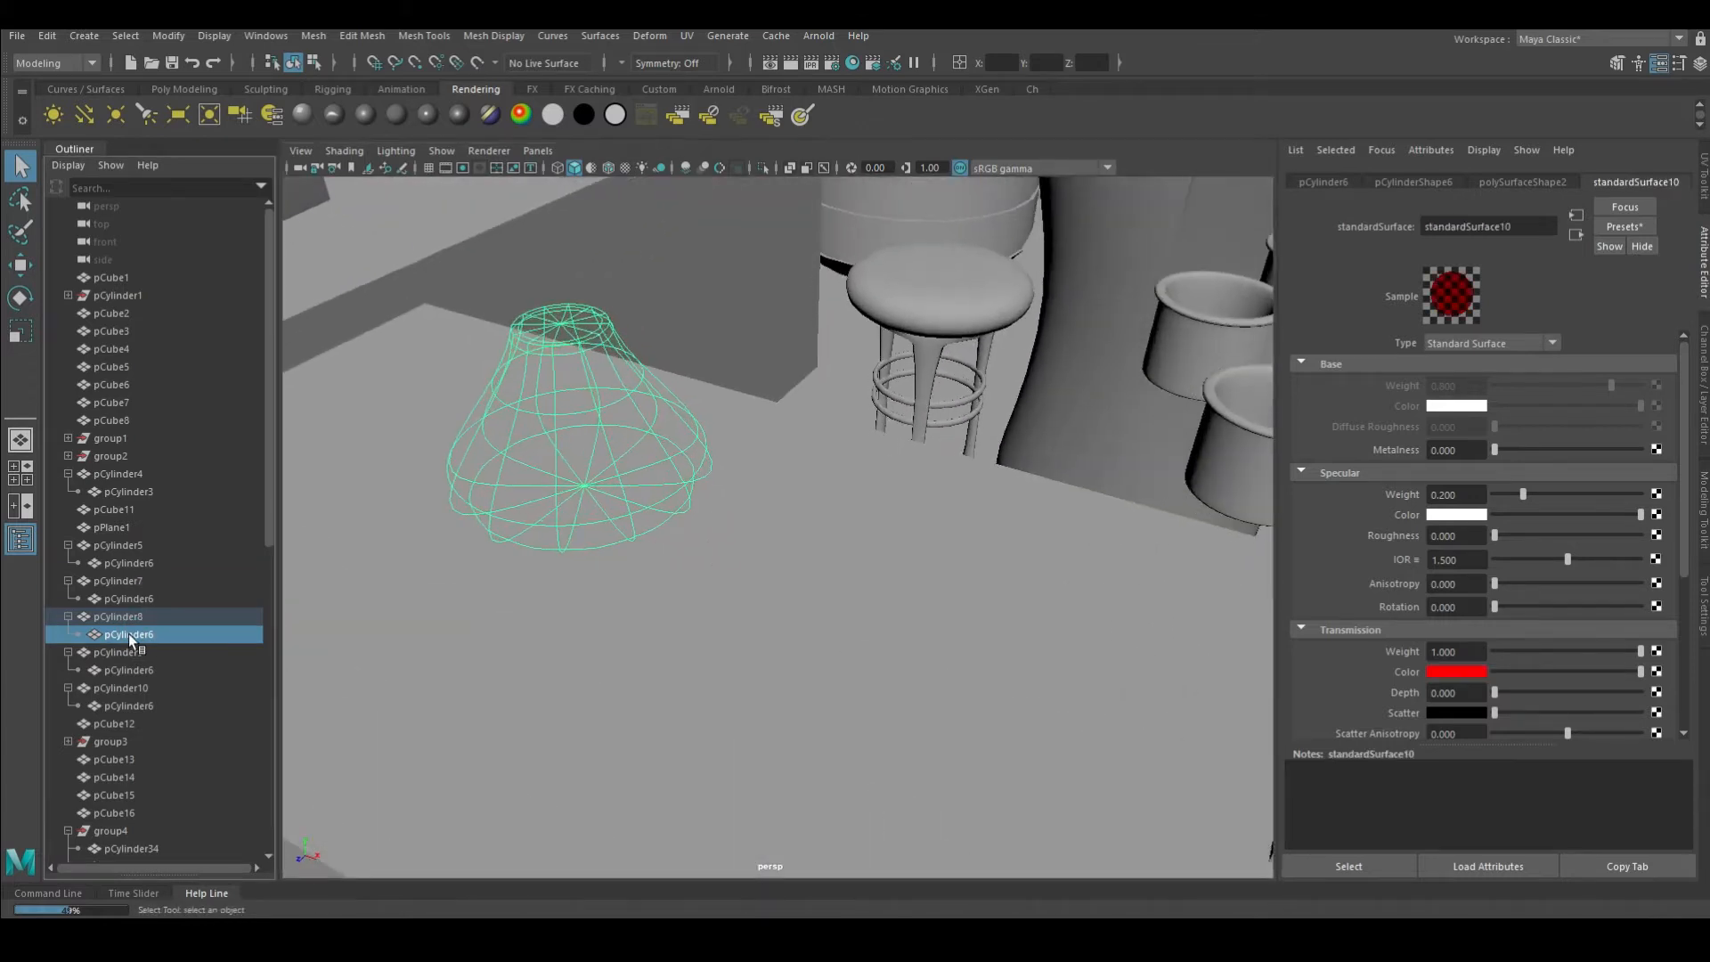
Assign an existing liquid material to the flask liquid under pCylinder9
scroll(835, 495, down, 3)
alt+drag(835, 495, 766, 534)
click(133, 669)
scroll(832, 592, up, 4)
alt+drag(833, 592, 879, 717)
right_drag(735, 477, 887, 912)
scroll(810, 534, down, 6)
alt+drag(810, 534, 775, 570)
Turn on wireframe-on-shaded display in the perspective viewport
scroll(774, 570, up, 2)
click(608, 169)
alt+drag(641, 427, 534, 392)
Assign a new standard surface material to the flask liquid under pCylinder10 and set its transmission weight to 1
click(117, 705)
alt+drag(1060, 615, 1004, 599)
click(1449, 518)
scroll(806, 605, up, 1)
alt+drag(806, 606, 767, 614)
click(304, 116)
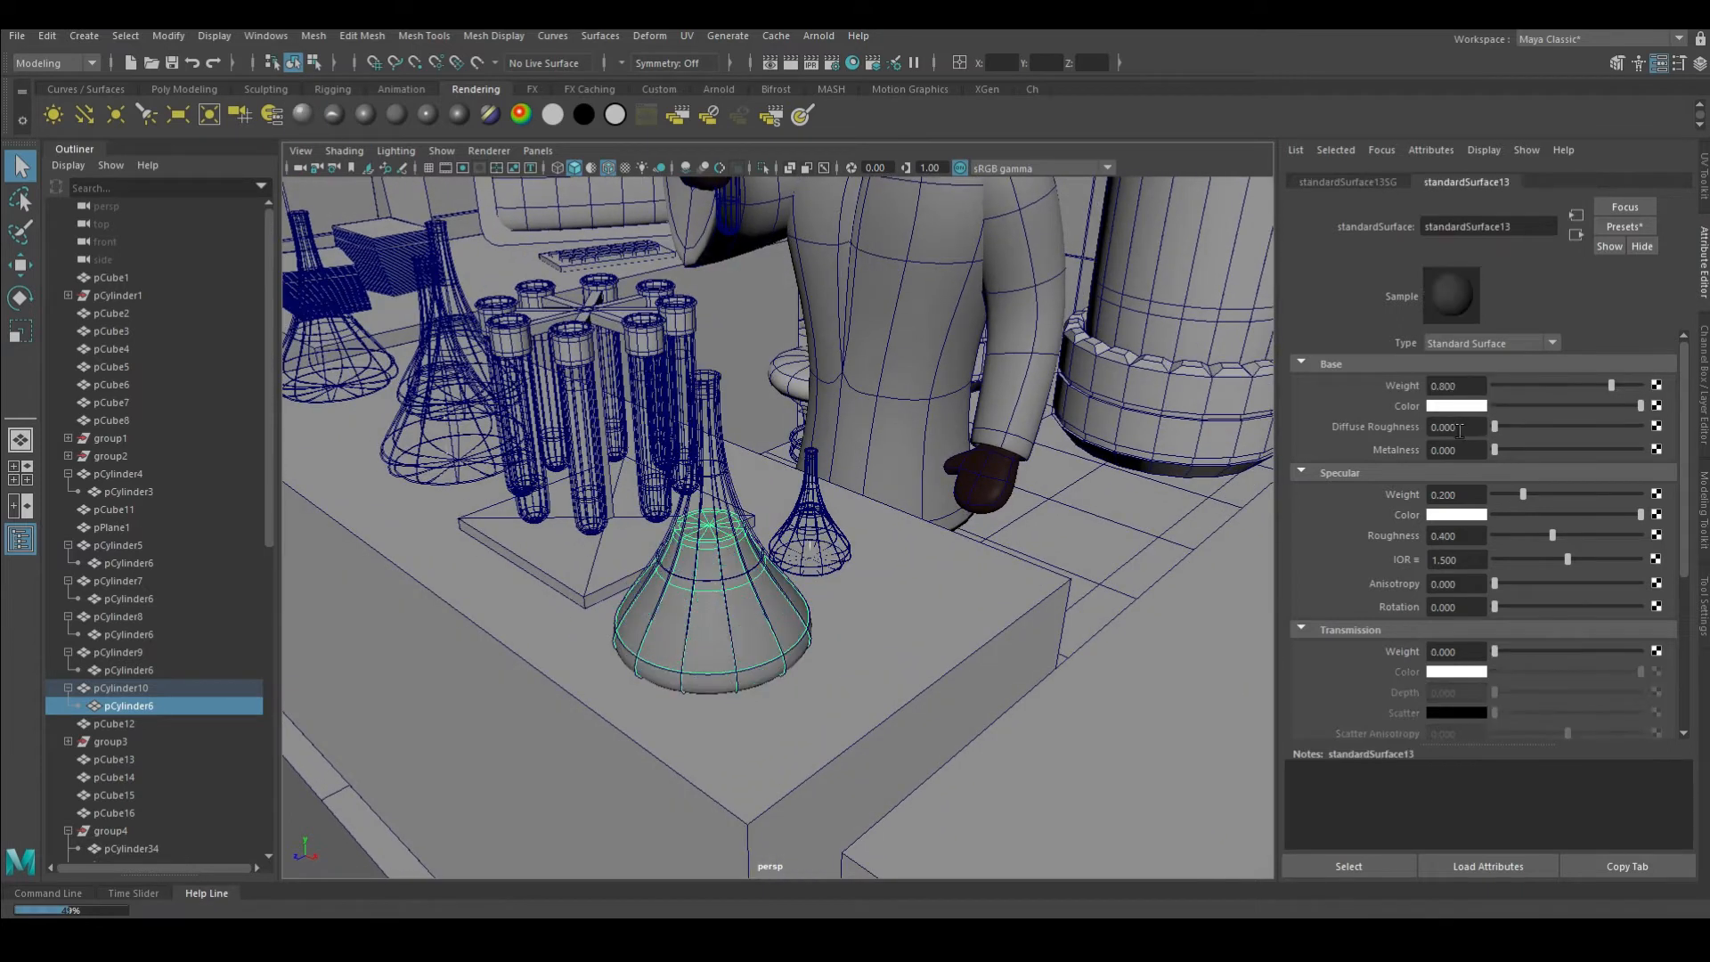
click(1639, 651)
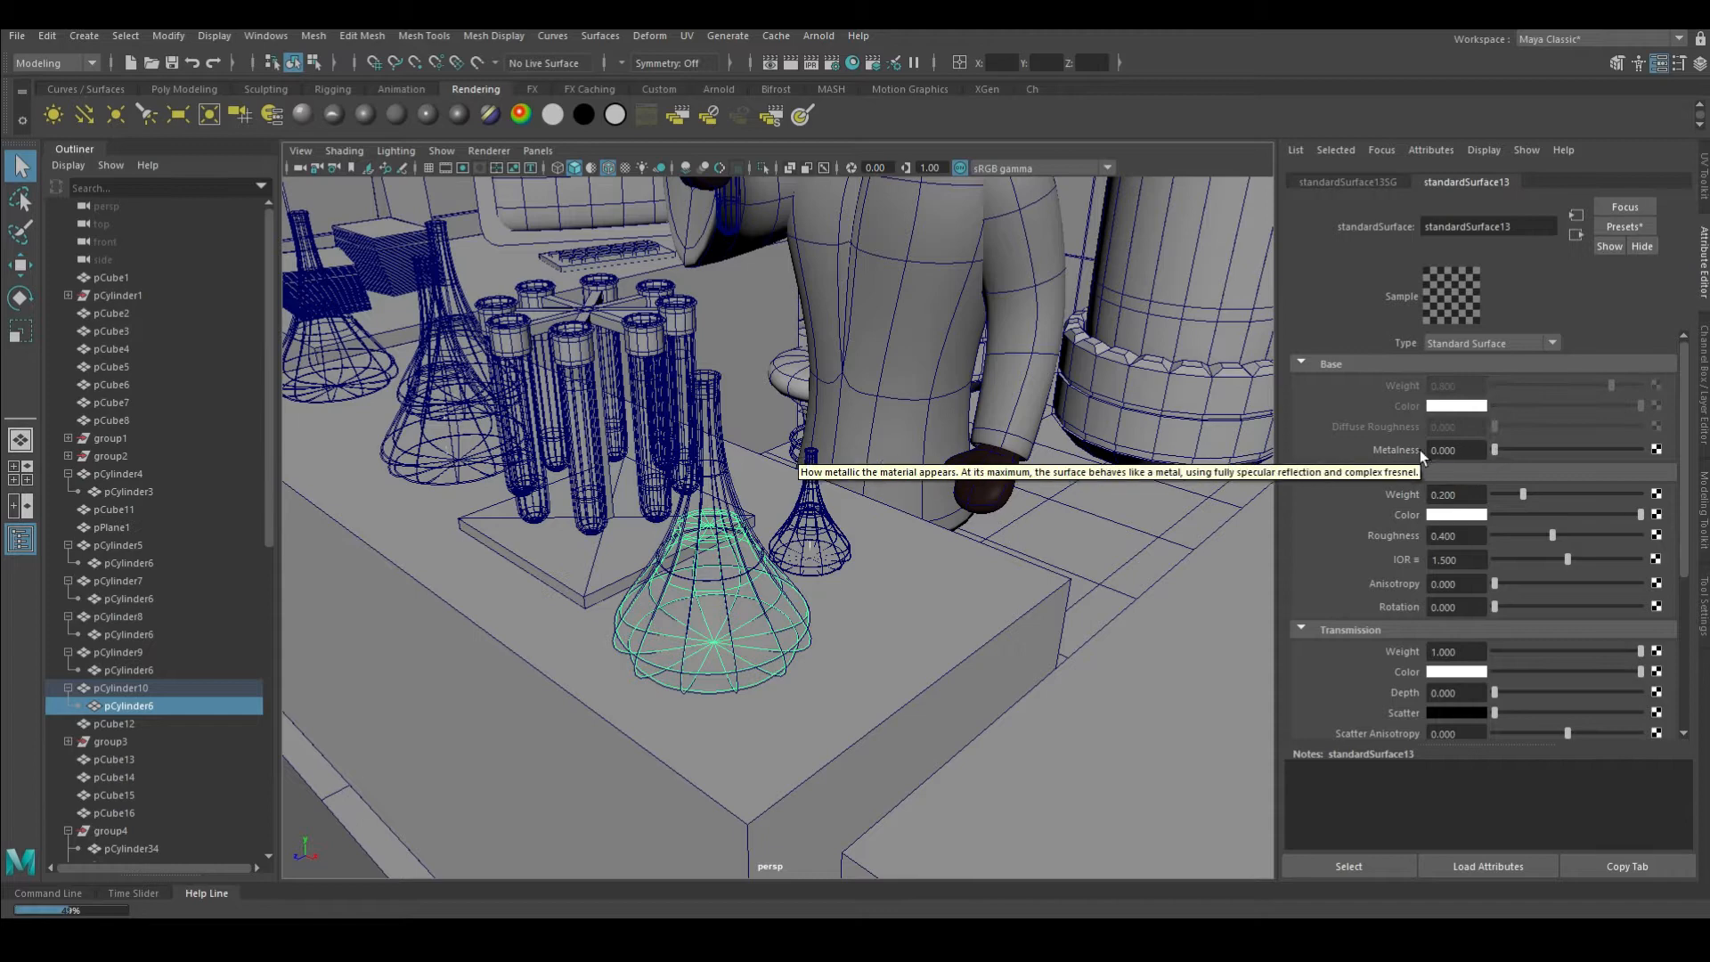
click(1445, 516)
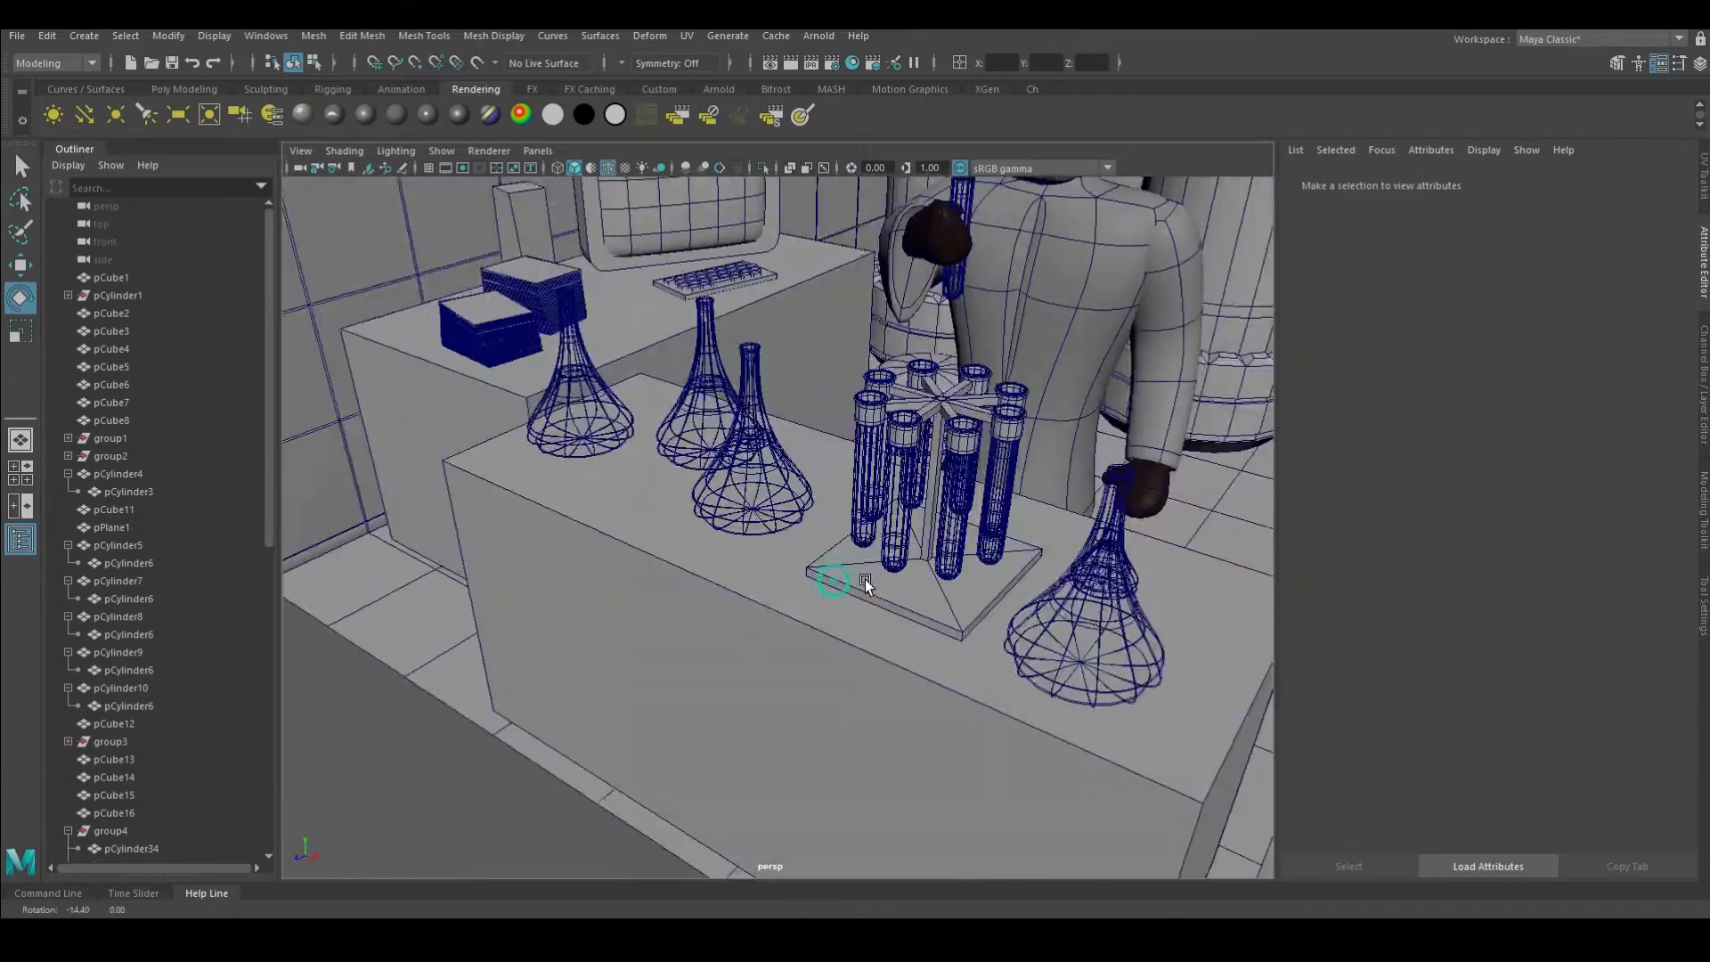
Check the glass material on pCylinder10 and change the transmission colour of the flask liquid parented under it
click(121, 687)
key(e)
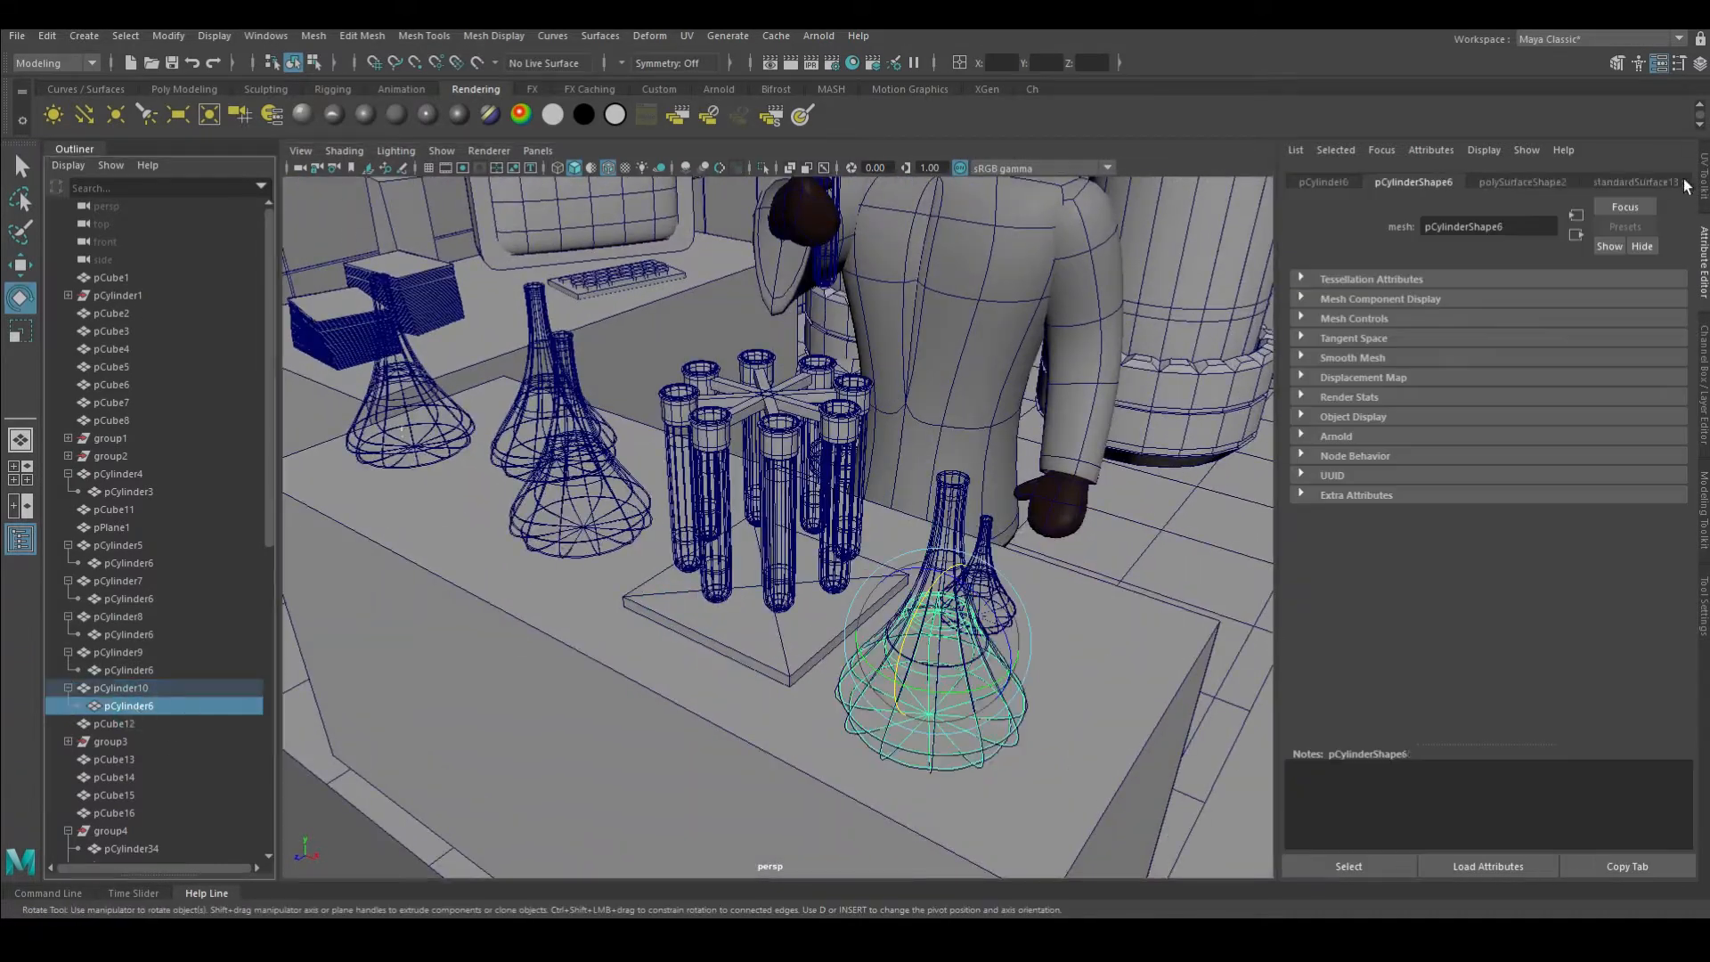
click(1502, 182)
click(1457, 514)
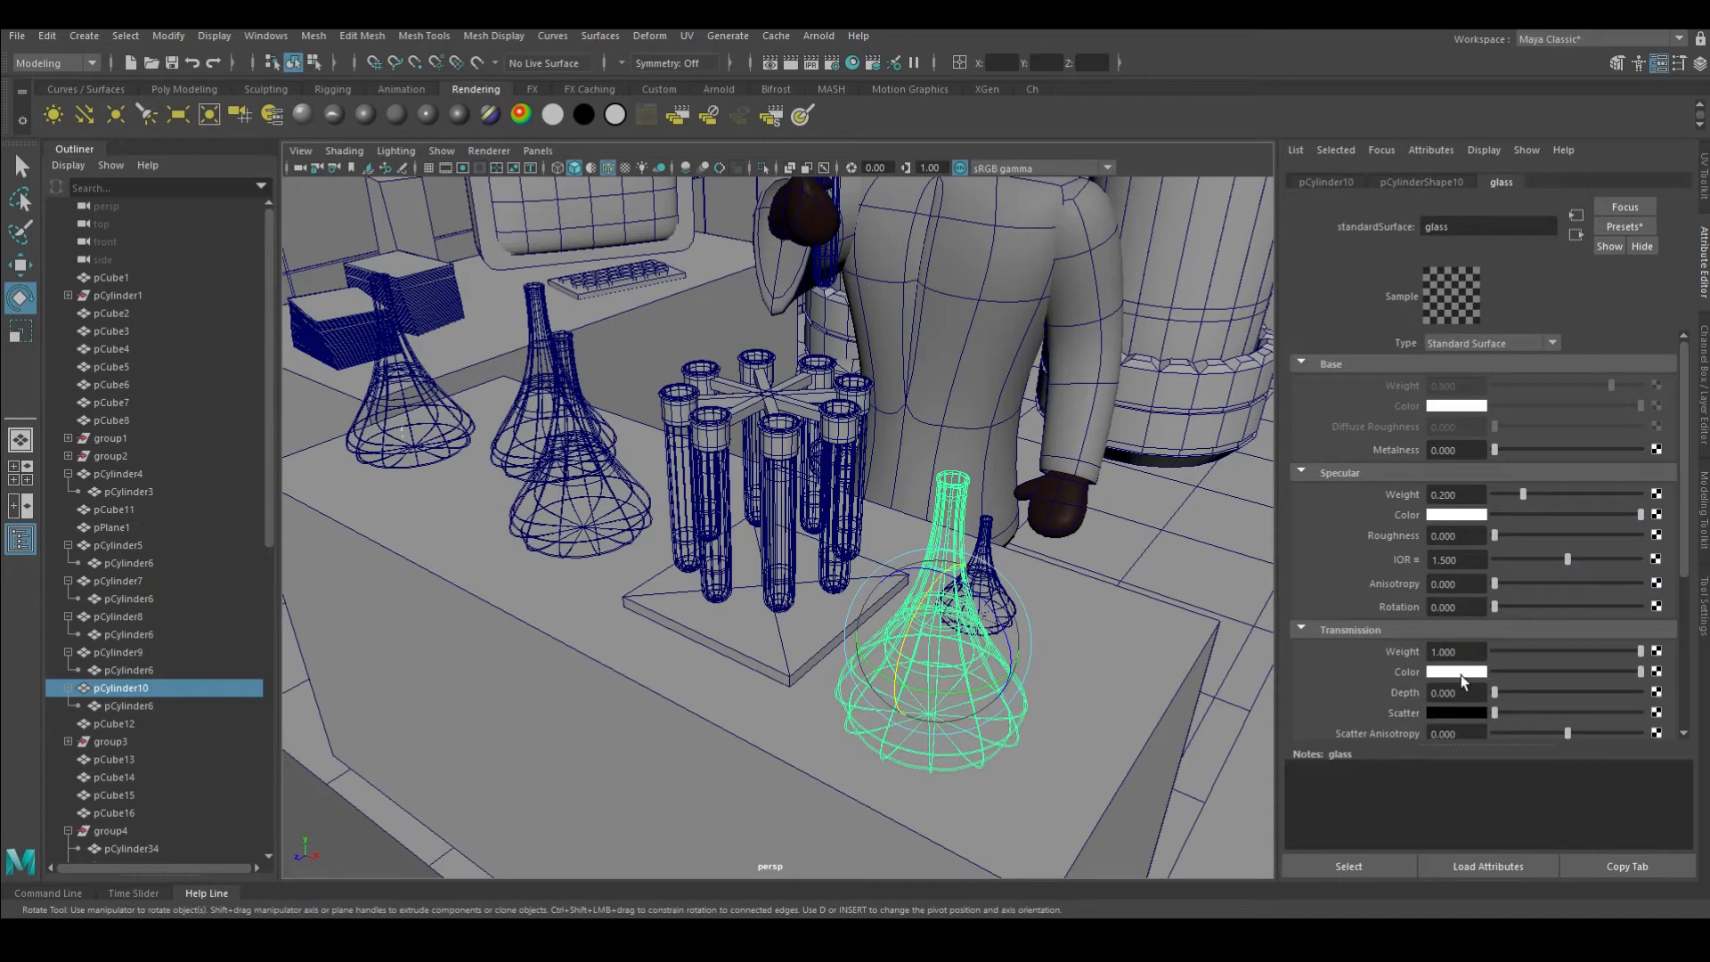
click(140, 706)
click(1343, 503)
click(1460, 674)
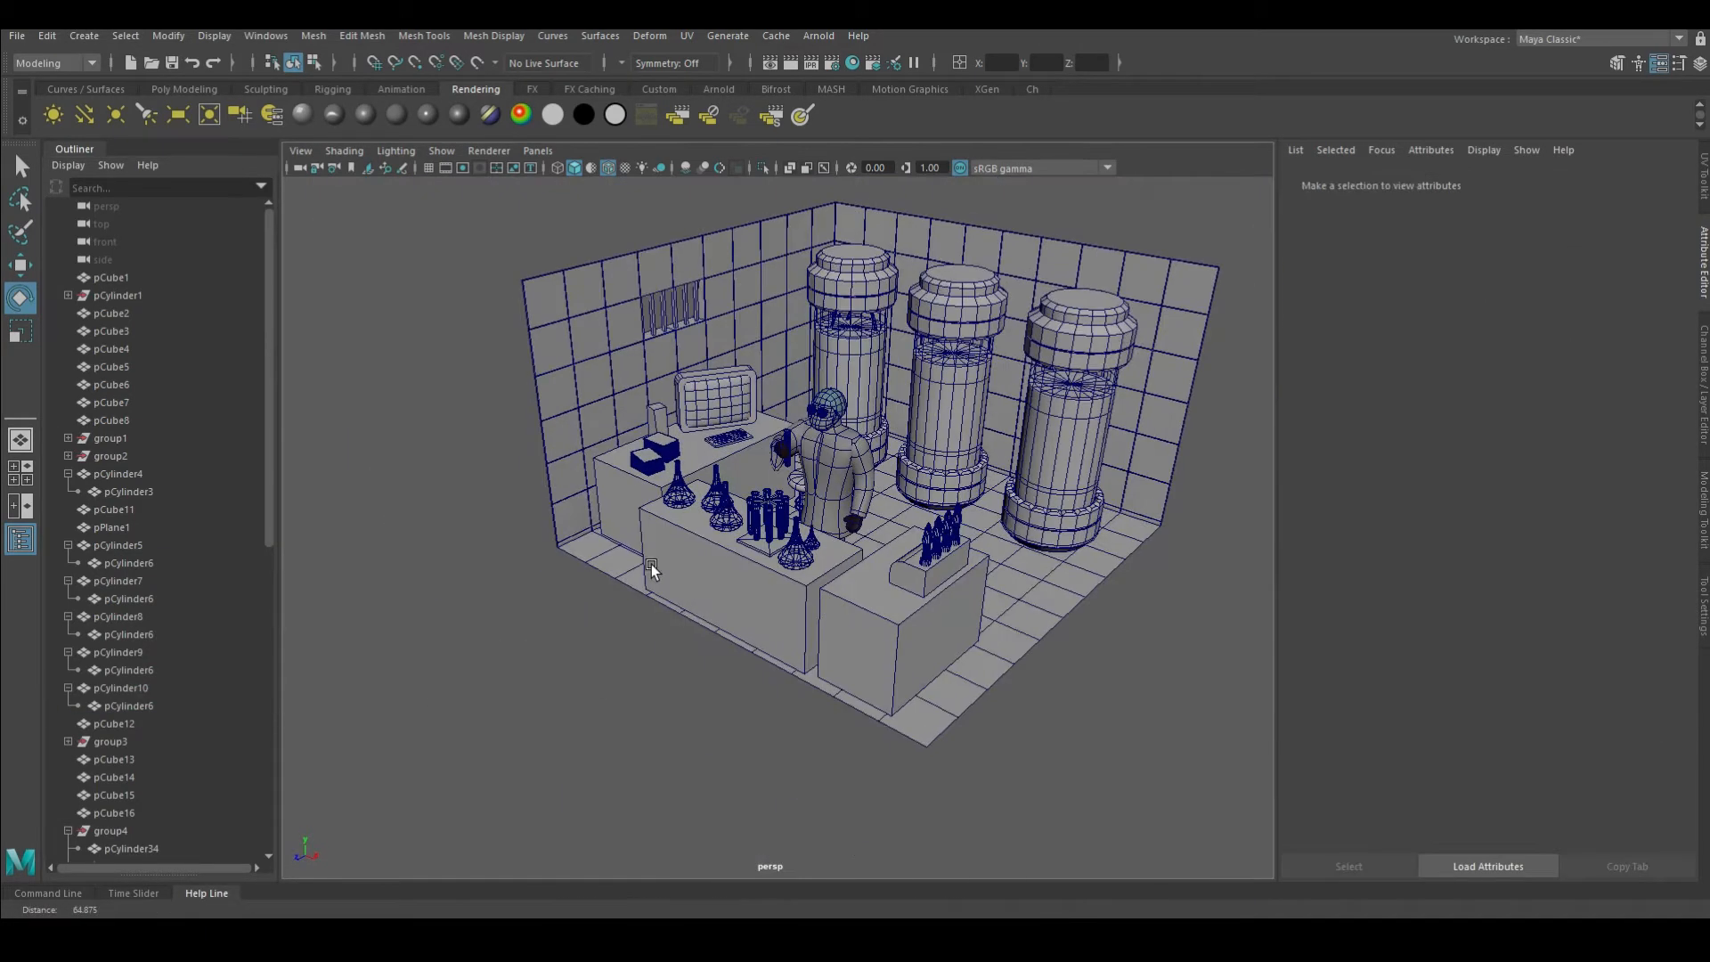
Select the caps and bases of the three large specimen tubes together with the first furniture pieces
alt+drag(648, 570, 628, 361)
alt+right_drag(628, 361, 670, 303)
click(732, 294)
shift+click(935, 393)
shift+click(1100, 418)
shift+click(877, 561)
shift+click(652, 611)
shift+click(525, 552)
alt+middle_drag(526, 552, 891, 556)
shift+click(989, 634)
Add the remaining desks, the test-tube rack, the monitor housing and the computer tower to the selection
key(q)
alt+drag(988, 634, 908, 580)
shift+click(776, 590)
shift+click(746, 554)
shift+click(693, 617)
shift+click(686, 587)
alt+drag(950, 752, 697, 345)
shift+click(614, 497)
shift+click(696, 583)
alt+right_drag(697, 583, 721, 335)
alt+drag(722, 335, 763, 292)
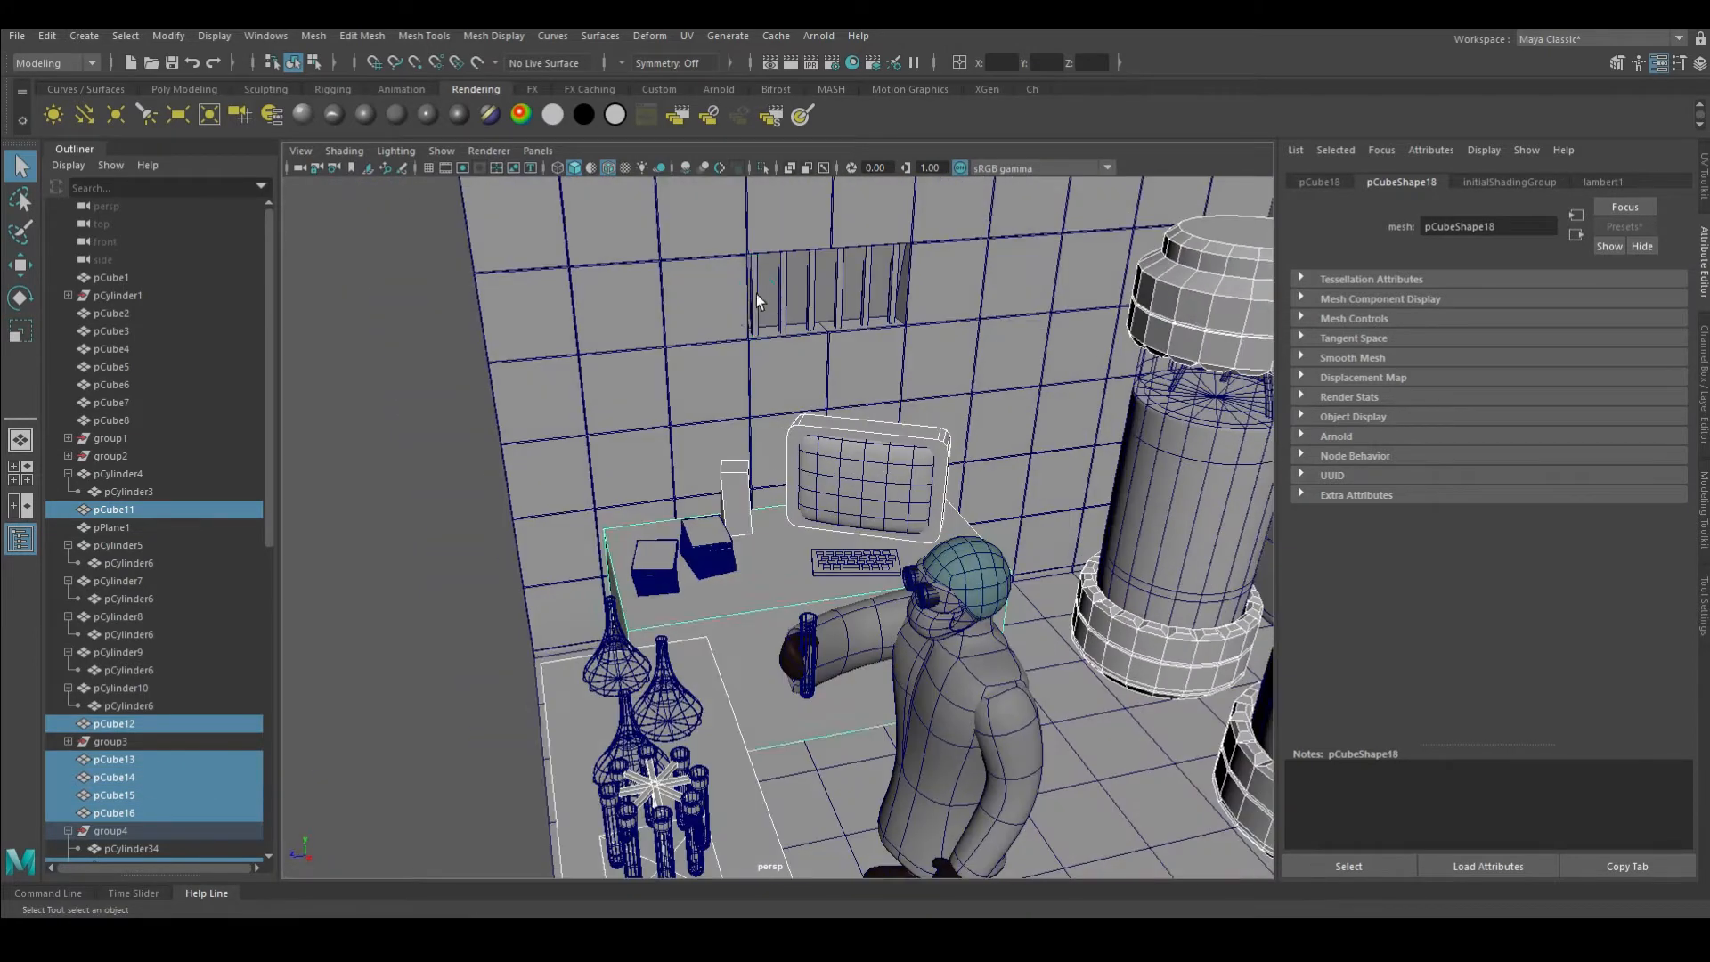
alt+drag(895, 303, 988, 365)
alt+right_drag(989, 365, 891, 650)
alt+middle_drag(891, 650, 870, 549)
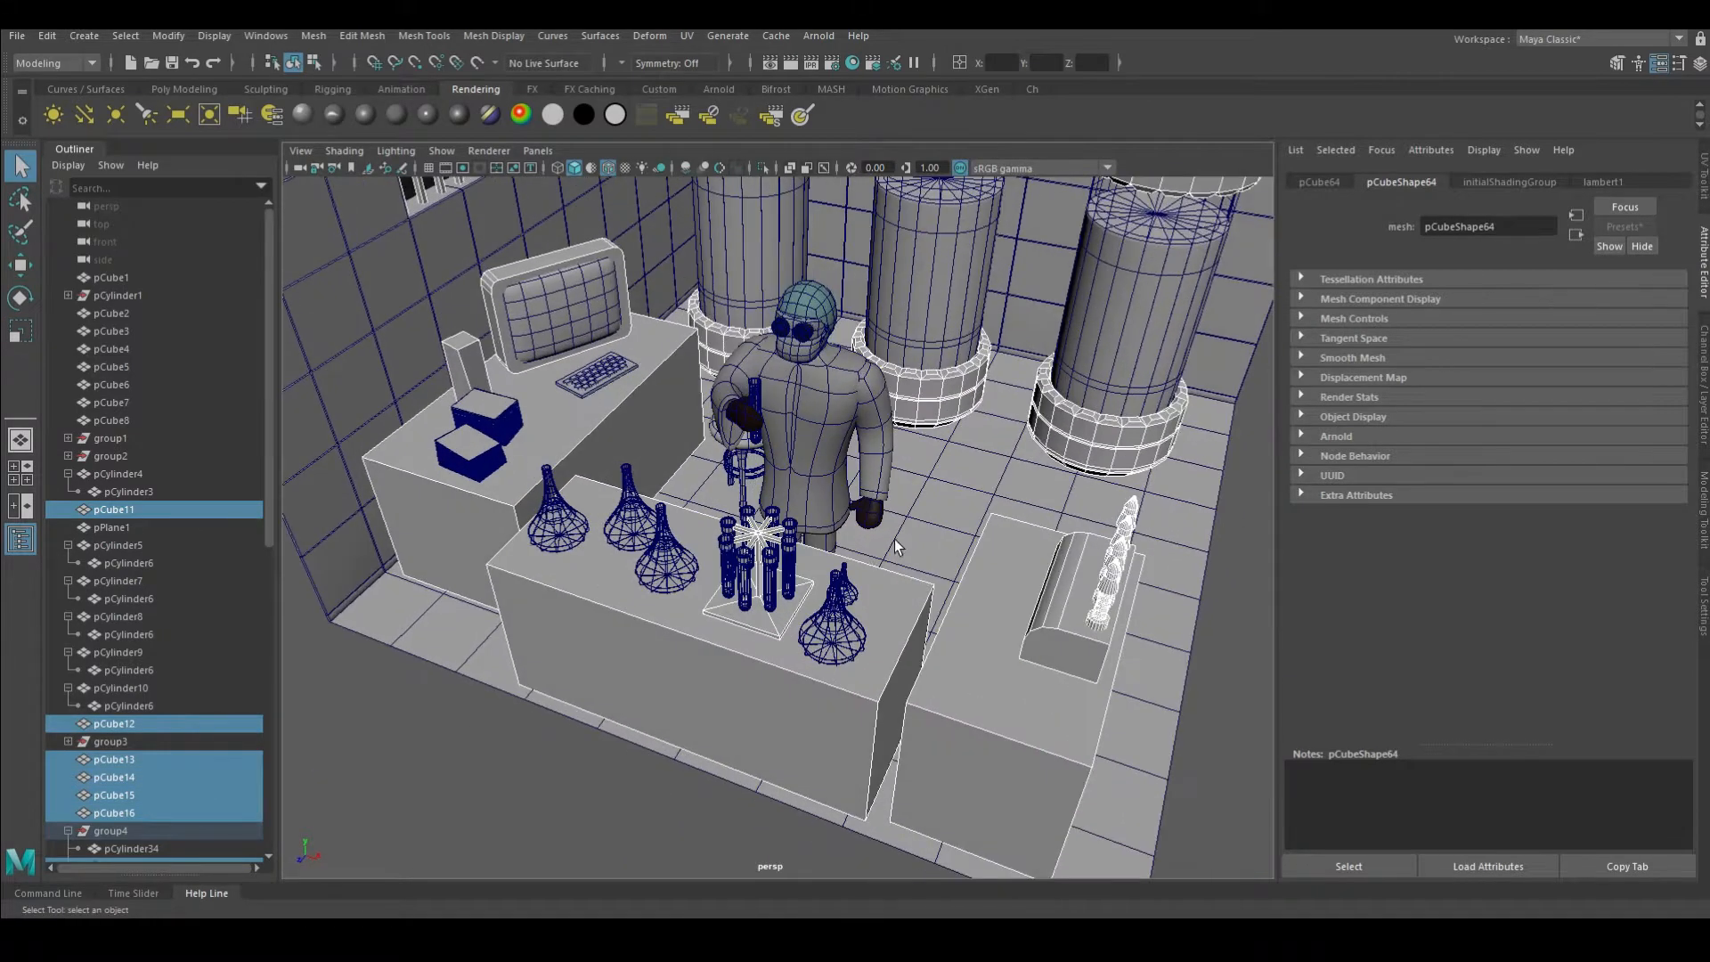
alt+right_drag(871, 549, 841, 539)
Assign a new standard surface material to the selected furniture and tube parts, with metalness 0.926 and an adjusted specular colour
click(303, 116)
drag(1497, 449, 1627, 451)
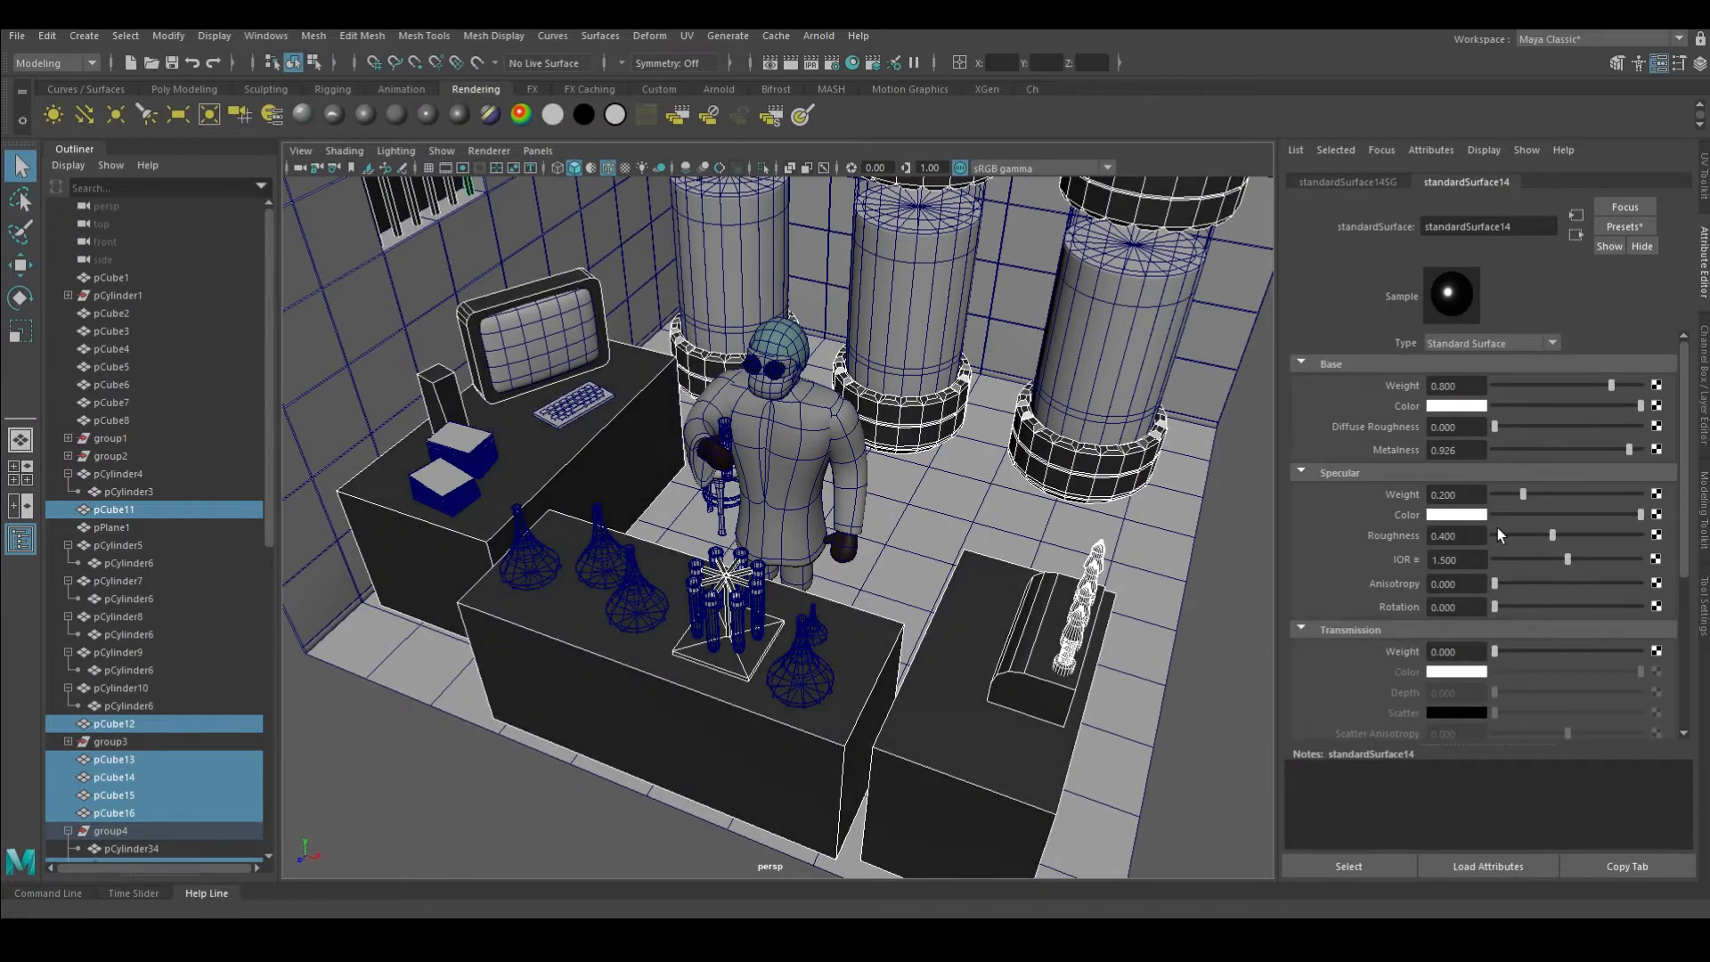
click(1468, 517)
click(1441, 503)
click(1431, 515)
Assign the existing dark metallic material to the leftover parts and the collars around the test tubes in the rack
alt+drag(1205, 489, 890, 446)
scroll(980, 534, up, 5)
click(1009, 579)
right_drag(1008, 586, 1149, 824)
scroll(890, 535, down, 7)
click(504, 370)
alt+drag(504, 371, 706, 423)
scroll(691, 459, up, 5)
alt+middle_drag(685, 462, 740, 418)
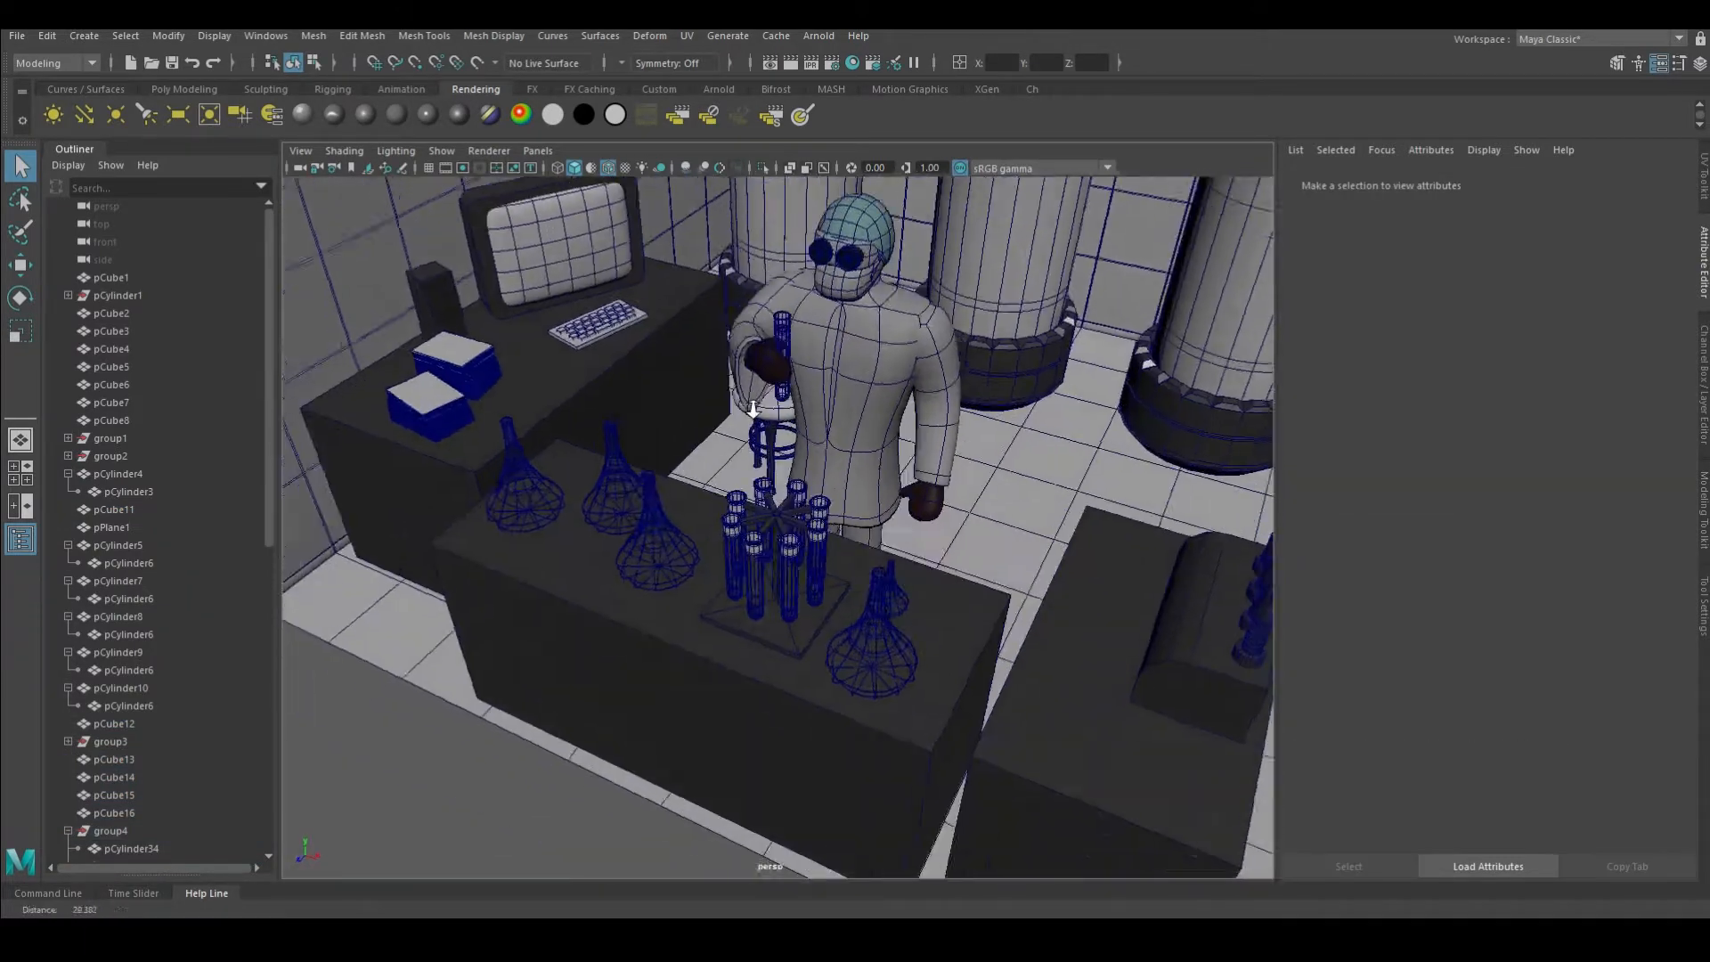
scroll(740, 419, up, 5)
click(570, 599)
right_drag(978, 572, 1118, 814)
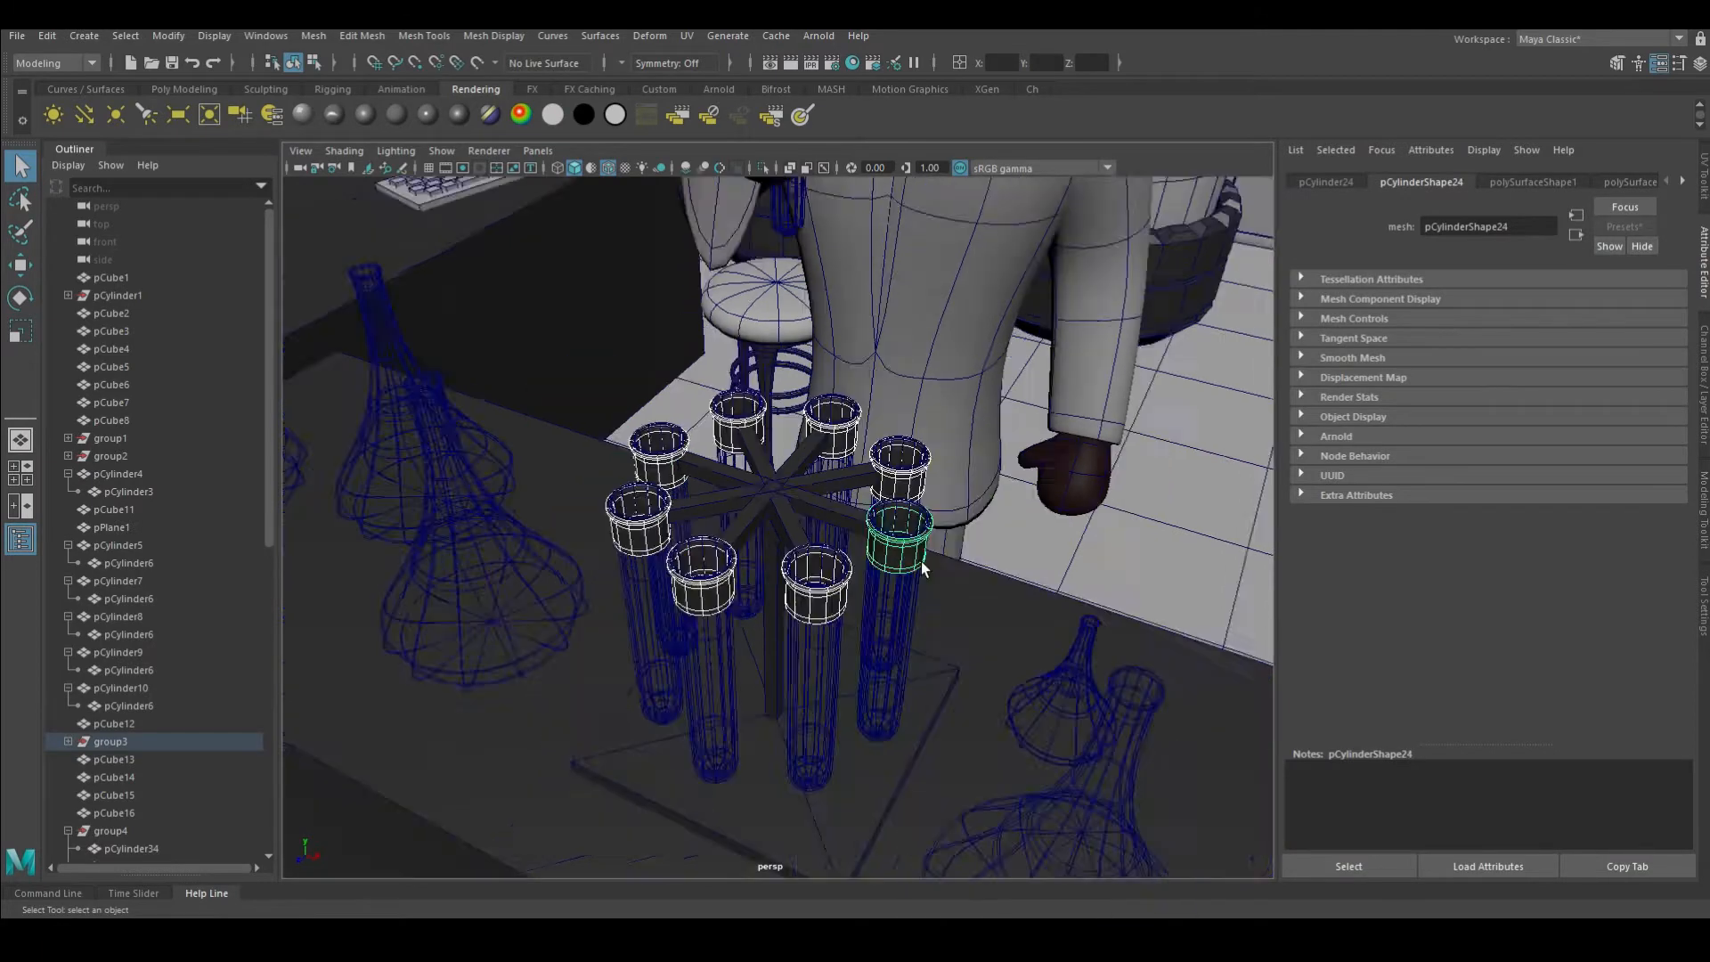
Inspect the large specimen tubes and expand group6 and group7 to identify their inner liquid meshes
scroll(965, 627, down, 7)
click(890, 614)
mouse_move(815, 600)
alt+mouse_down()
mouse_move(762, 584)
mouse_move(801, 614)
alt+mouse_up()
scroll(890, 587, up, 5)
click(1015, 579)
scroll(183, 611, down, 10)
click(63, 330)
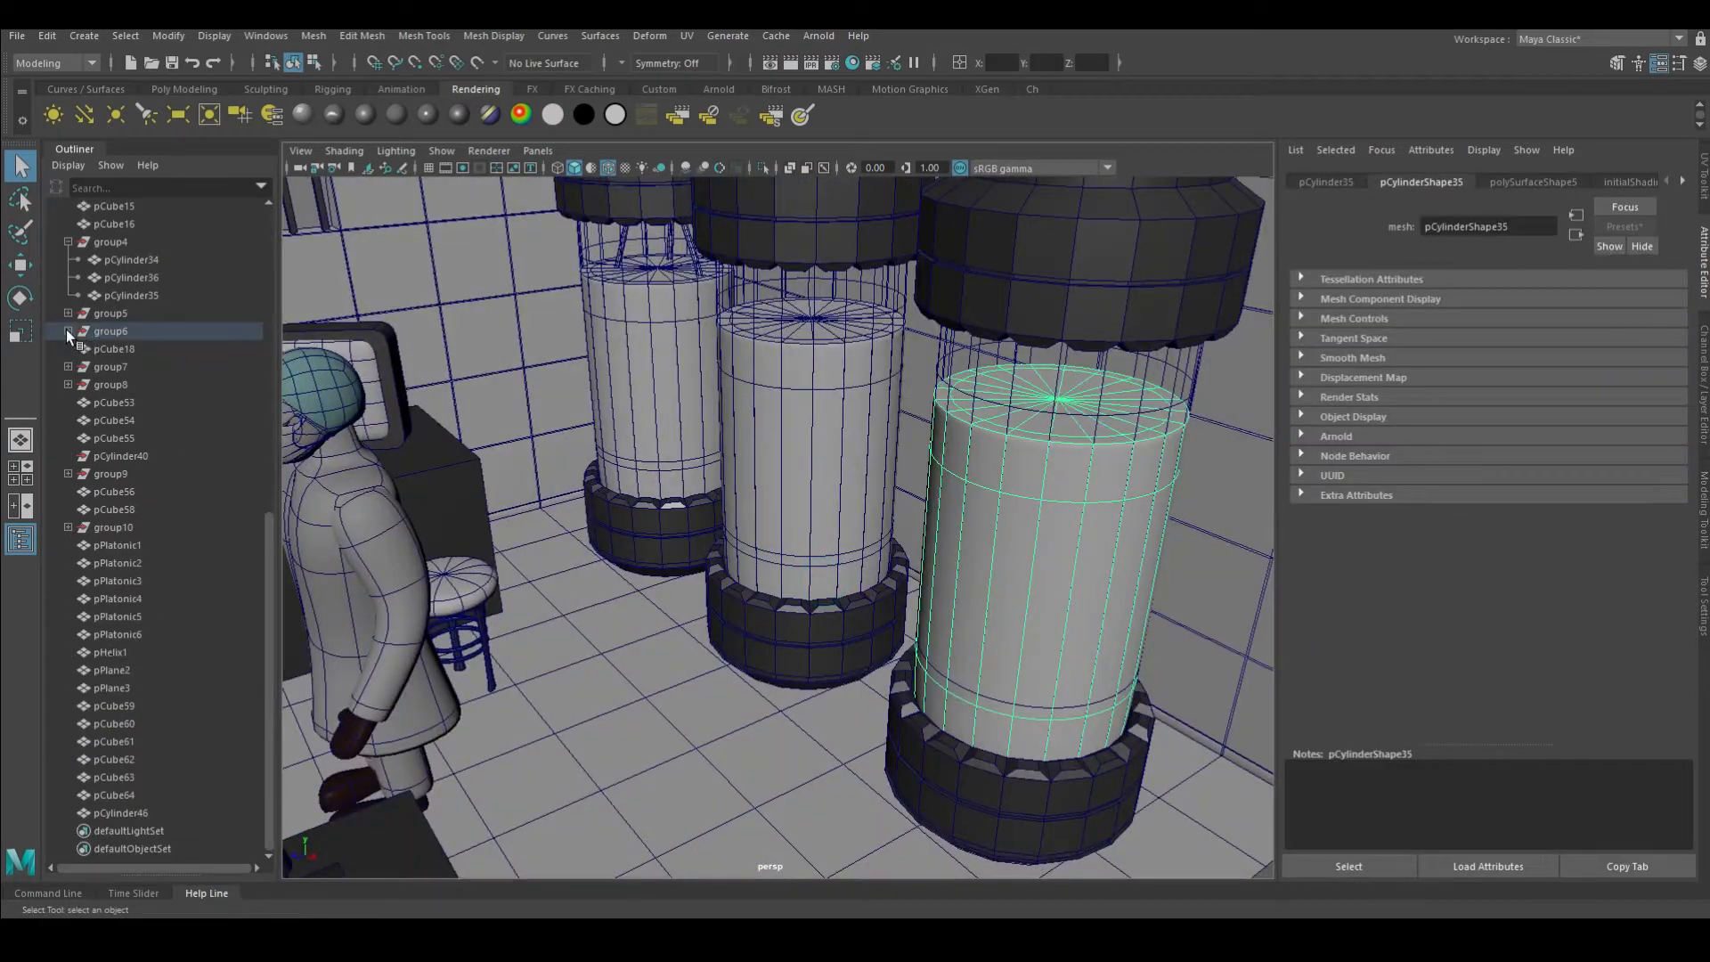
click(142, 352)
click(120, 439)
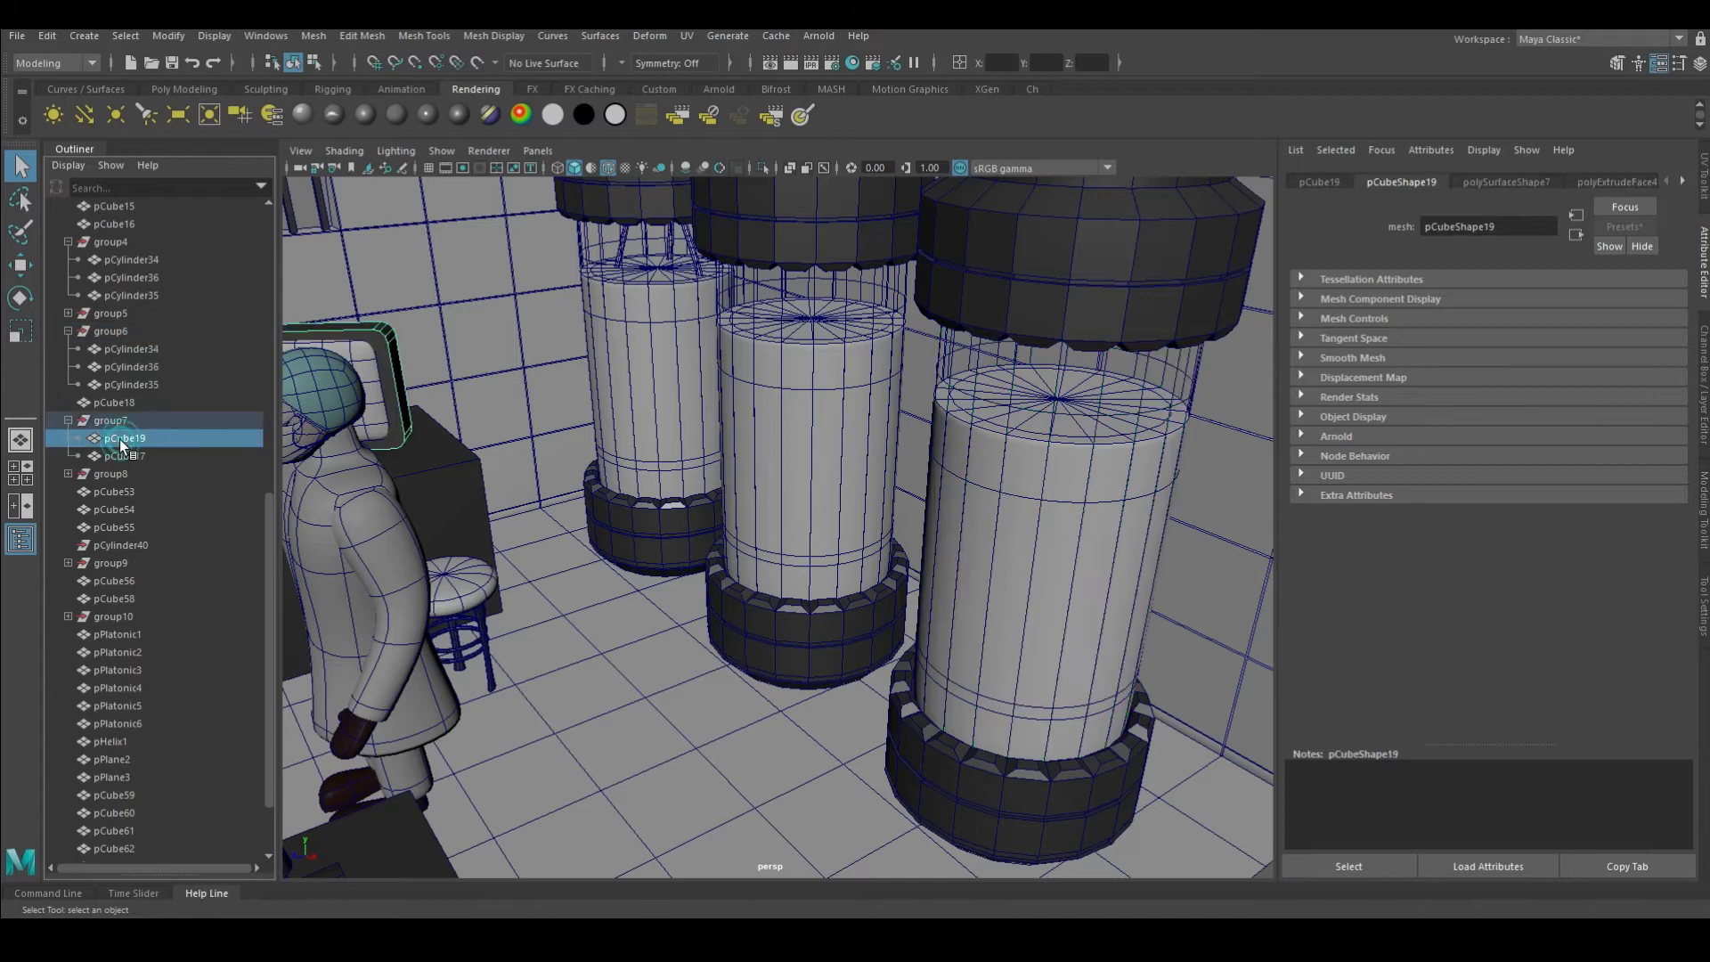
click(719, 440)
key(f)
Expand group5 and assign a new standard surface material to the liquid pCylinder35 under group4
click(68, 313)
click(146, 367)
click(131, 295)
key(f)
alt+drag(758, 460, 797, 451)
key(g)
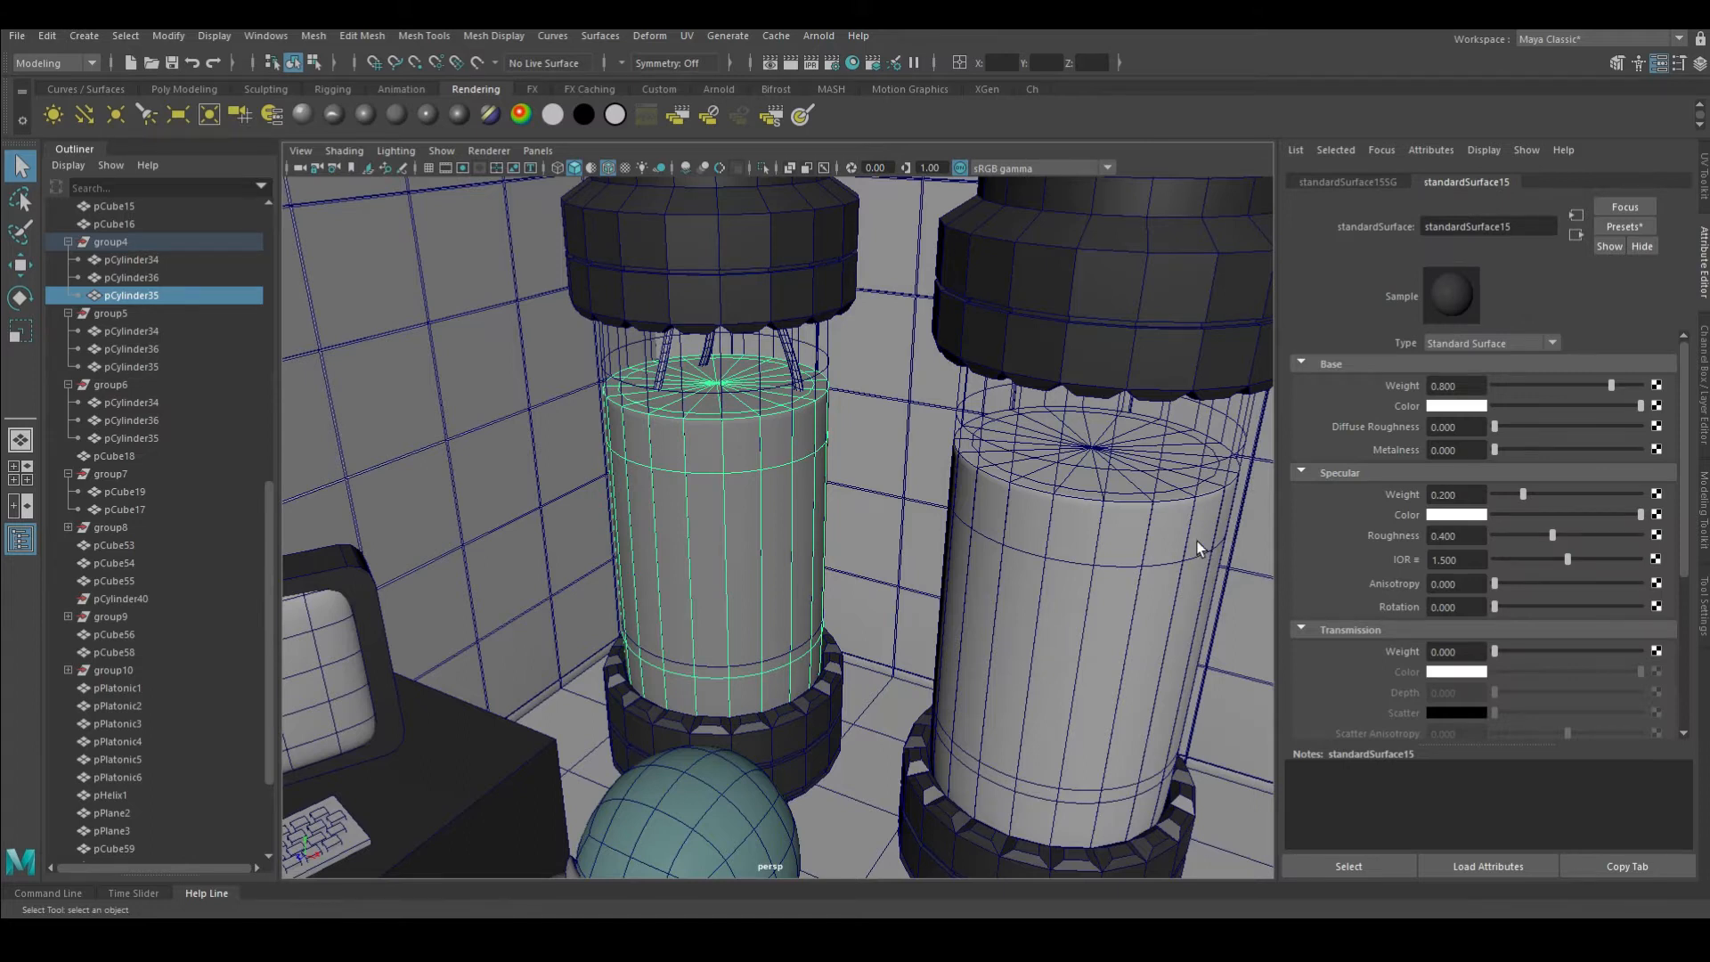
drag(1504, 660, 1643, 653)
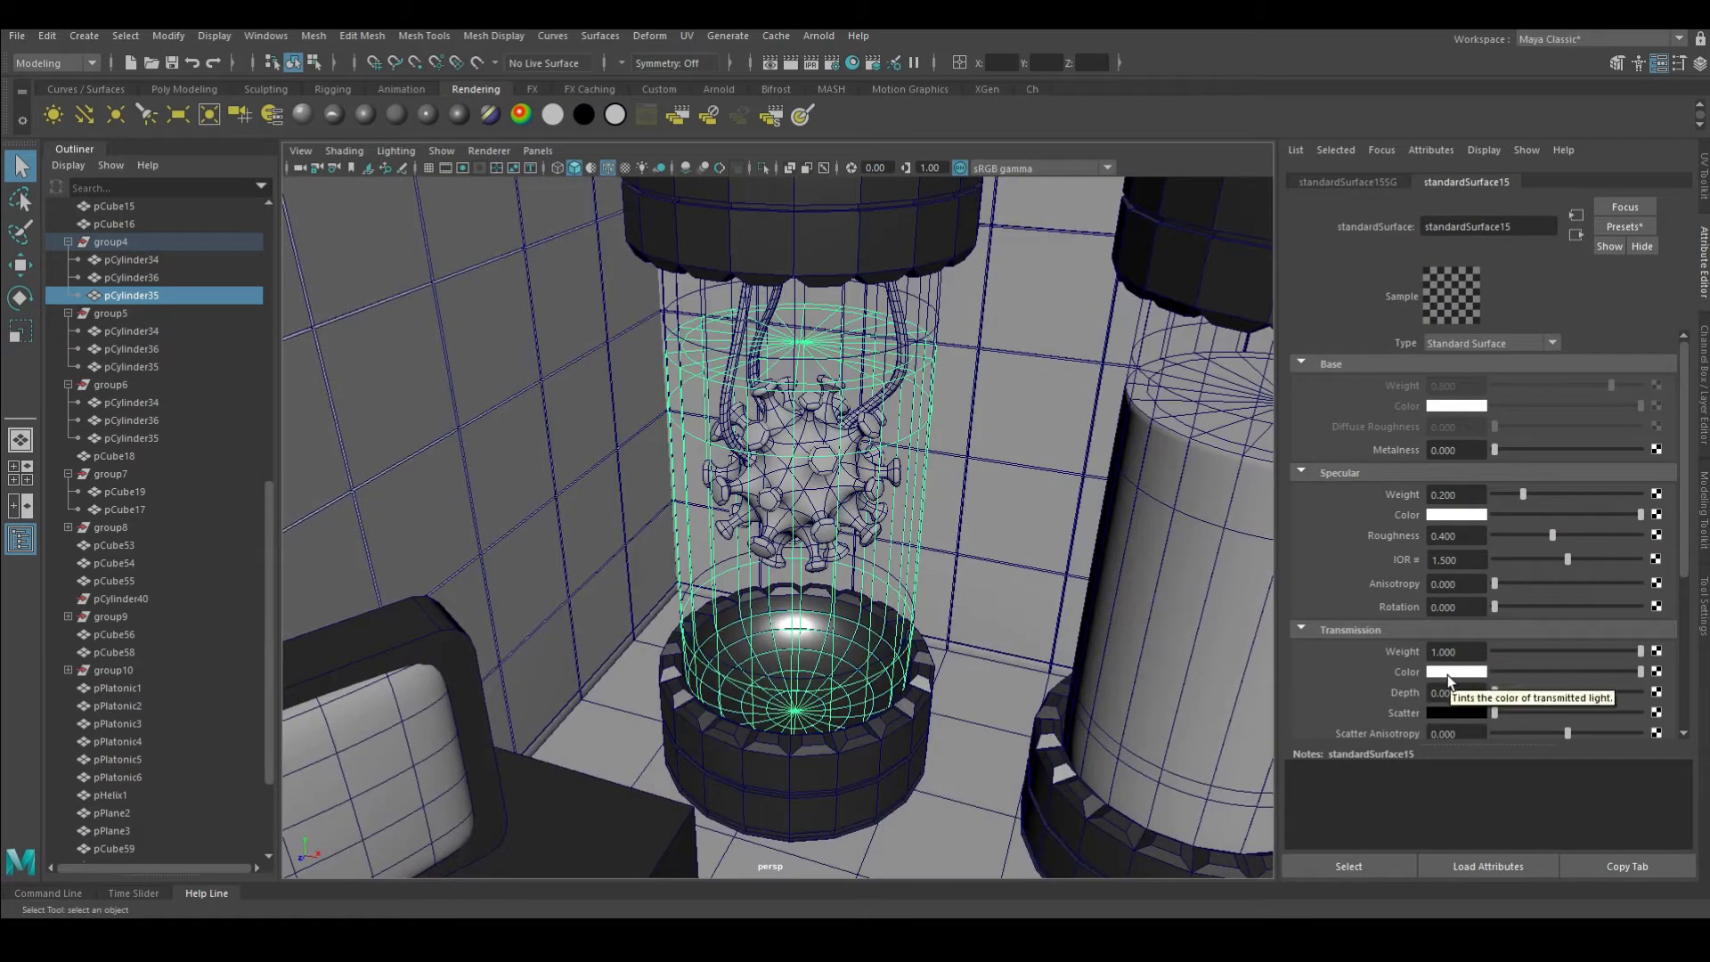
click(1447, 676)
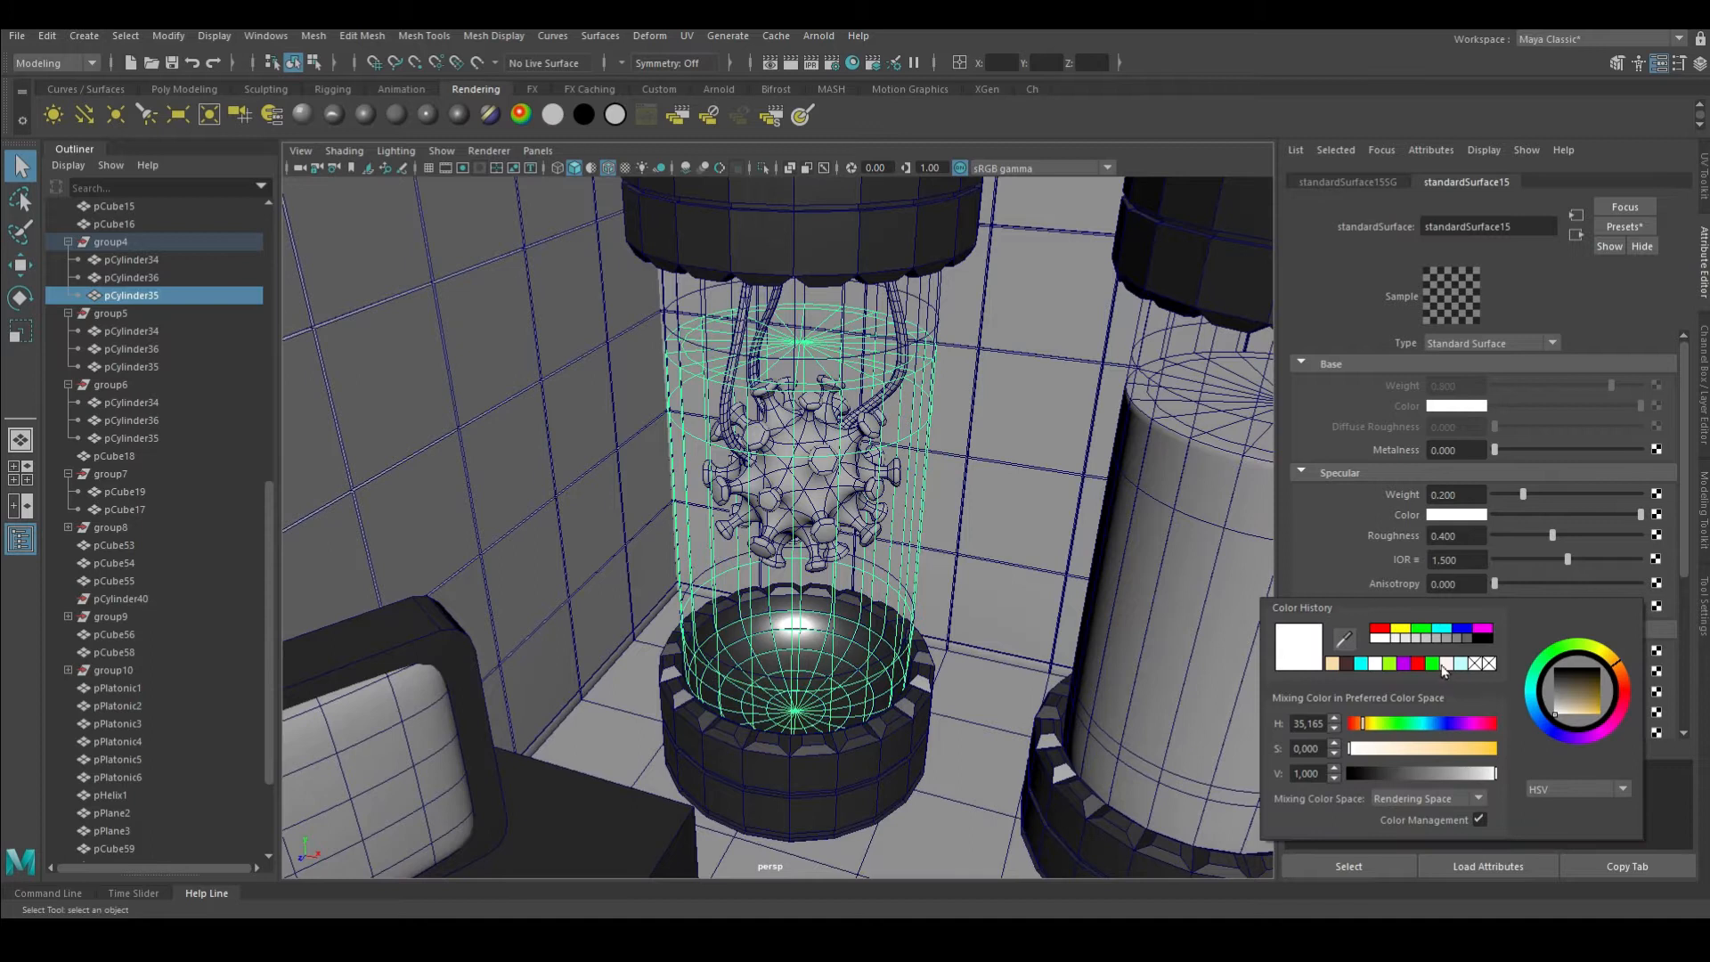
drag(1640, 651, 1493, 697)
alt+drag(1017, 397, 994, 423)
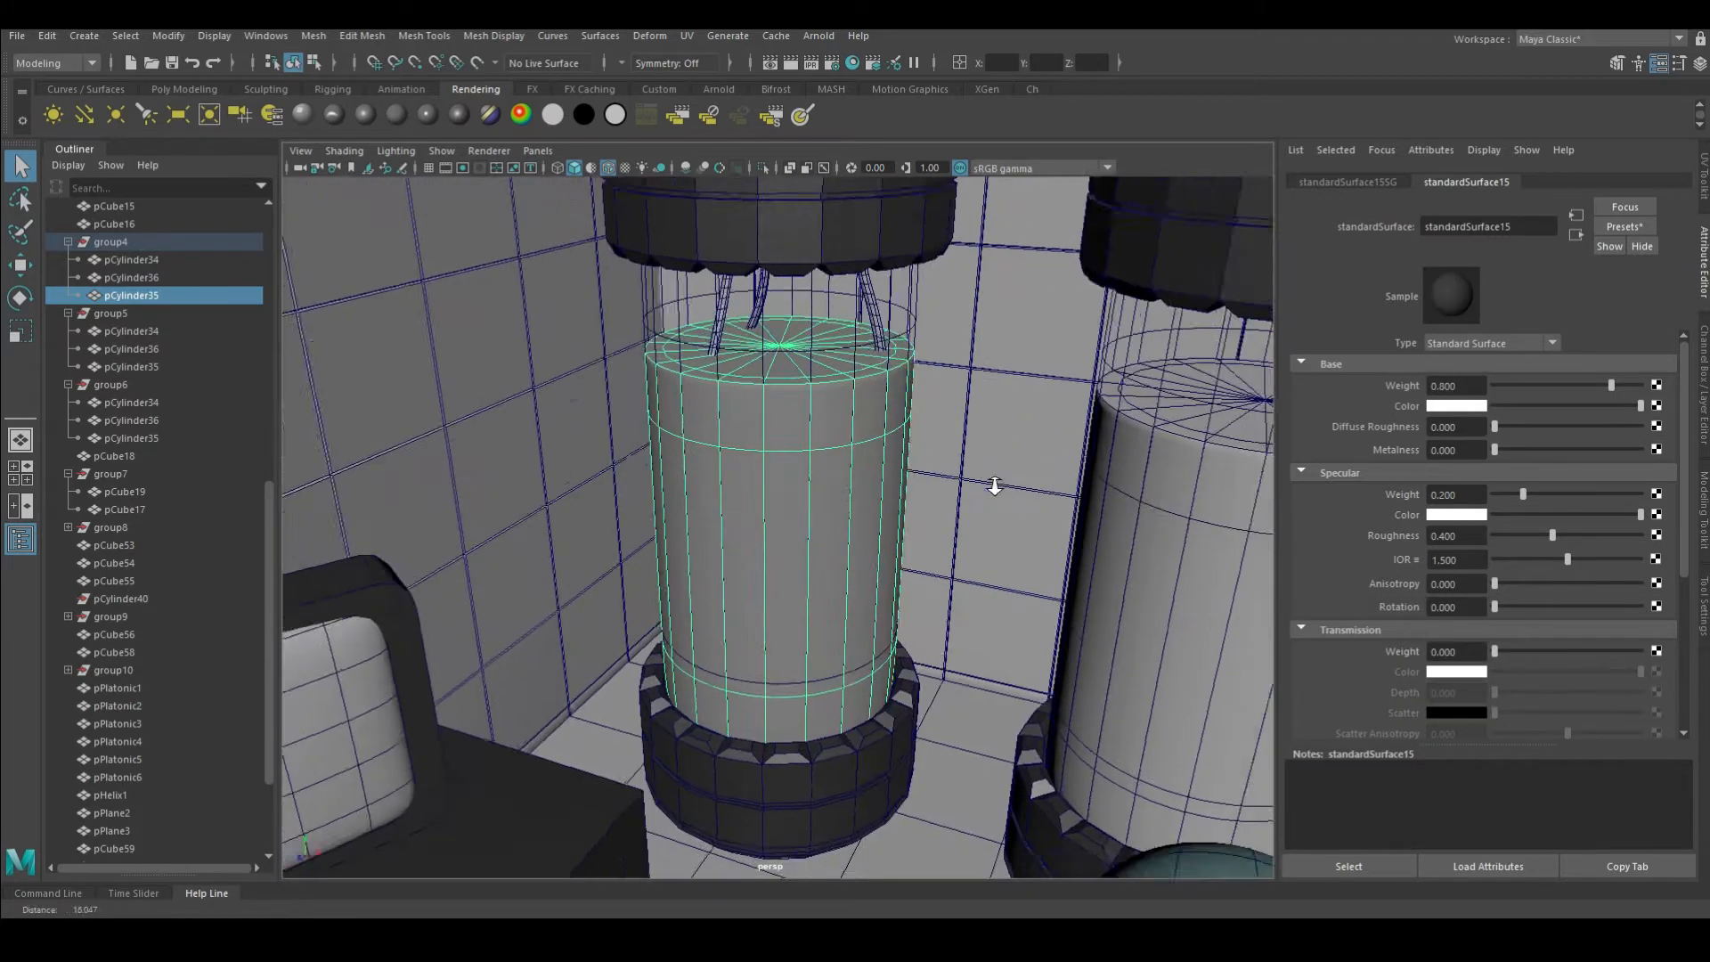
scroll(992, 475, up, 2)
Set standardSurface15's transmission weight to 1 and its transmission colour to a pale mint green
drag(1498, 652, 1570, 661)
click(1476, 671)
click(1473, 623)
click(1460, 742)
scroll(908, 489, down, 3)
Assign a new standard surface material to the liquid pCylinder35 under group5 and set its transmission weight to 1
alt+drag(909, 489, 966, 486)
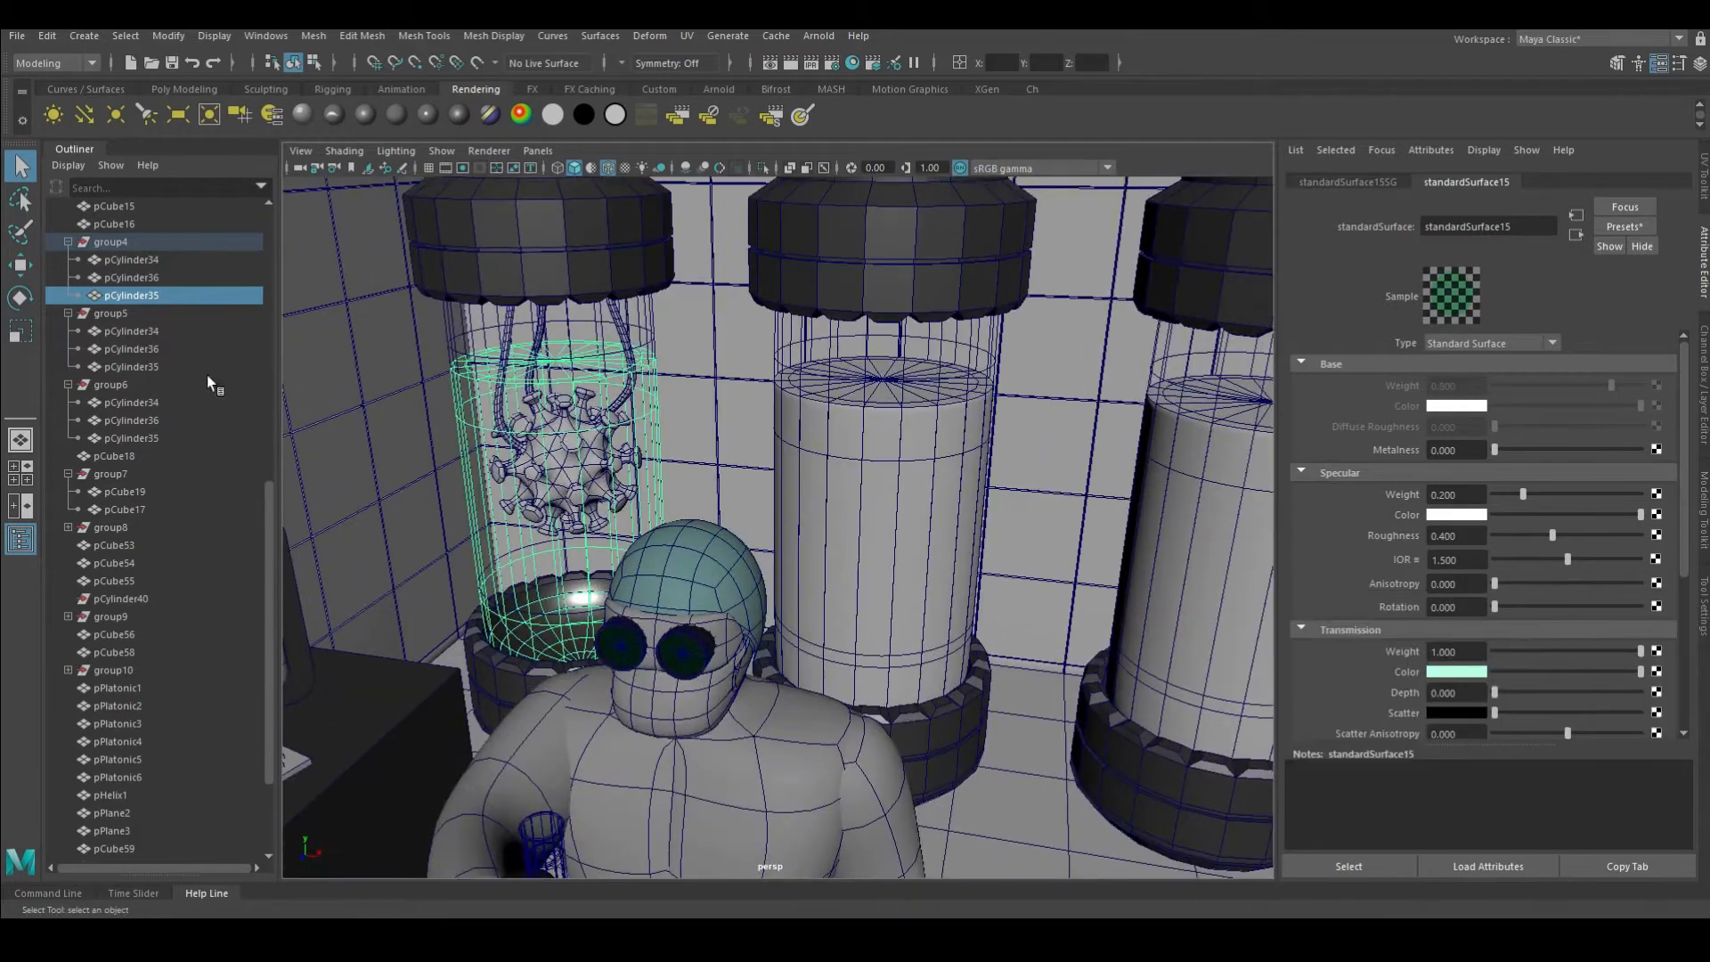
alt+drag(1058, 445, 1000, 436)
scroll(1000, 435, up, 2)
click(174, 367)
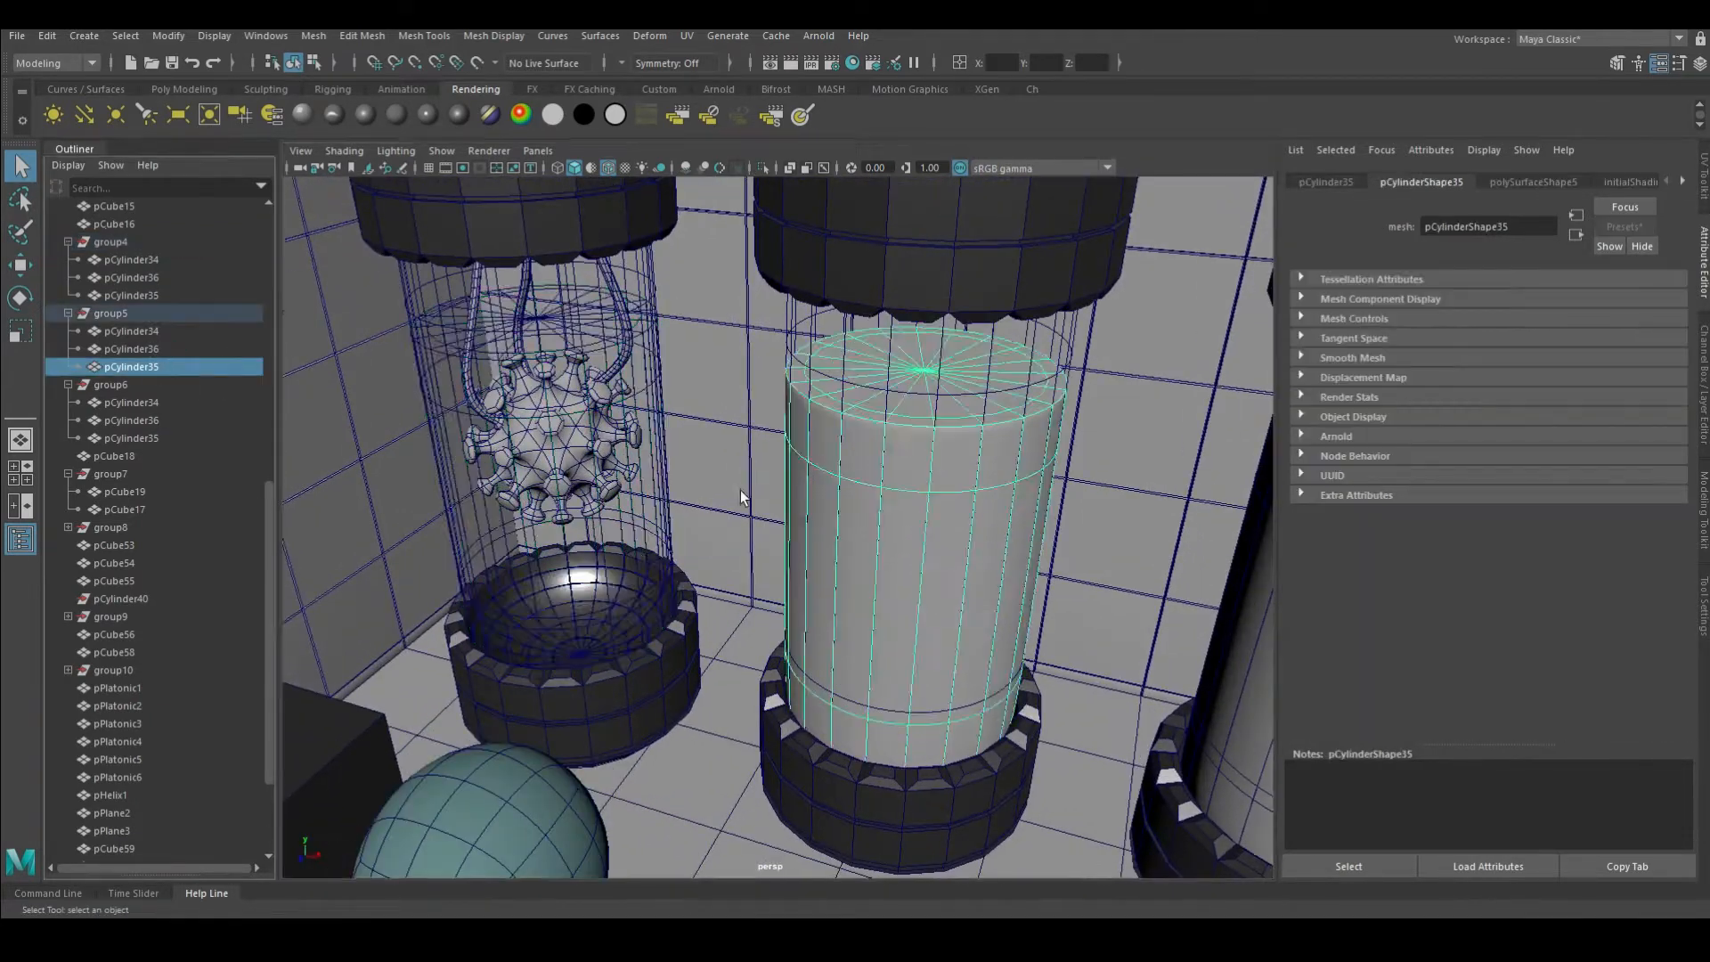
alt+middle_drag(890, 445, 669, 452)
scroll(669, 453, up, 1)
click(1680, 182)
alt+drag(534, 403, 764, 496)
scroll(584, 401, up, 5)
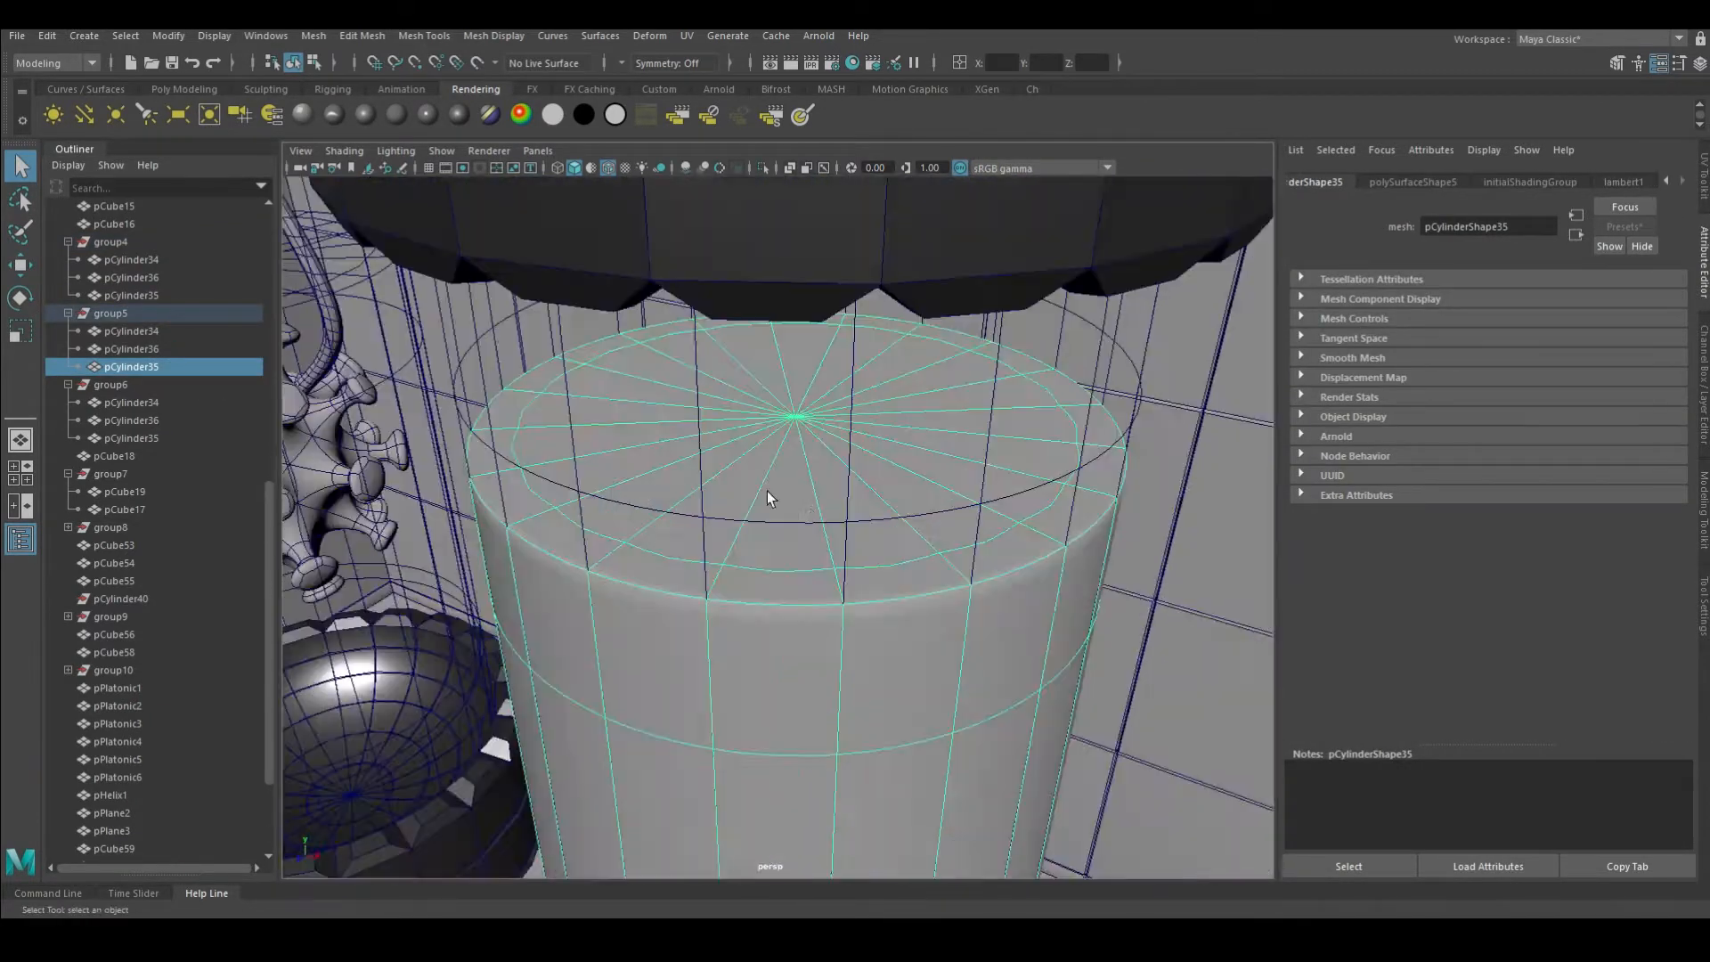
scroll(736, 465, down, 5)
click(303, 114)
drag(1494, 651, 1643, 651)
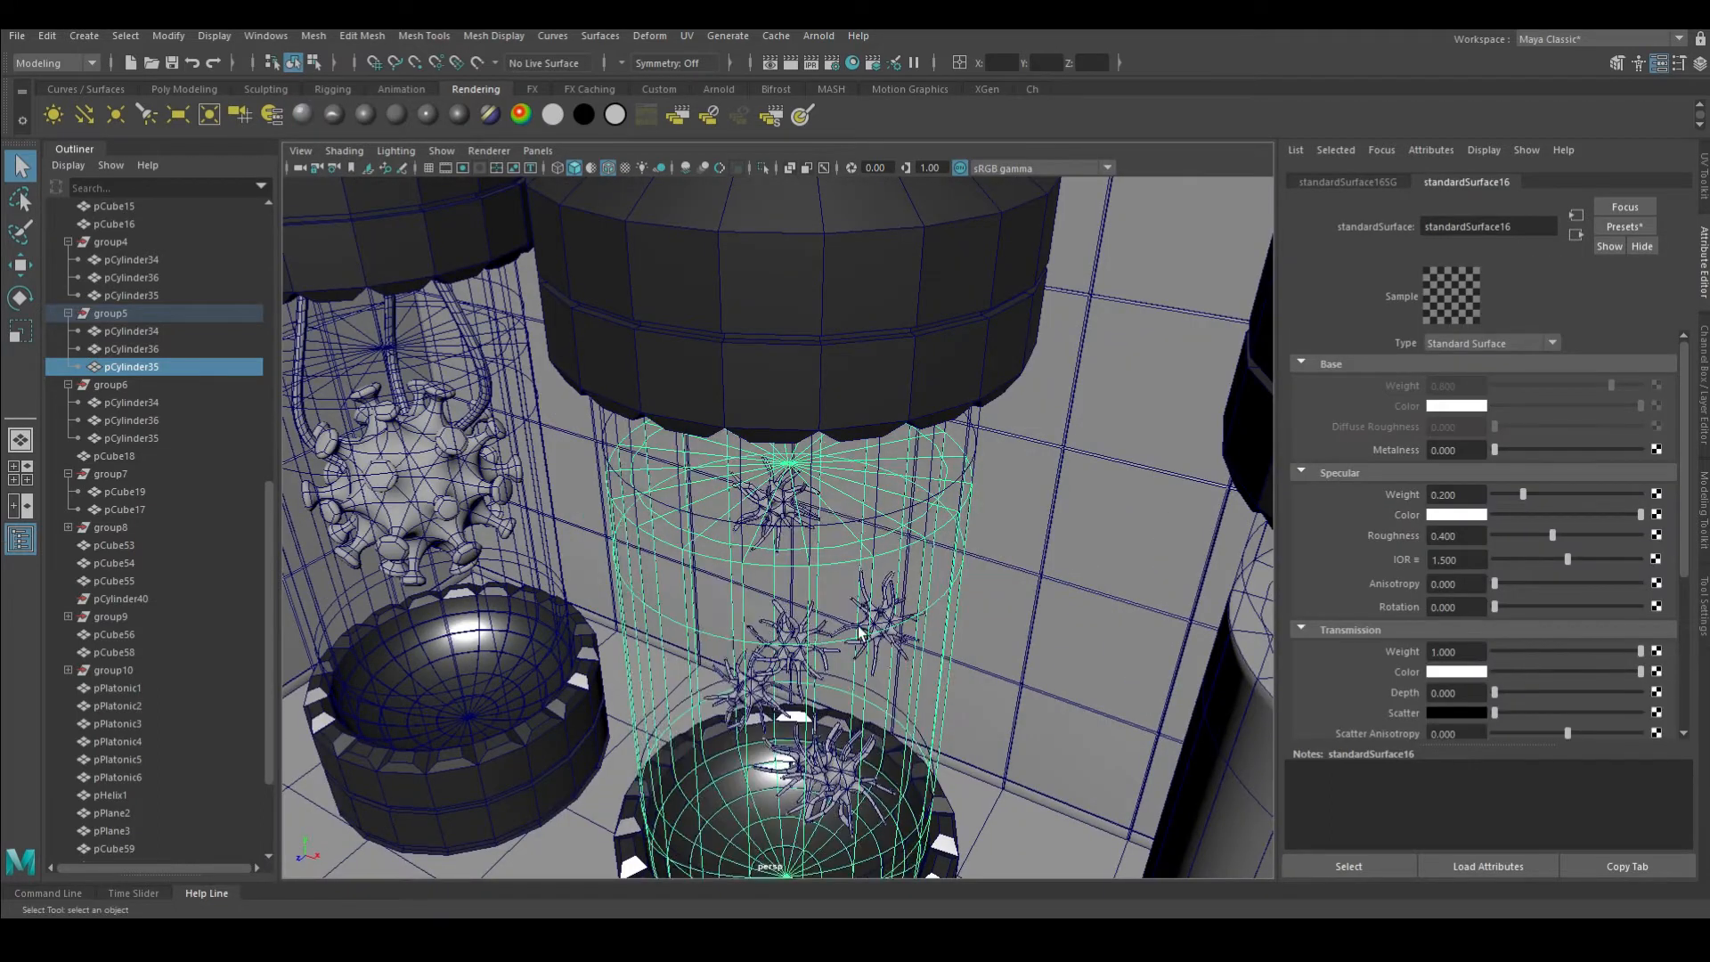
Set standardSurface16's transmission colour to light green, starting from the recently used mint shade
scroll(873, 615, down, 2)
alt+drag(872, 615, 848, 575)
click(1445, 673)
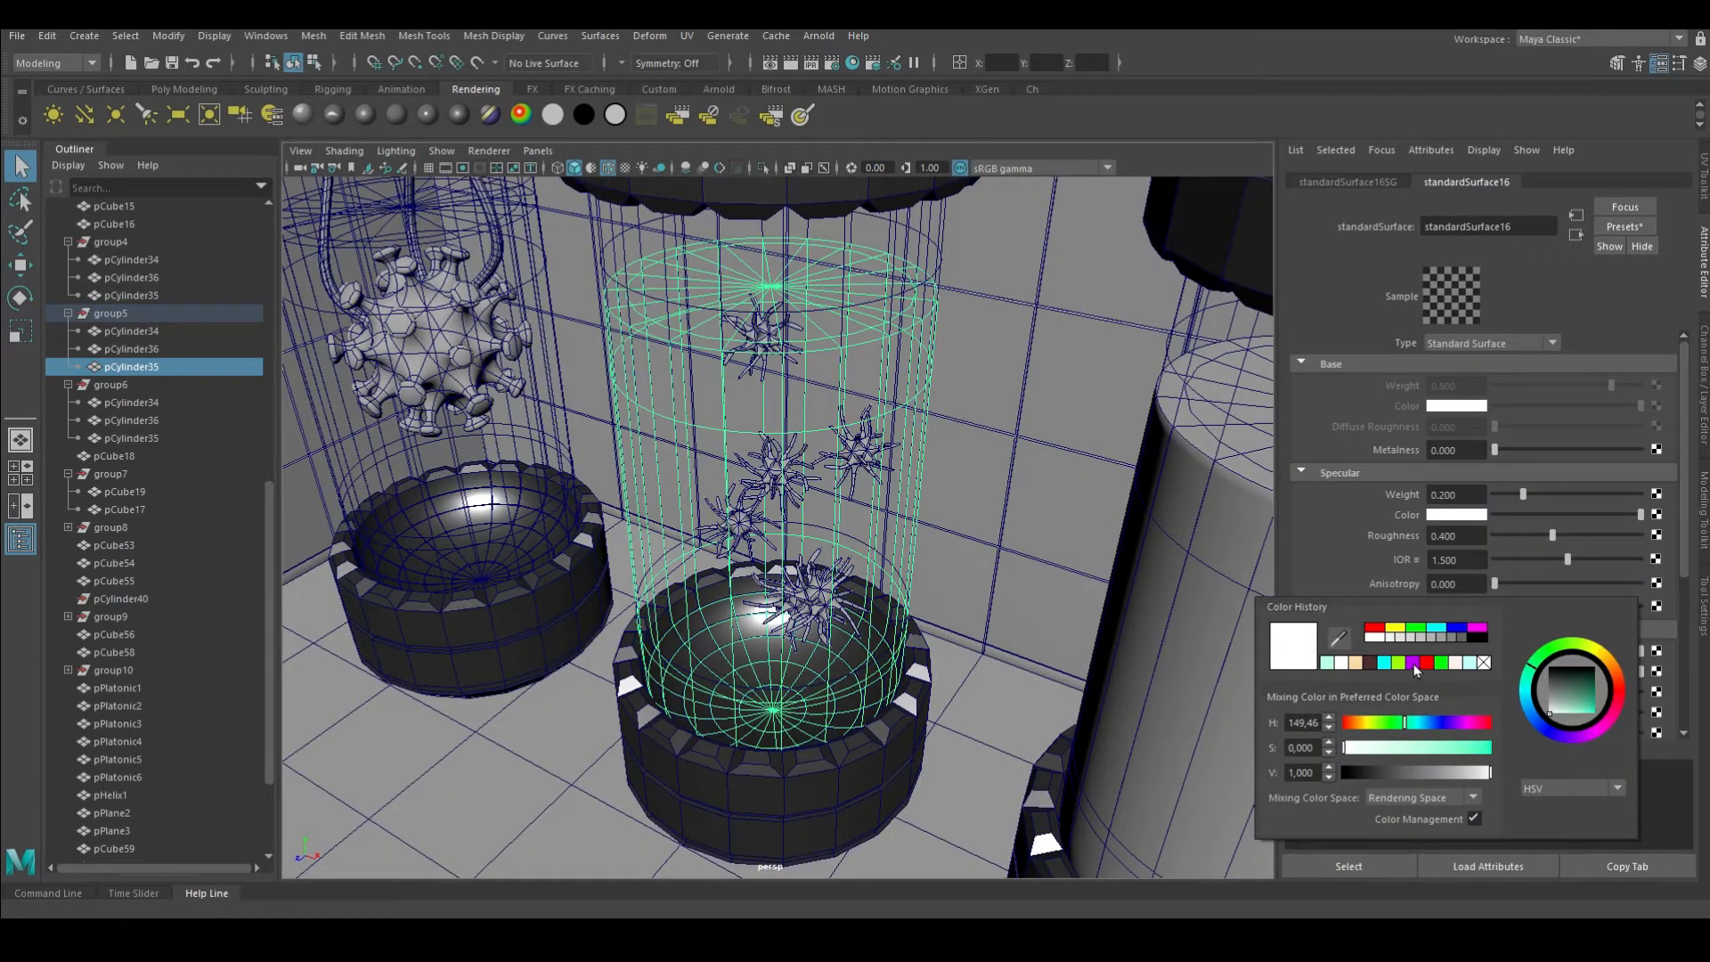
click(1326, 662)
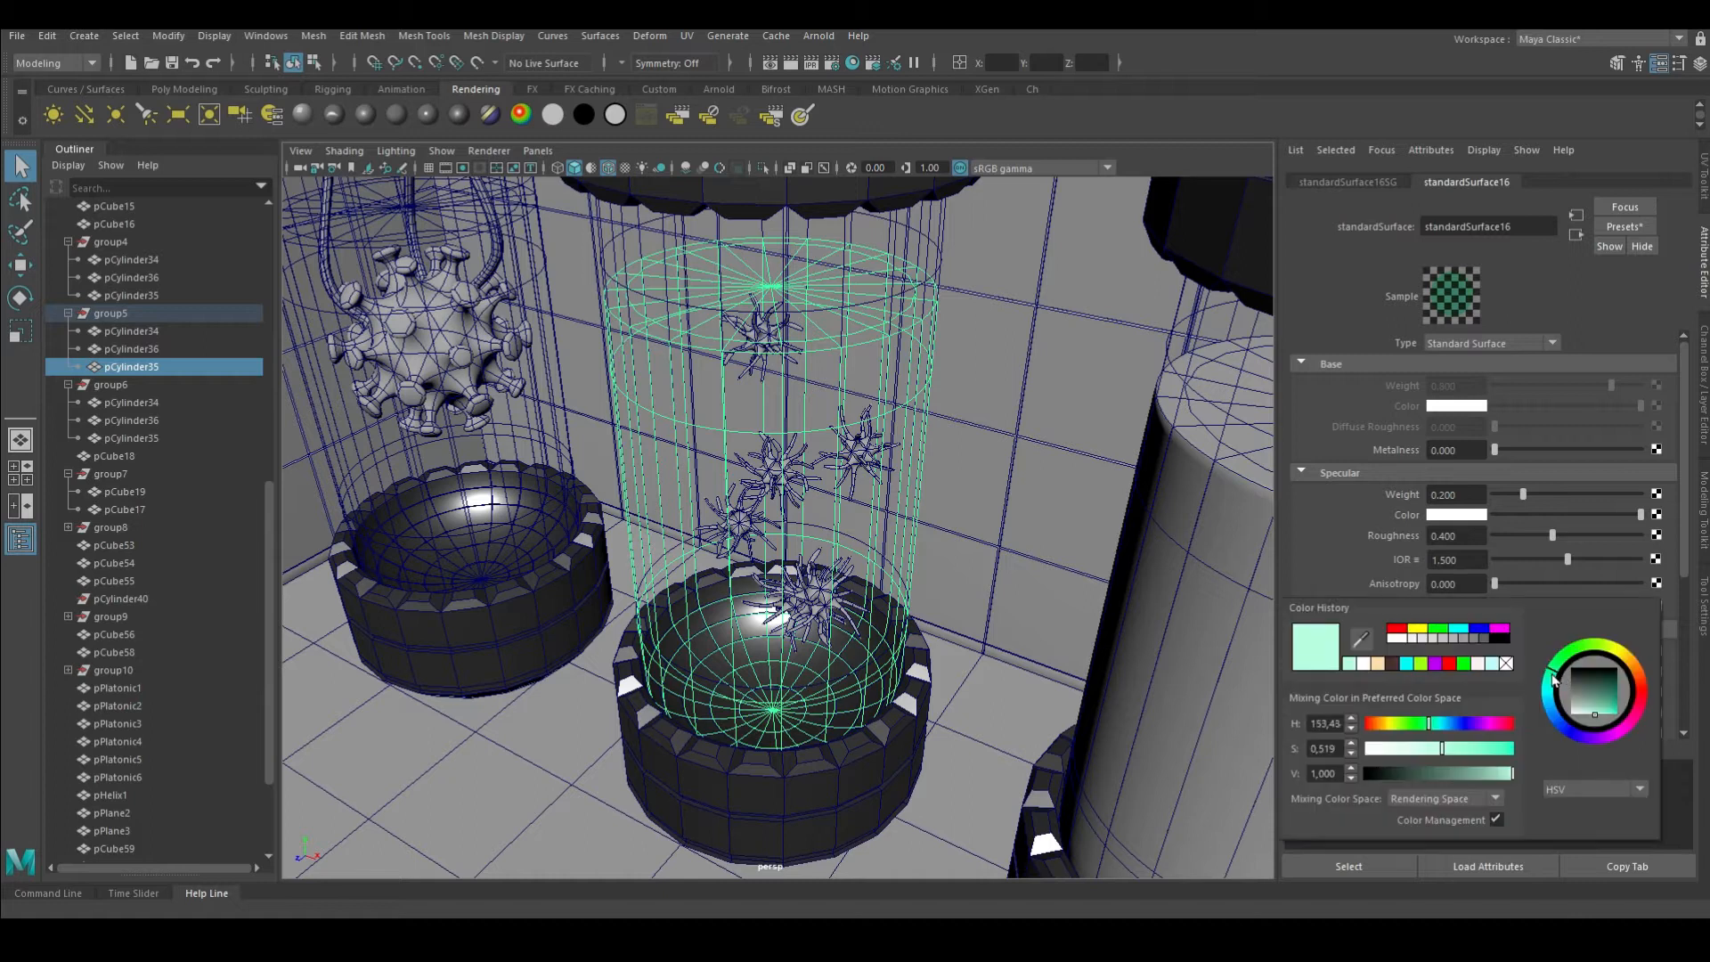
alt+drag(1066, 551, 921, 554)
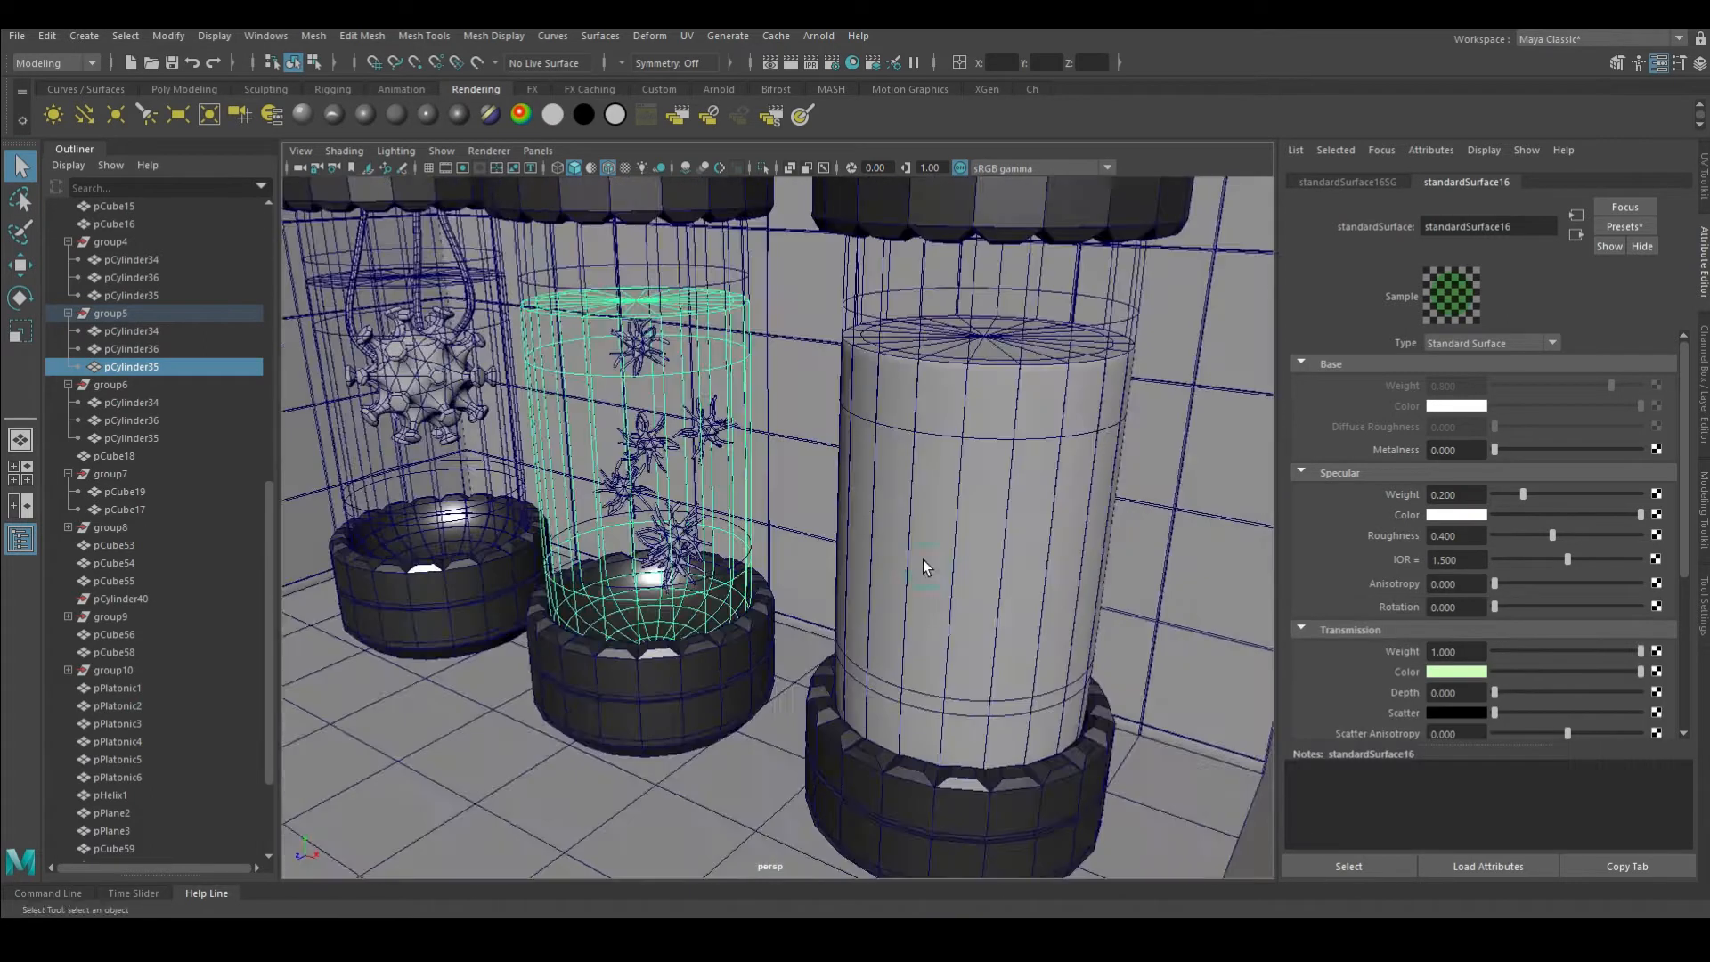
Assign a new, fully transmissive standard surface material with a pale yellow transmission colour to the liquid pCylinder35 under group6
click(147, 439)
click(304, 114)
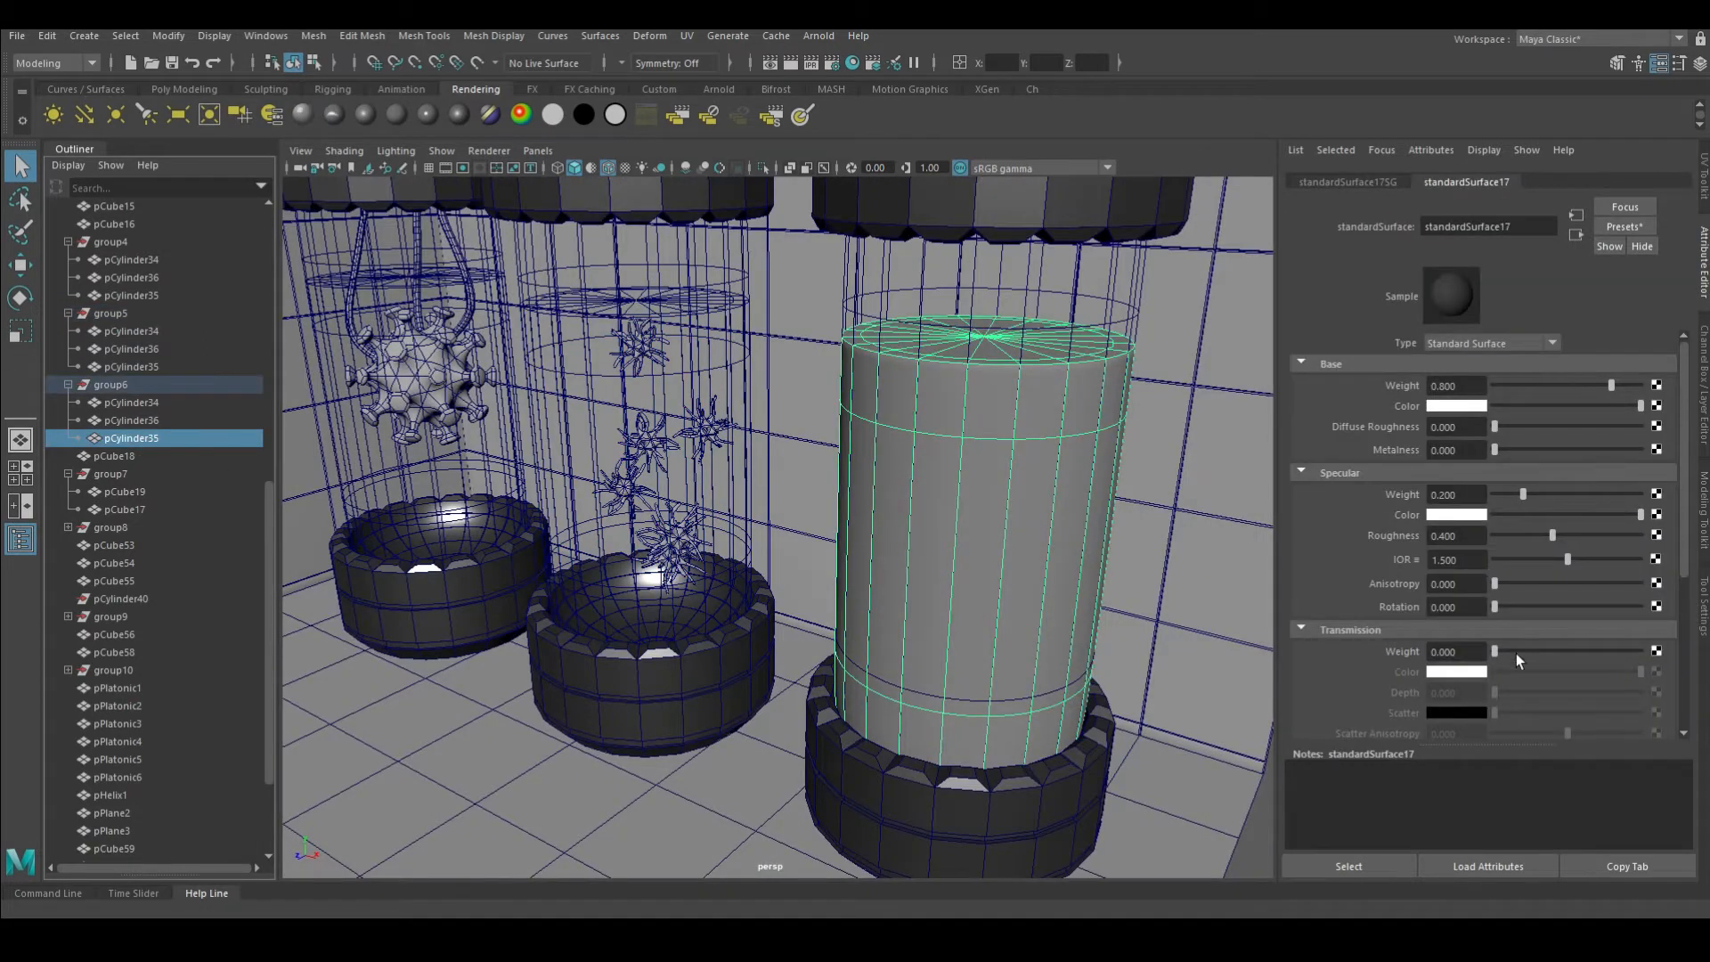
click(1452, 673)
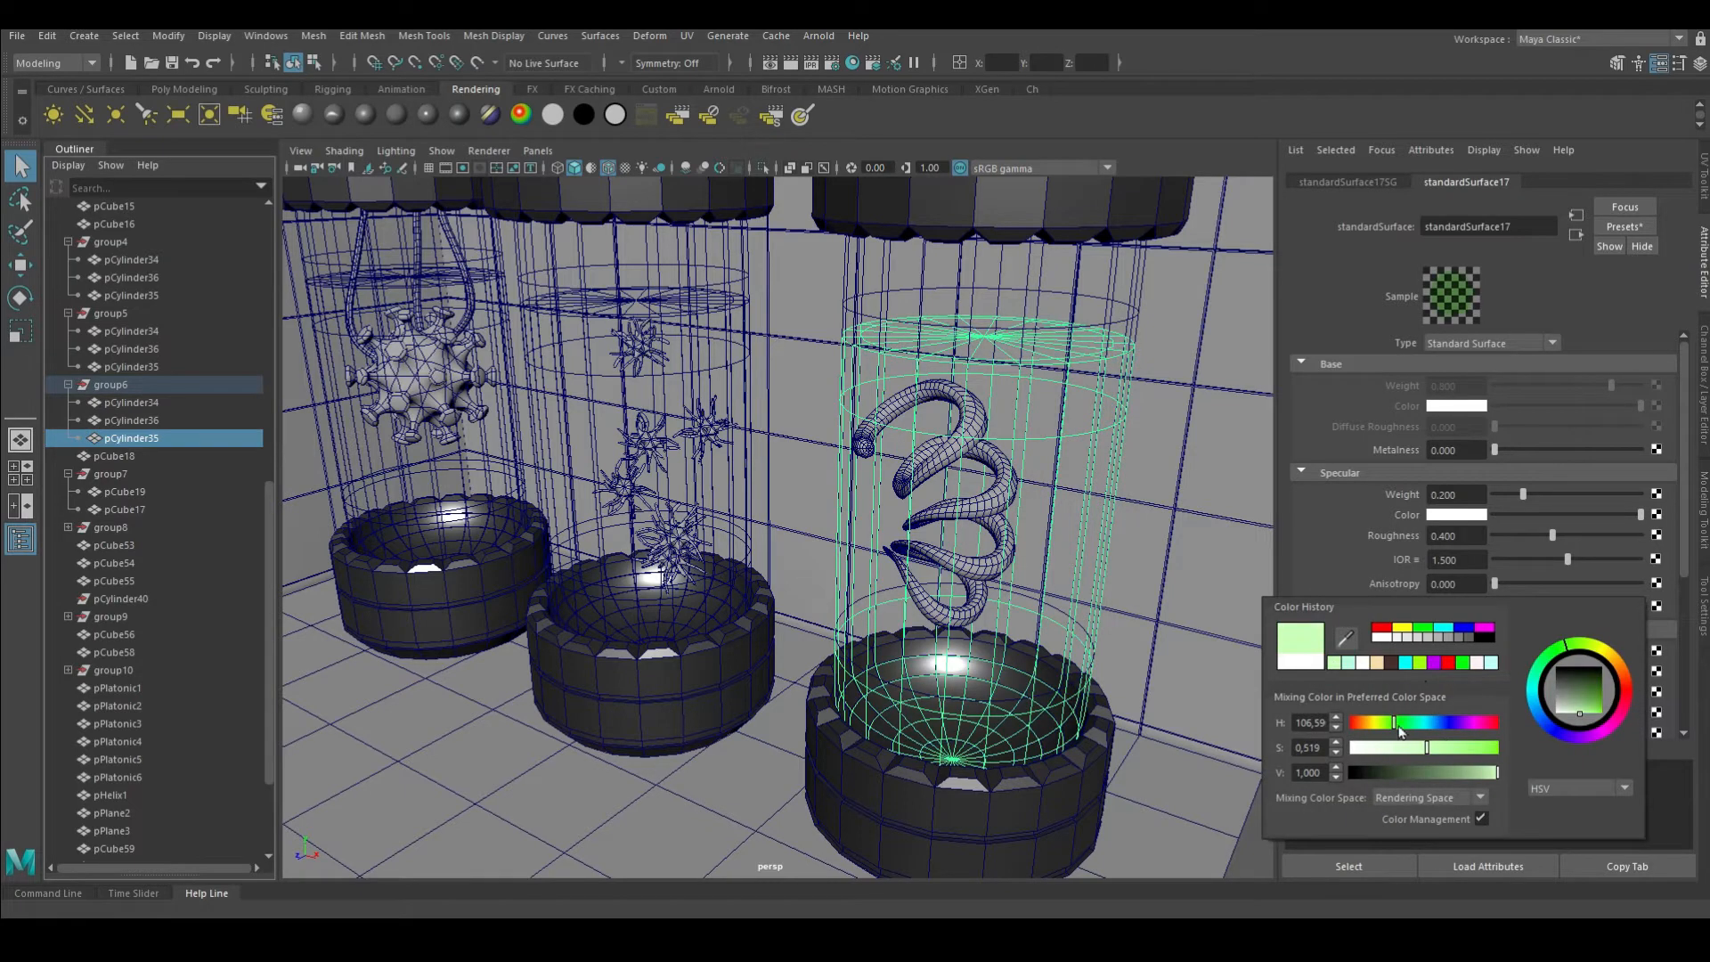
Isolate the liquid mesh under group6, select its upper vertex rings and raise them towards the tube's cap
alt+drag(766, 268, 799, 252)
right_drag(935, 418, 953, 377)
double_click(939, 360)
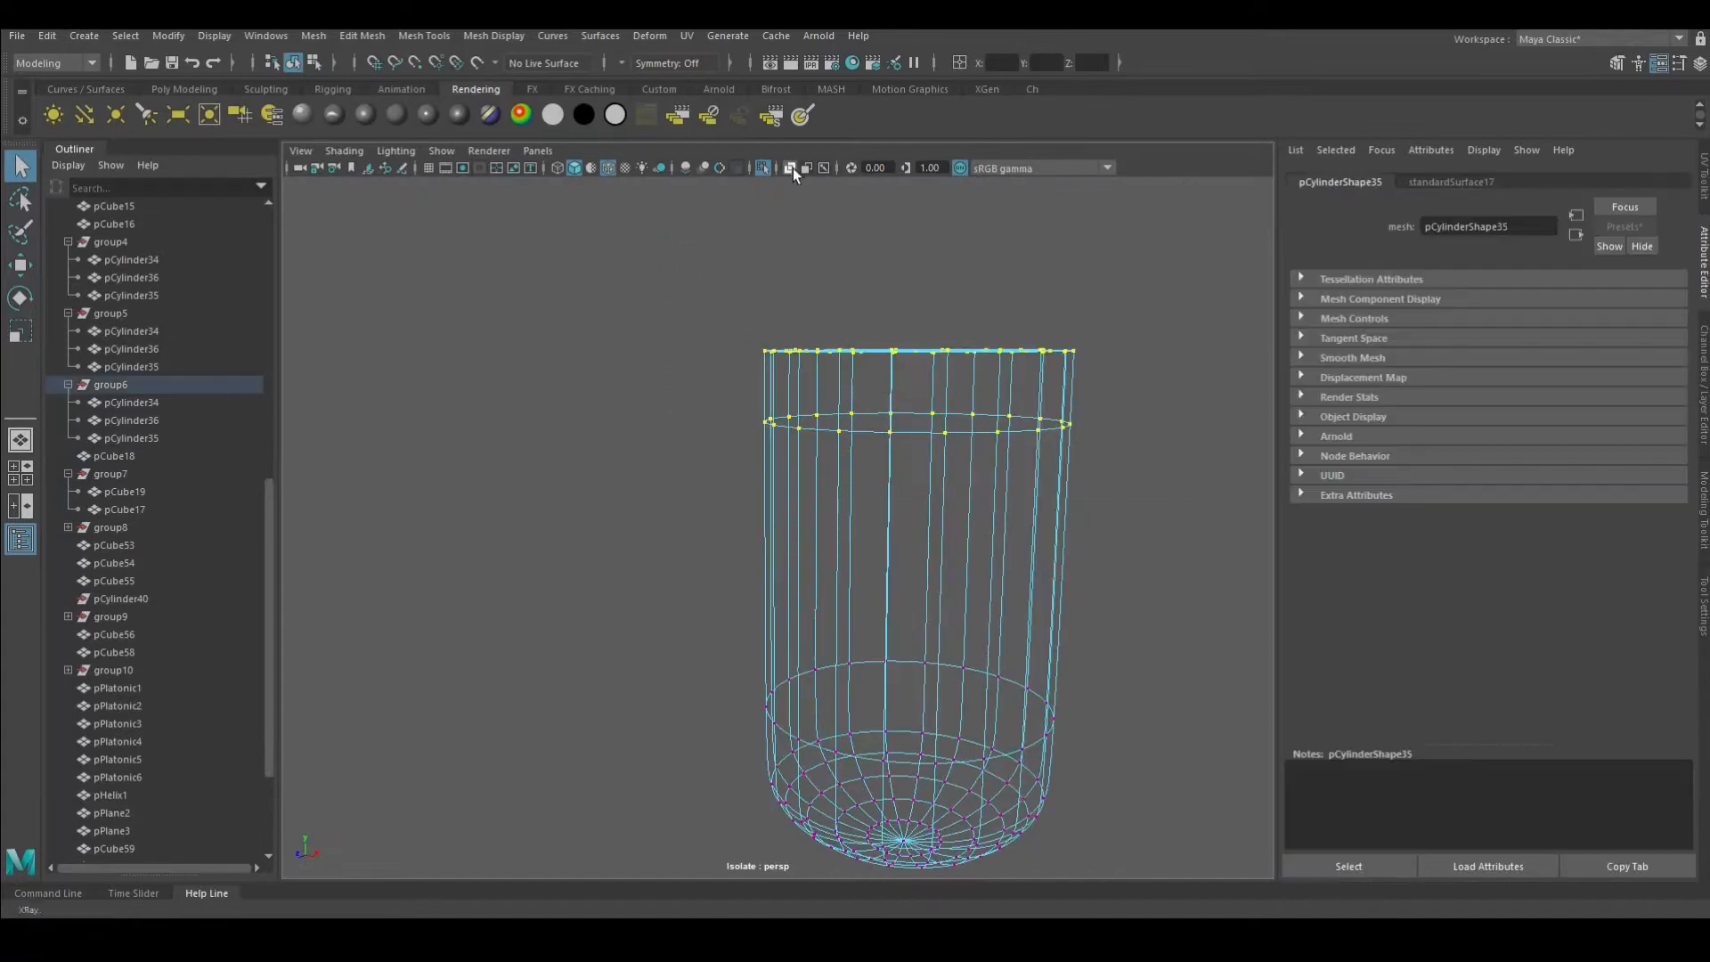
key(w)
scroll(697, 481, down, 5)
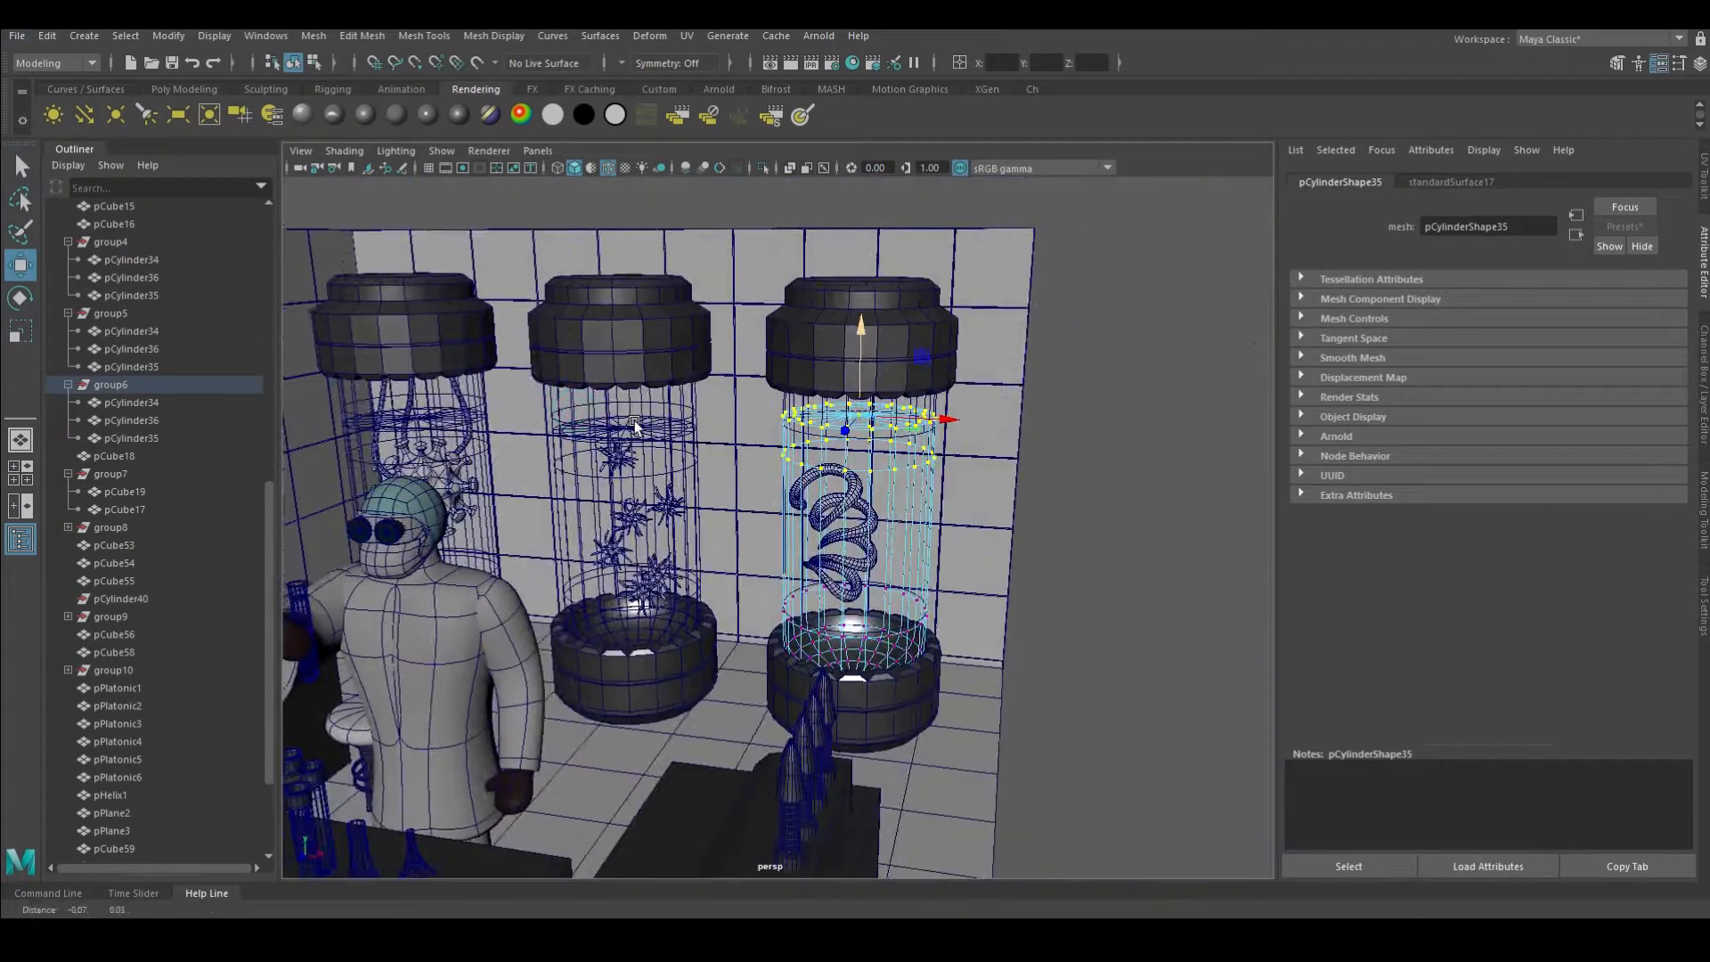
scroll(697, 481, up, 6)
scroll(698, 481, down, 3)
Isolate the liquid mesh under group4 and raise its upper vertices close to the tube's cap
click(695, 462)
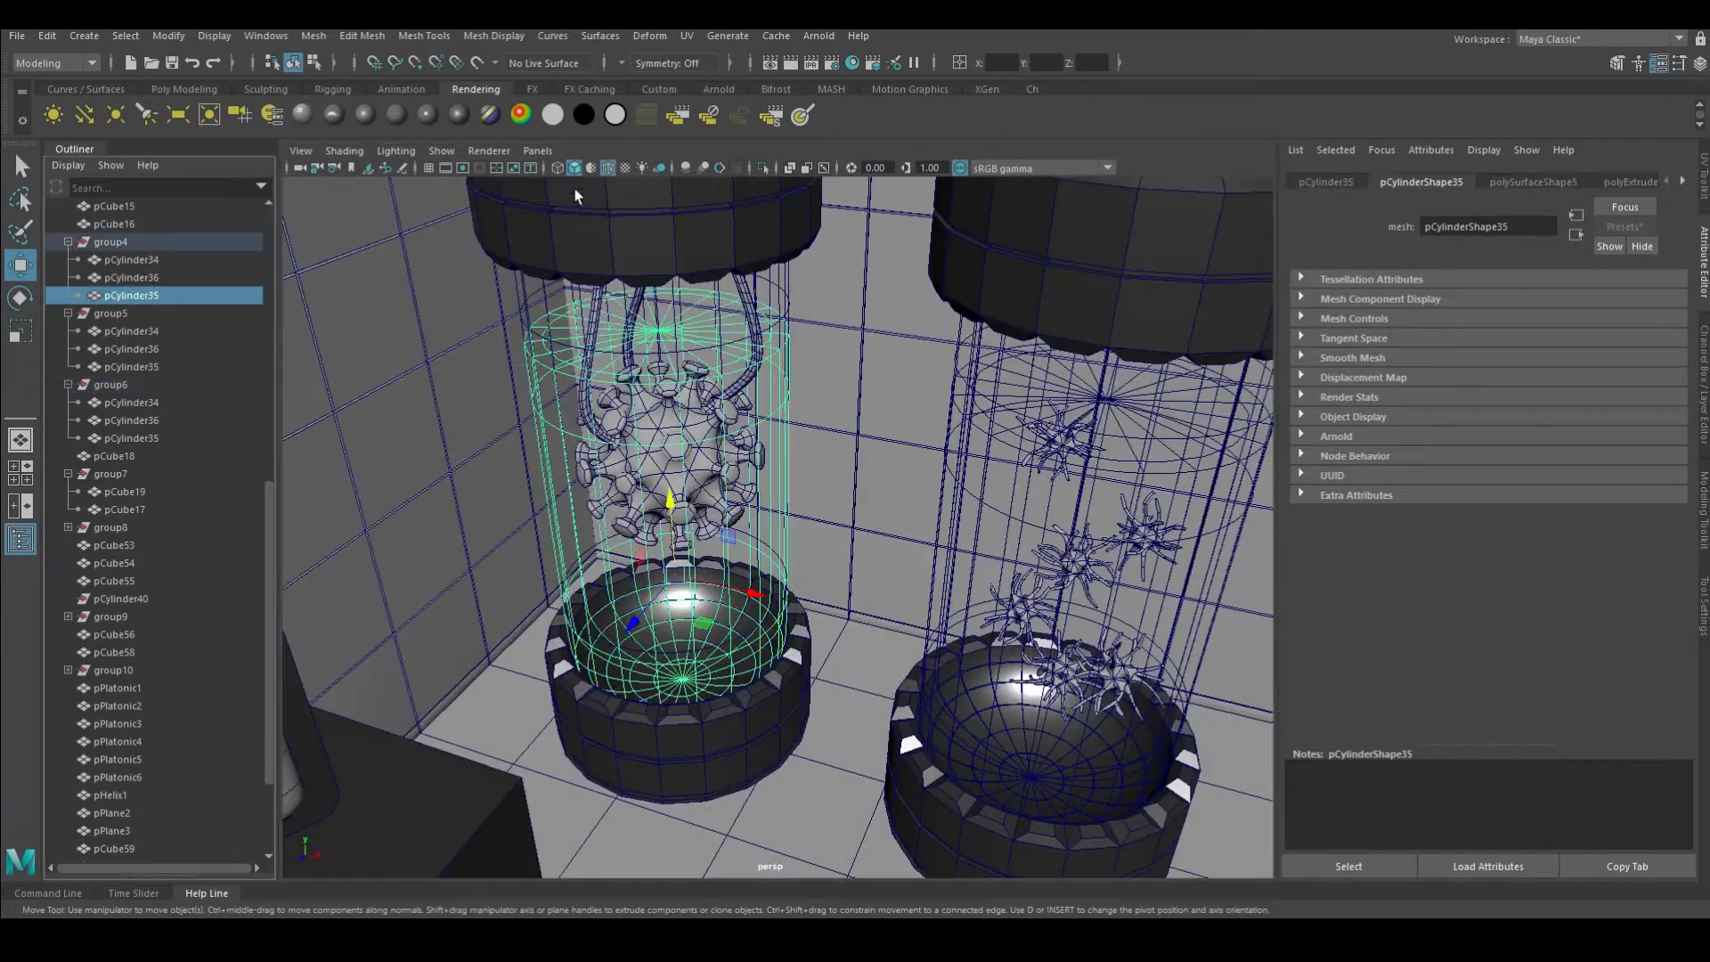
key(ctrl+1)
right_drag(696, 462, 429, 332)
key(ctrl+1)
scroll(699, 298, up, 5)
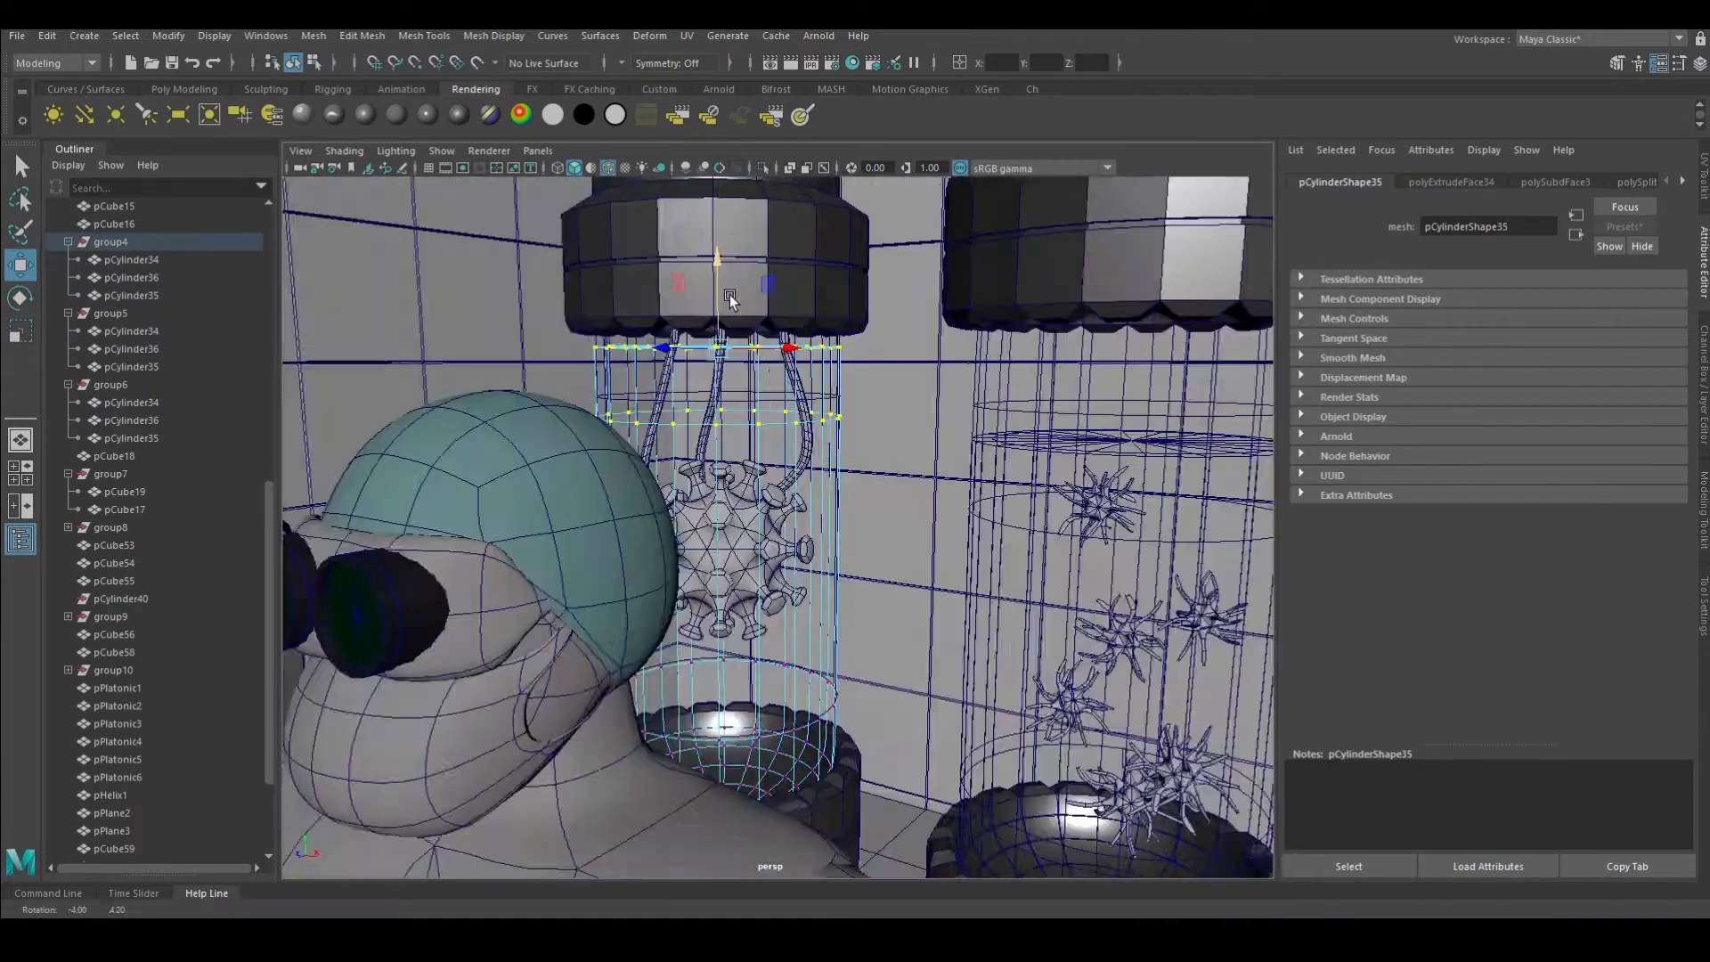
scroll(699, 298, down, 3)
right_click(668, 362)
scroll(668, 363, down, 5)
Select the outer glass cylinders pCylinder34 under group4, group5 and group6
alt+drag(668, 363, 848, 660)
scroll(926, 442, up, 3)
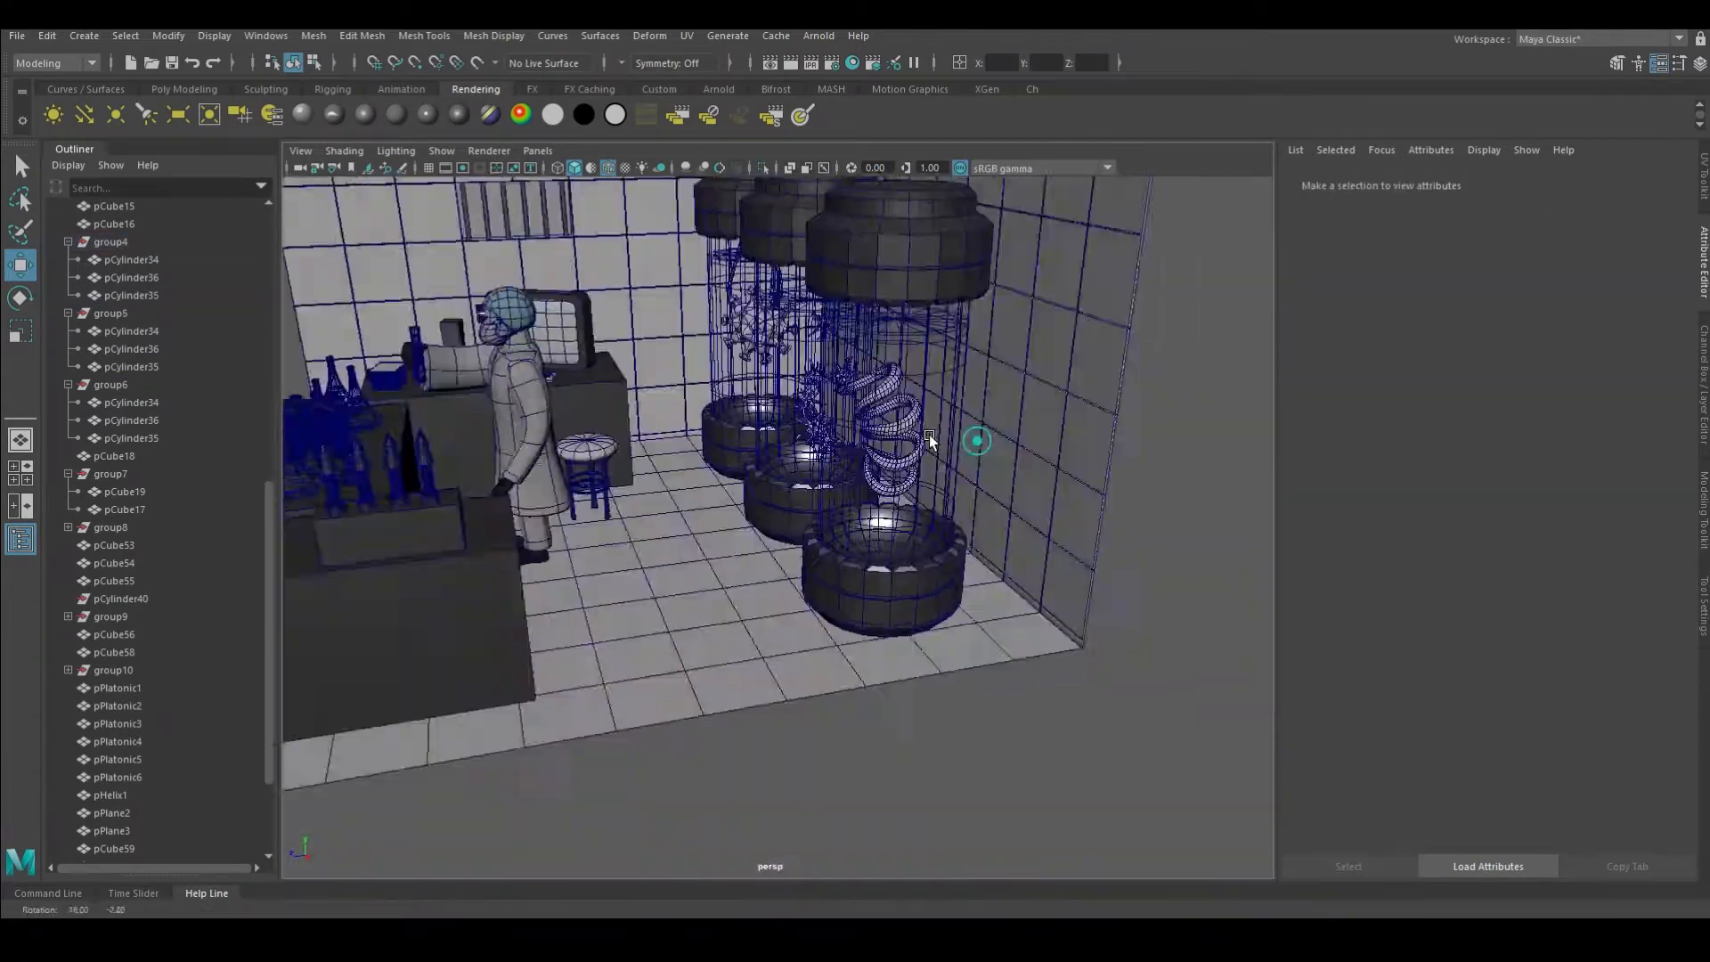
click(926, 442)
scroll(848, 659, down, 3)
click(574, 614)
key(e)
click(848, 659)
scroll(848, 659, up, 5)
scroll(946, 312, down, 5)
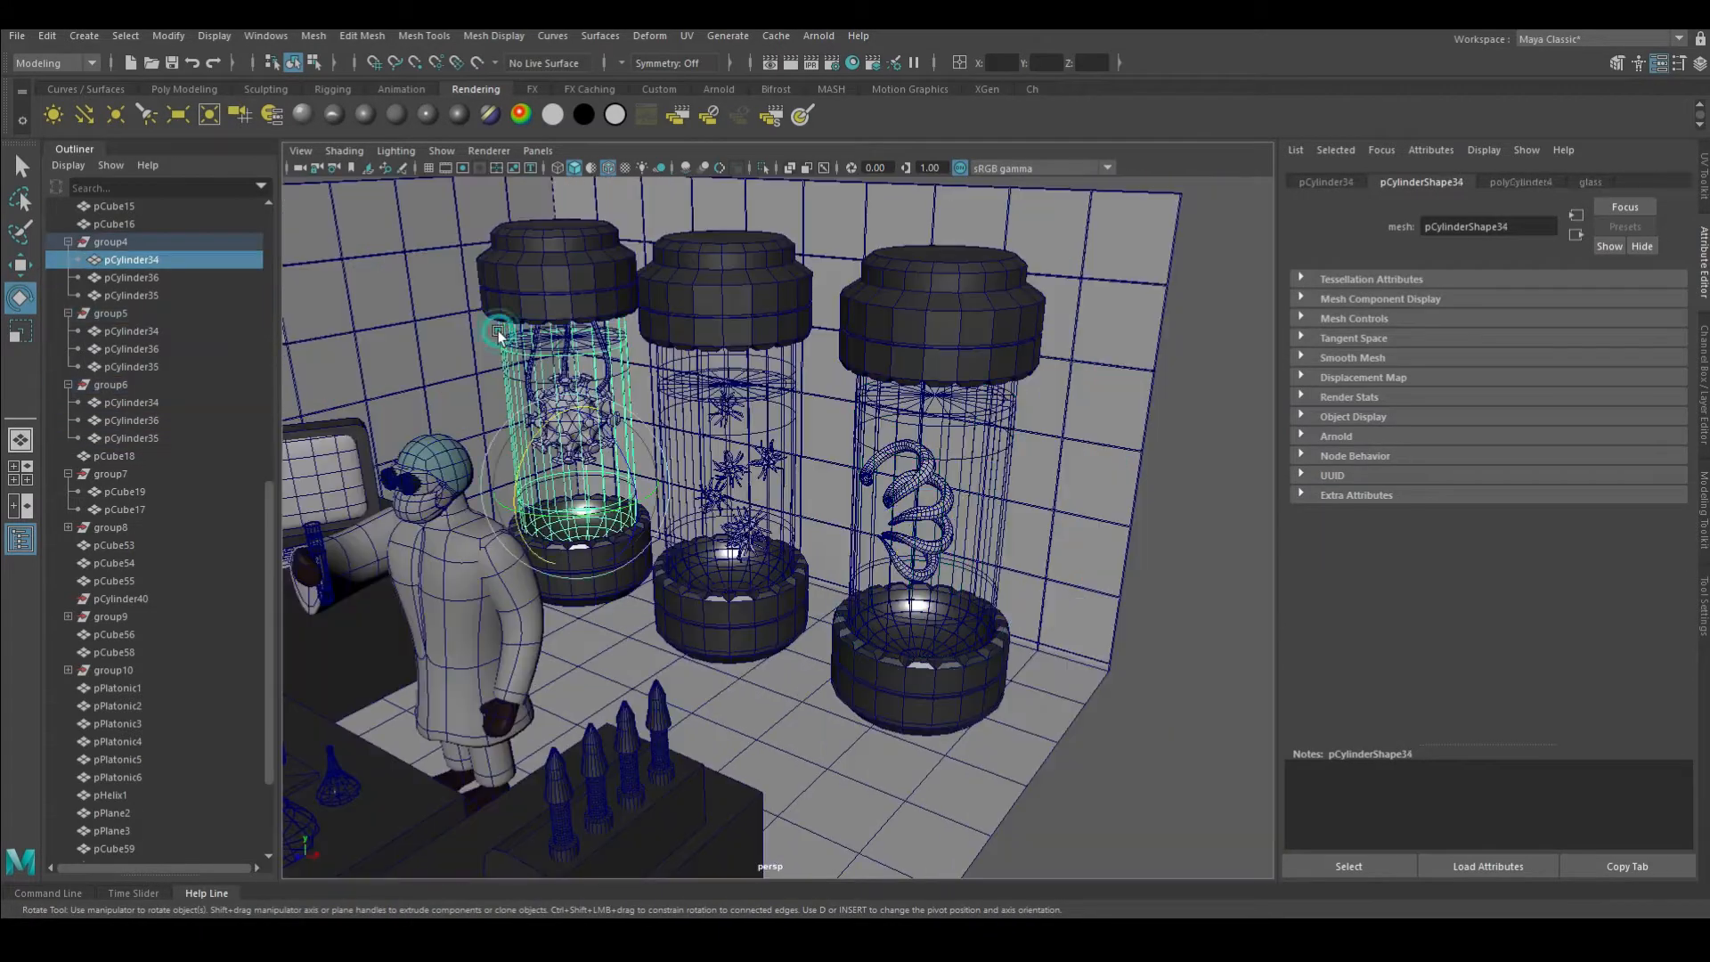
scroll(946, 311, up, 5)
shift+click(946, 311)
scroll(945, 312, down, 3)
Extrude the faces of the three glass cylinders slightly along local Z to give the tube walls thickness
click(1033, 89)
scroll(903, 439, up, 5)
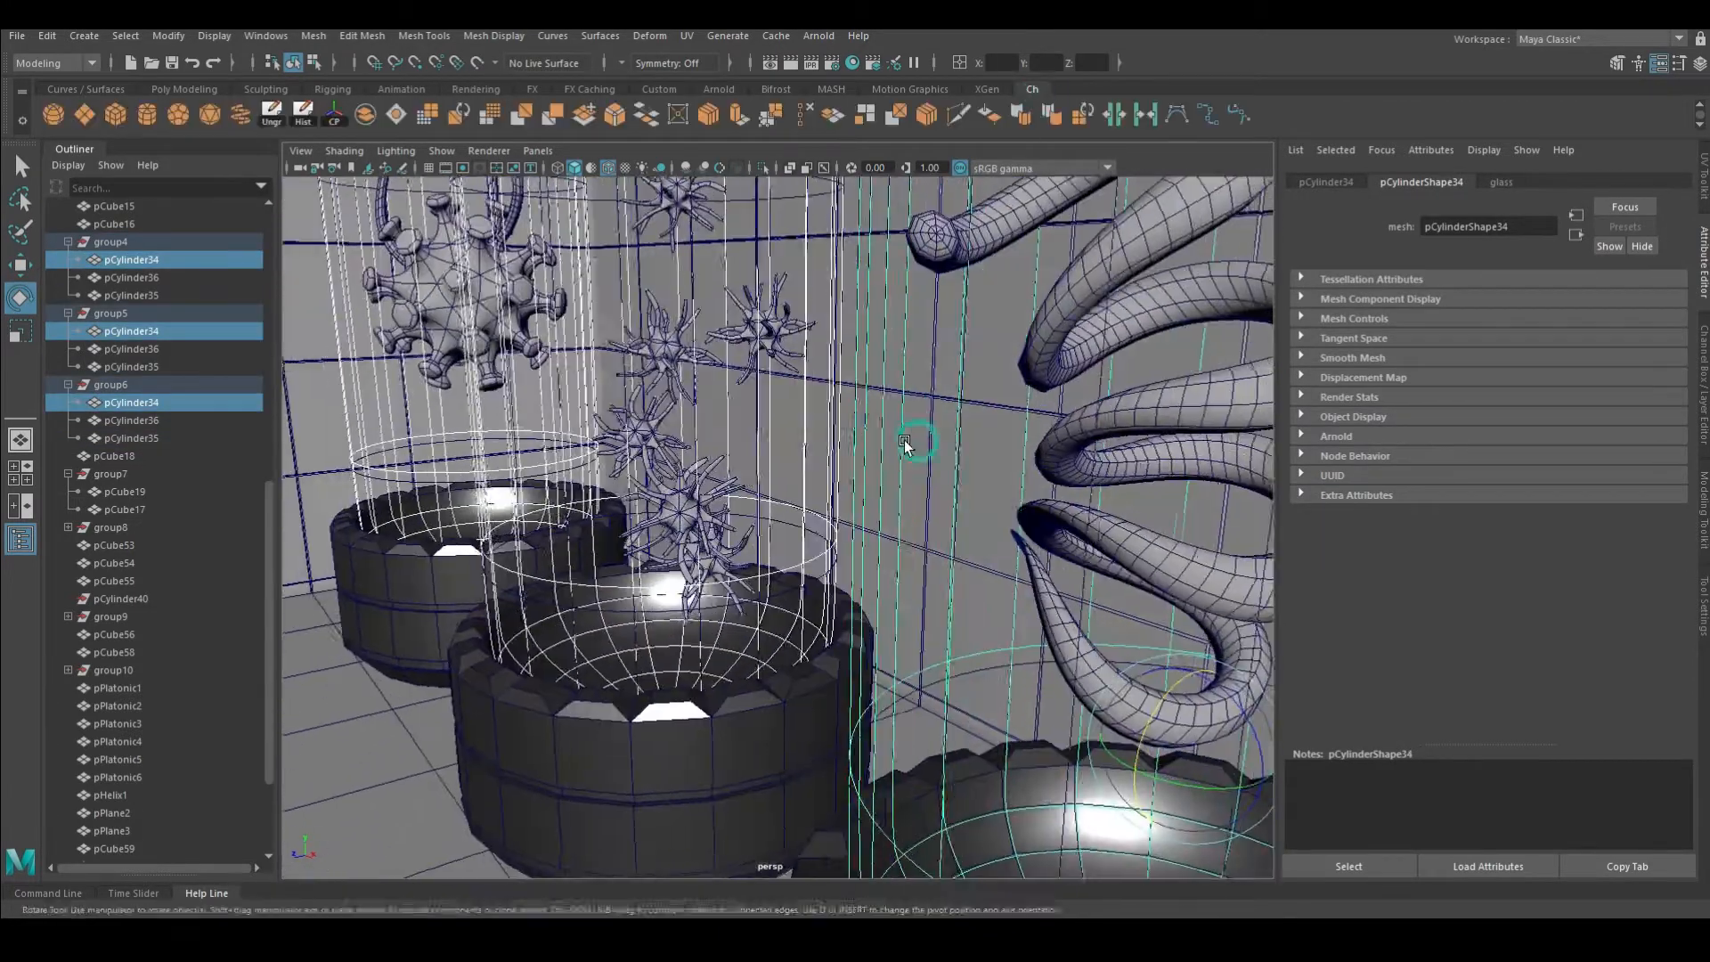
scroll(904, 439, down, 3)
click(736, 123)
scroll(811, 601, up, 4)
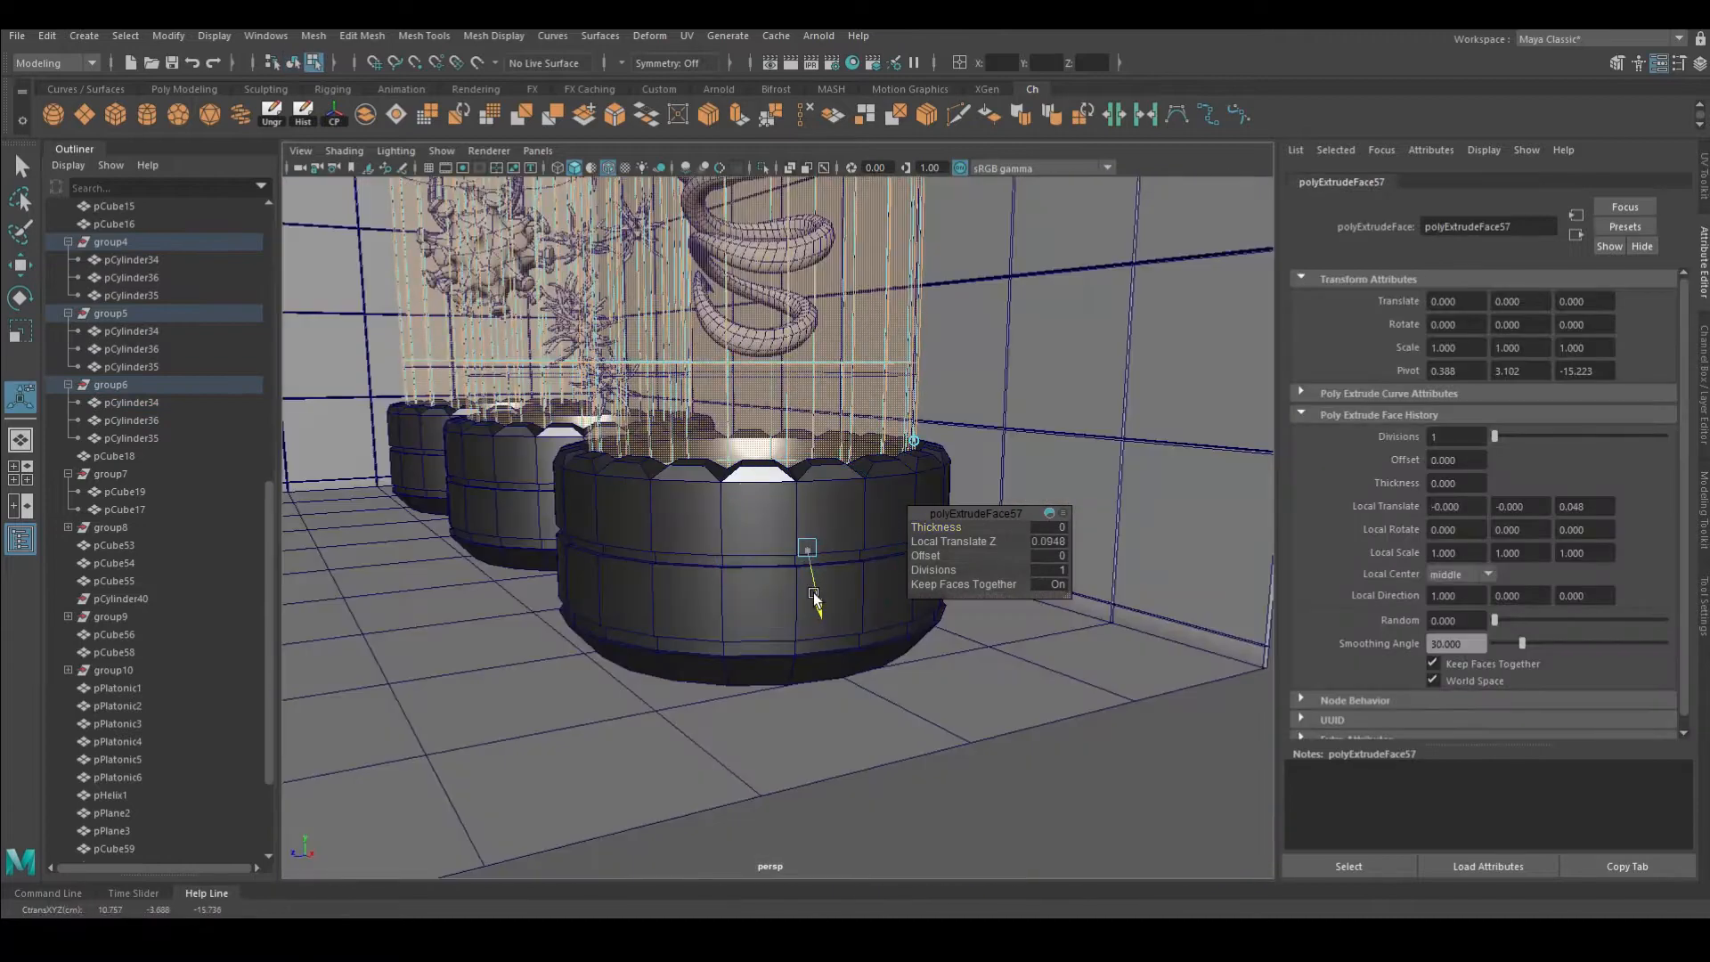
drag(814, 599, 809, 574)
alt+drag(810, 575, 763, 394)
scroll(859, 341, down, 5)
alt+drag(979, 446, 802, 401)
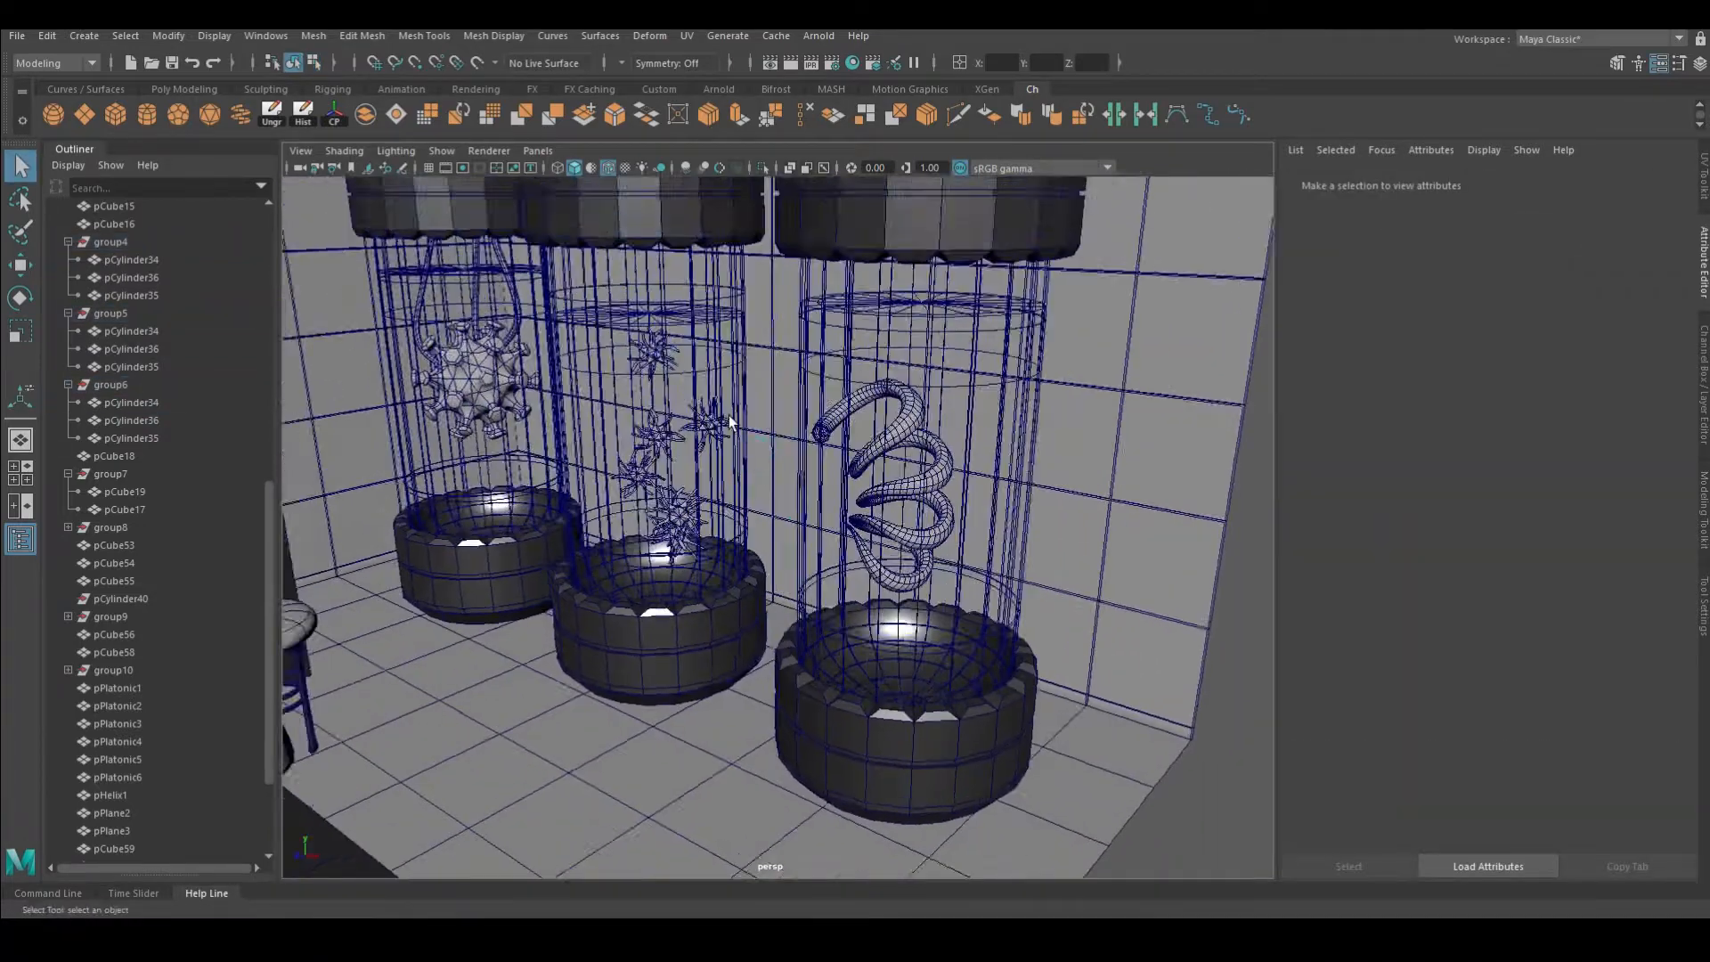
Set the liquid materials' transmission to about 0.98 with pale yellow for group6 and 1 with pale green for group5
click(476, 90)
click(131, 437)
click(1639, 182)
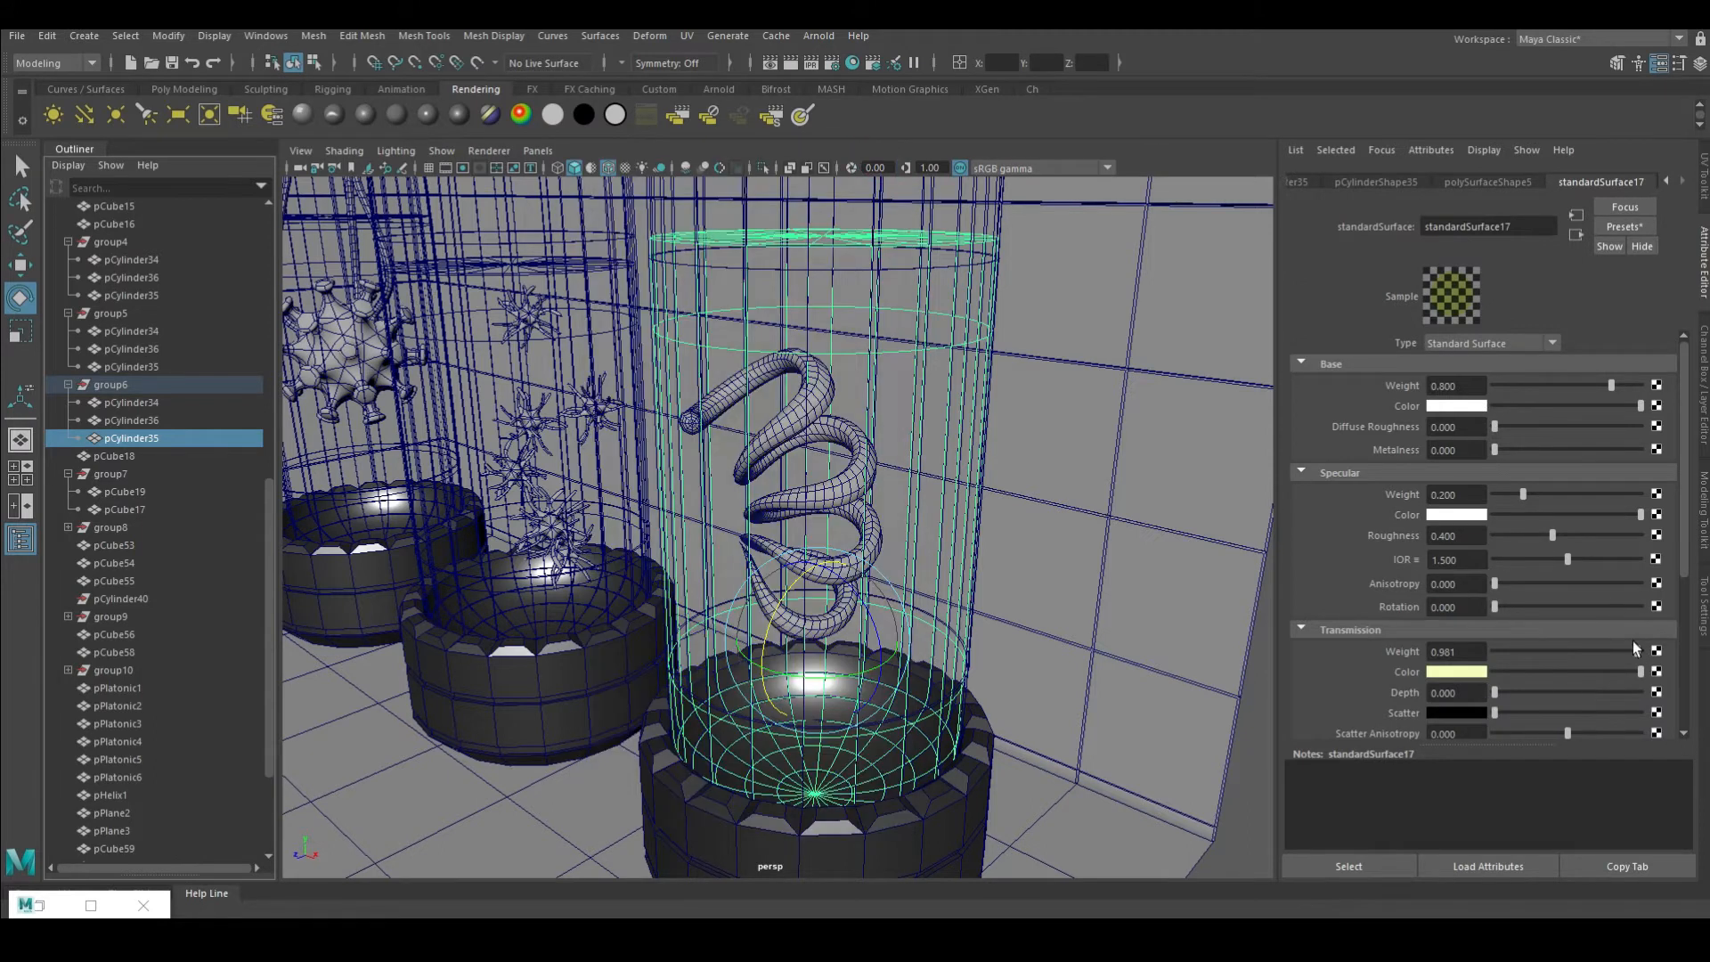
click(1456, 672)
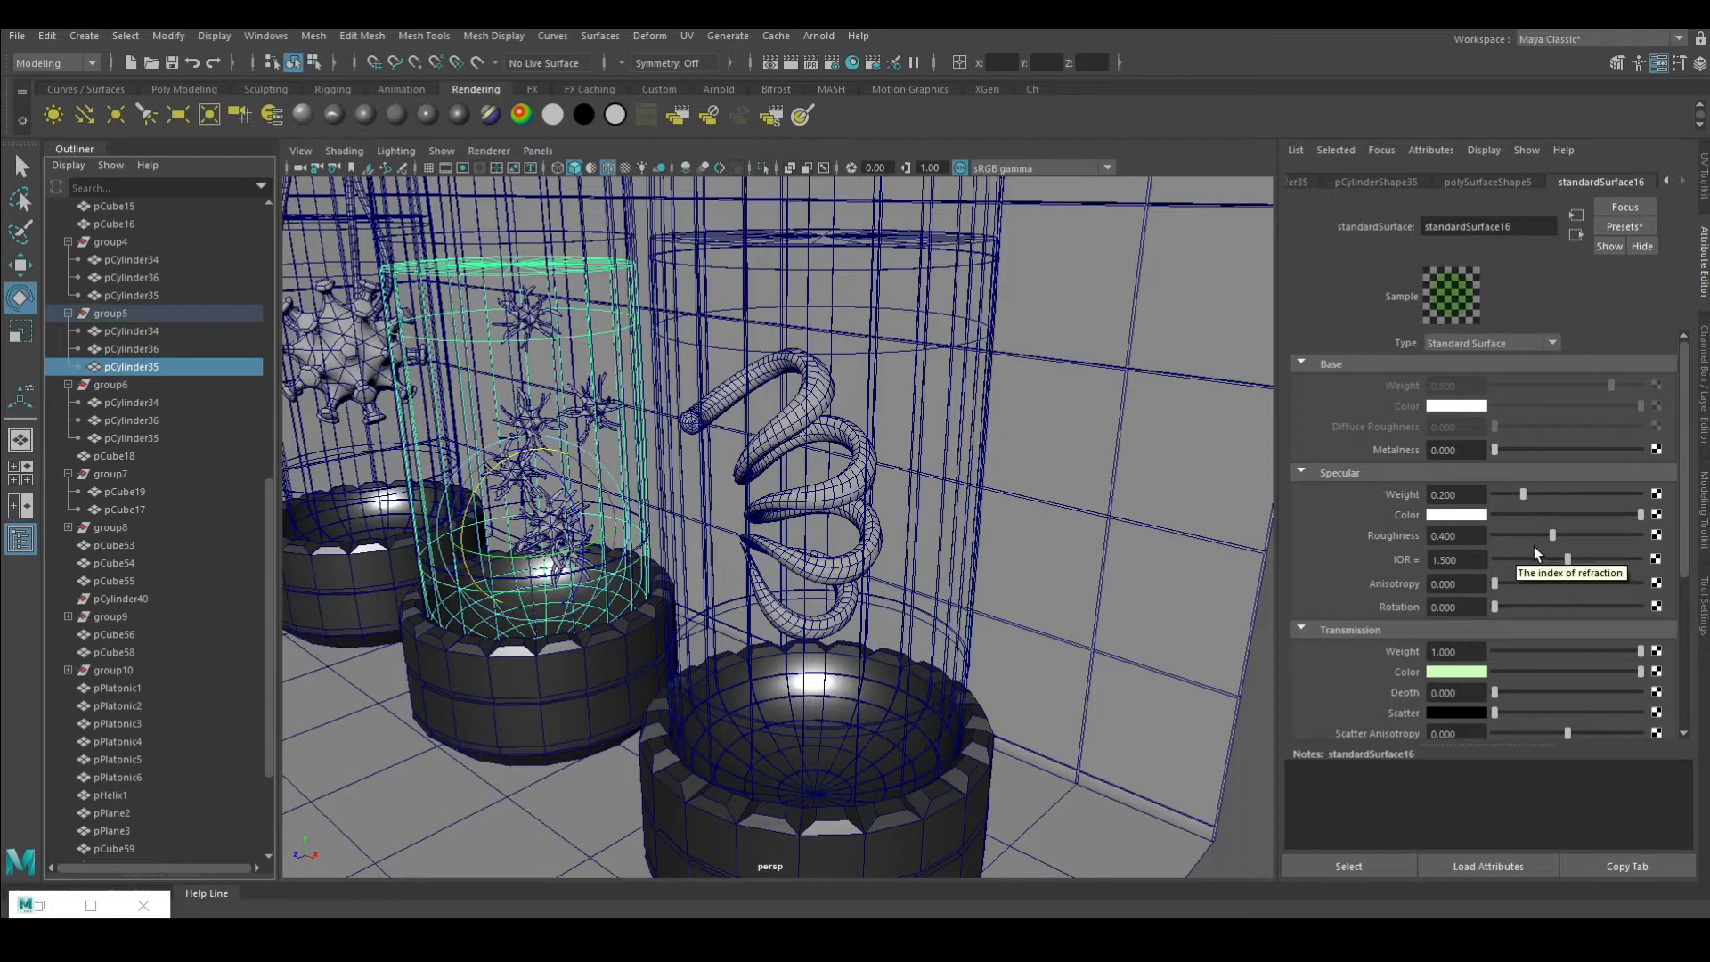
Lower the specular roughness of the tube liquids' materials, using about 0.07 for pCylinder35 under group5
click(799, 675)
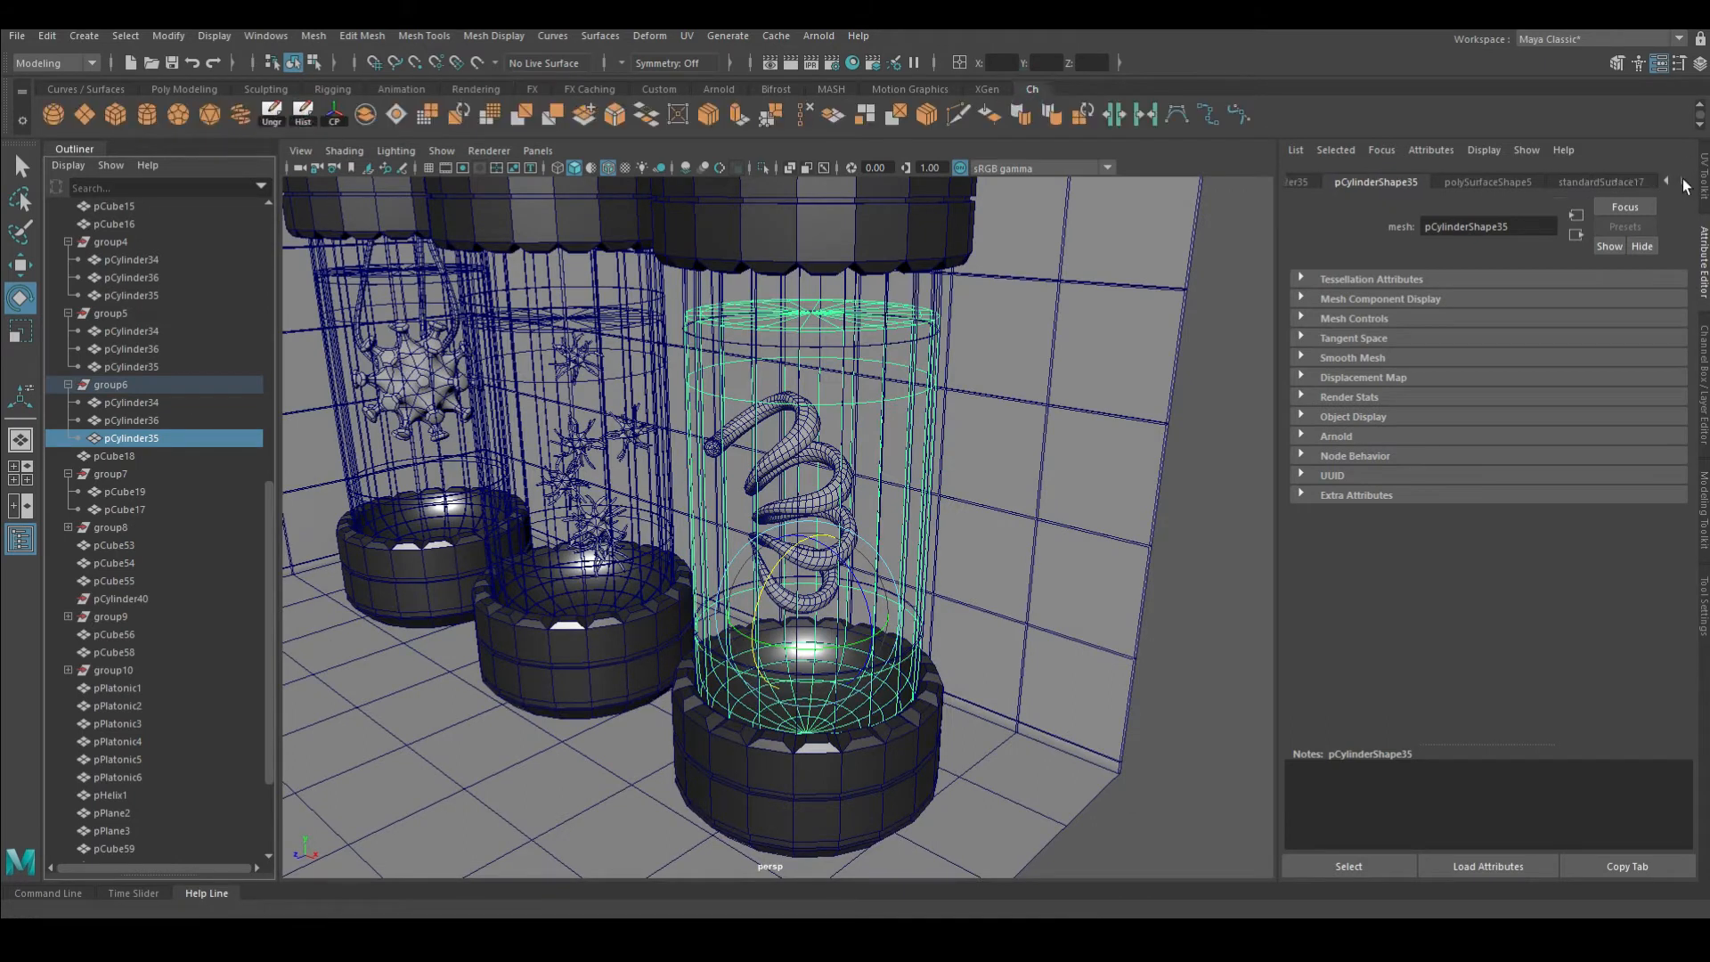
click(1684, 184)
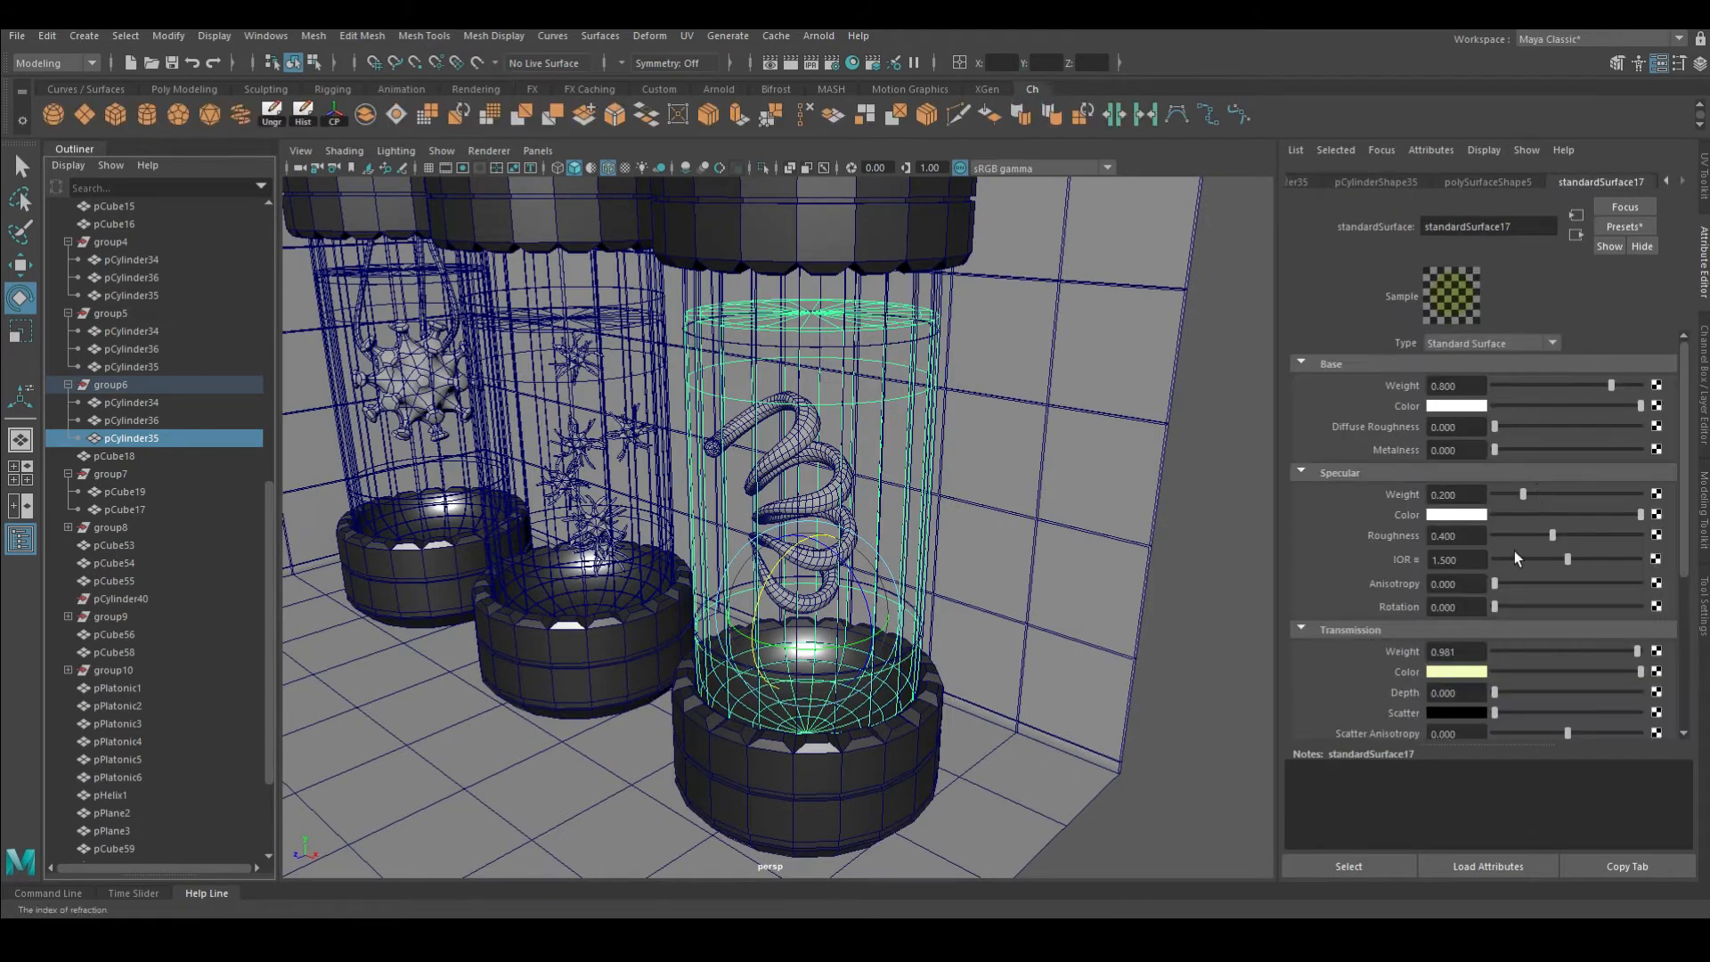
click(131, 366)
click(125, 295)
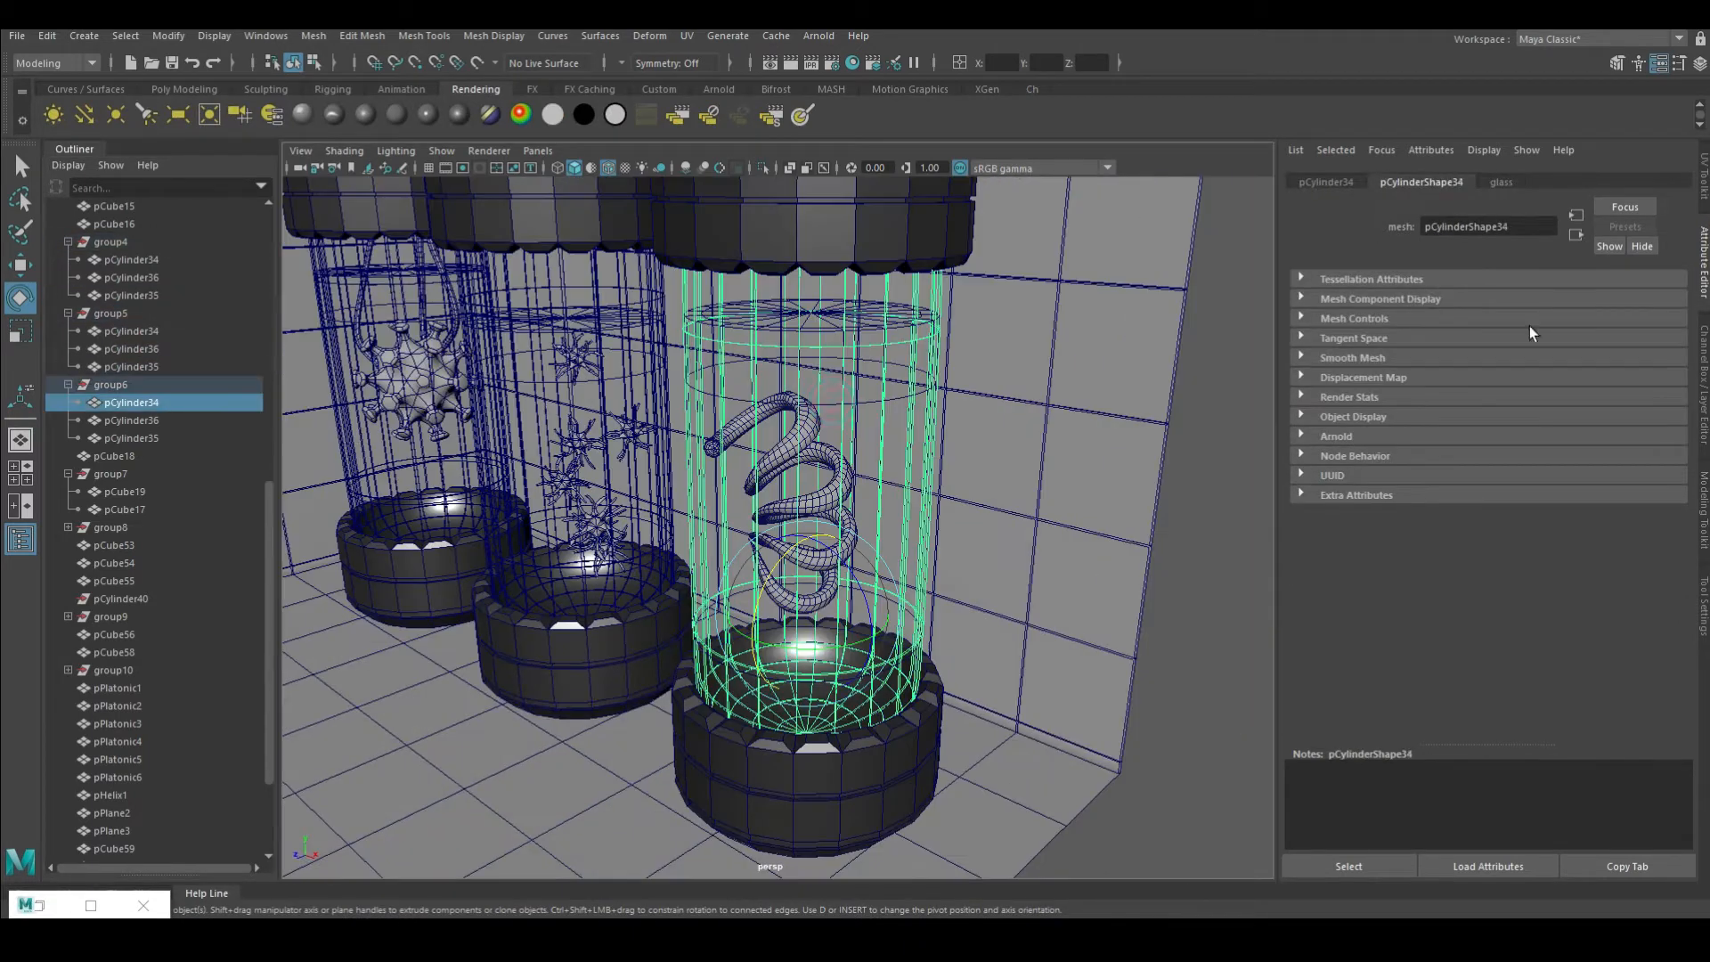
click(131, 437)
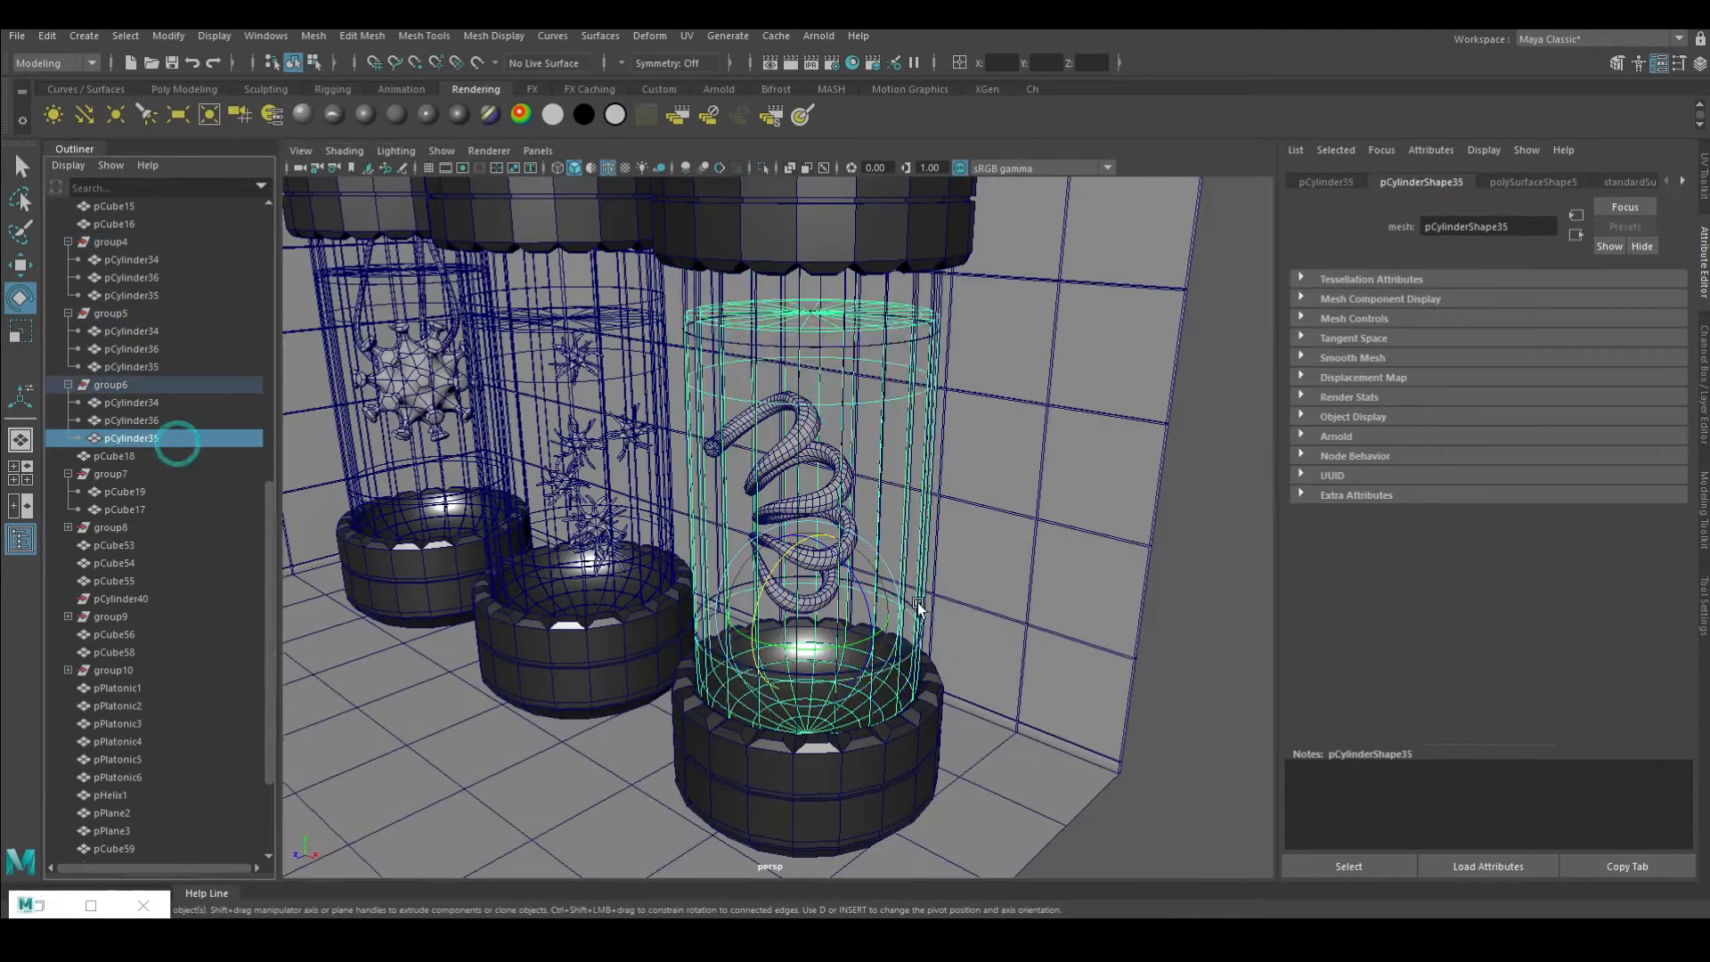
click(1597, 182)
click(130, 293)
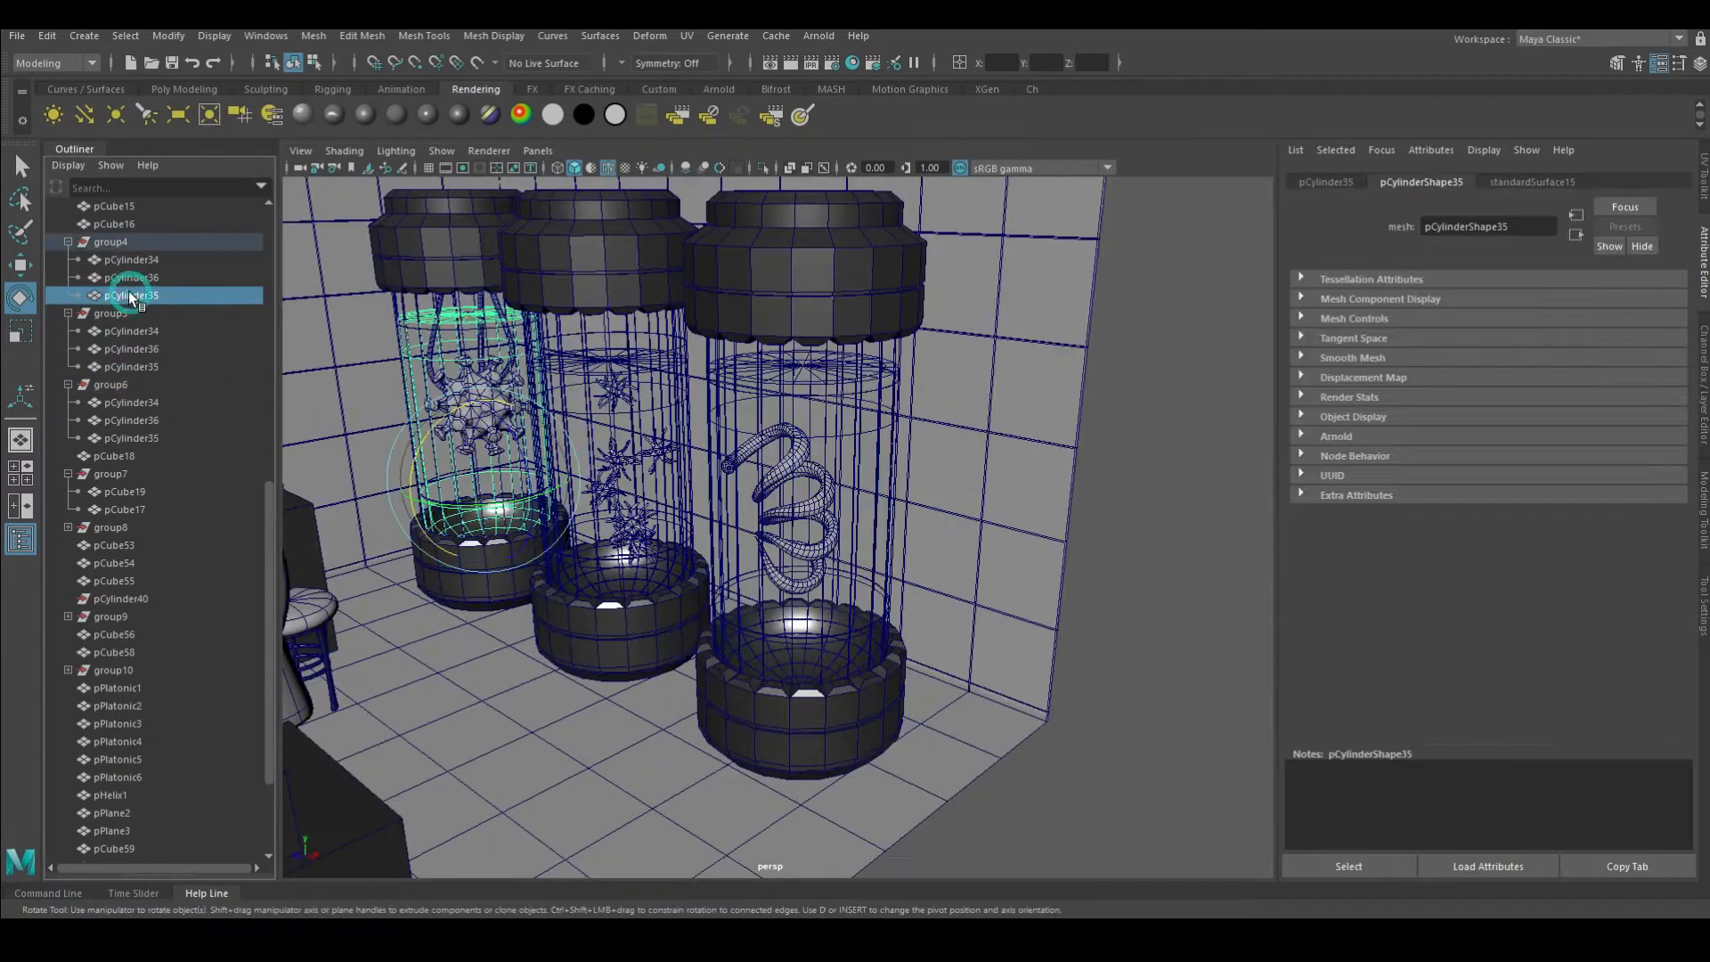
click(1533, 182)
scroll(1499, 694, down, 2)
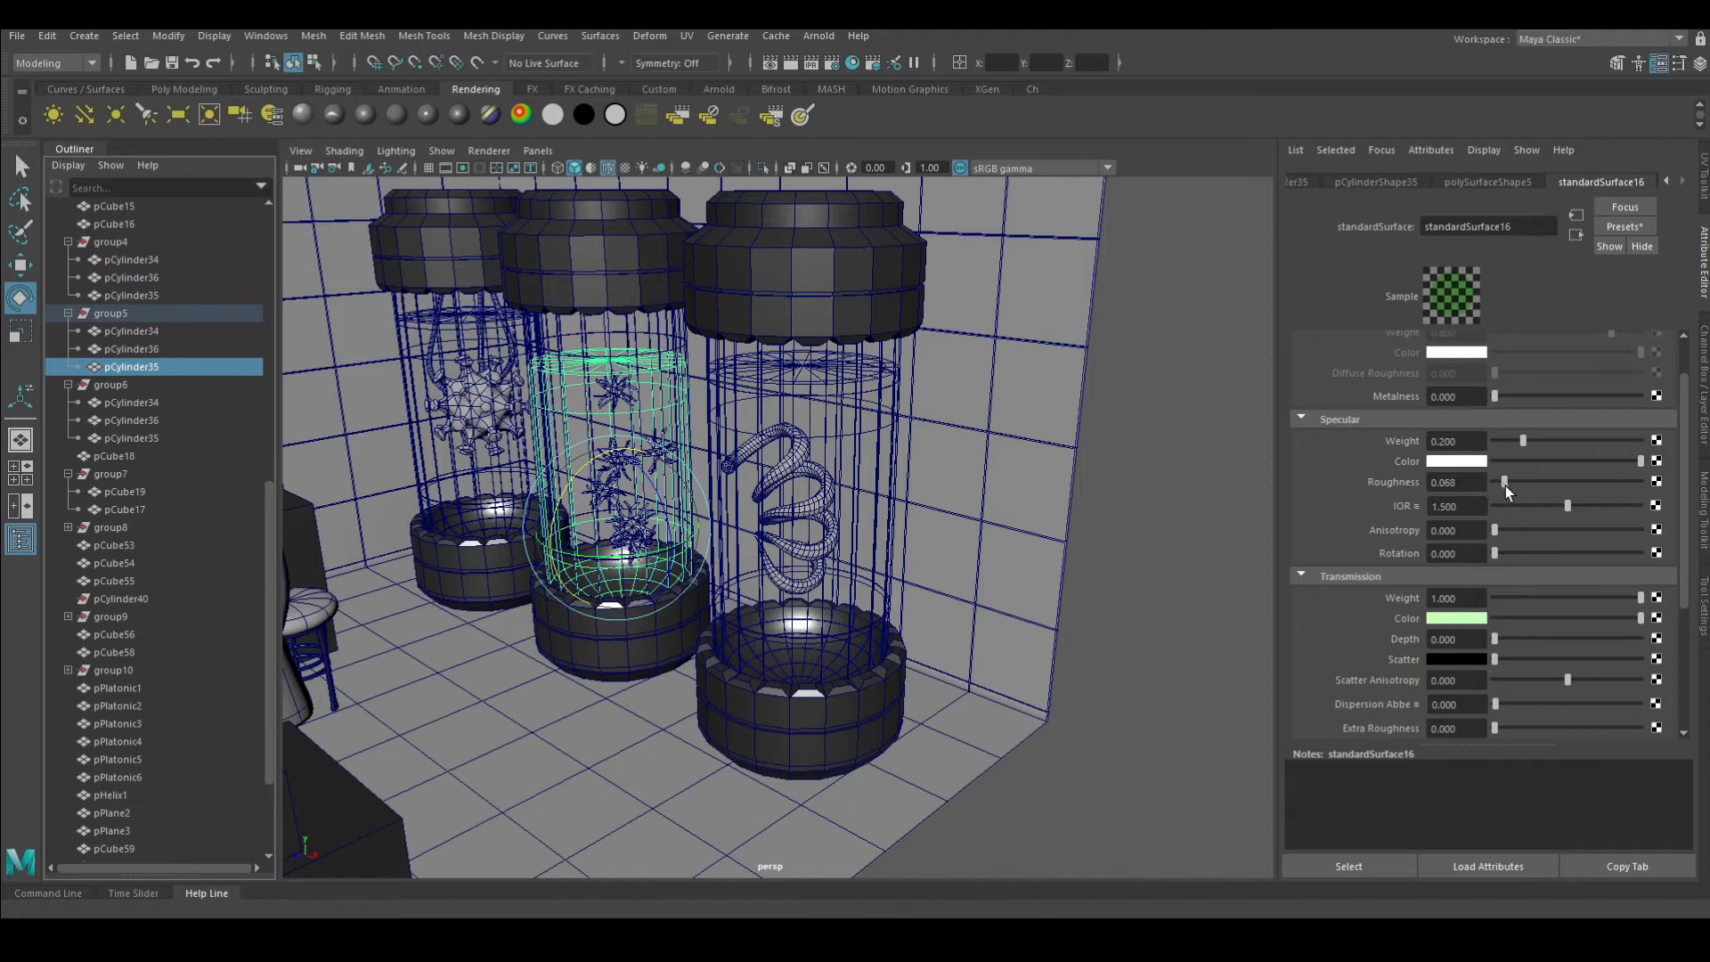
click(142, 437)
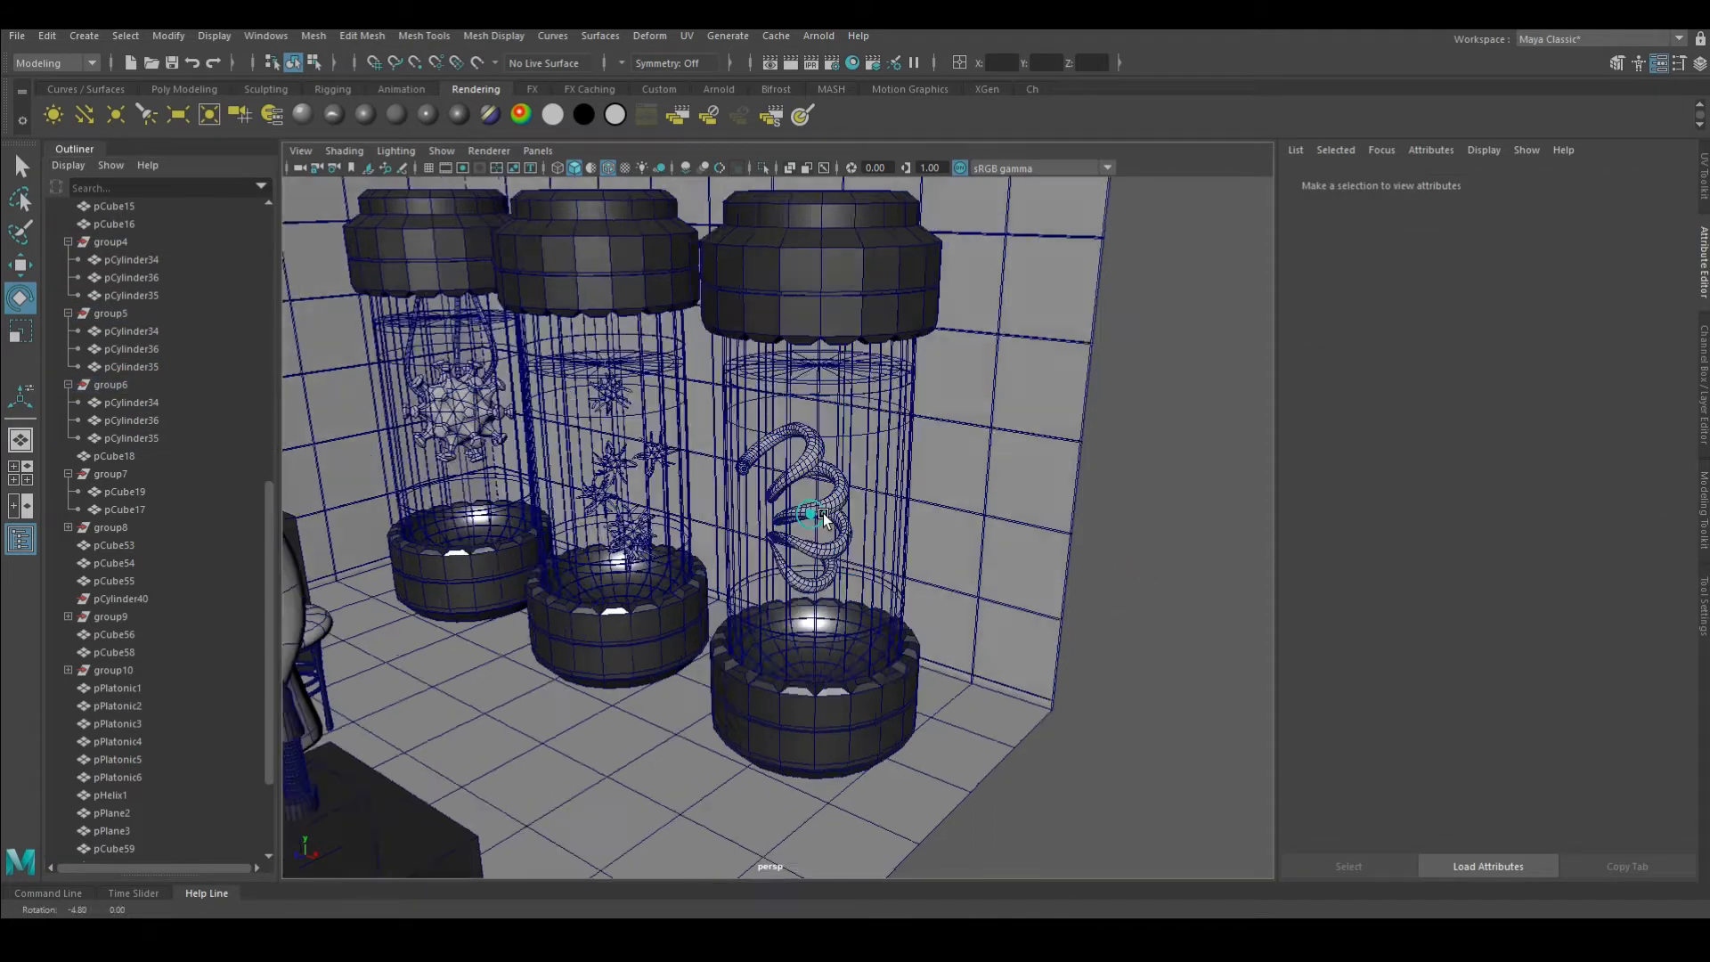
Give the two paper stacks on the desk a white material and colour the stool seat's Lambert material reddish brown
scroll(924, 453, down, 5)
scroll(925, 453, up, 8)
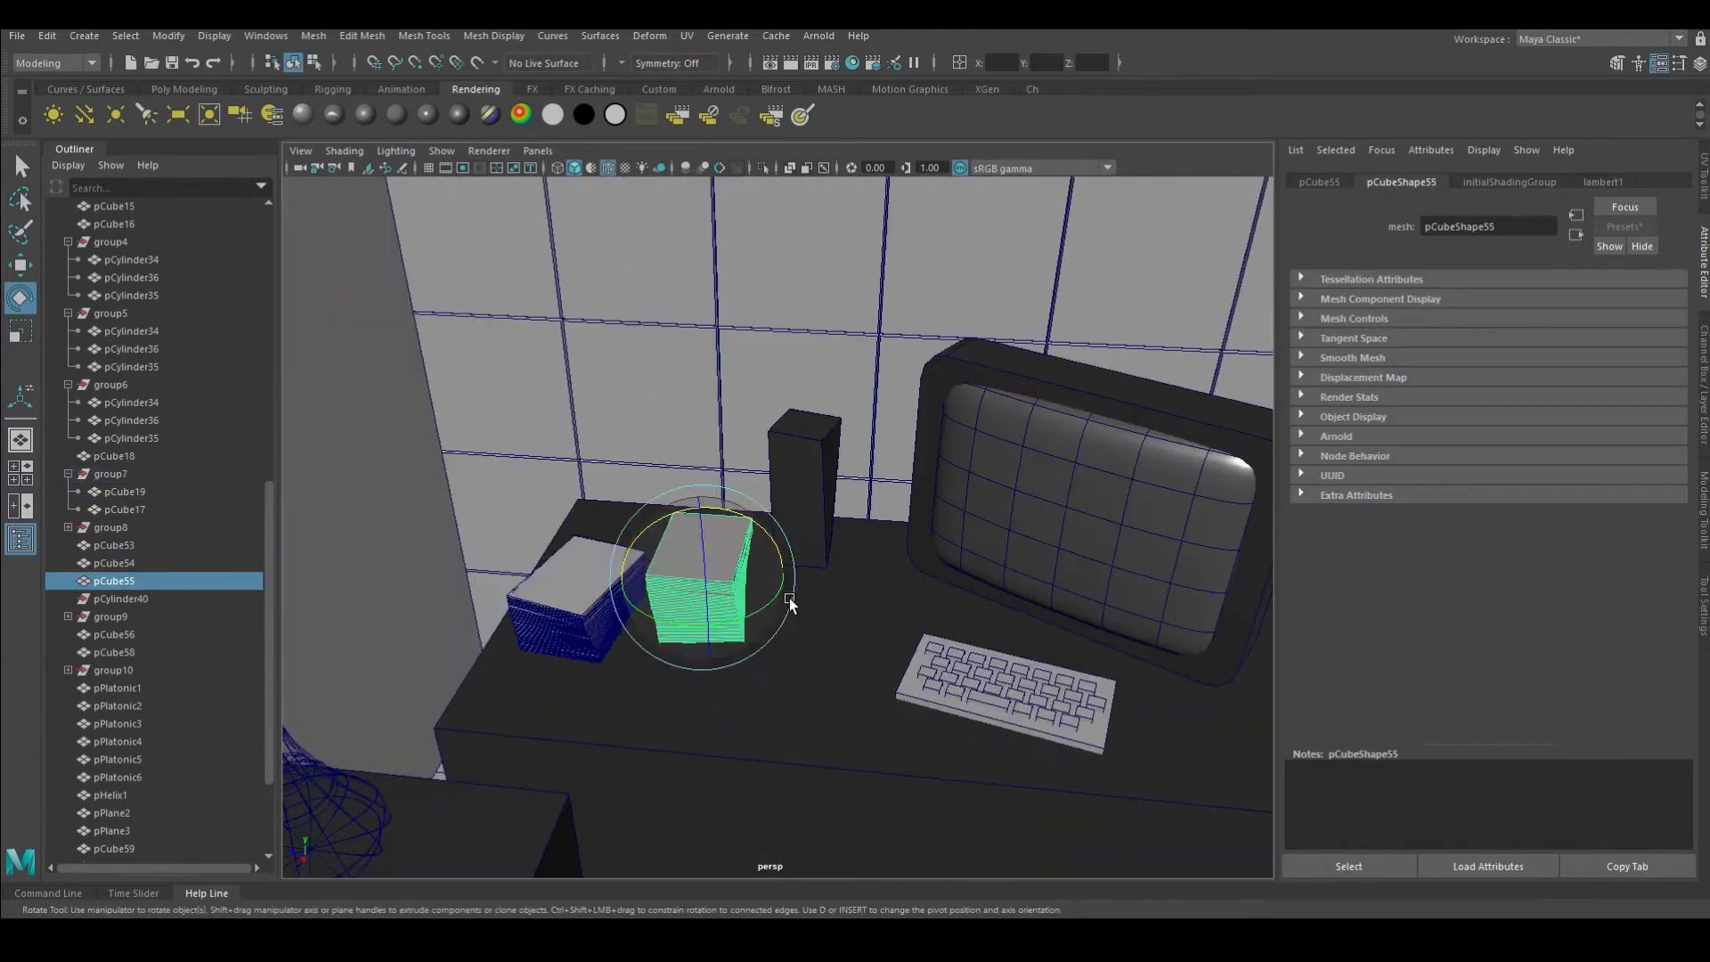
ctrl+click(114, 563)
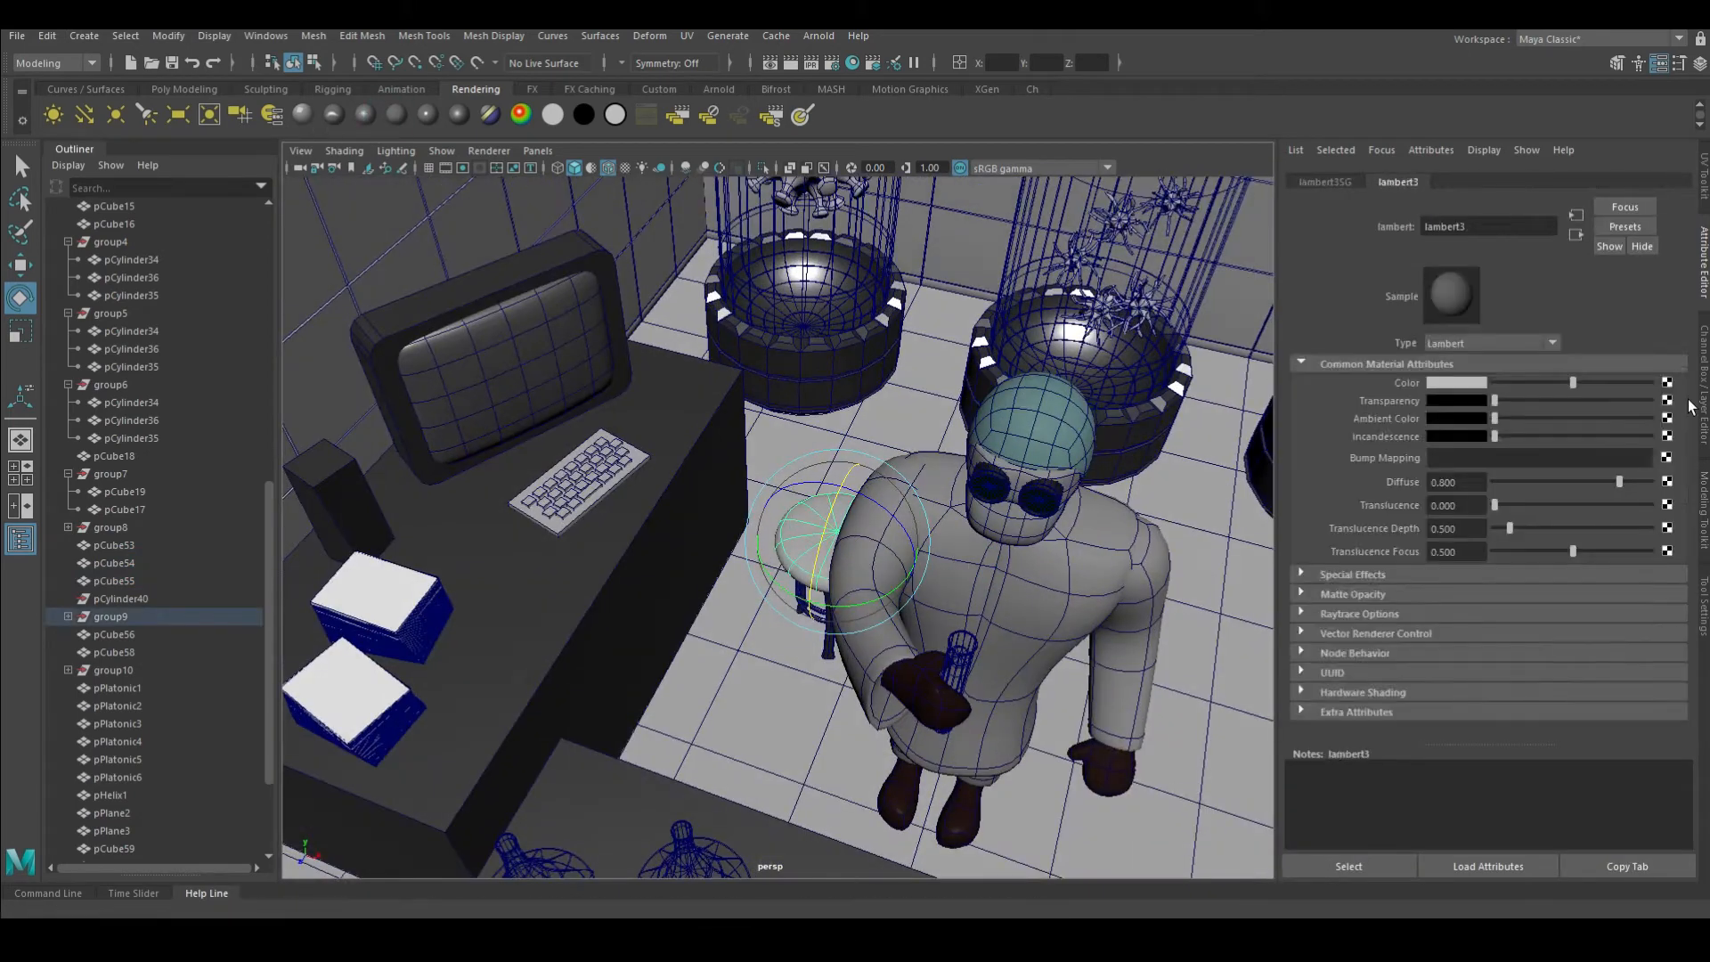
click(1456, 383)
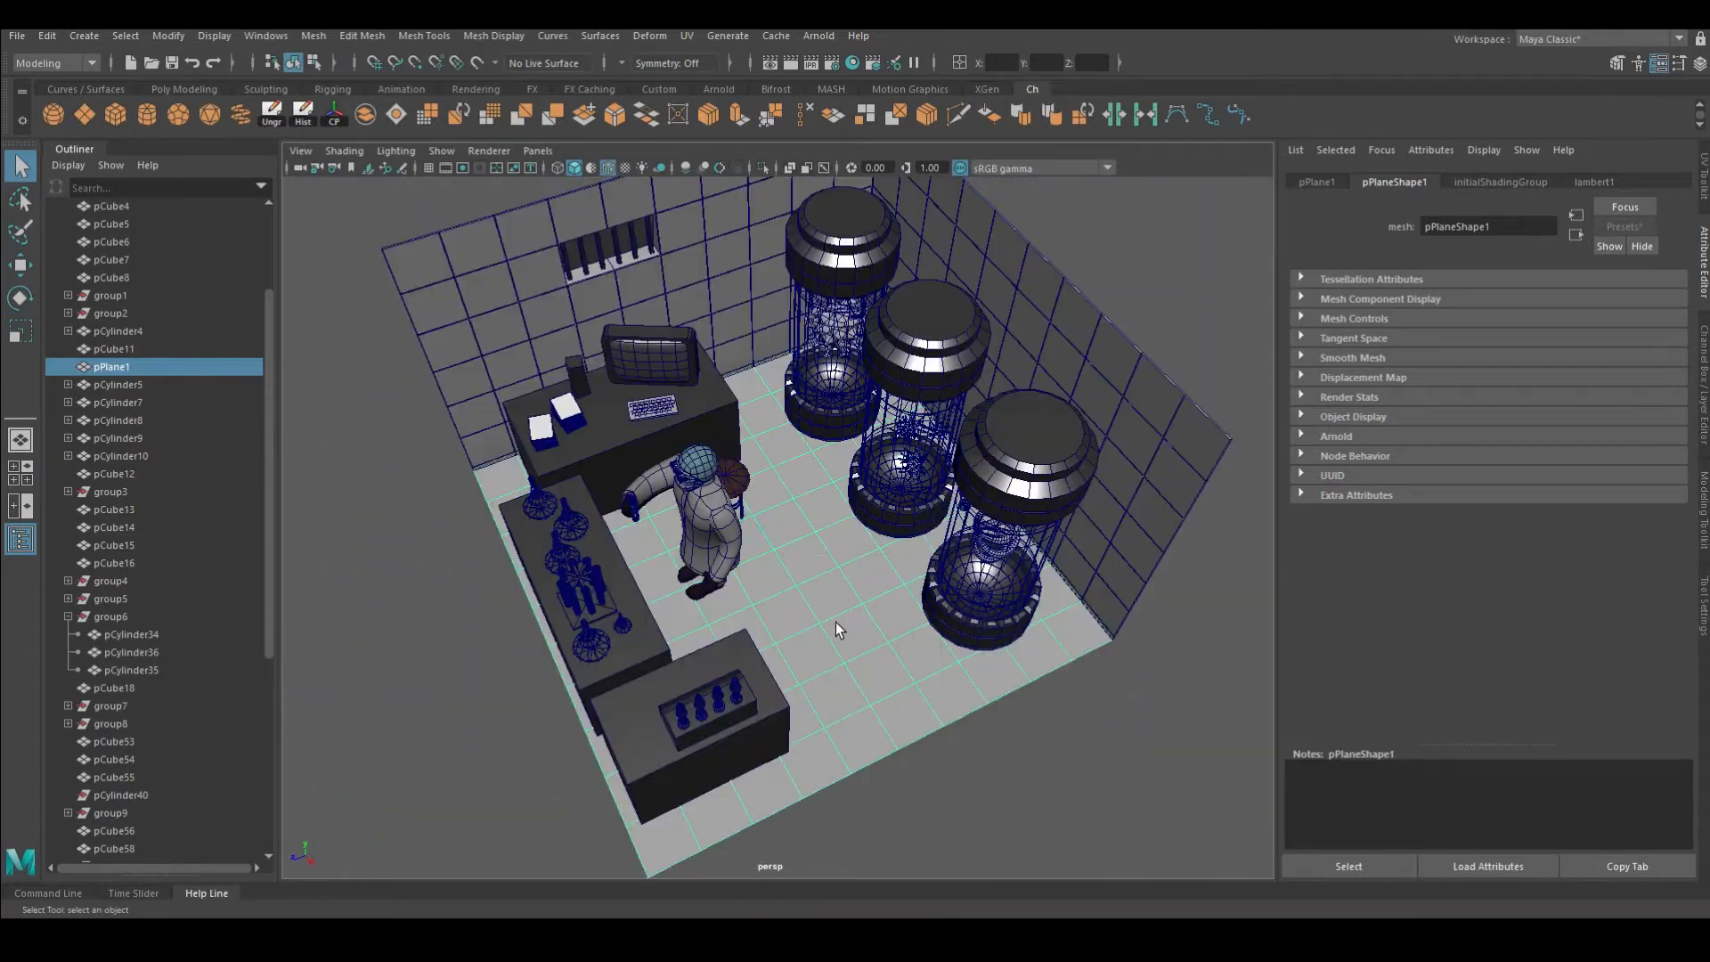
Assign a metallic dark blue Standard Surface to the floor pPlane1 and a second, fully metallic lighter blue one to scattered tiles
click(476, 89)
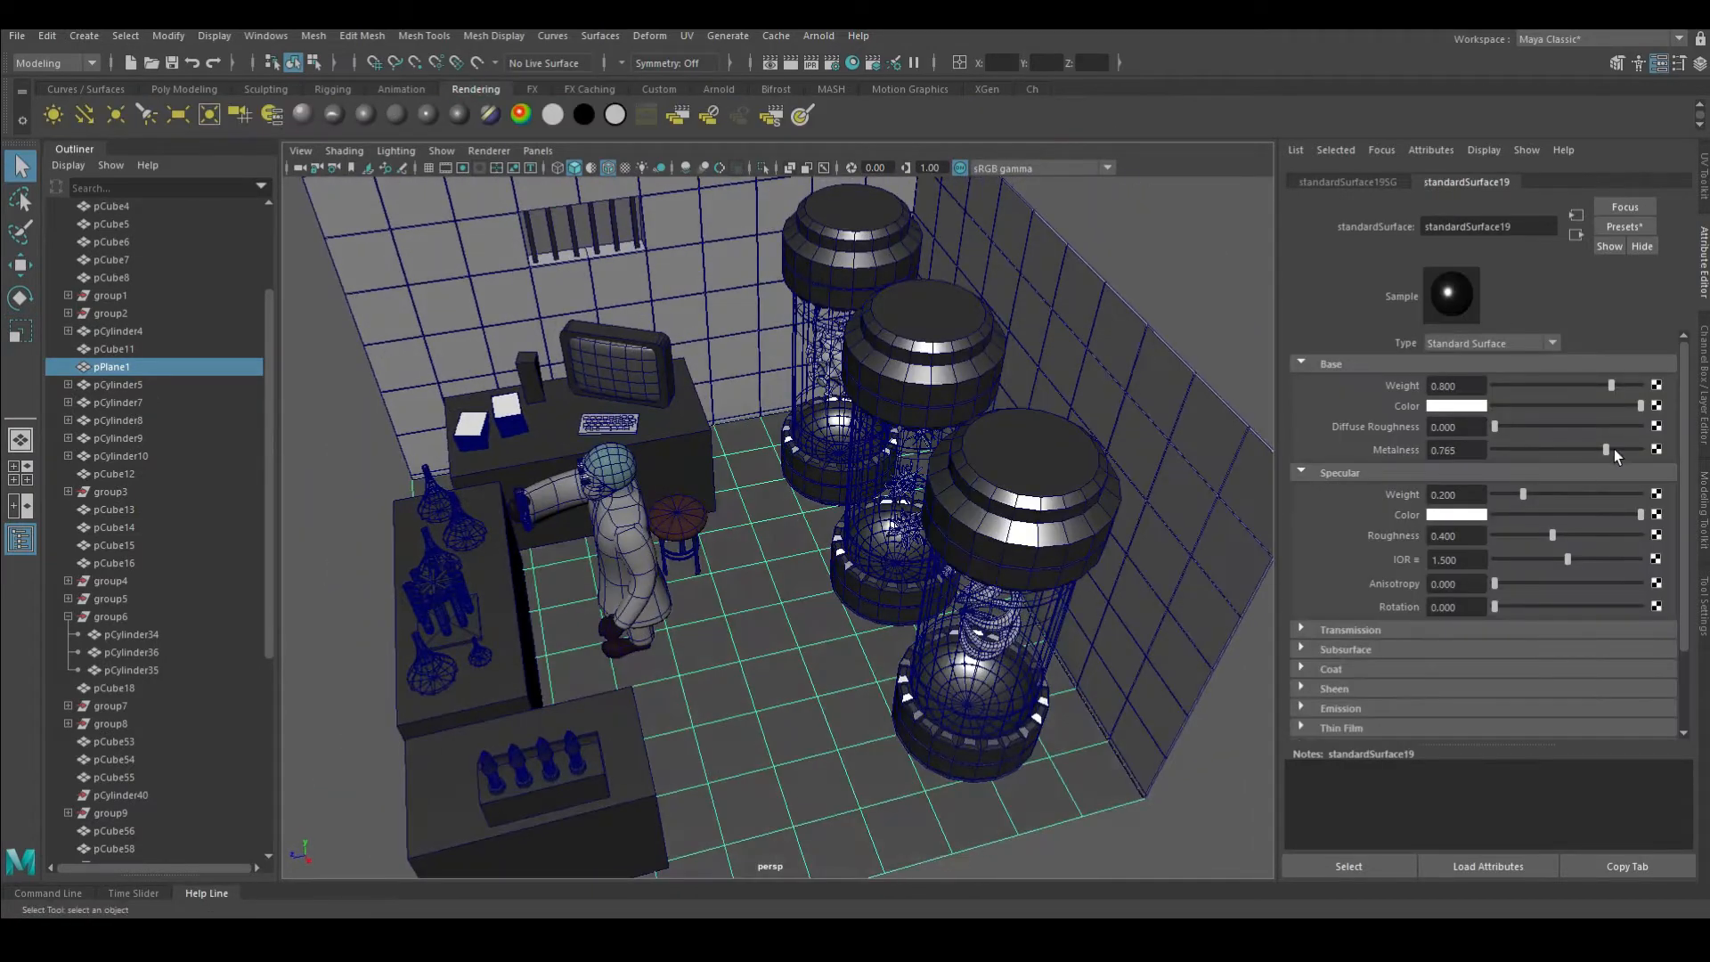
click(1456, 406)
click(1468, 364)
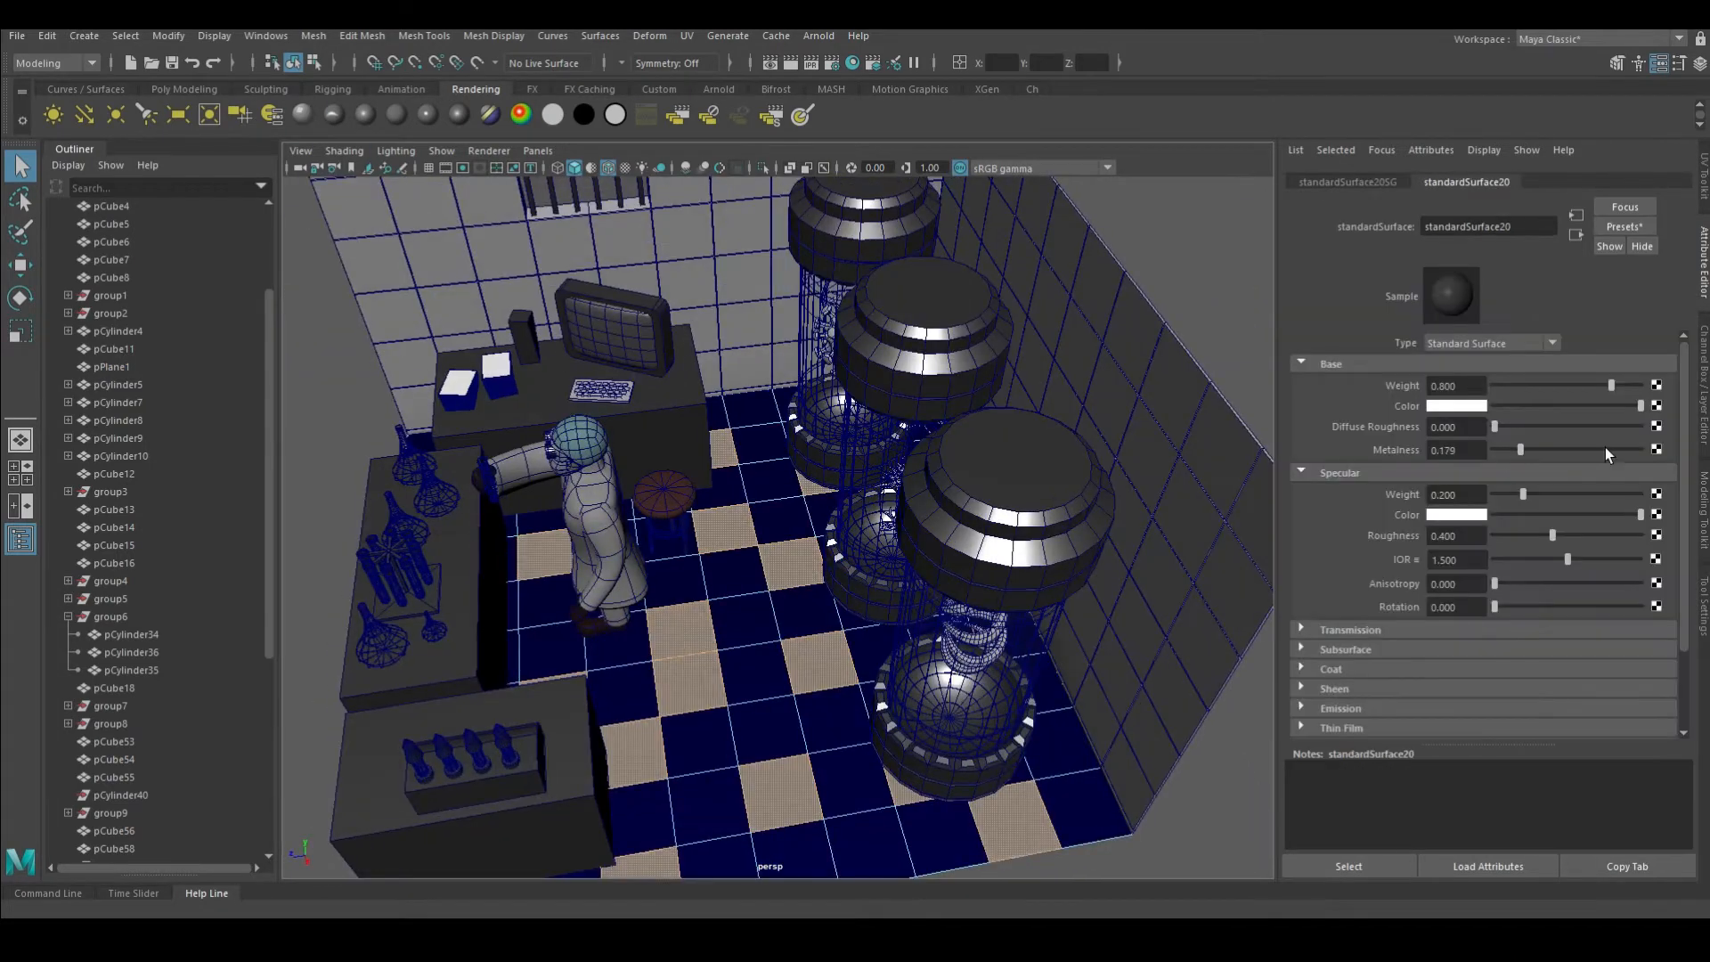
click(1457, 406)
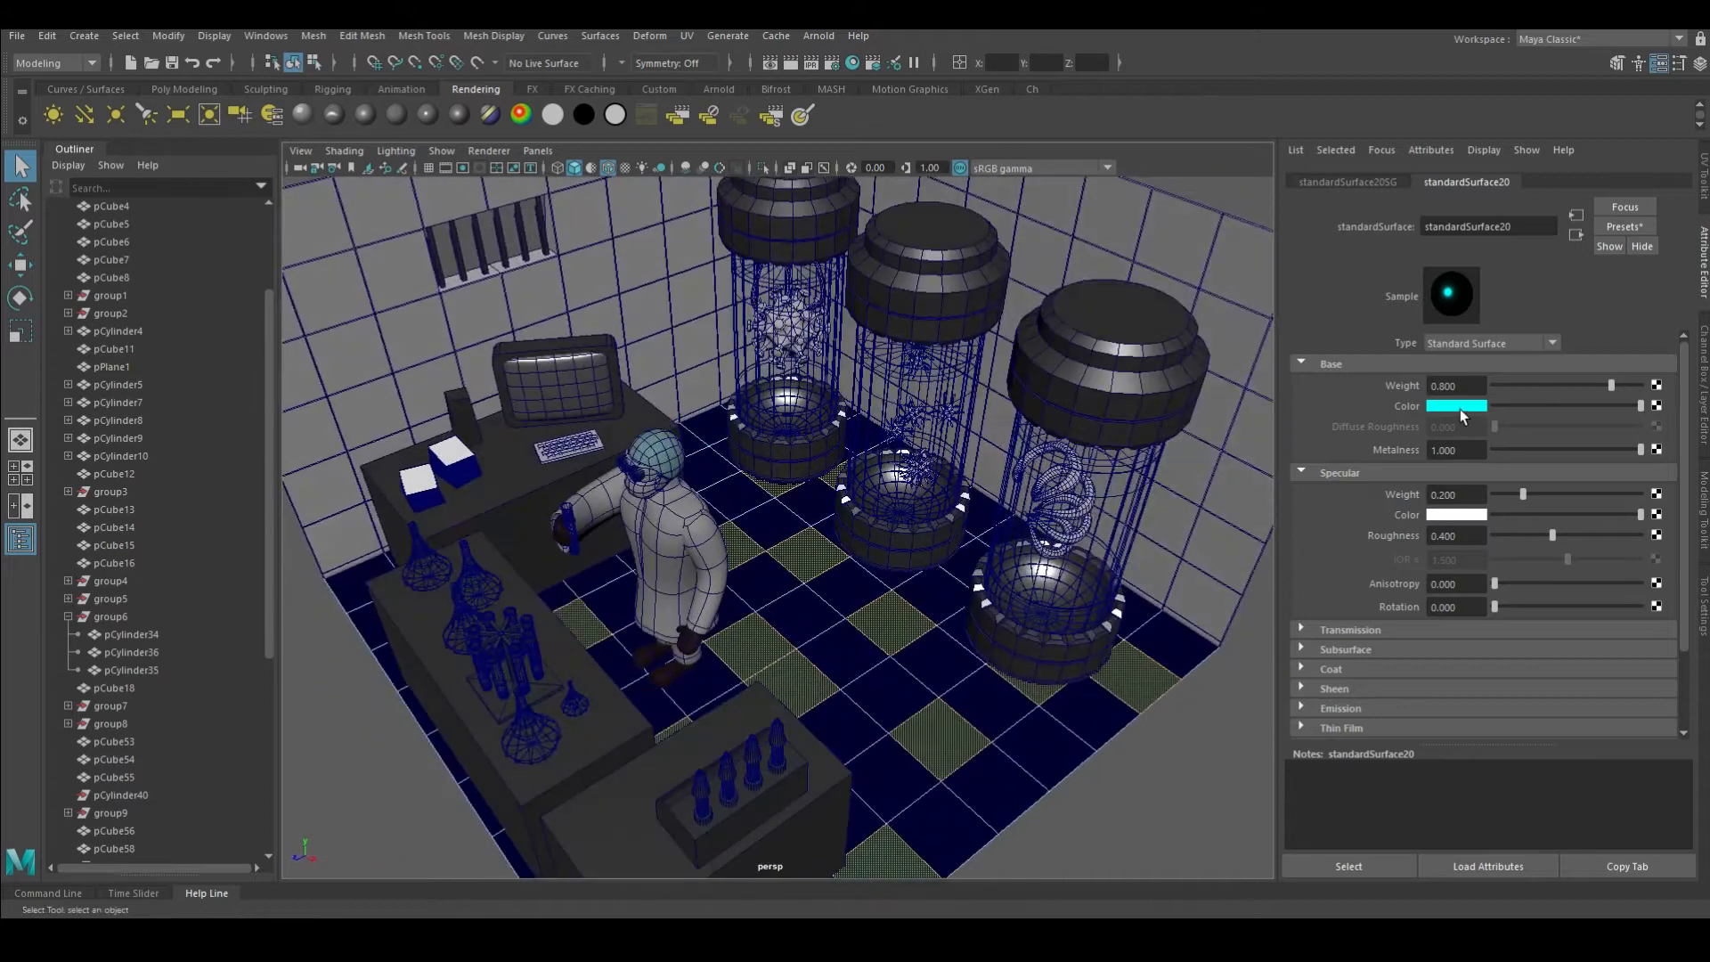
click(1458, 407)
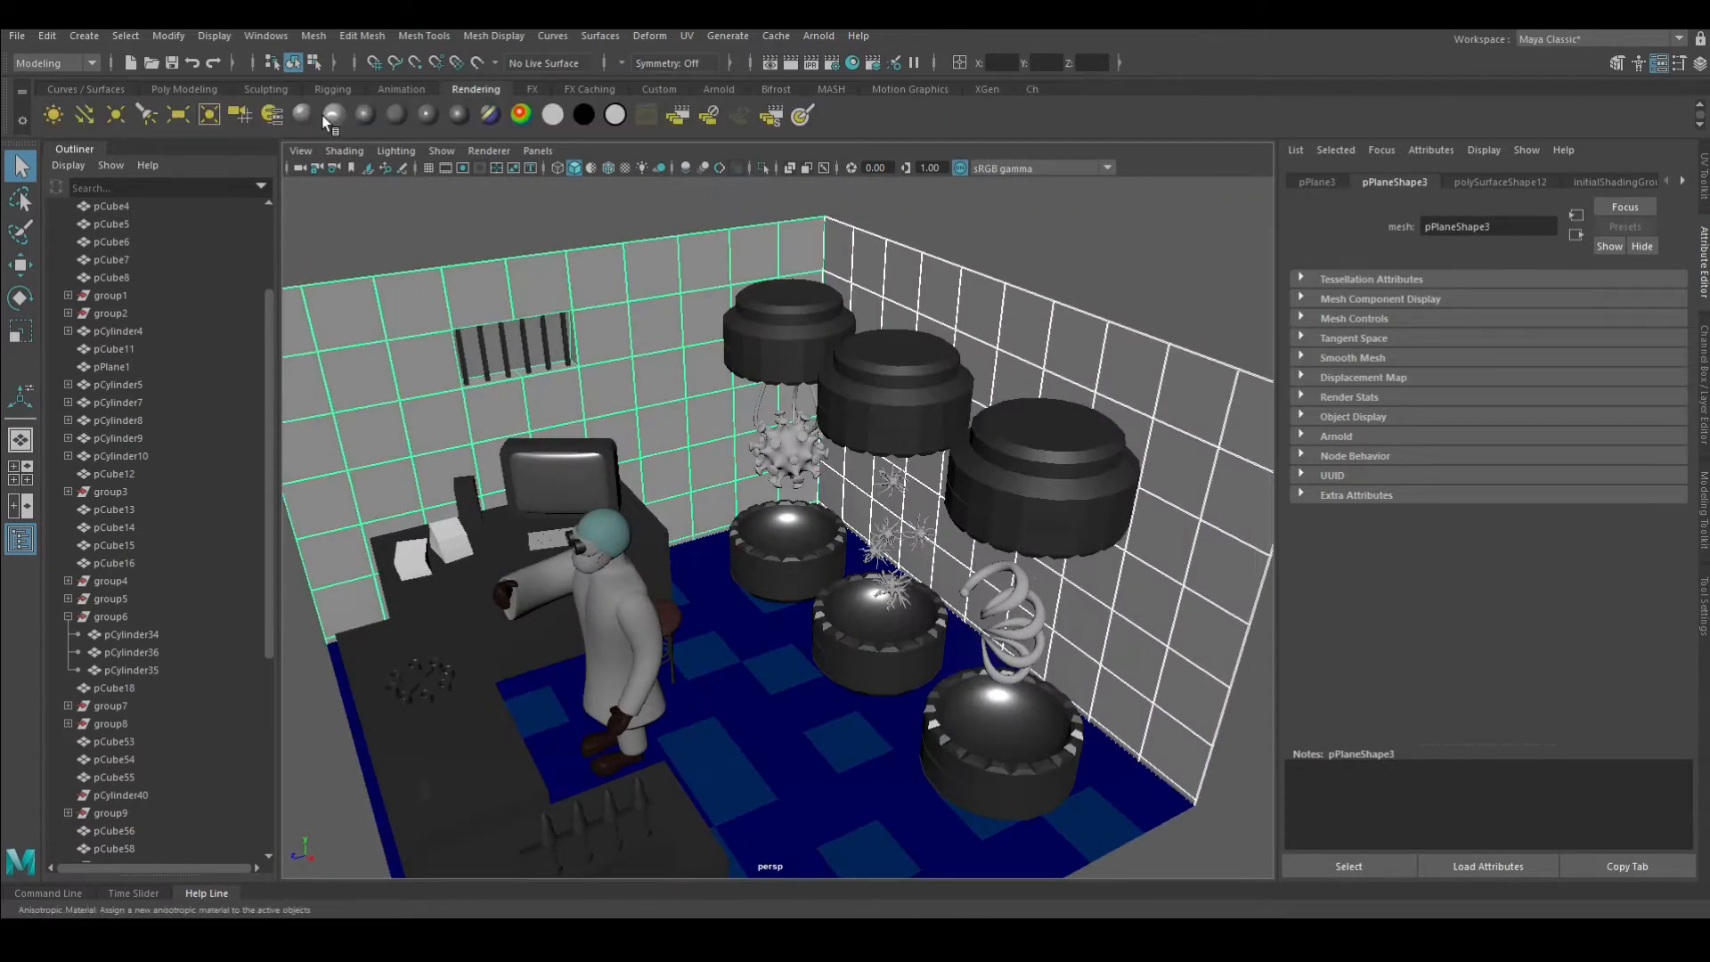
Assign a partly metallic Standard Surface material to the two tiled walls and colour it teal
click(303, 114)
drag(1494, 450, 1585, 450)
click(1457, 406)
click(1357, 390)
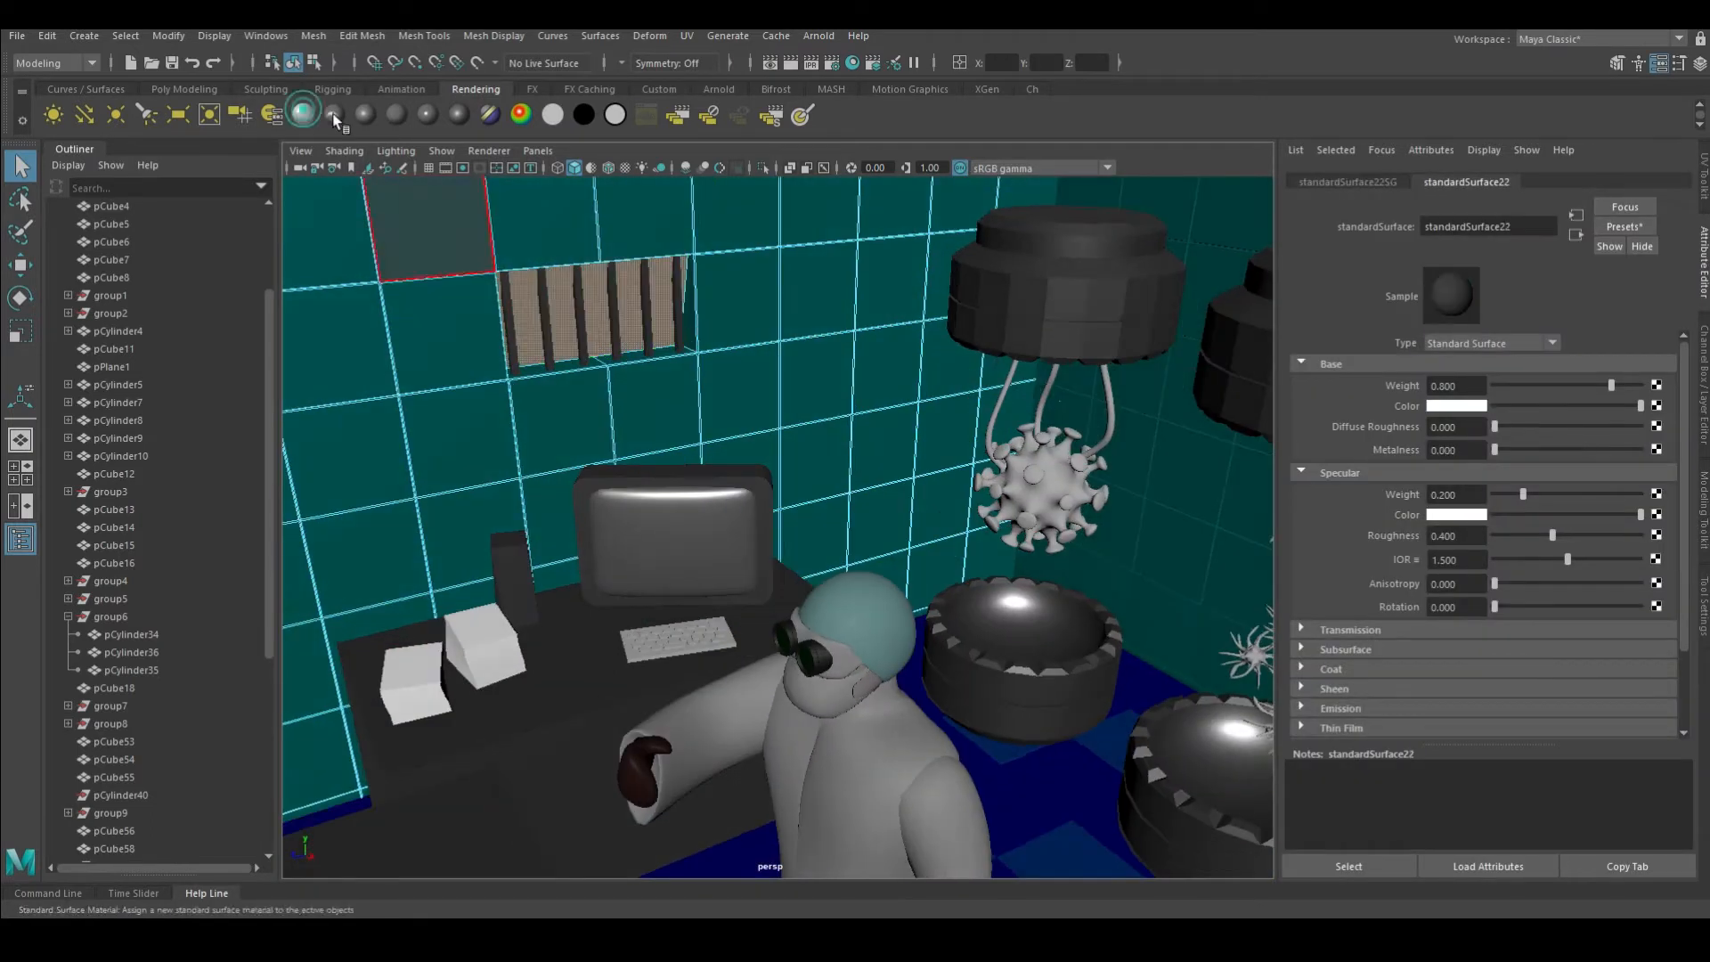
Open the transmission settings of the window faces' new Standard Surface material, and open the back wall's material standardSurface21
click(1425, 630)
scroll(1508, 535, down, 3)
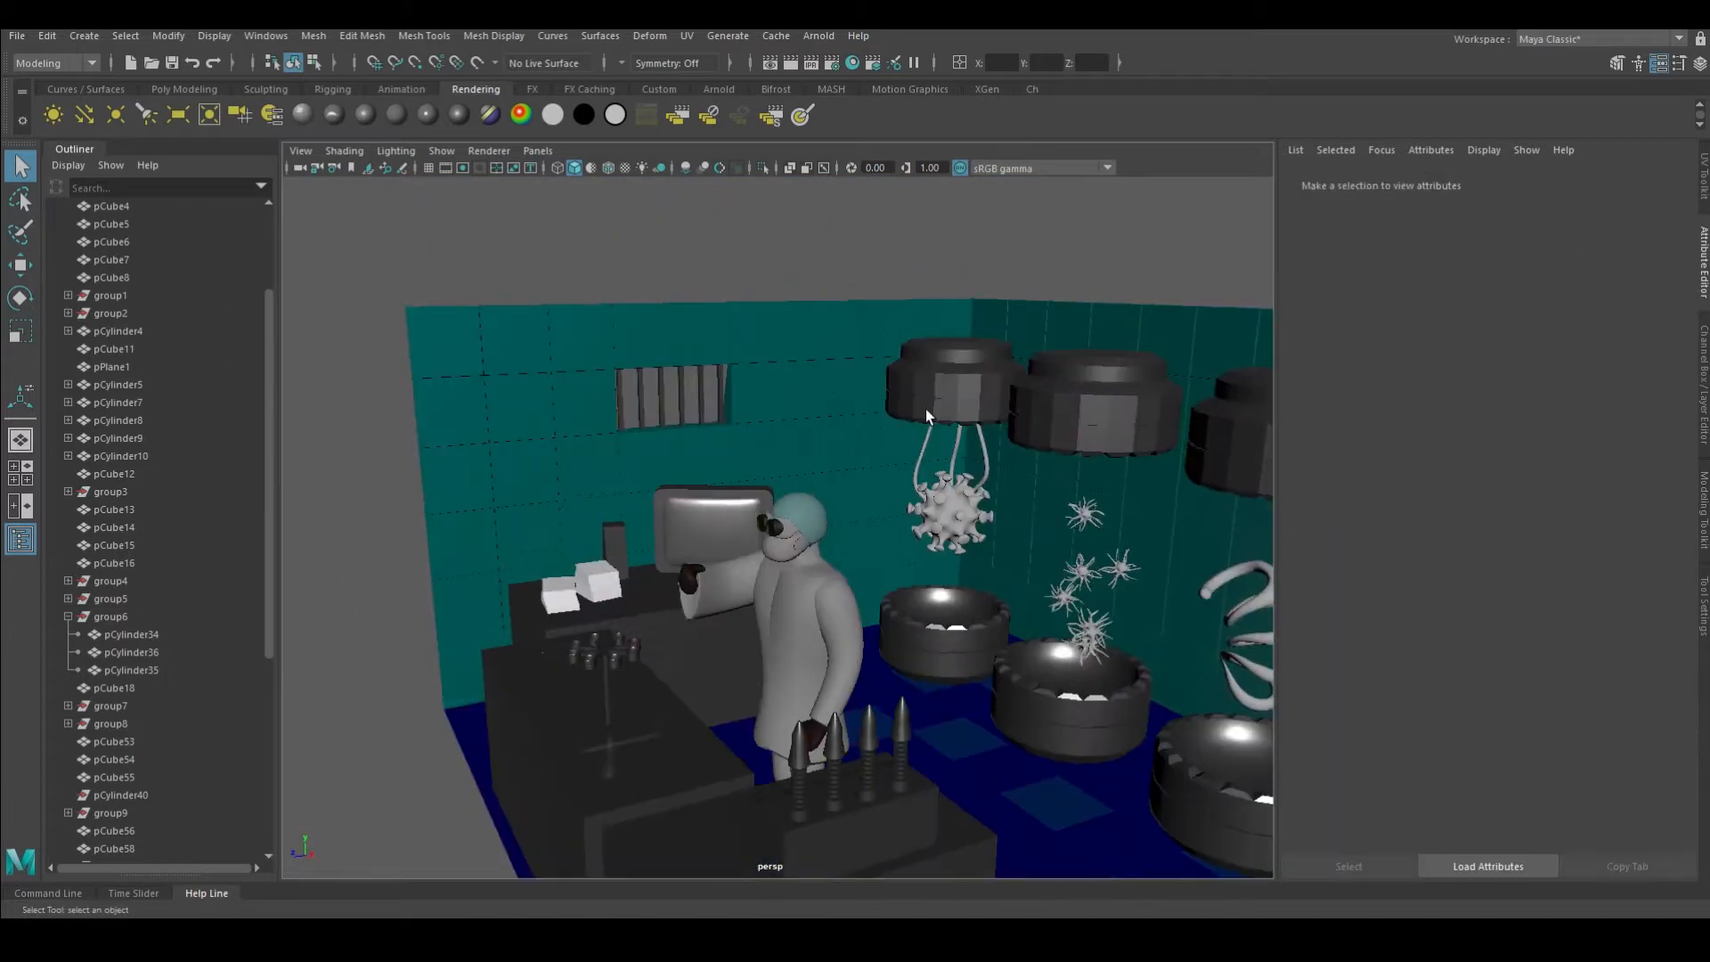
click(871, 397)
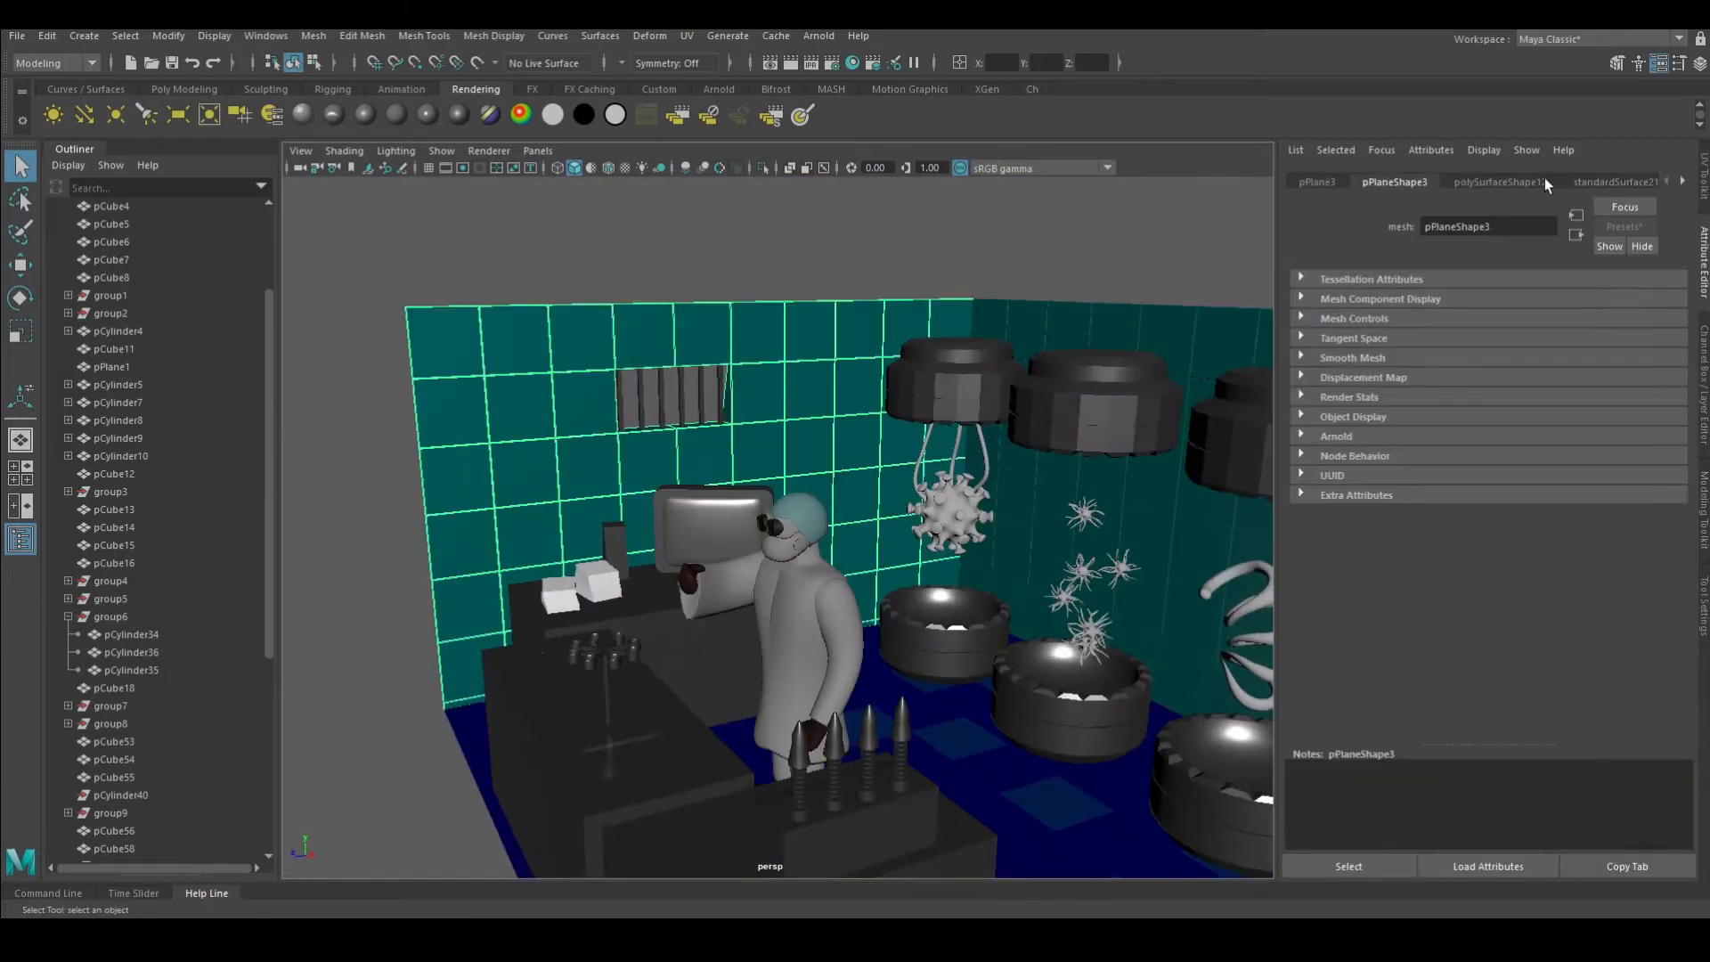
click(1603, 183)
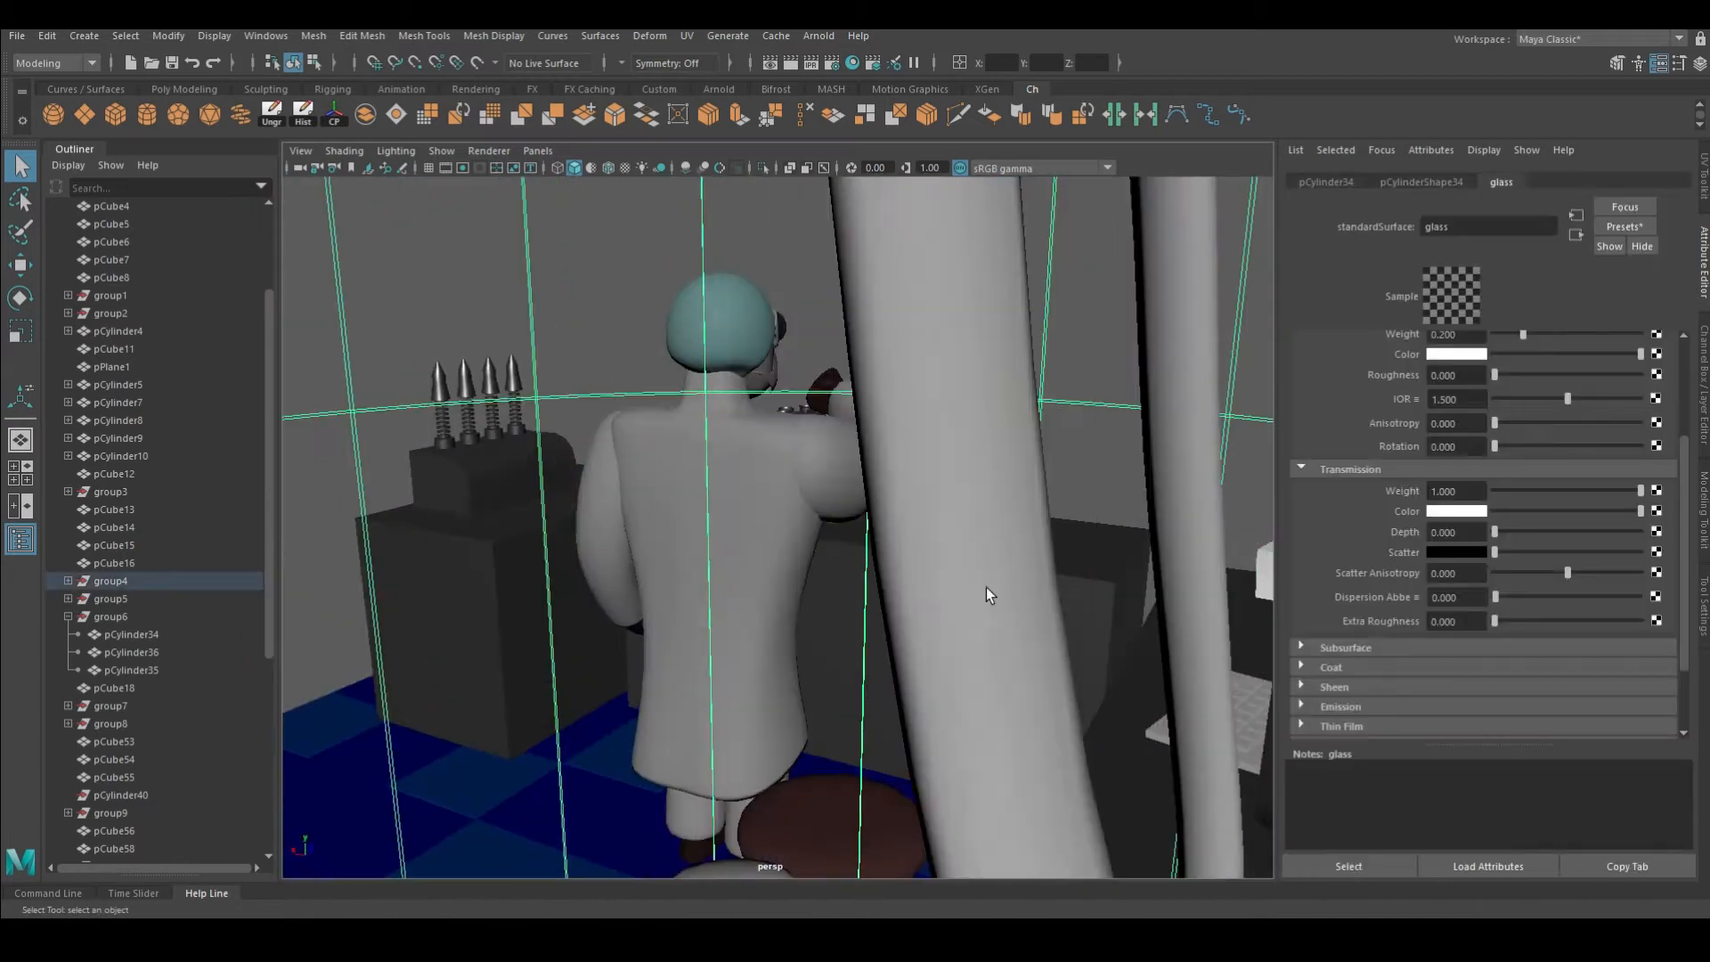
Assign a black material to the three cables holding the virus specimen
click(986, 586)
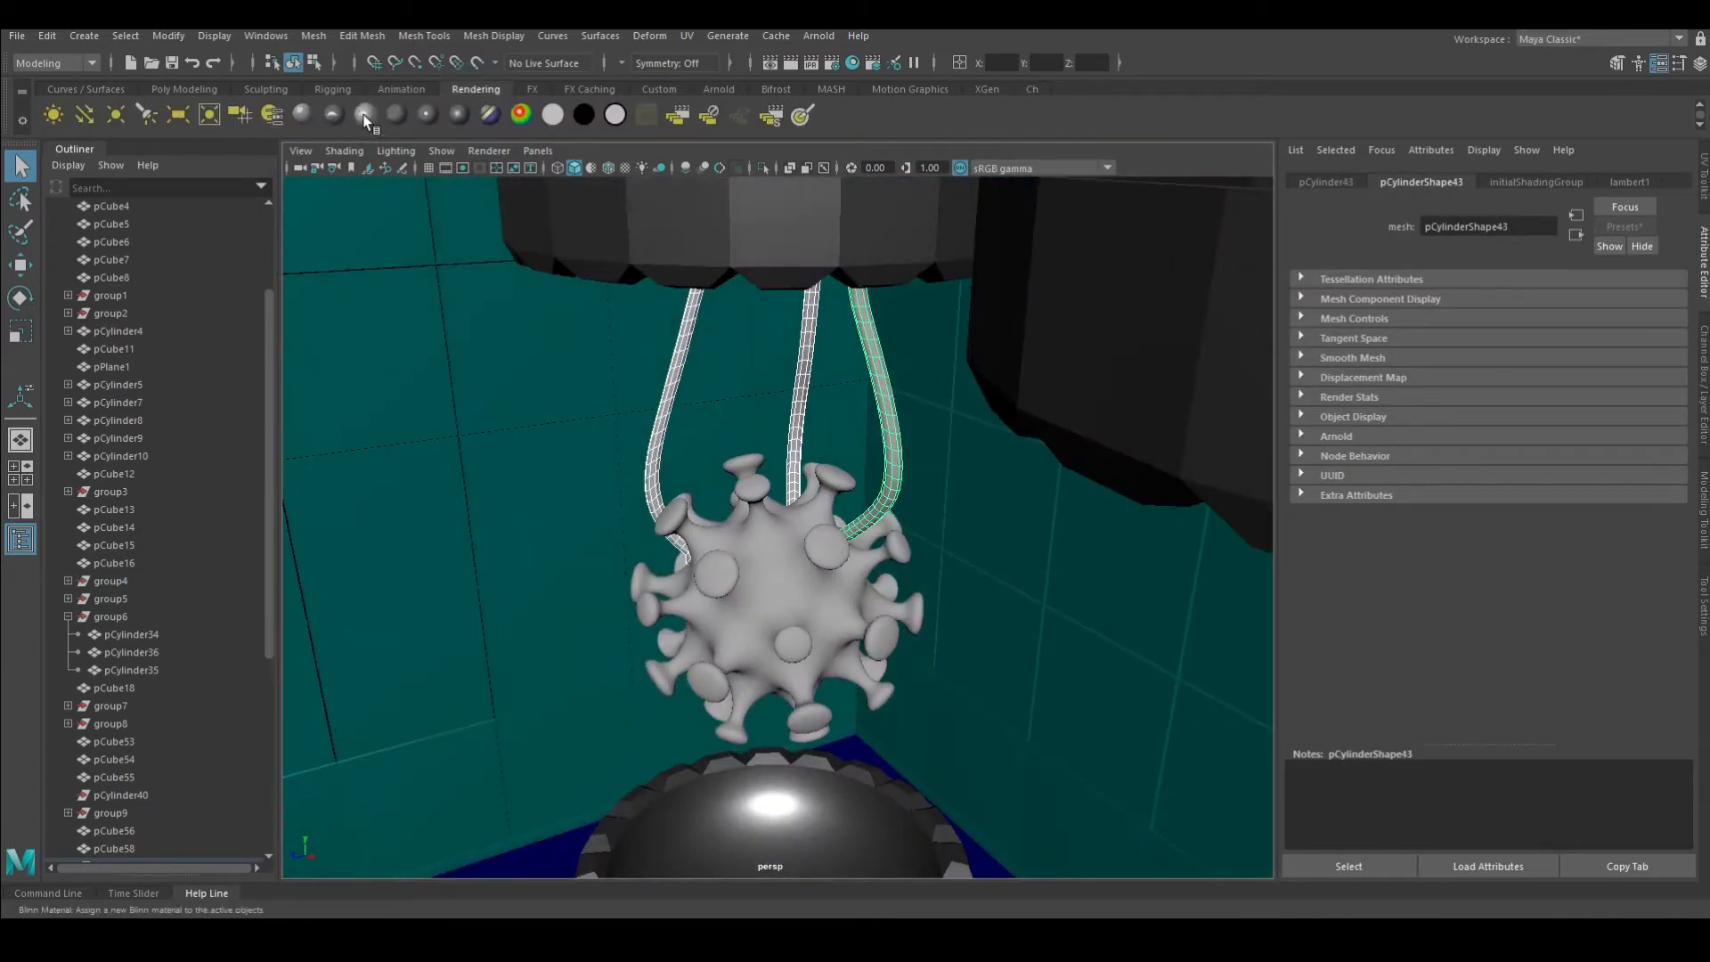
click(365, 115)
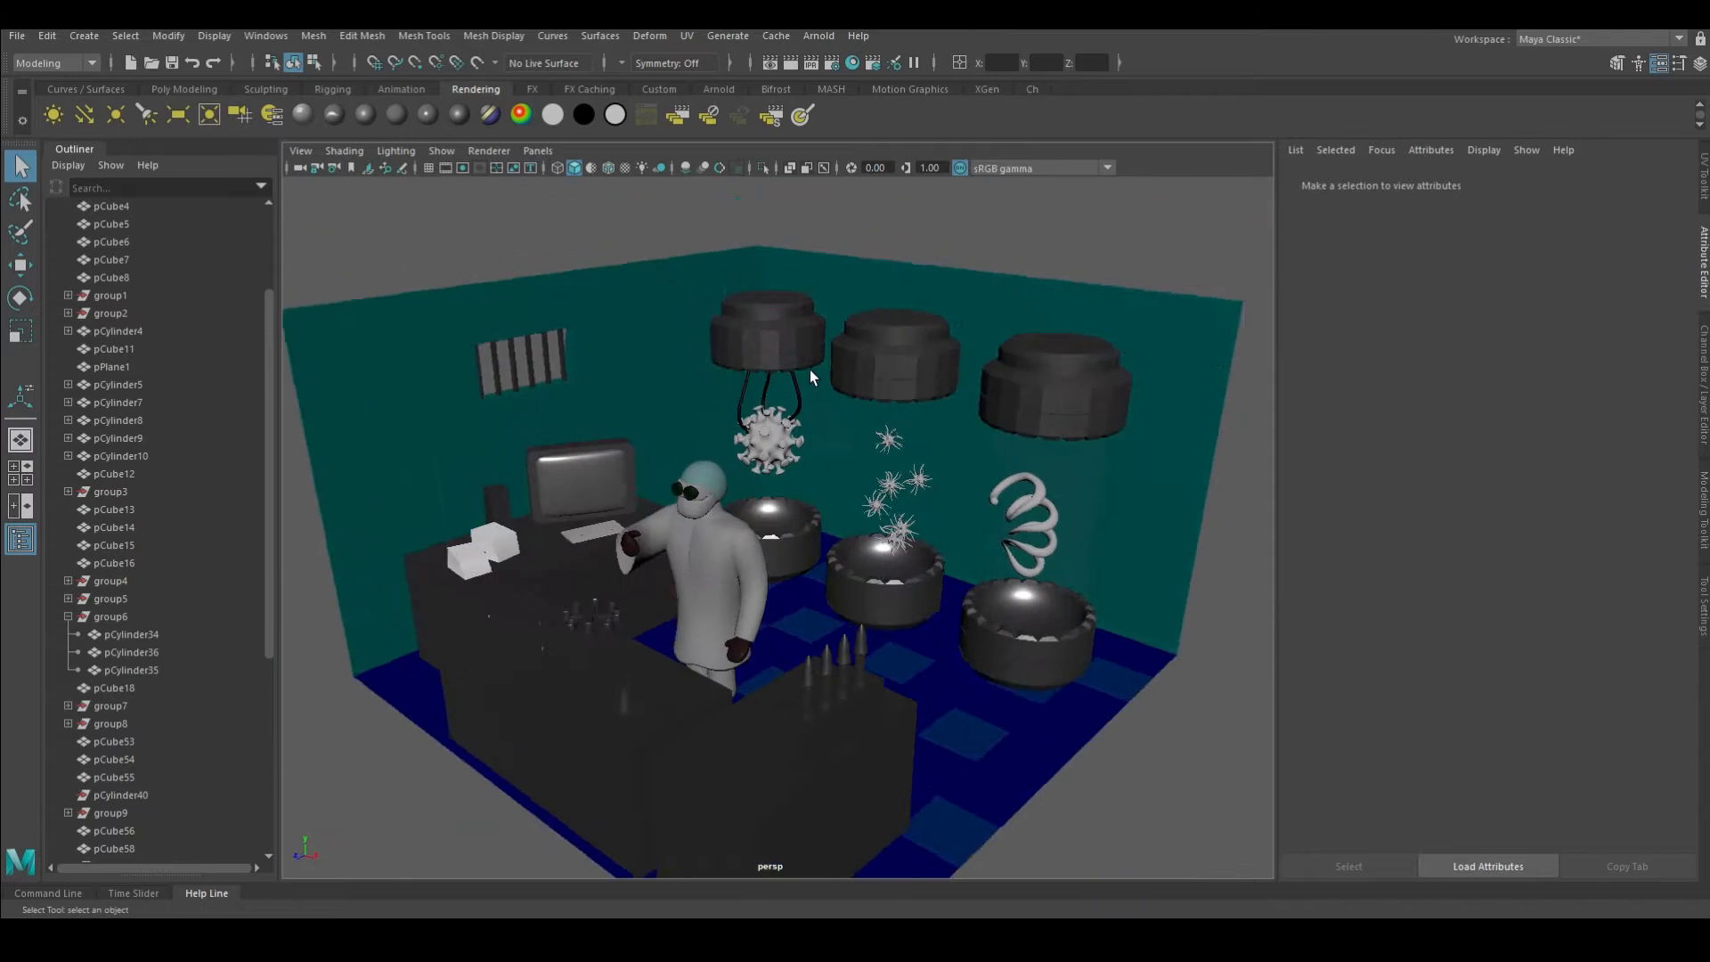
Assign a metallic Standard Surface material to the rack pCube58 and its four pointed tubes on the front bench and adjust its base colour
alt+drag(810, 371, 618, 542)
click(618, 542)
click(496, 706)
scroll(496, 706, down, 6)
scroll(973, 691, up, 6)
click(973, 691)
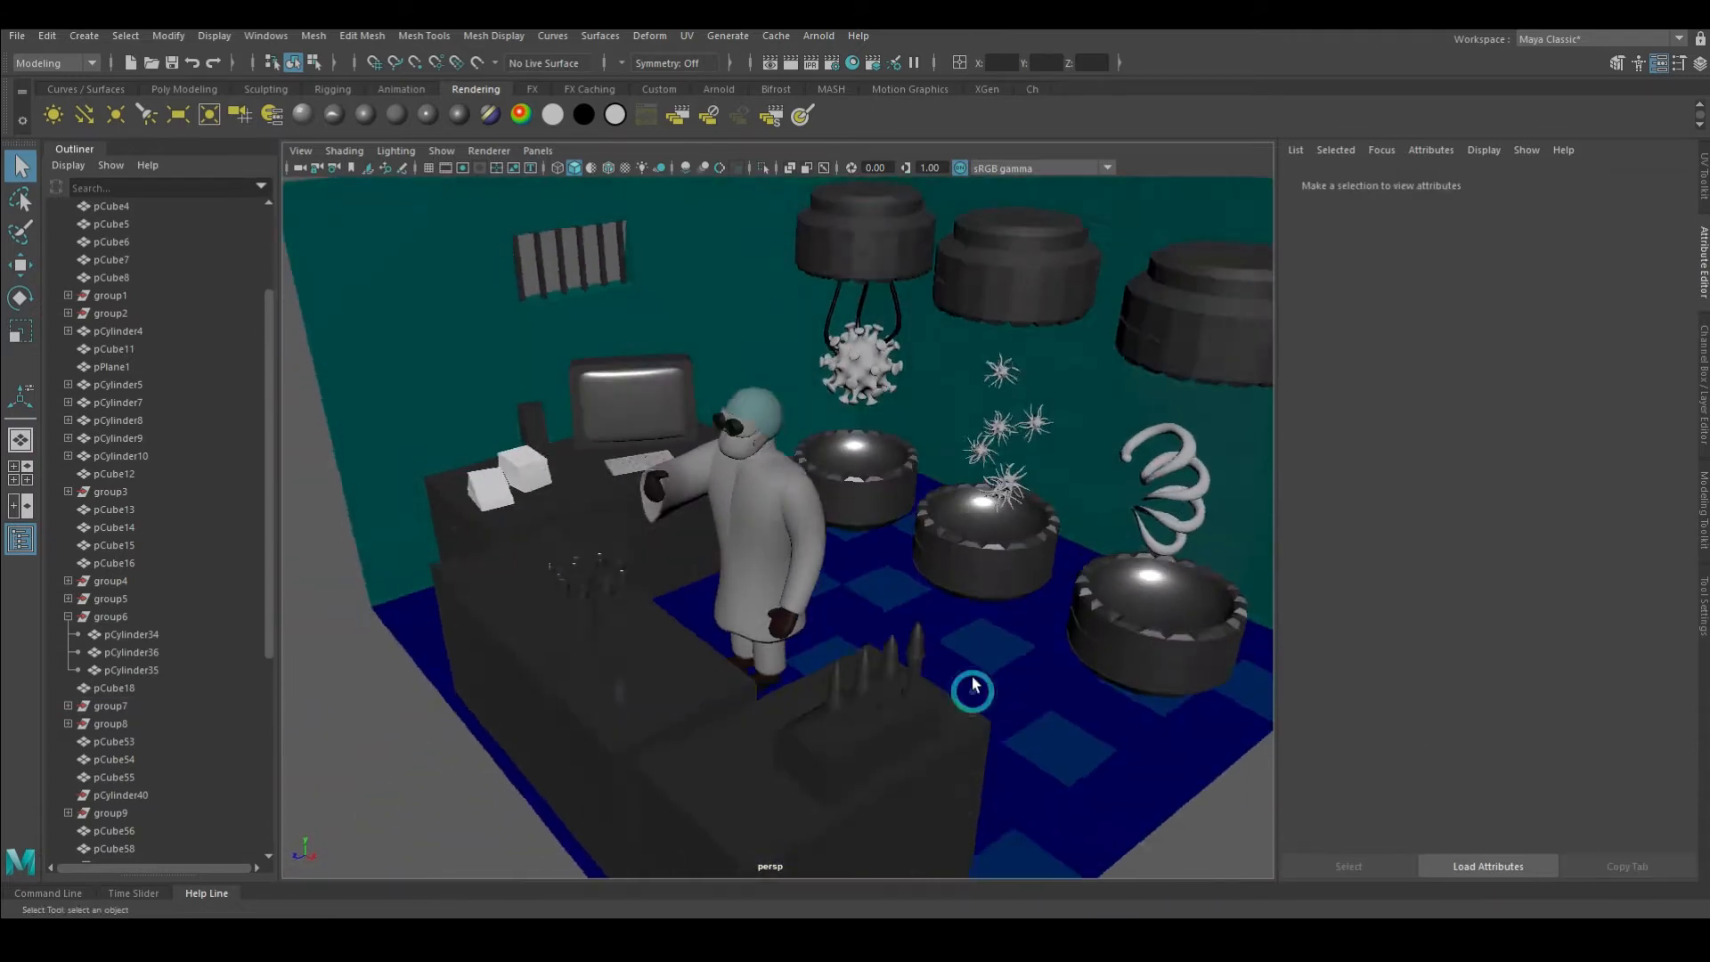
click(305, 111)
click(1456, 405)
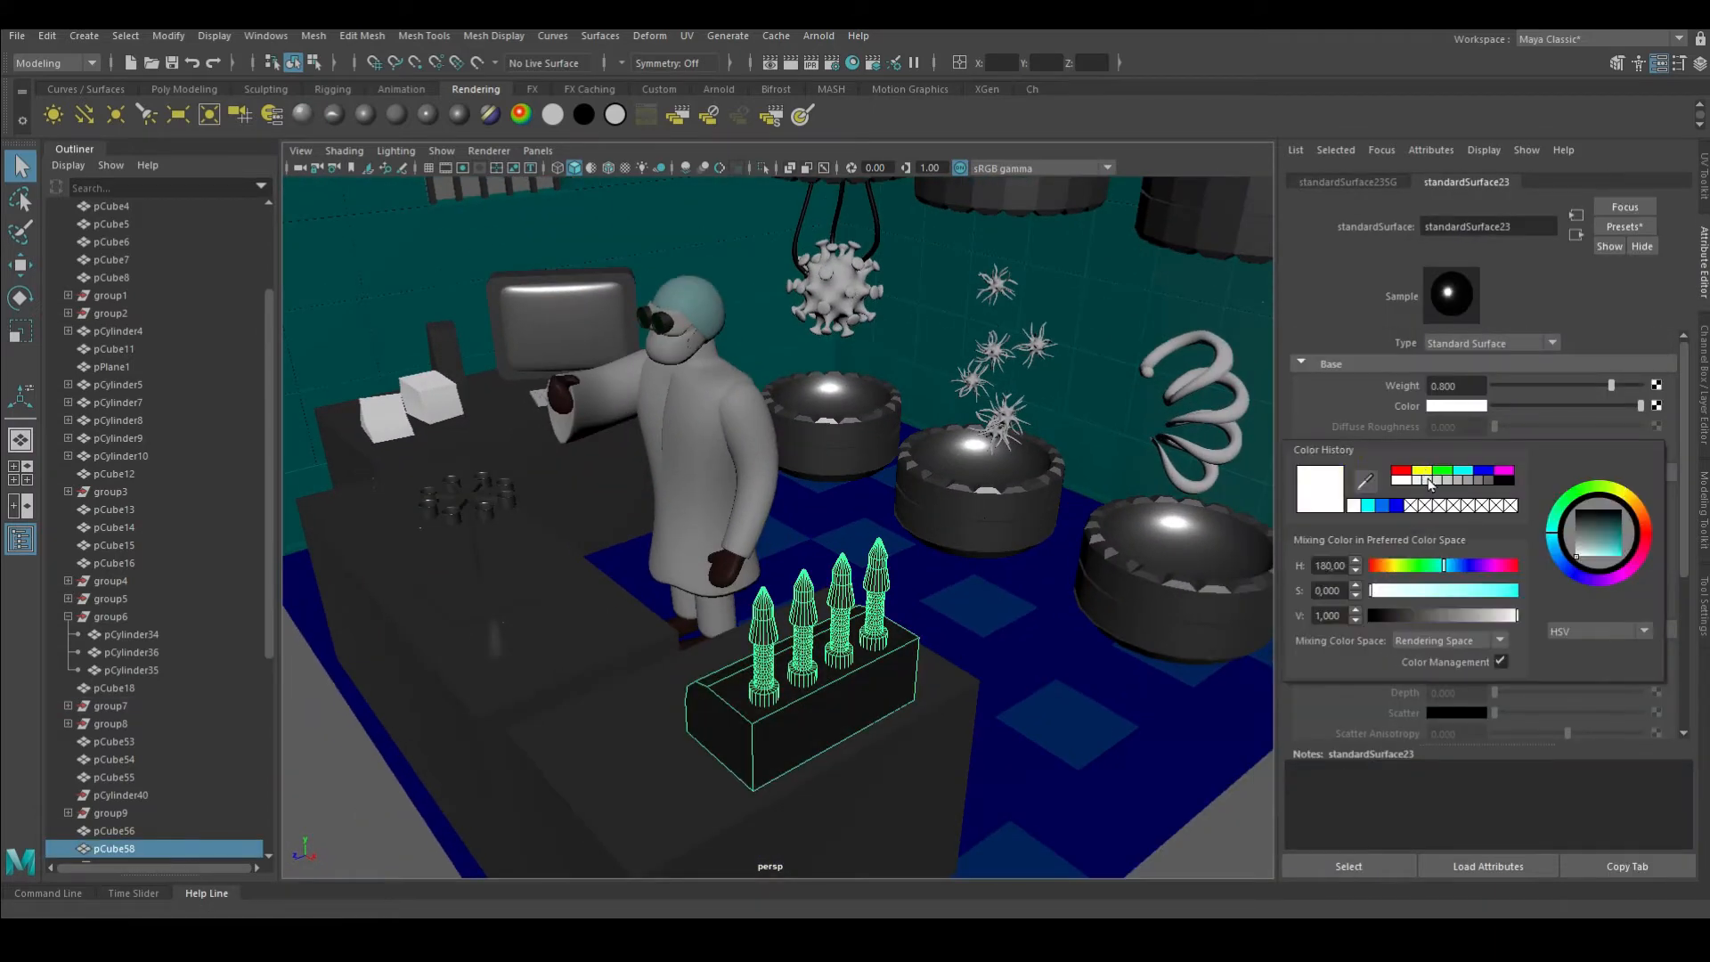
click(1236, 828)
Check how the whole laboratory is framed in the camera view using the resolution gate and its mask
alt+drag(899, 703, 992, 702)
scroll(947, 527, down, 7)
alt+drag(947, 526, 995, 525)
scroll(979, 529, up, 5)
scroll(995, 525, down, 2)
click(478, 168)
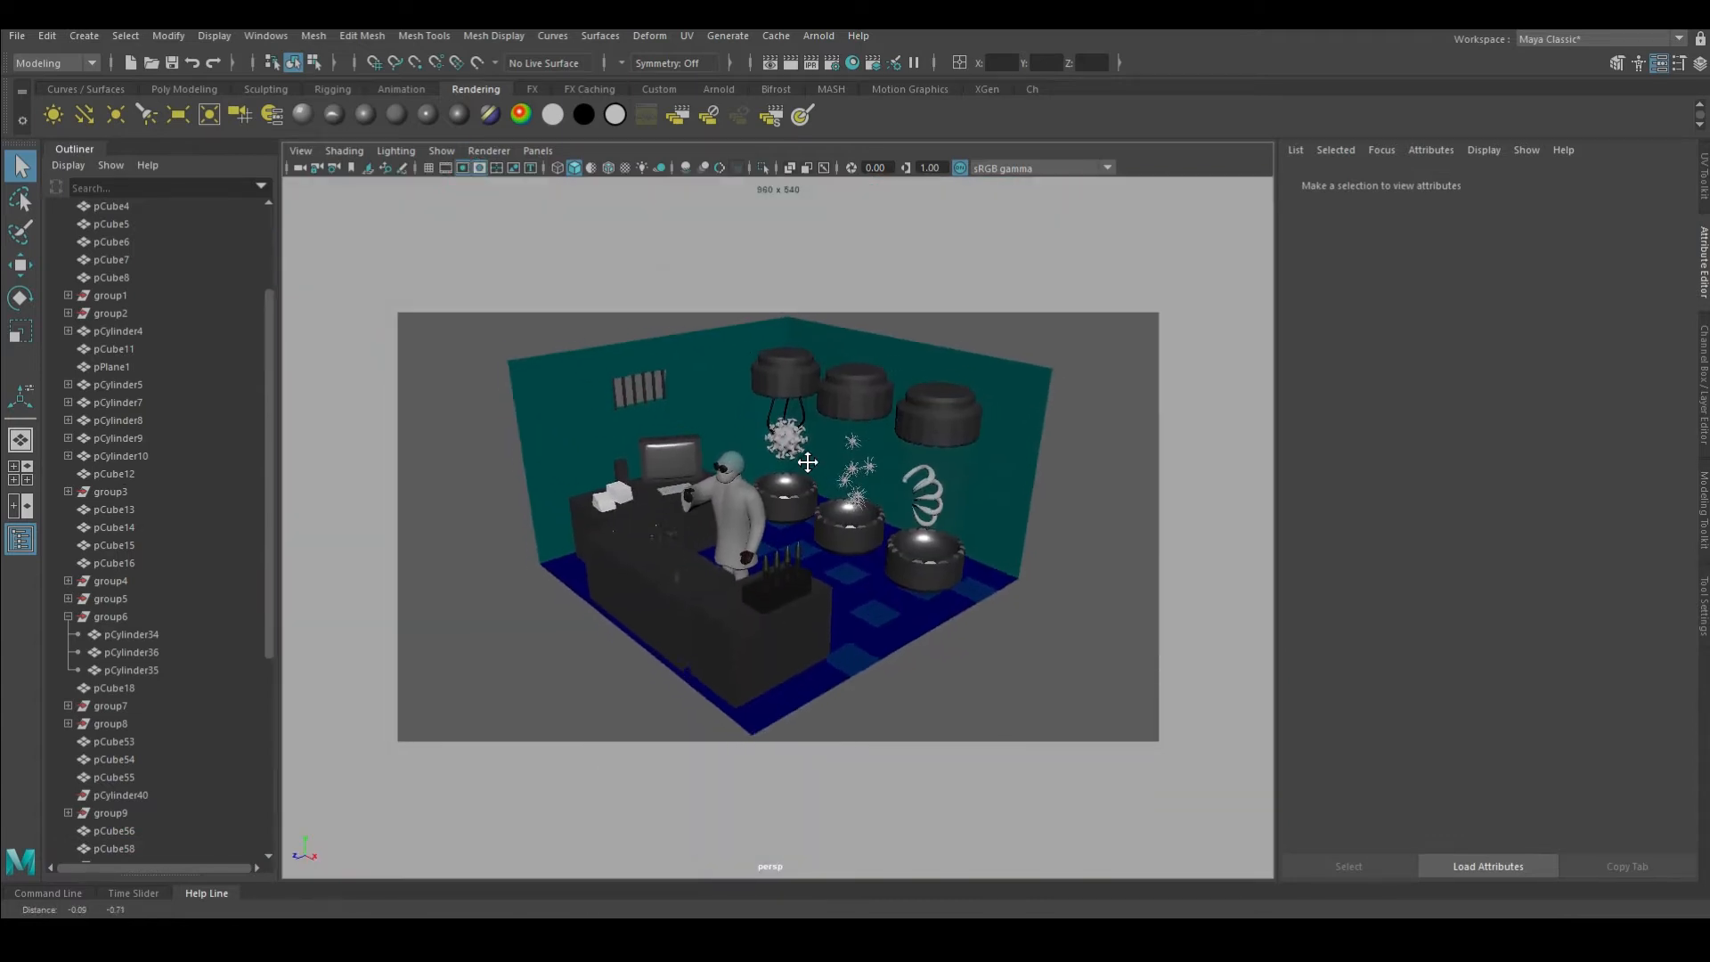
click(462, 168)
Assign a new Standard Surface material to the helix specimen pHelix1 and choose yellow as its base colour
scroll(1023, 439, up, 7)
alt+middle_drag(1024, 439, 955, 543)
click(700, 411)
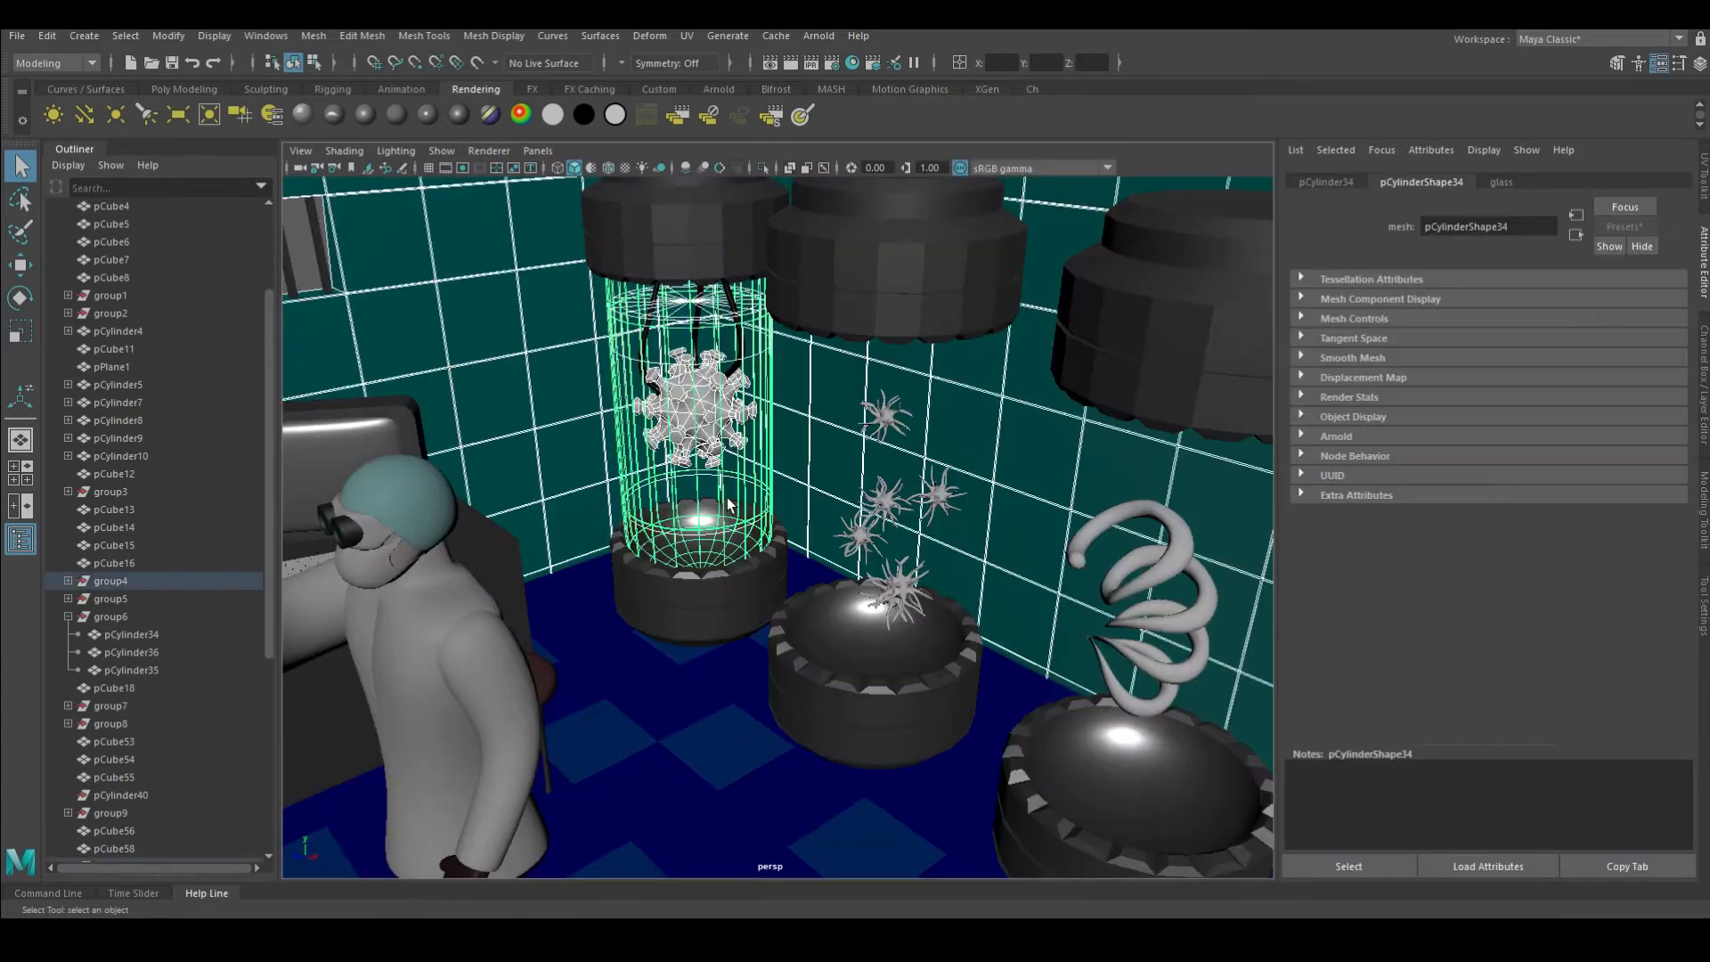
scroll(206, 766, down, 7)
click(179, 813)
mouse_move(659, 624)
alt+mouse_down()
mouse_move(874, 653)
mouse_move(668, 623)
alt+mouse_up()
scroll(712, 615, down, 3)
click(1158, 552)
alt+drag(1158, 552, 1104, 554)
click(139, 653)
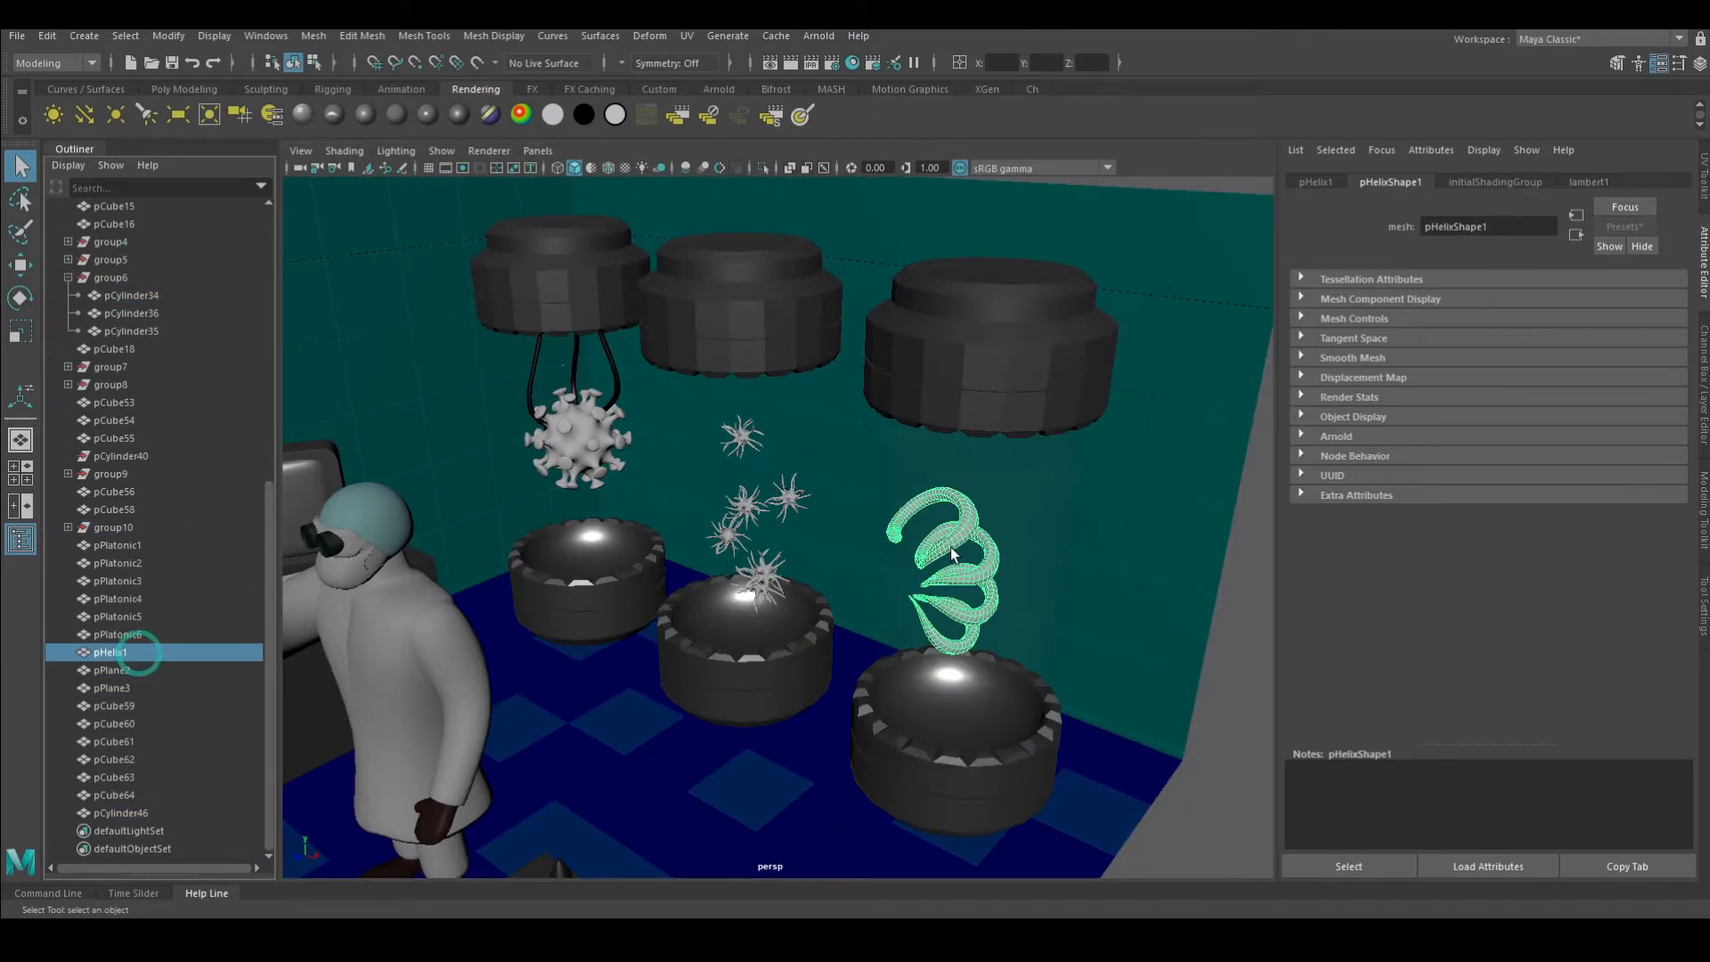
click(302, 119)
click(1448, 407)
click(1407, 367)
Change the helix material's base colour to orange and raise its metalness slightly
alt+drag(1033, 436, 923, 424)
alt+drag(614, 450, 684, 453)
scroll(726, 458, down, 1)
click(1470, 407)
drag(1399, 454, 1382, 456)
alt+drag(980, 481, 1007, 481)
drag(1495, 449, 1519, 448)
Assign a new Standard Surface material to the spiky specimens pPlatonic1 to pPlatonic6 and colour it olive green
scroll(818, 546, up, 2)
click(1059, 525)
alt+drag(818, 547, 891, 575)
scroll(784, 552, up, 2)
drag(712, 521, 732, 541)
click(140, 569)
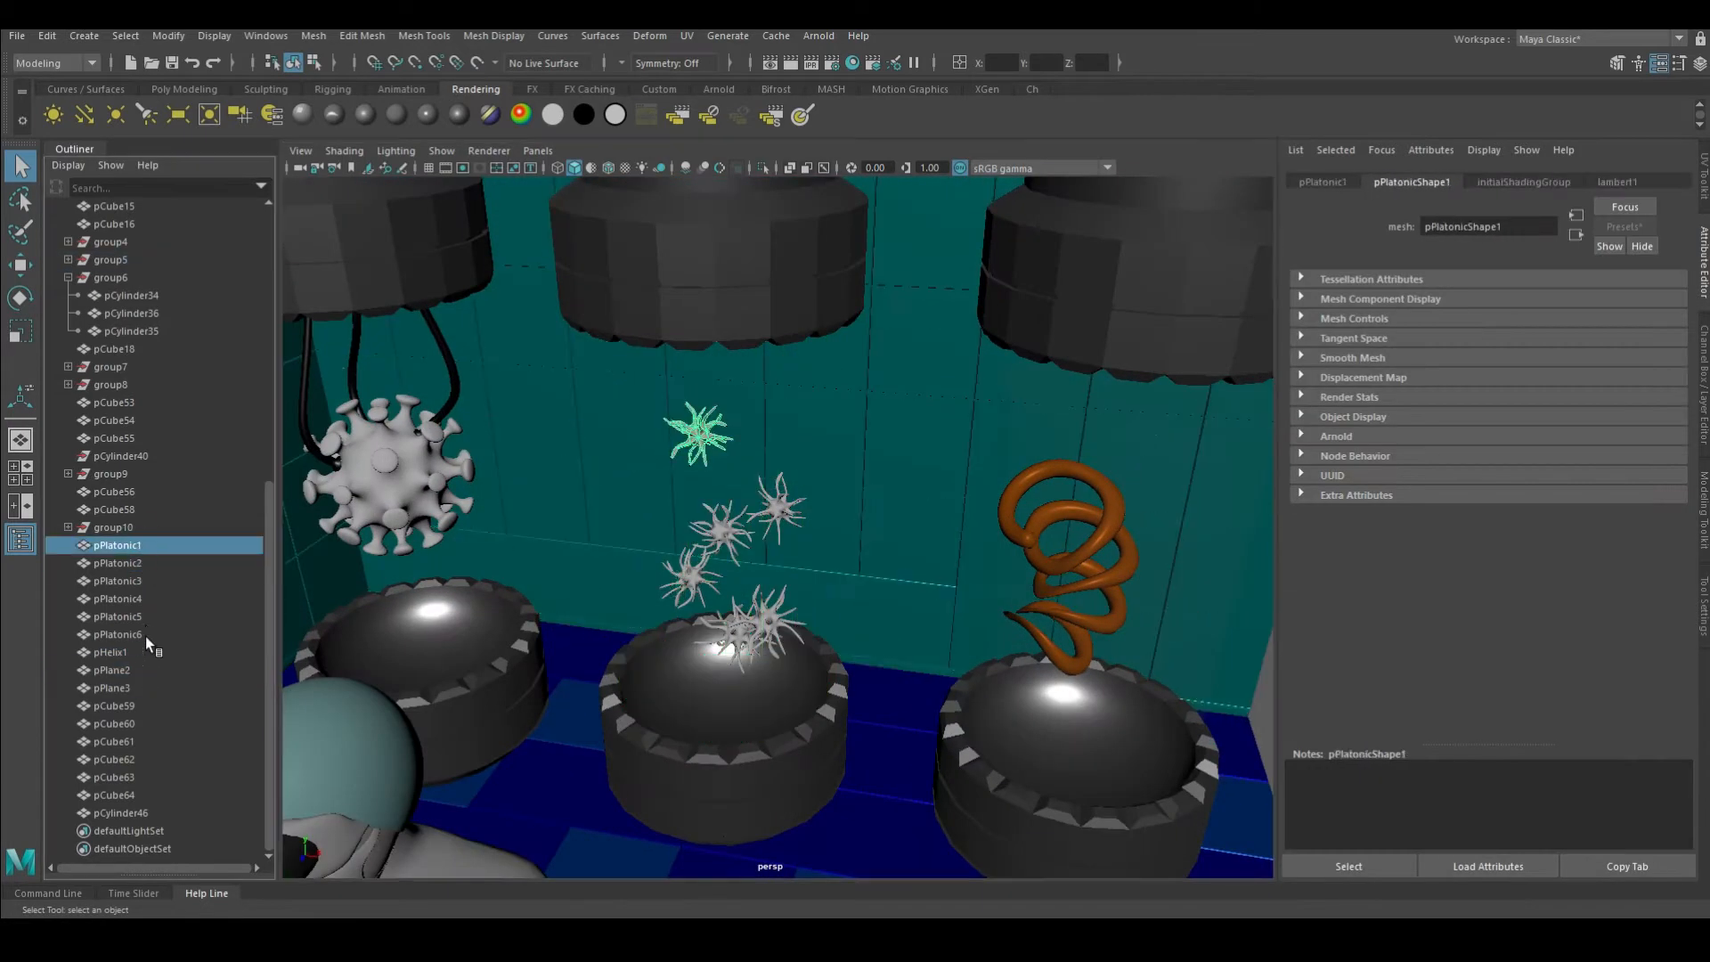
shift+click(147, 634)
click(303, 116)
click(1461, 407)
click(1433, 363)
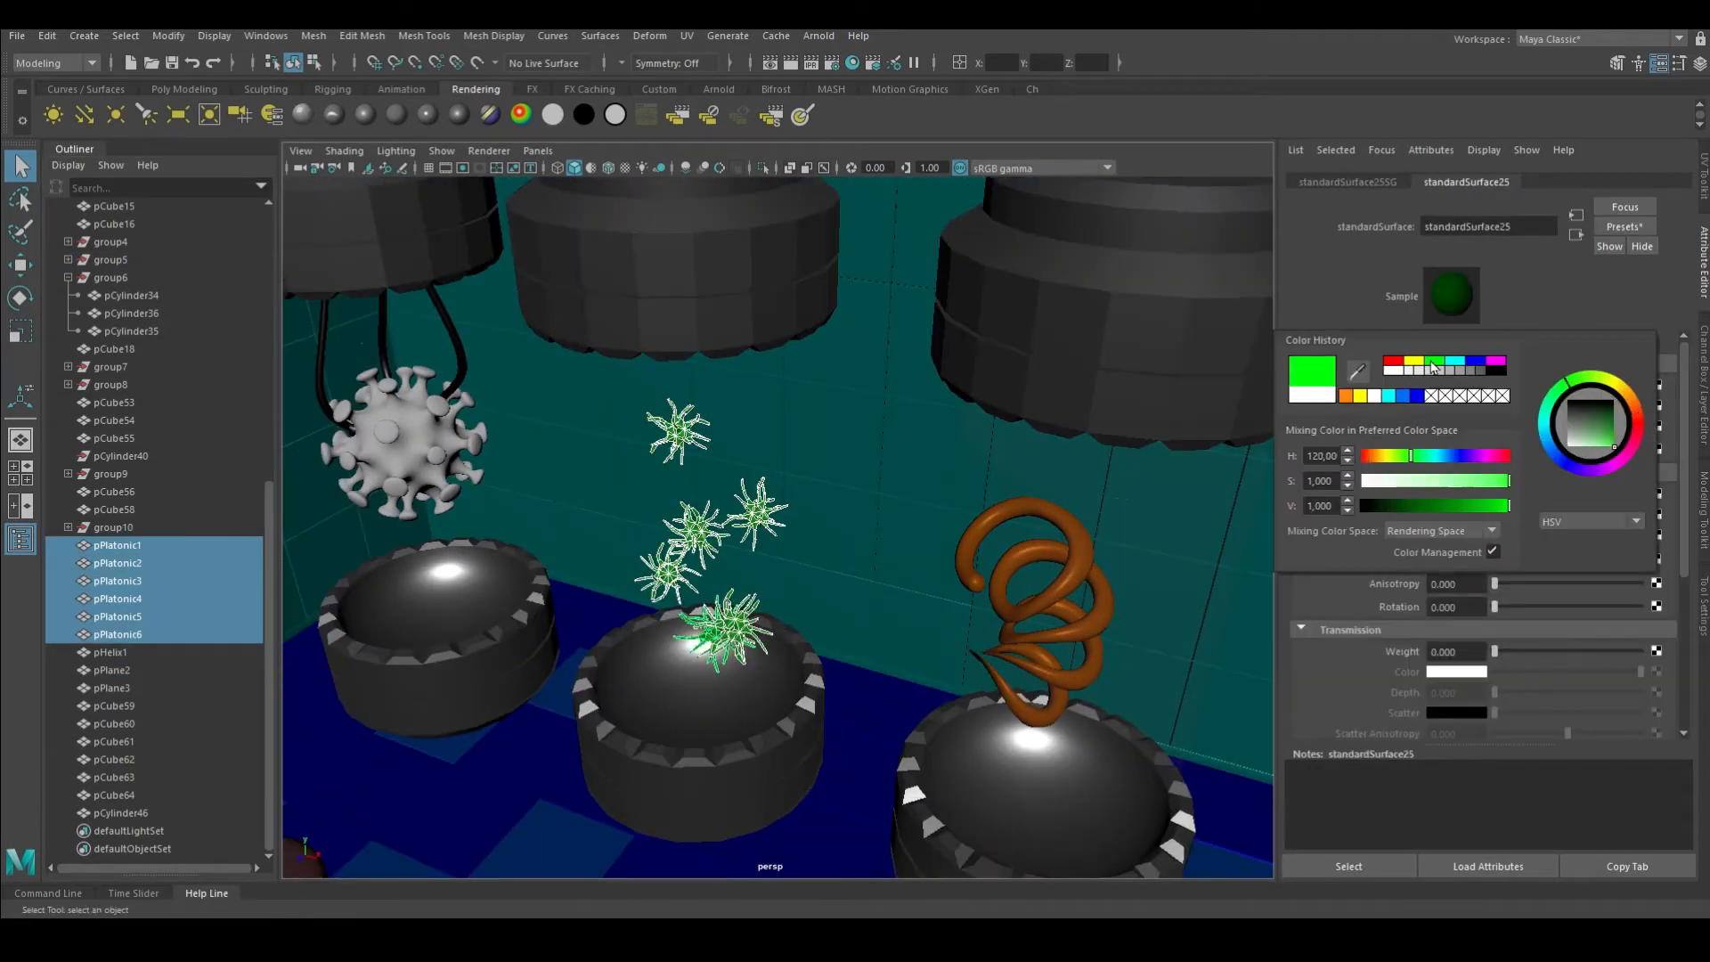
alt+drag(996, 519, 998, 494)
click(1455, 407)
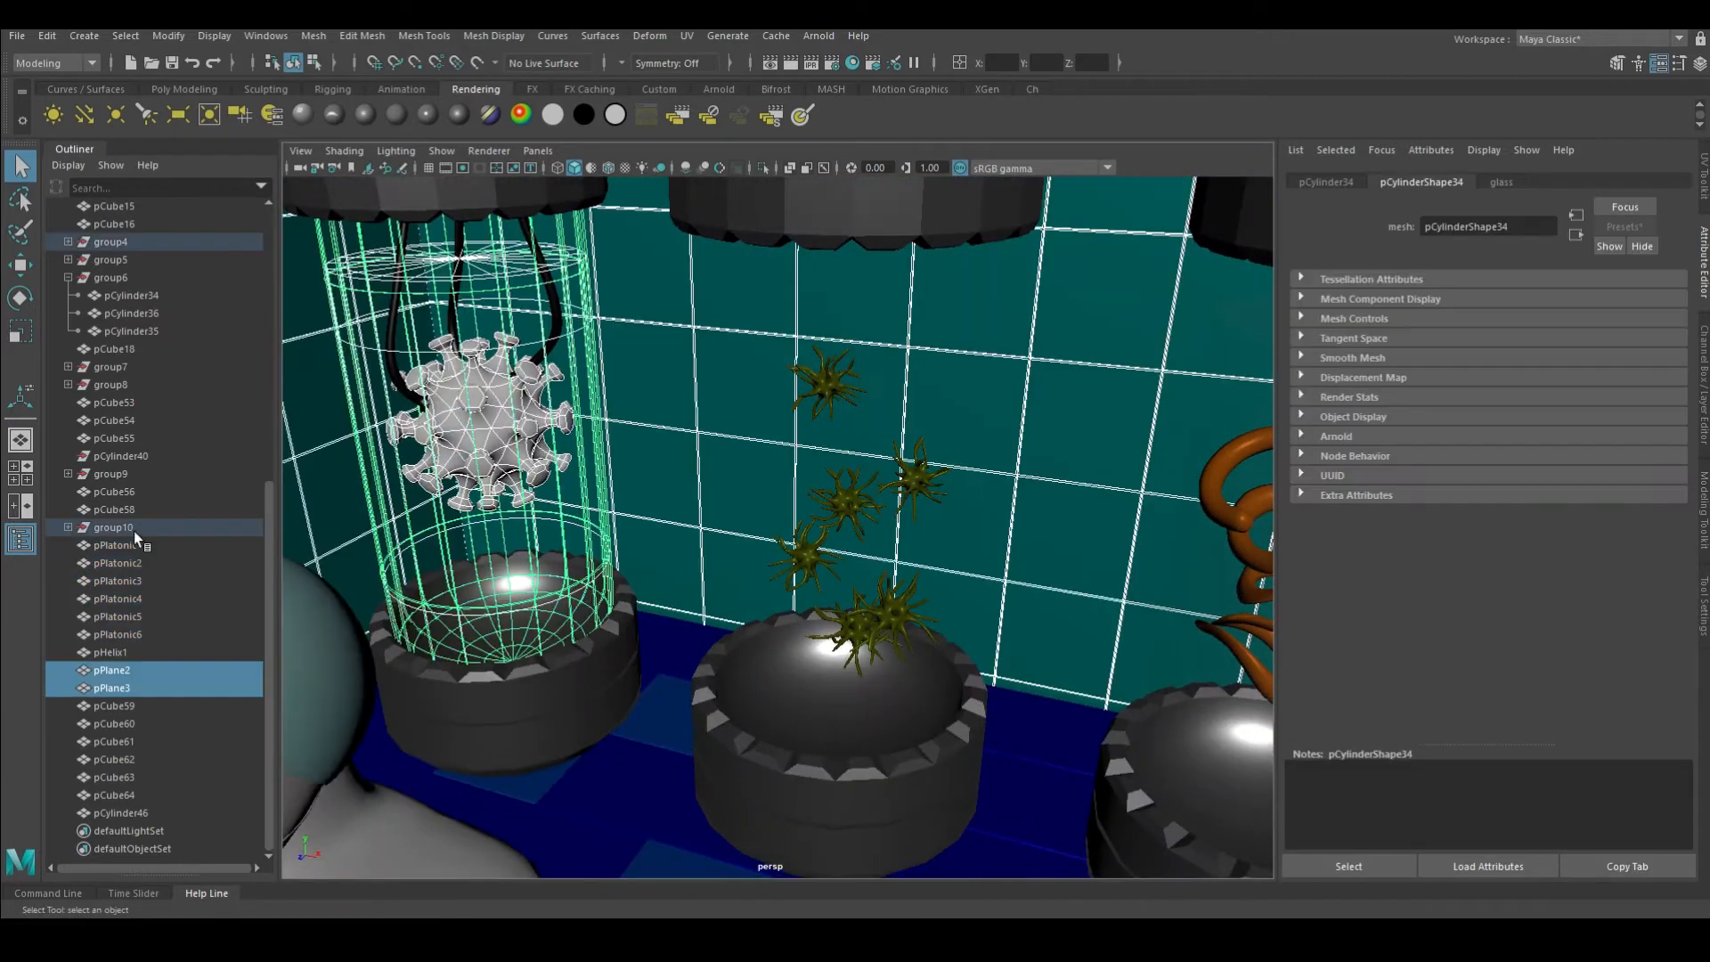
Expand group10 and group4 and look through their meshes for the virus body in the first tube
click(139, 673)
drag(749, 312, 535, 427)
drag(675, 365, 534, 437)
click(69, 528)
click(133, 599)
click(135, 334)
drag(674, 365, 525, 443)
click(140, 745)
click(584, 383)
drag(673, 365, 534, 437)
shift+click(677, 375)
click(68, 242)
click(138, 296)
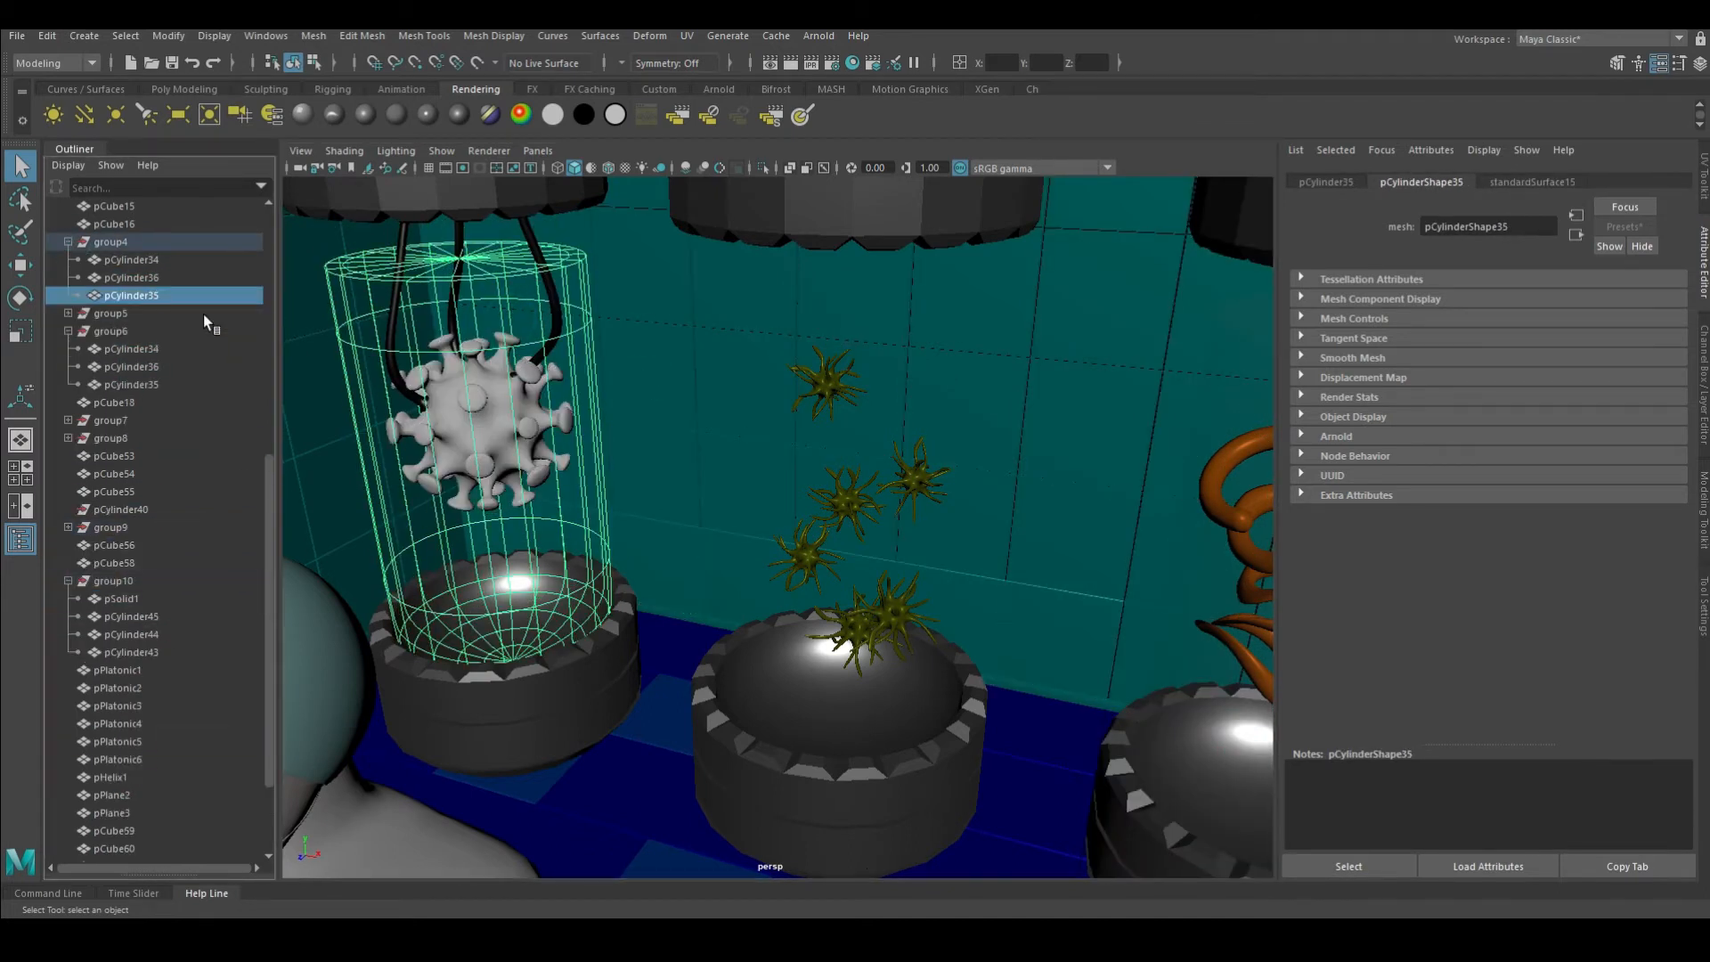
Assign a new Standard Surface material to the virus body pSolid1 under group10, colour it pale red and raise its metalness slightly
click(173, 650)
click(161, 580)
scroll(729, 500, up, 4)
click(729, 500)
scroll(774, 481, down, 4)
alt+drag(784, 472, 852, 433)
click(145, 655)
click(141, 634)
click(684, 477)
click(305, 115)
click(1479, 410)
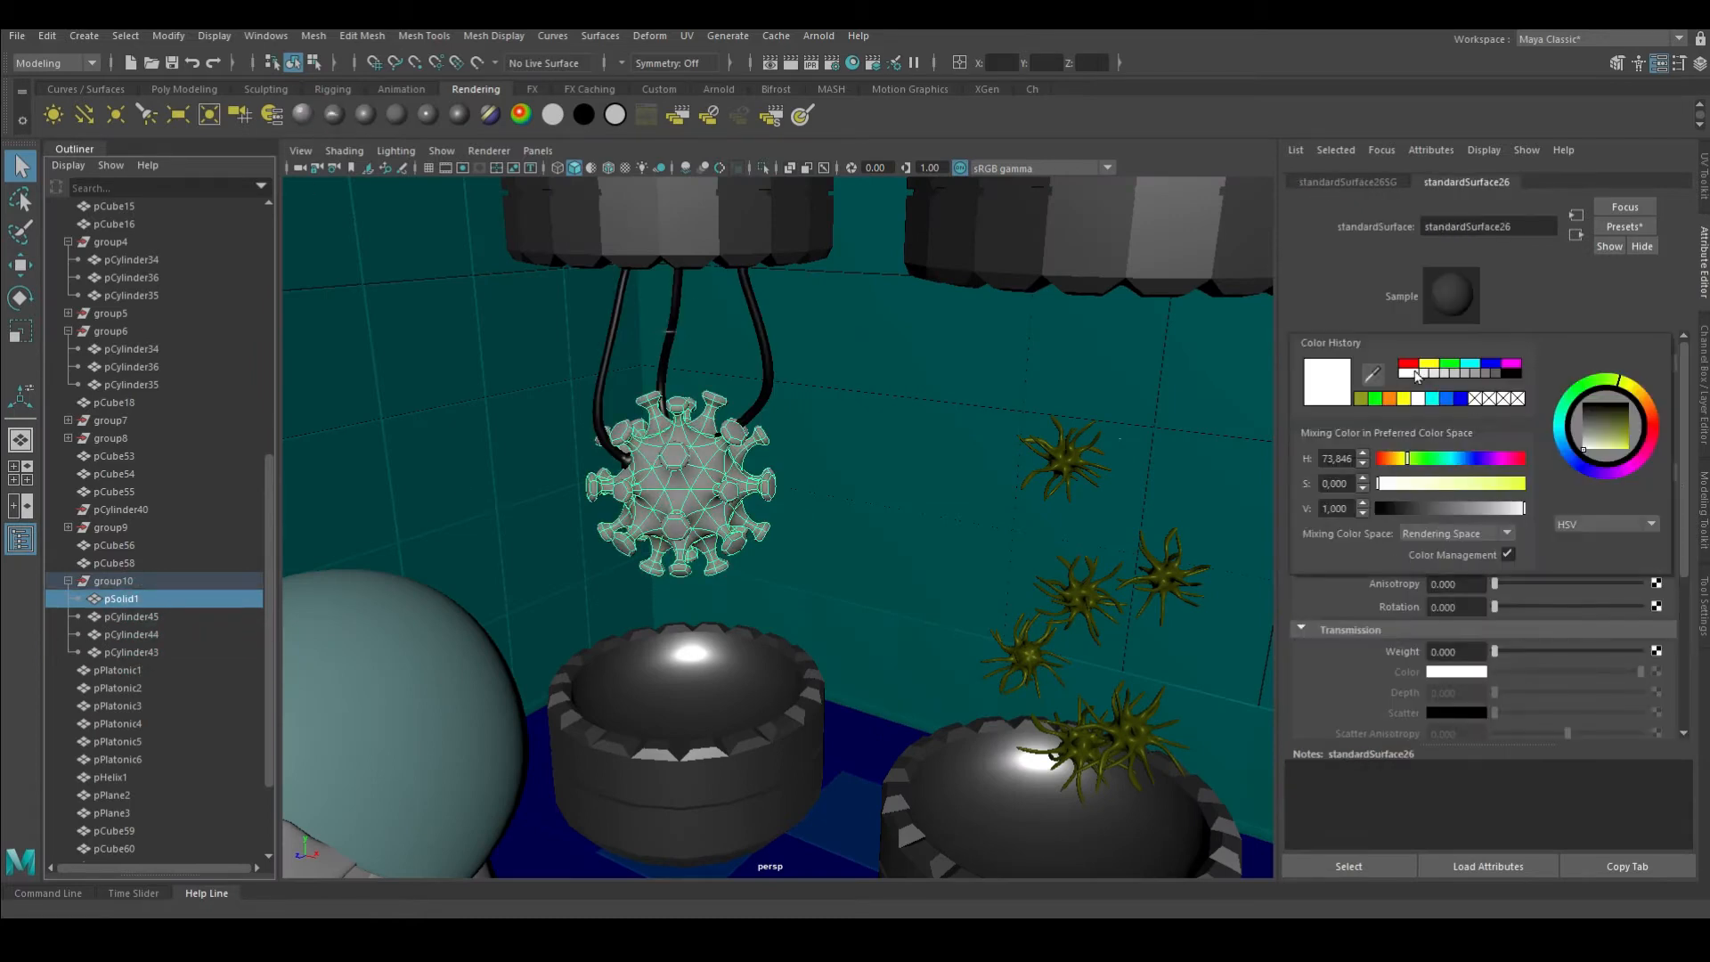
click(1409, 364)
click(1435, 484)
drag(1495, 450, 1531, 450)
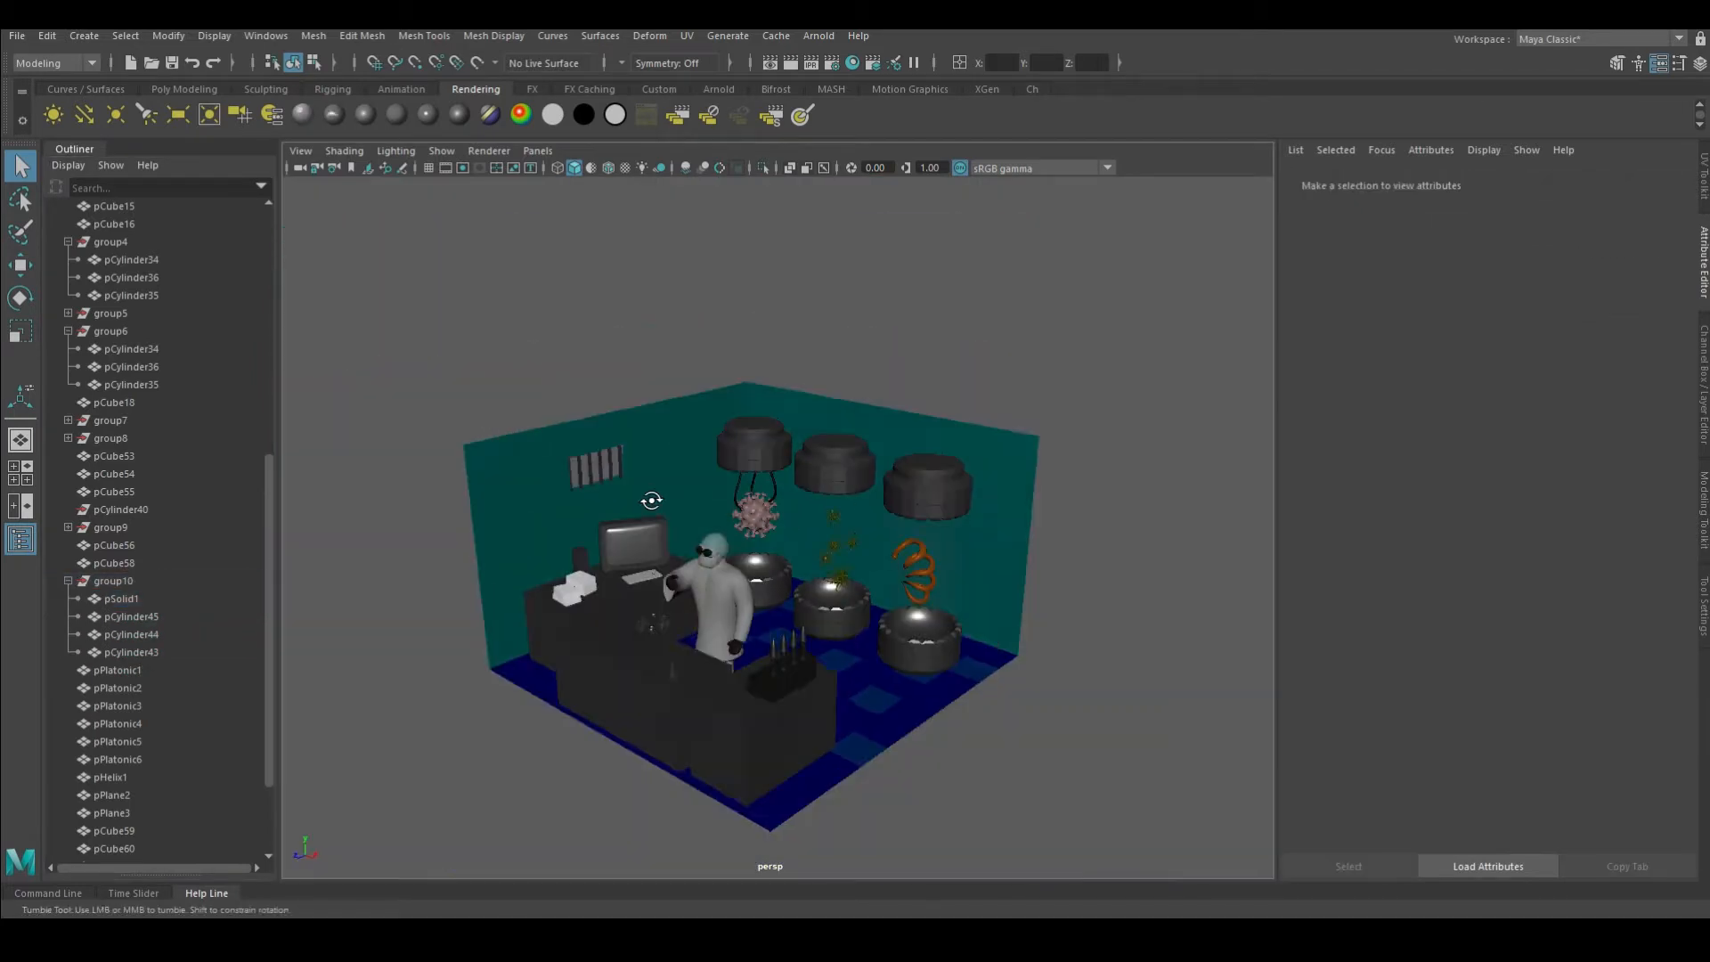
Frame the whole laboratory inside the resolution gate and show the gate mask
scroll(623, 330, up, 3)
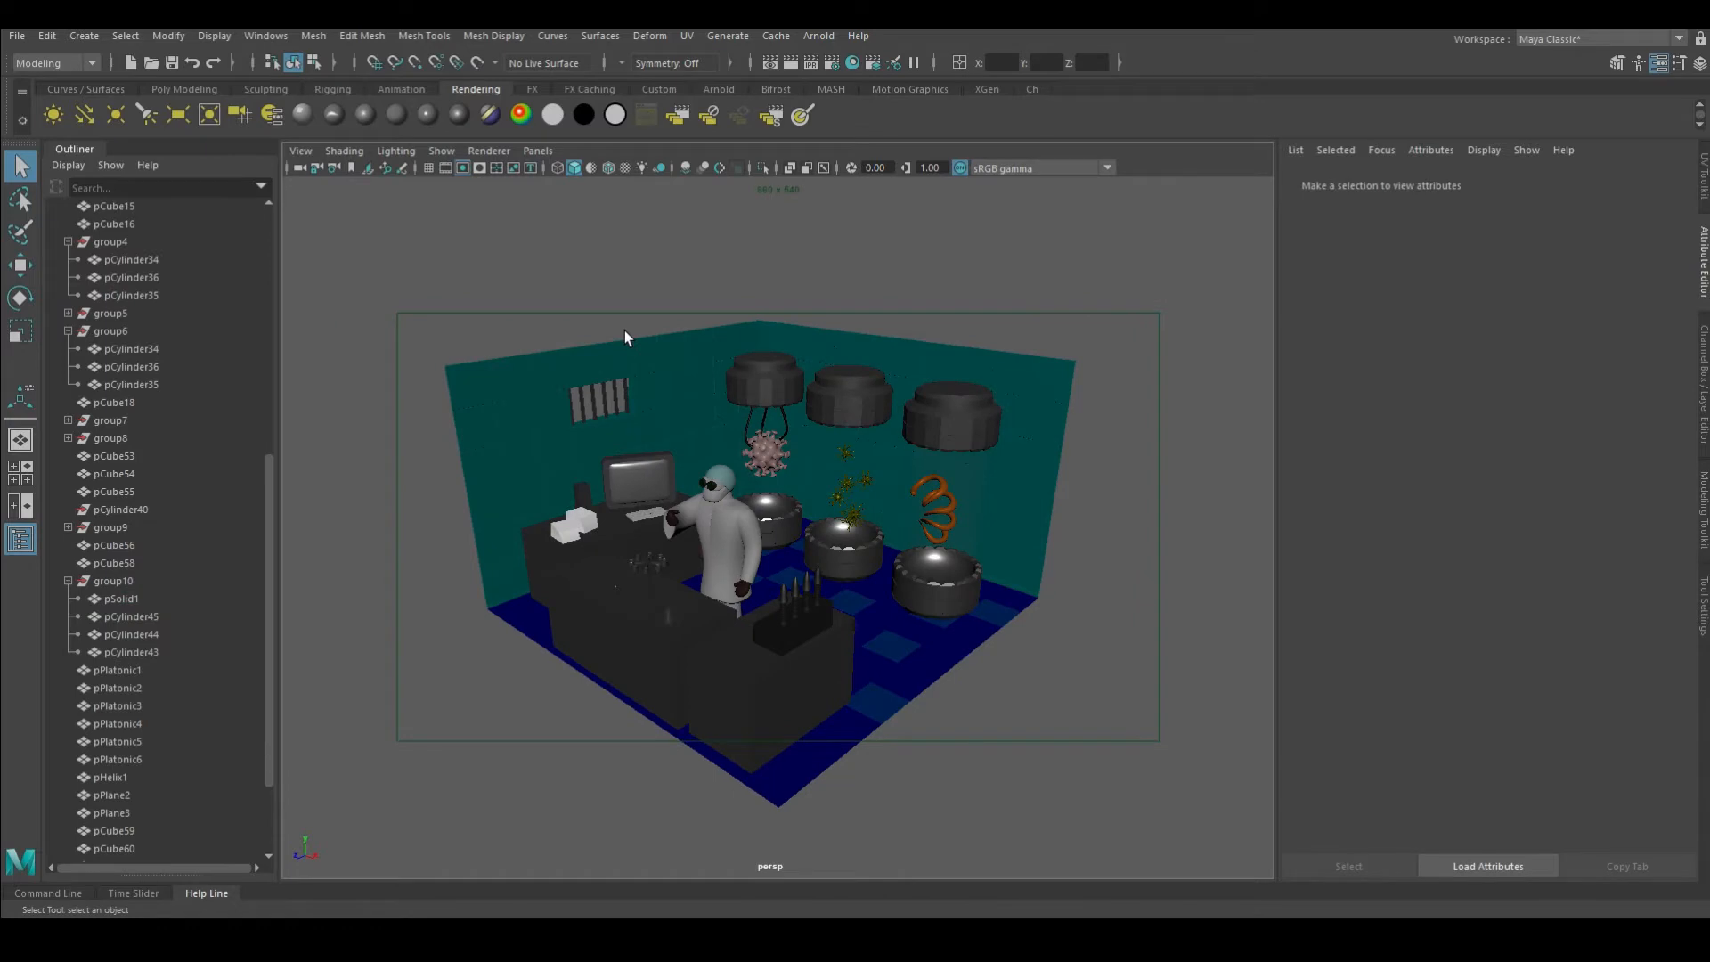
click(479, 167)
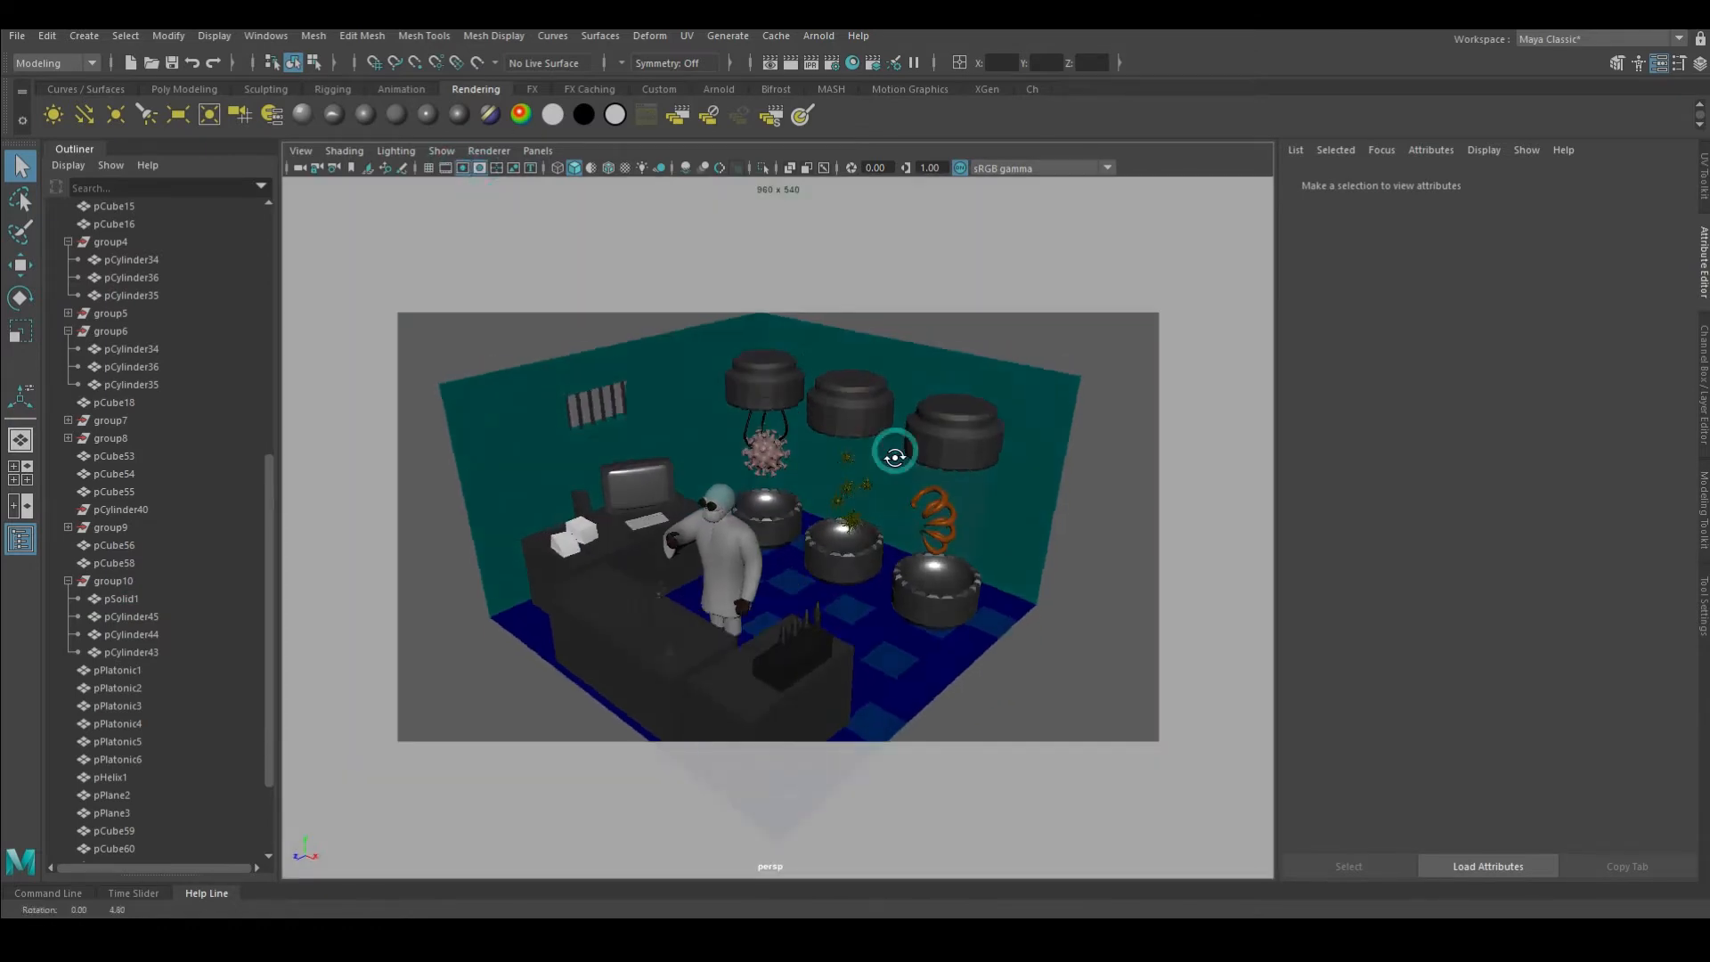
Add a directional light and rotate it to about -41, 12 and -7 degrees in X, Y and Z
click(116, 114)
click(20, 298)
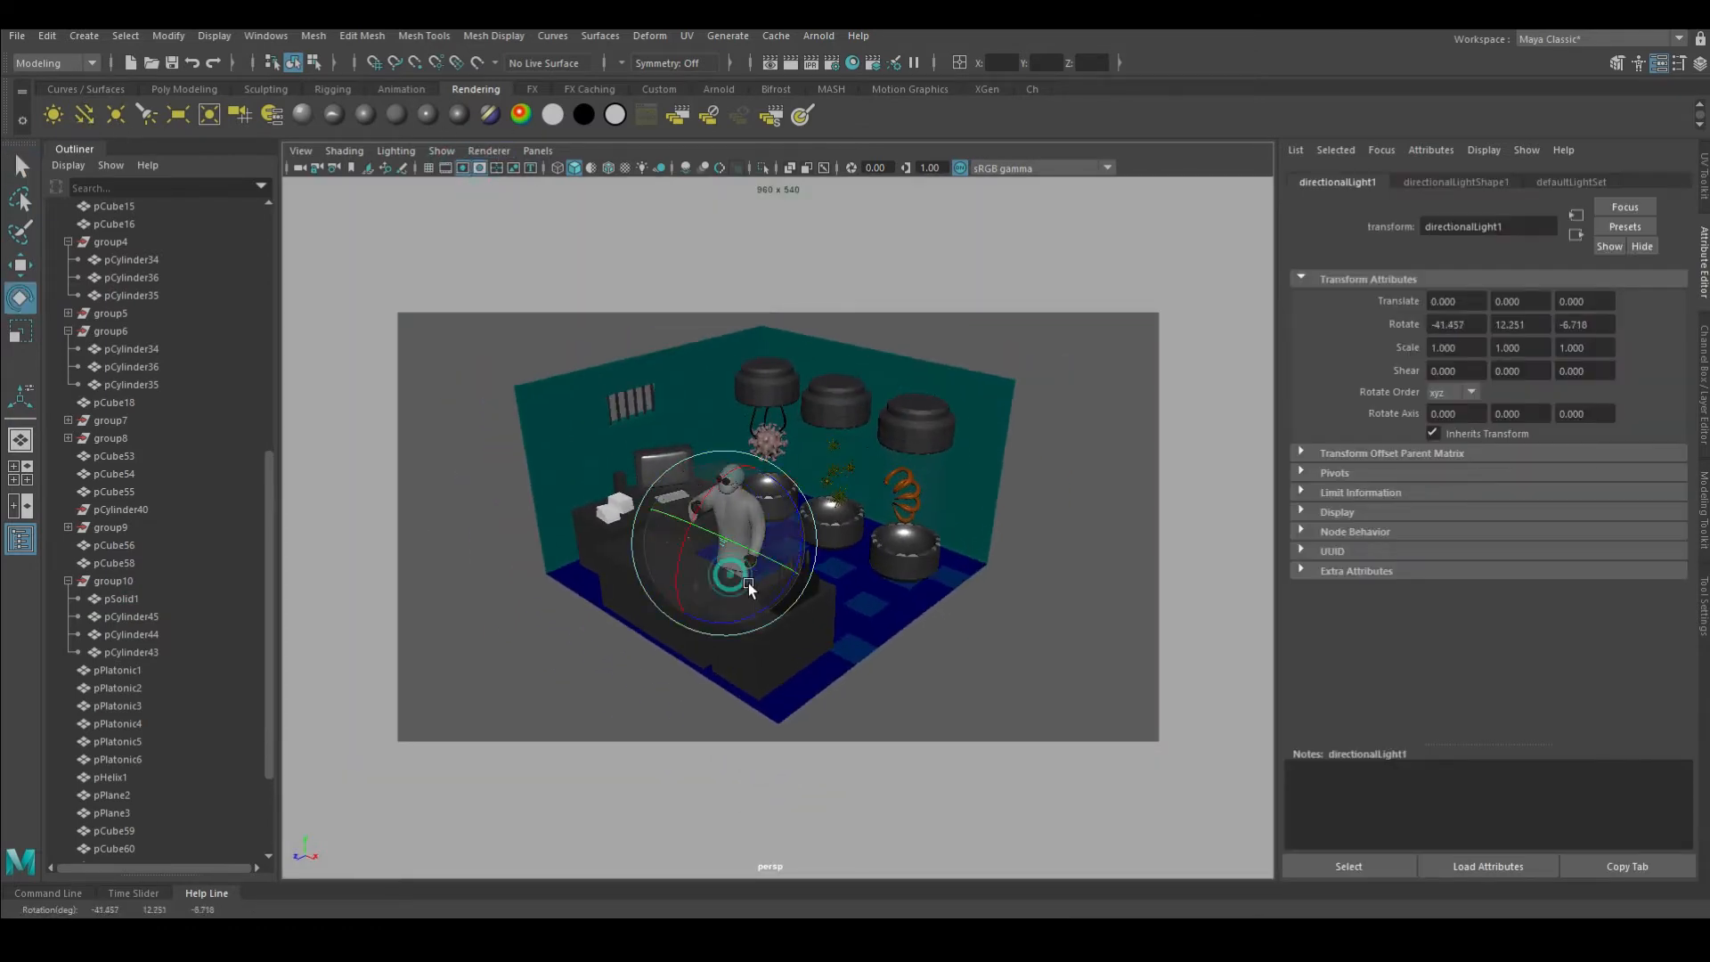
Add a physical sky as the Arnold environment background and colour its ground albedo dark teal
click(810, 62)
click(103, 109)
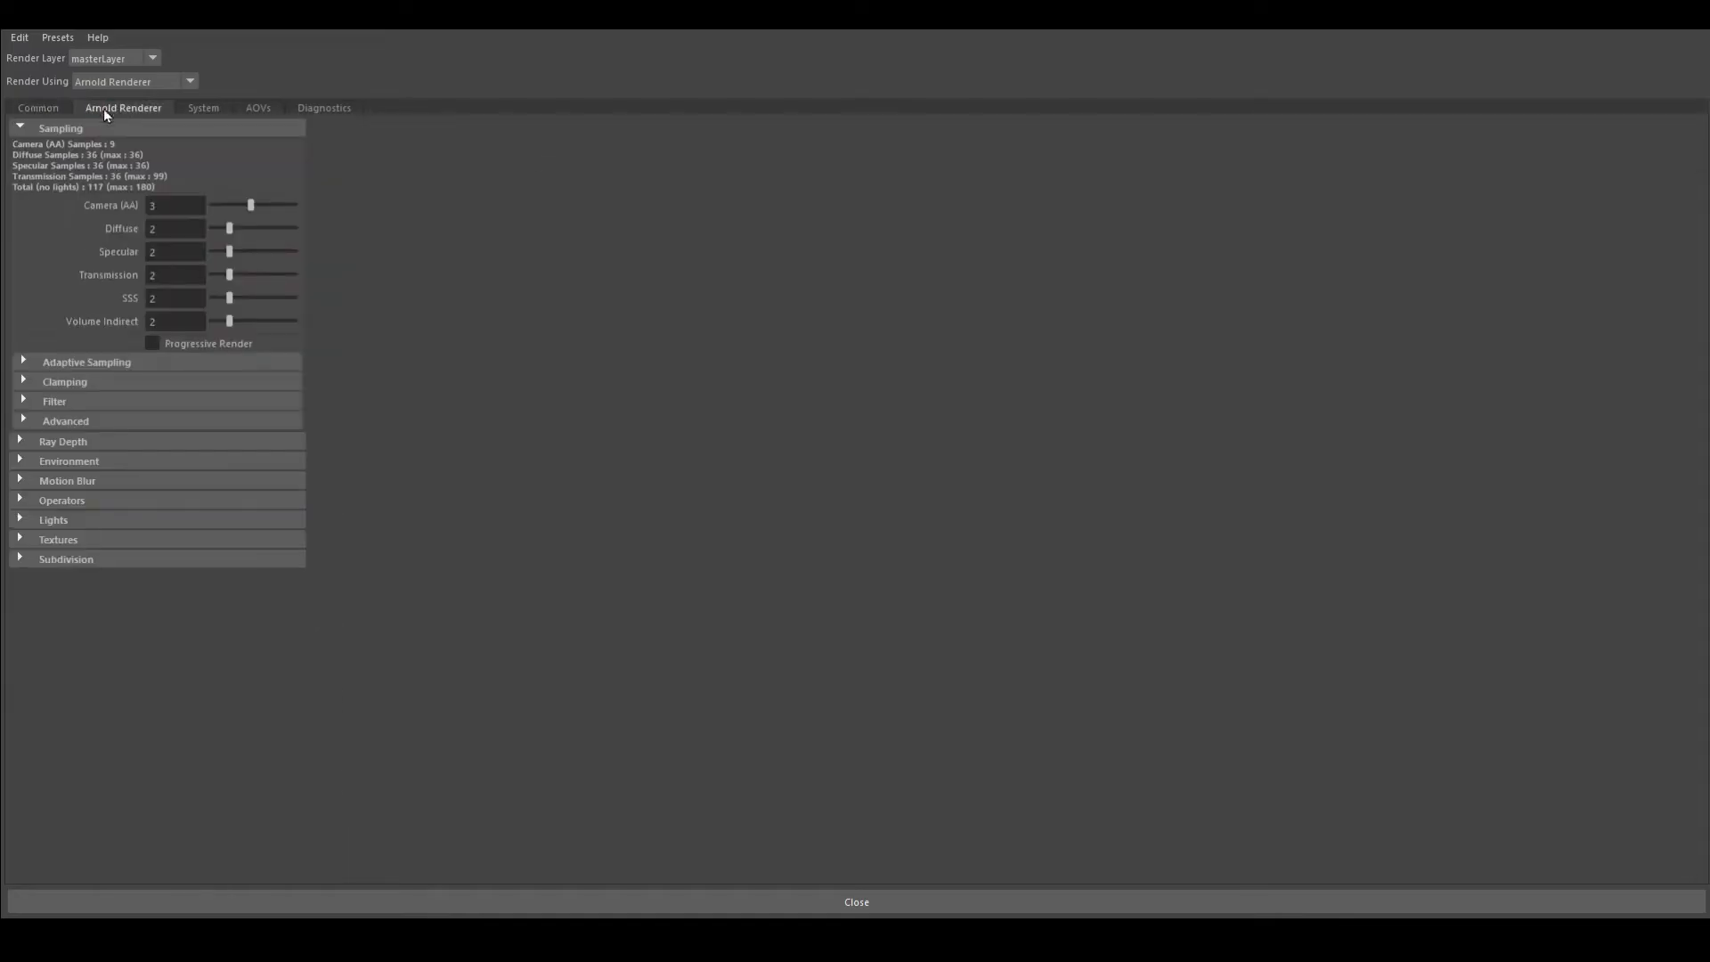
click(69, 462)
click(344, 485)
click(427, 546)
click(1459, 395)
click(1462, 391)
click(1353, 375)
click(991, 427)
Test-render the laboratory, disable the physical sky's sun and render the scene again
click(791, 63)
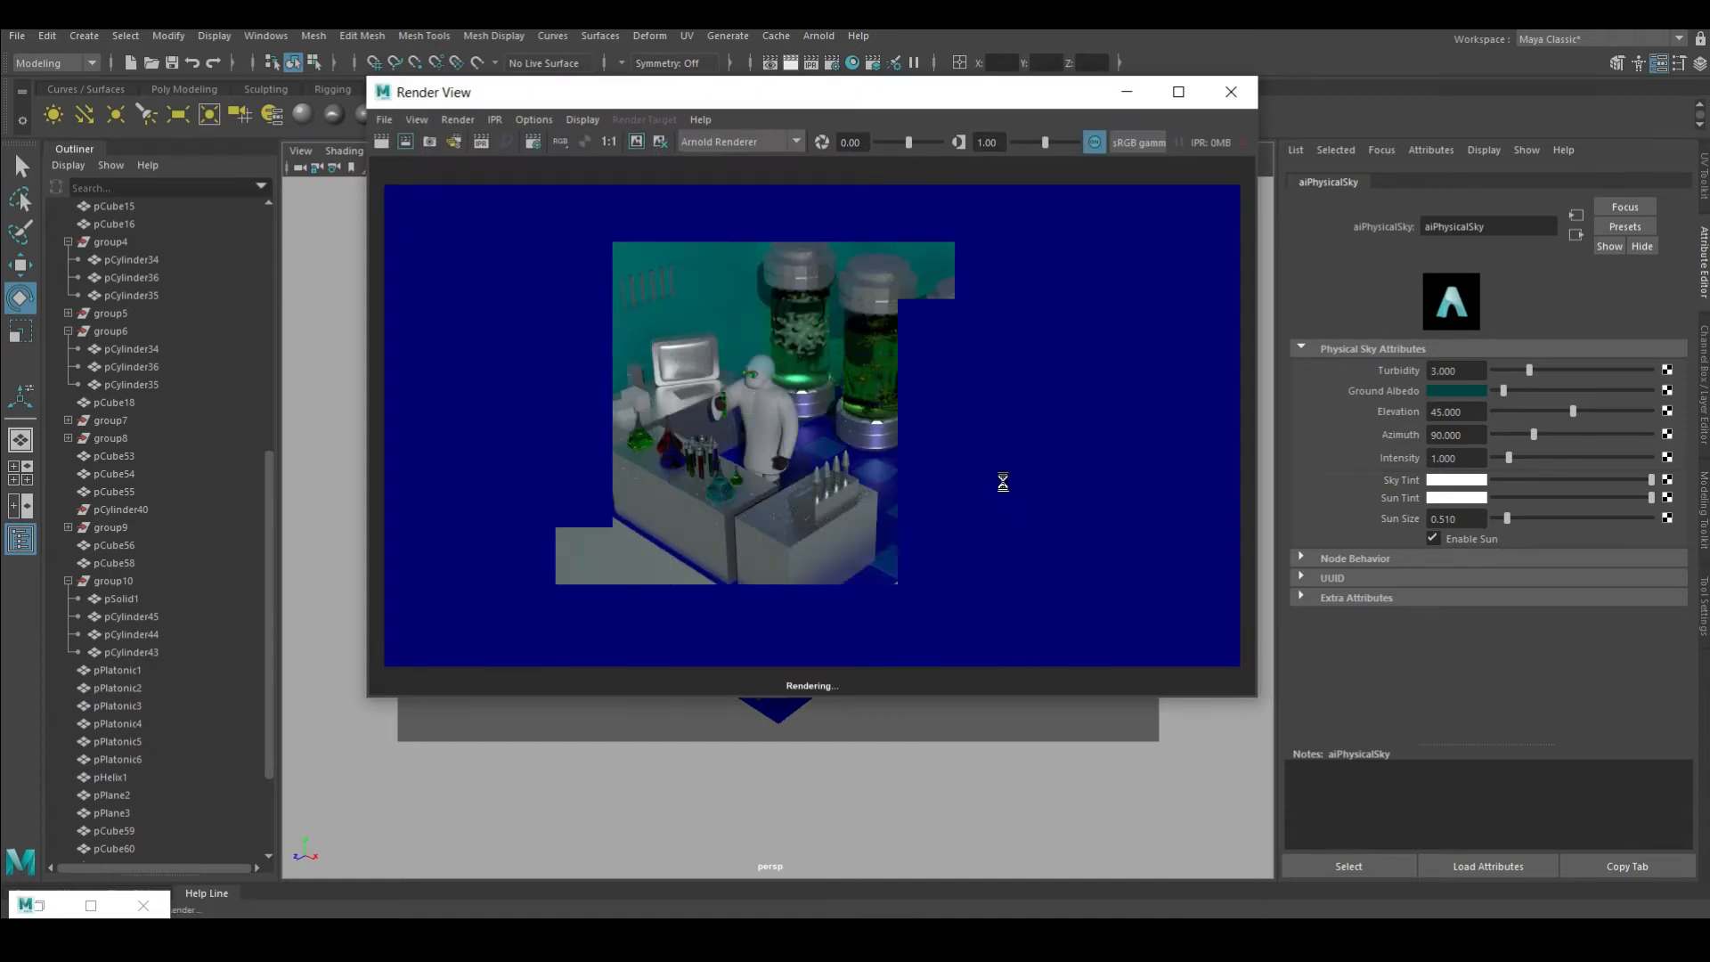
scroll(893, 432, up, 3)
scroll(893, 432, down, 1)
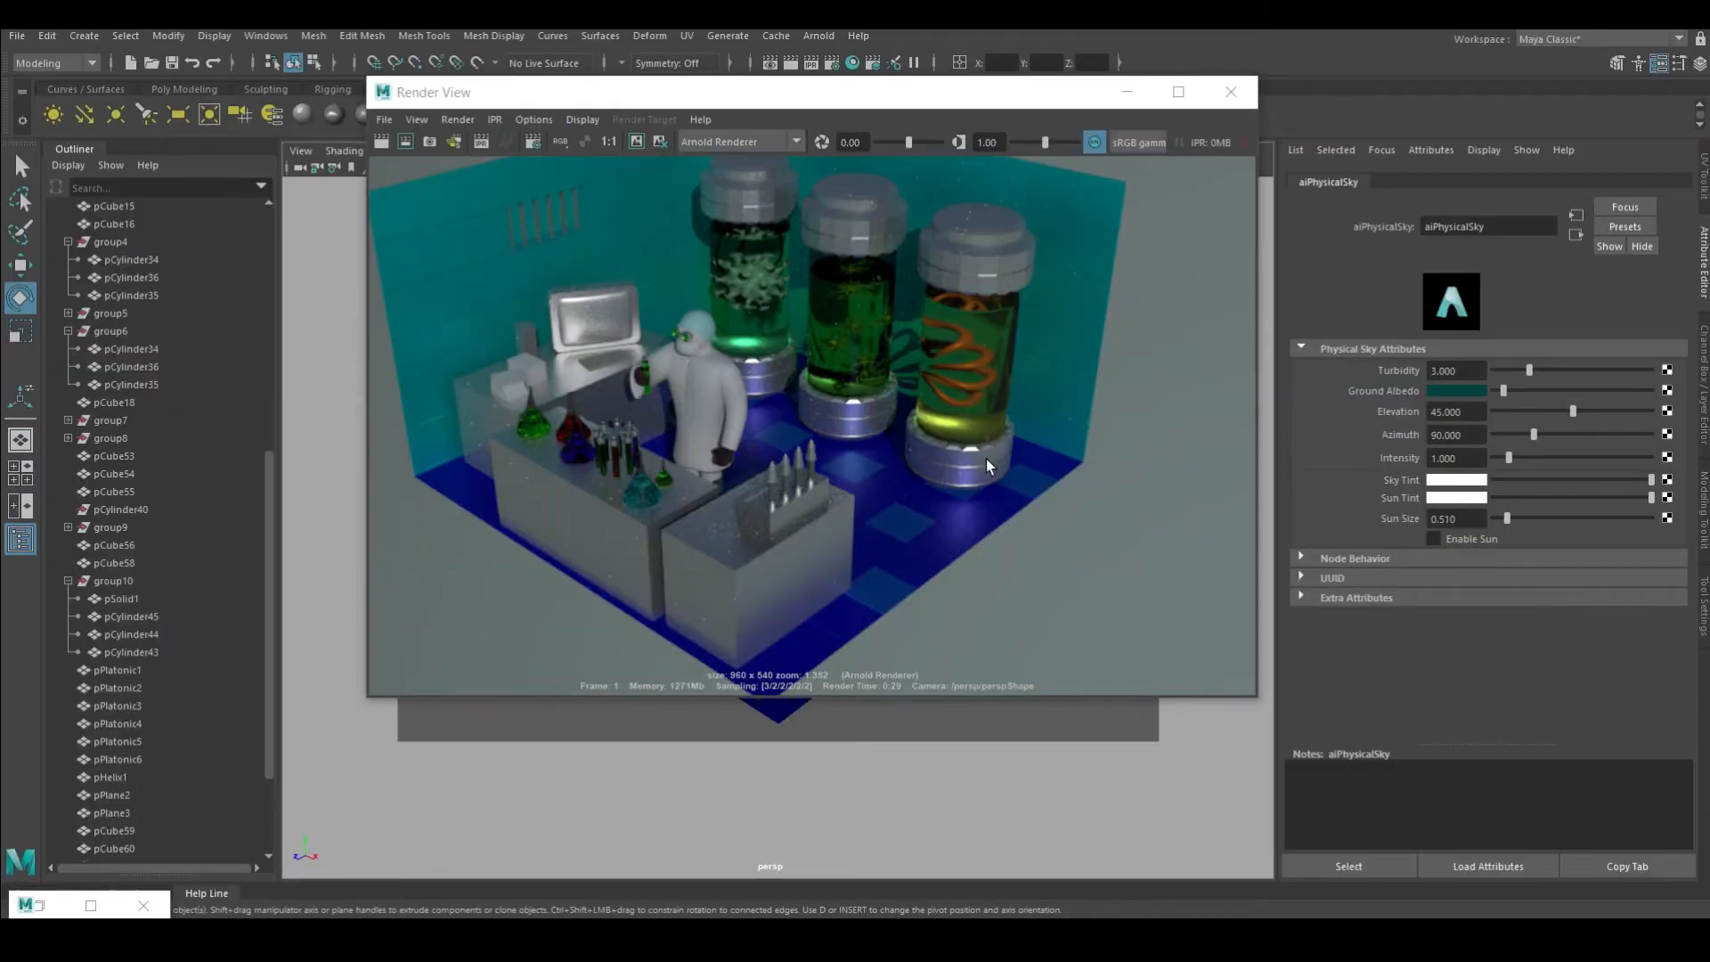
click(381, 141)
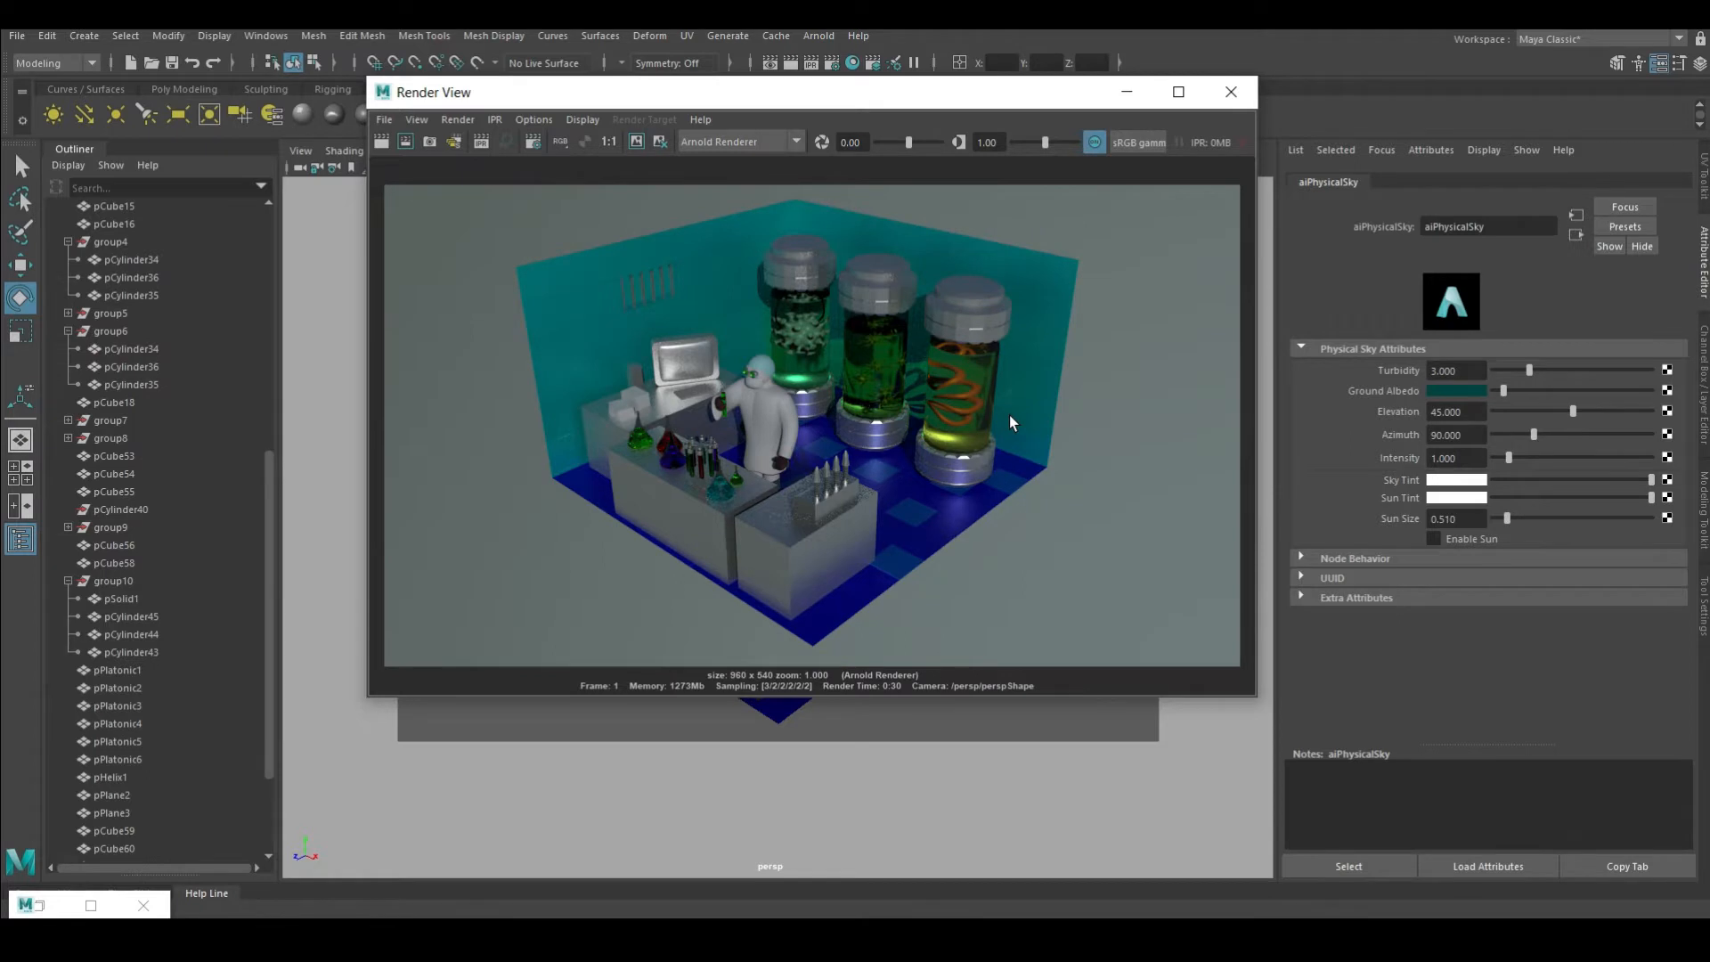
Examine the tubes and desks close up in the finished render and start another render of the scene
scroll(757, 530, up, 6)
alt+middle_drag(935, 276, 744, 486)
scroll(746, 481, down, 2)
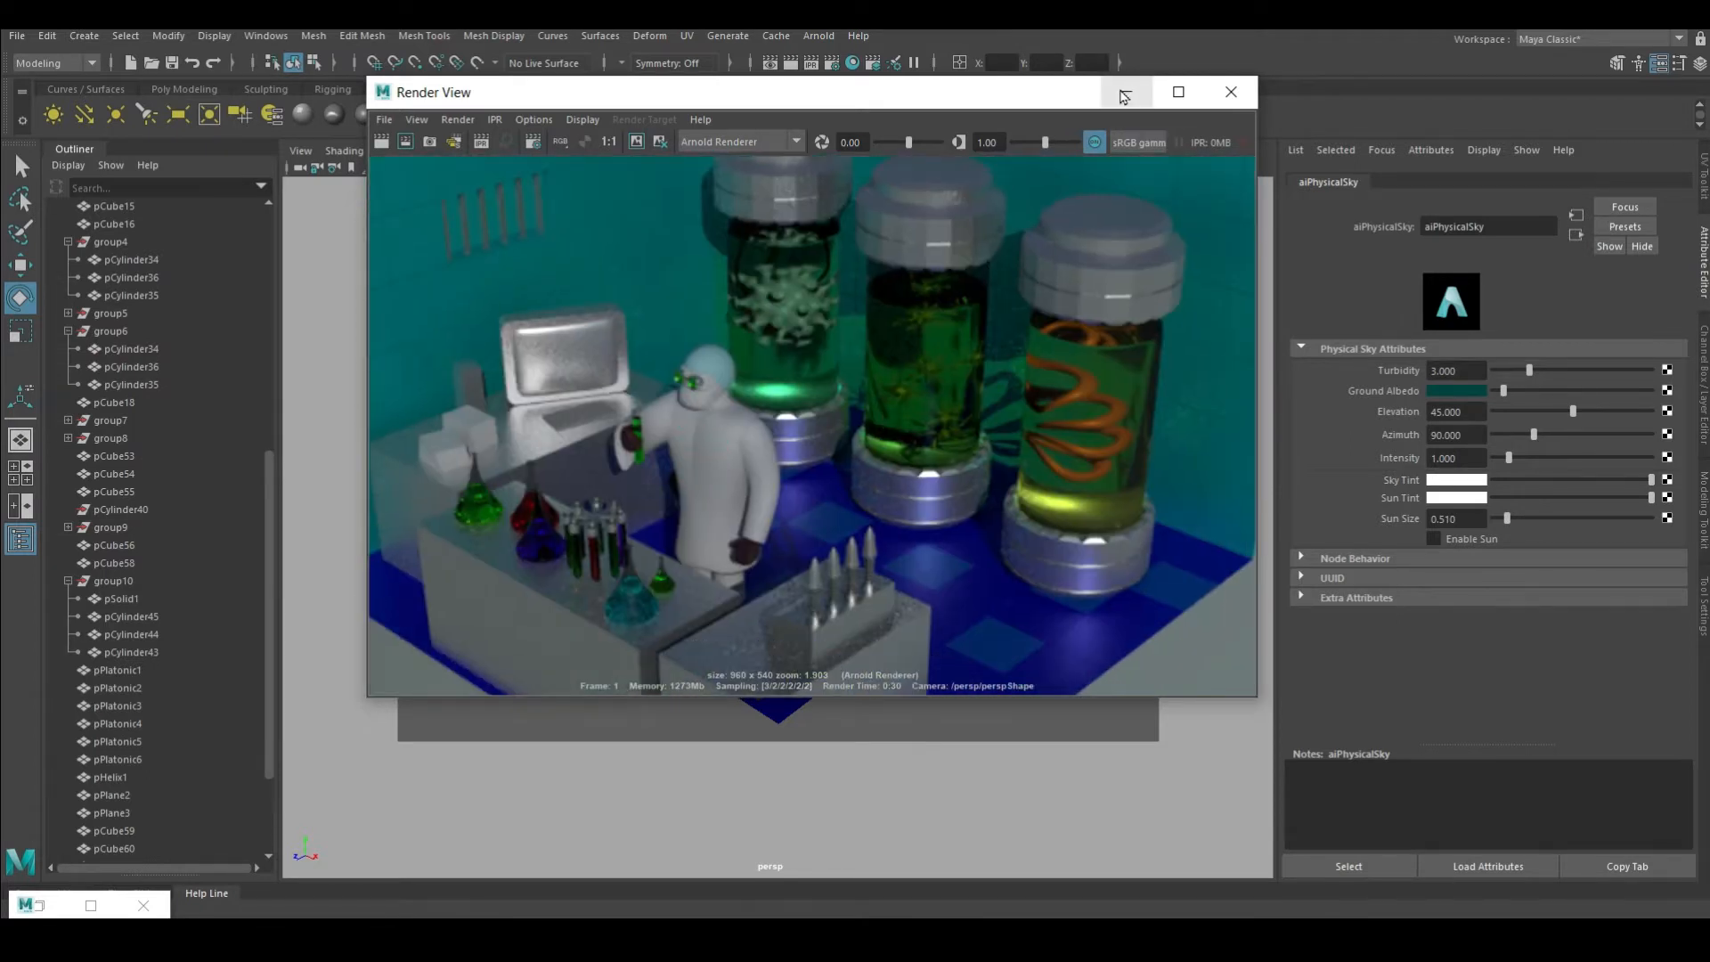
click(1124, 93)
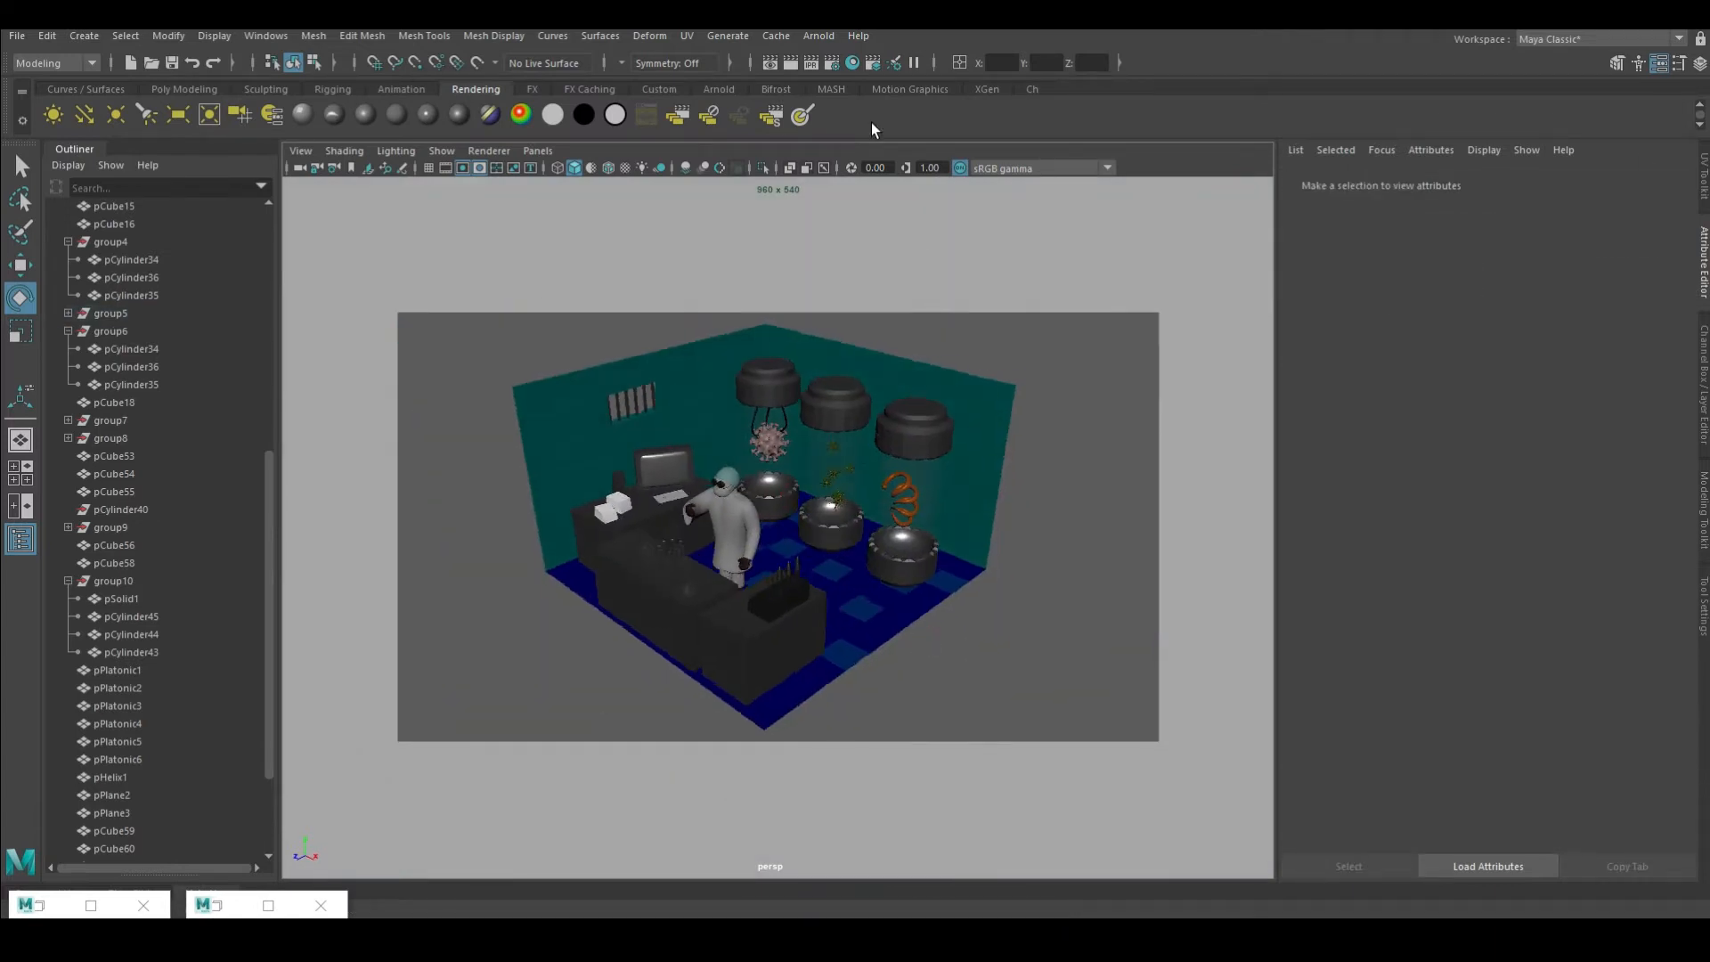
click(791, 62)
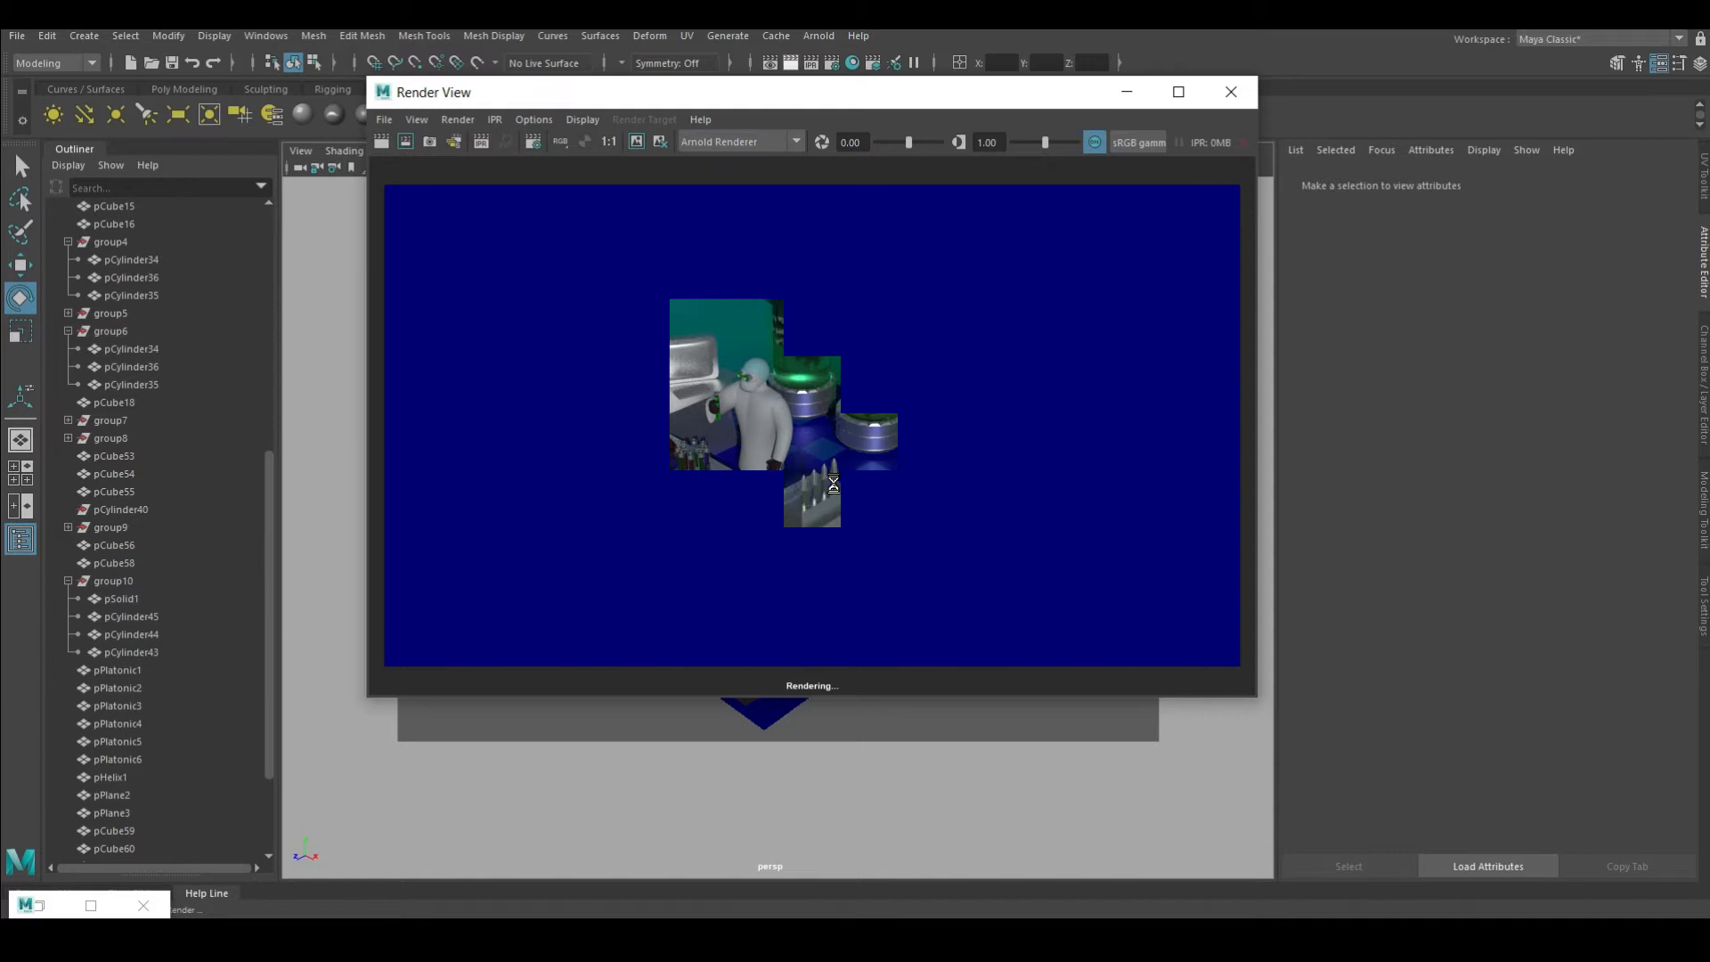
click(1132, 92)
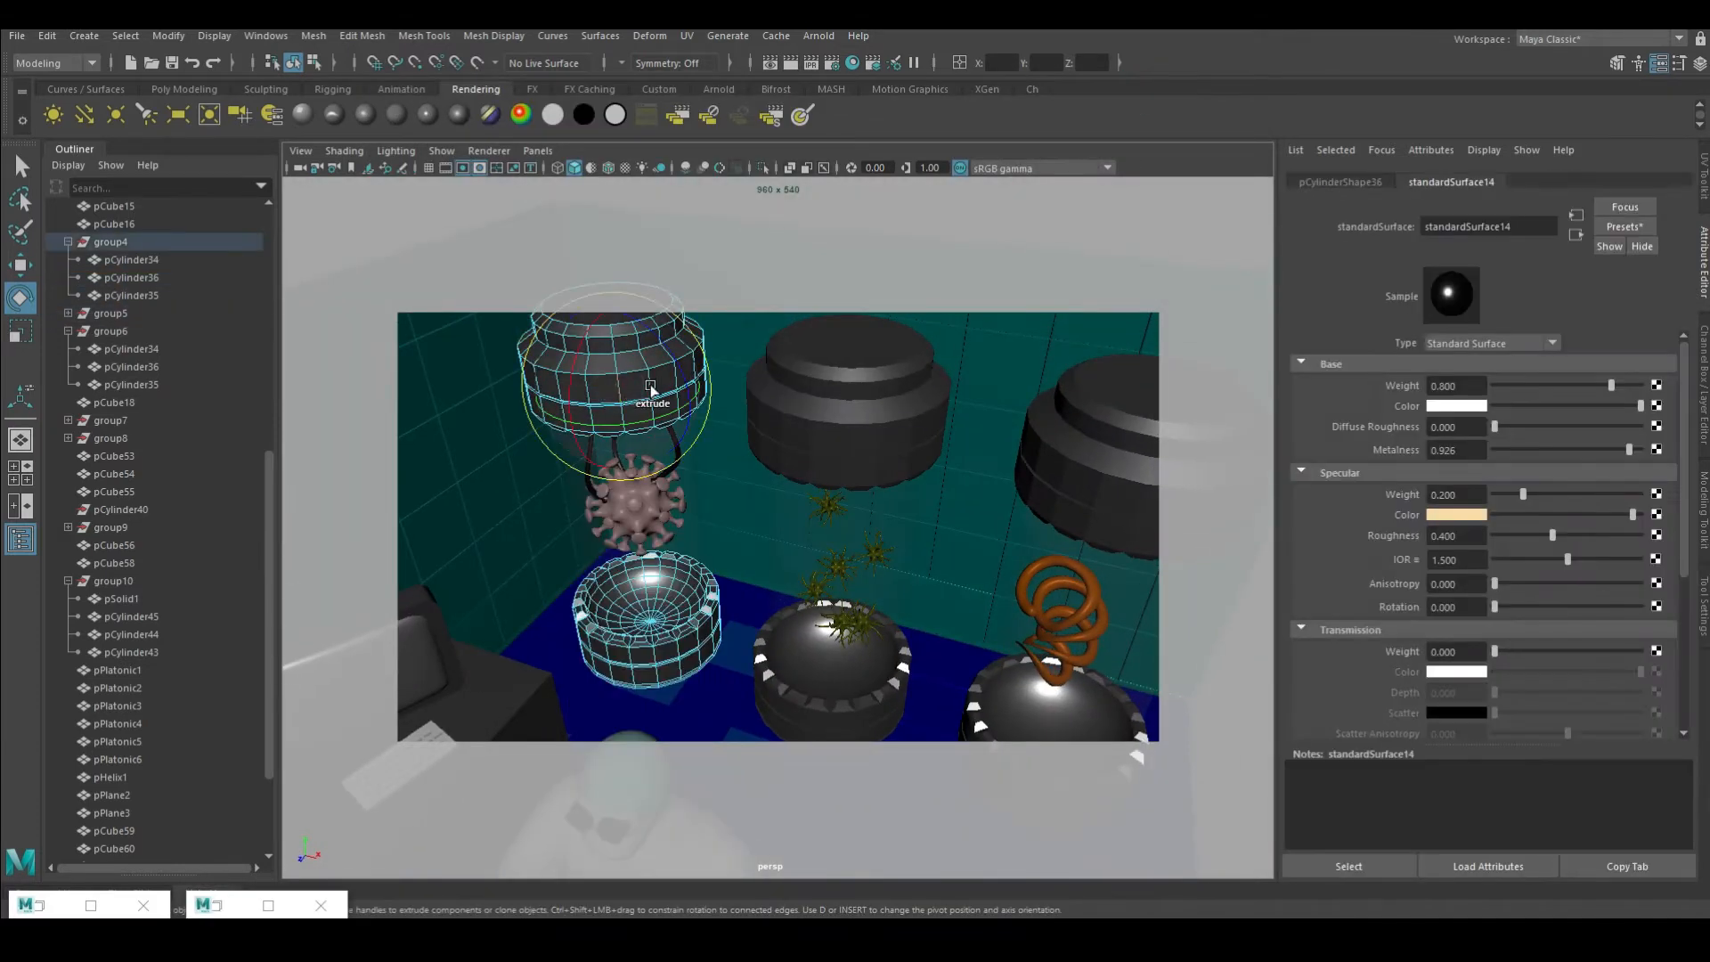
Smooth the faceted shading on the metal lids and bases of the specimen tubes
key(q)
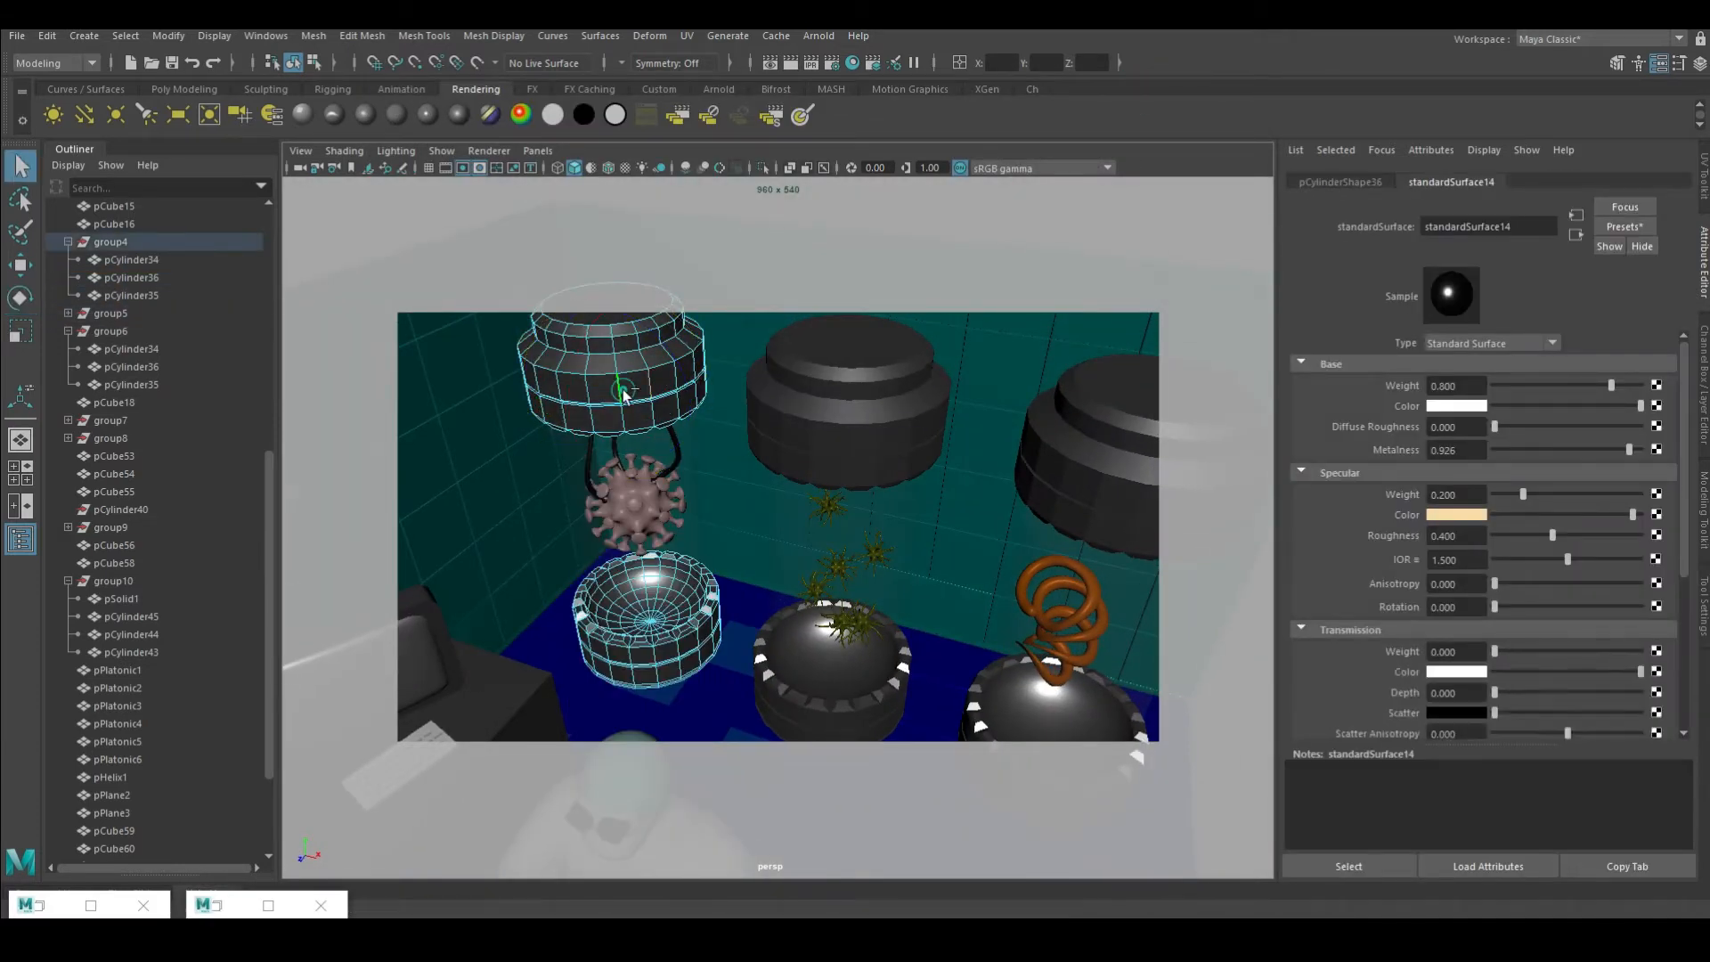
click(859, 383)
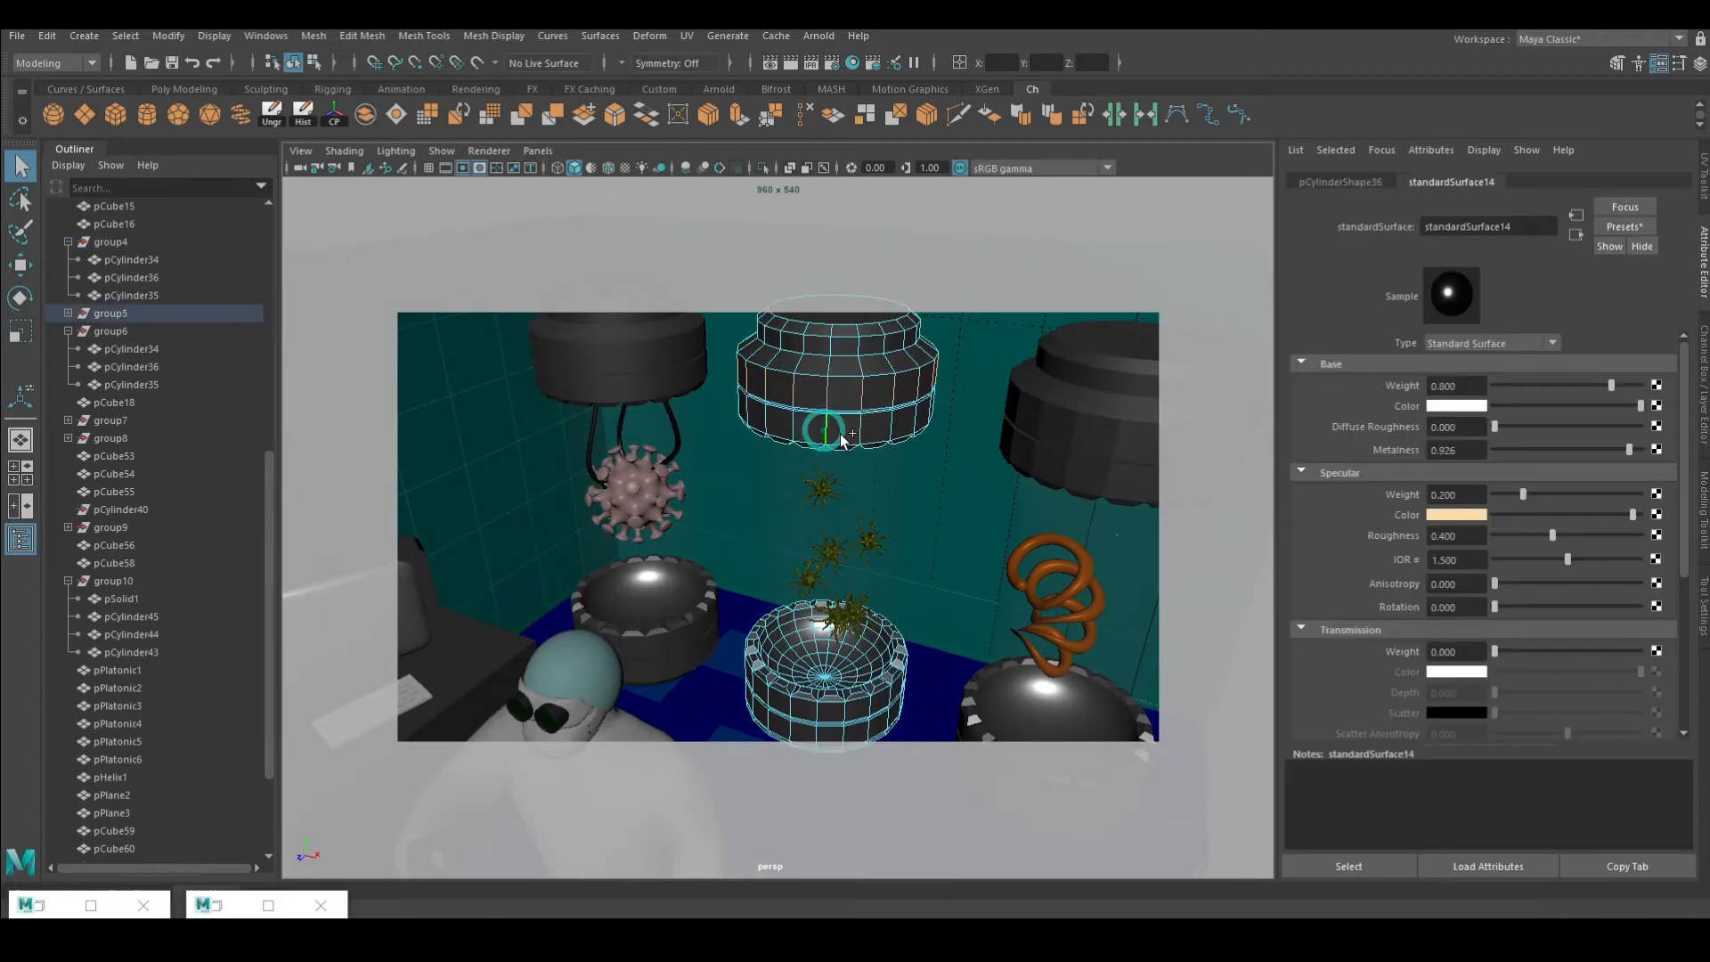
alt+drag(820, 419, 902, 519)
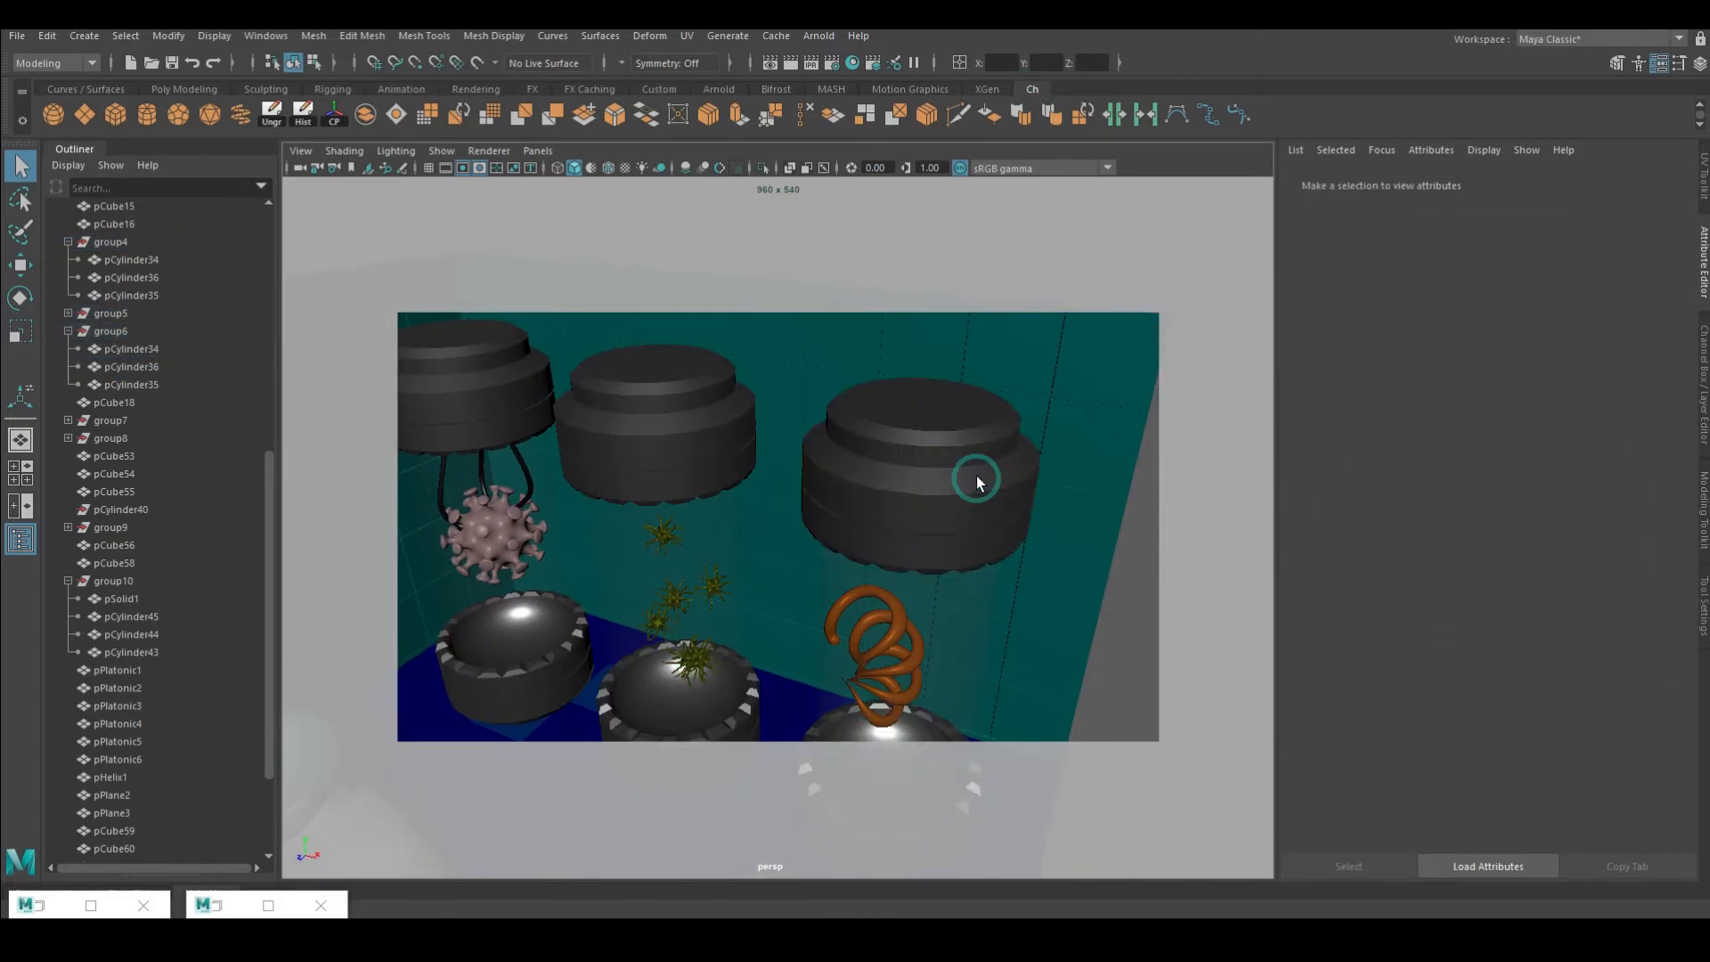
Give the monitor screen's material a metalness of about 0.1 and colour it cyan
alt+middle_drag(973, 477, 983, 654)
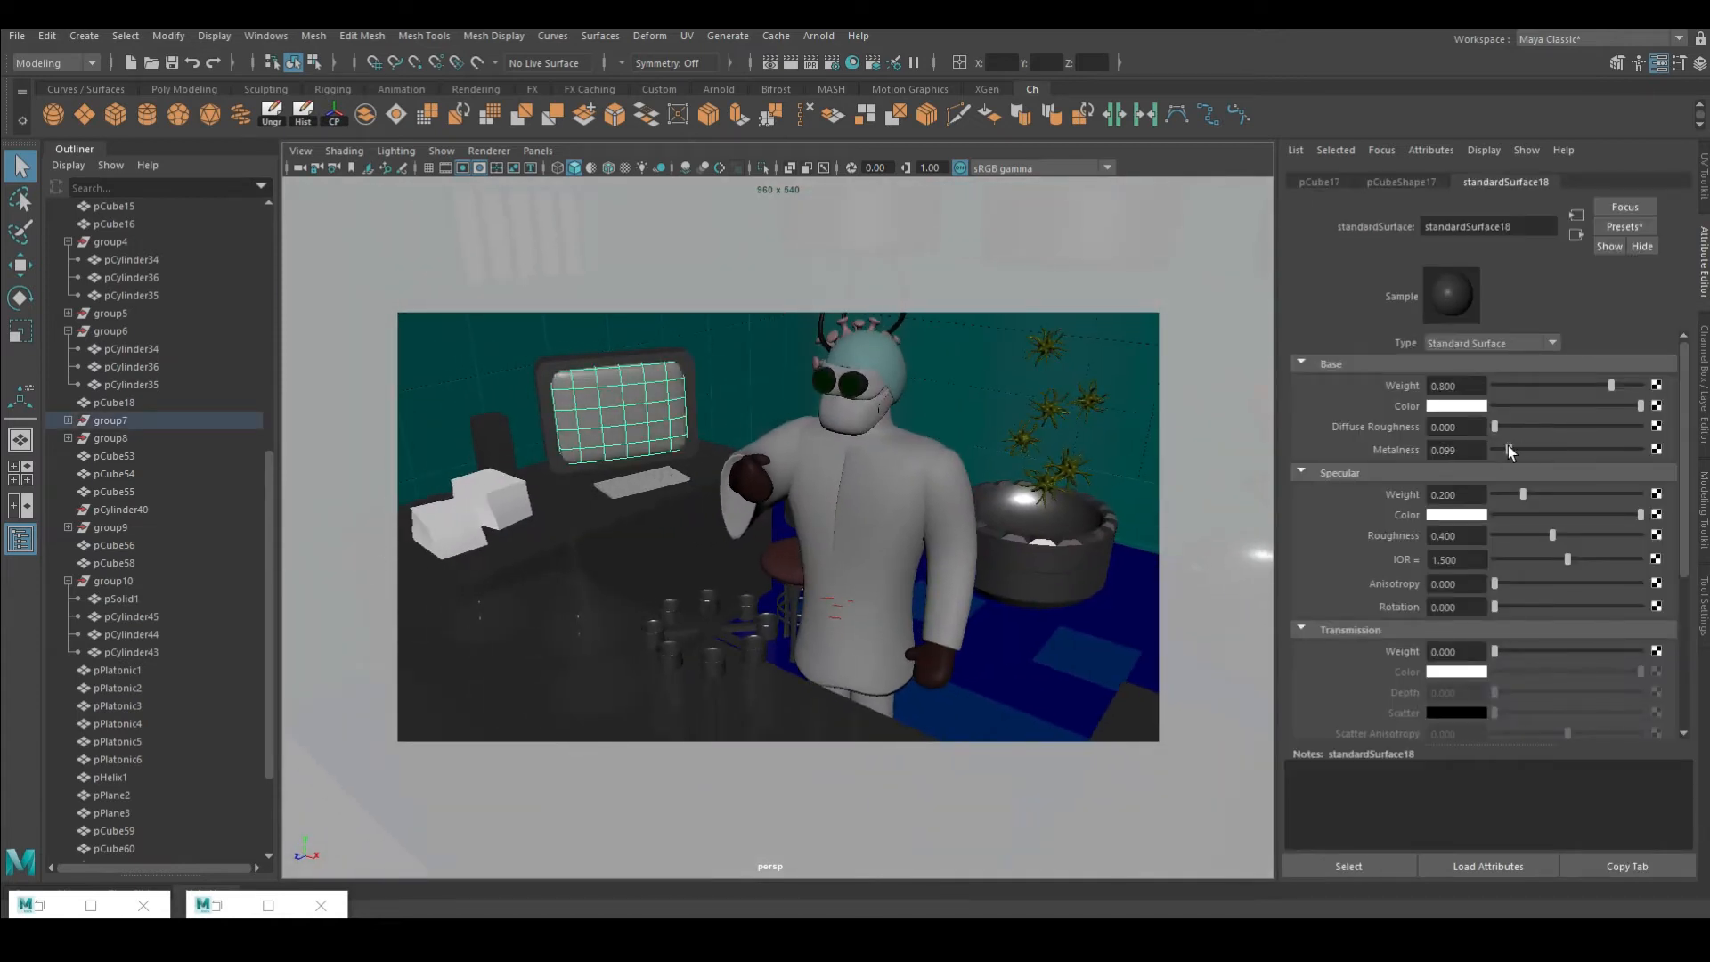
click(1452, 405)
click(1464, 396)
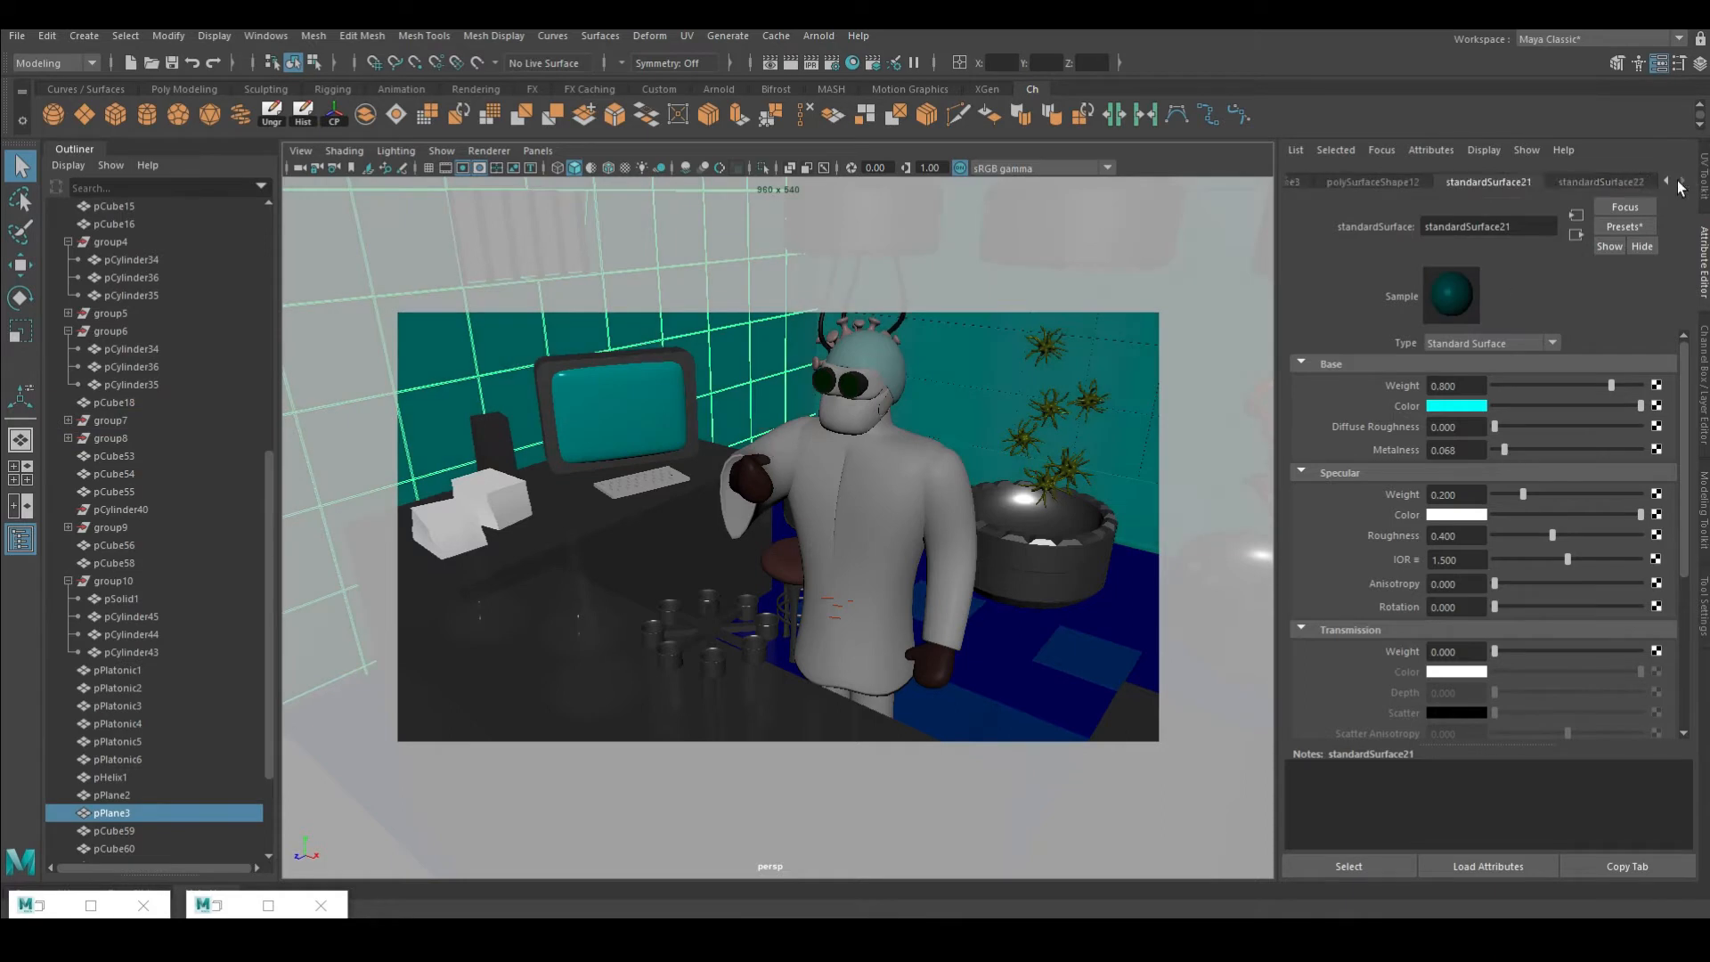
Recolour the wall materials a deeper sky blue and the floor tiles purplish blue
click(1681, 182)
click(1456, 671)
click(1478, 405)
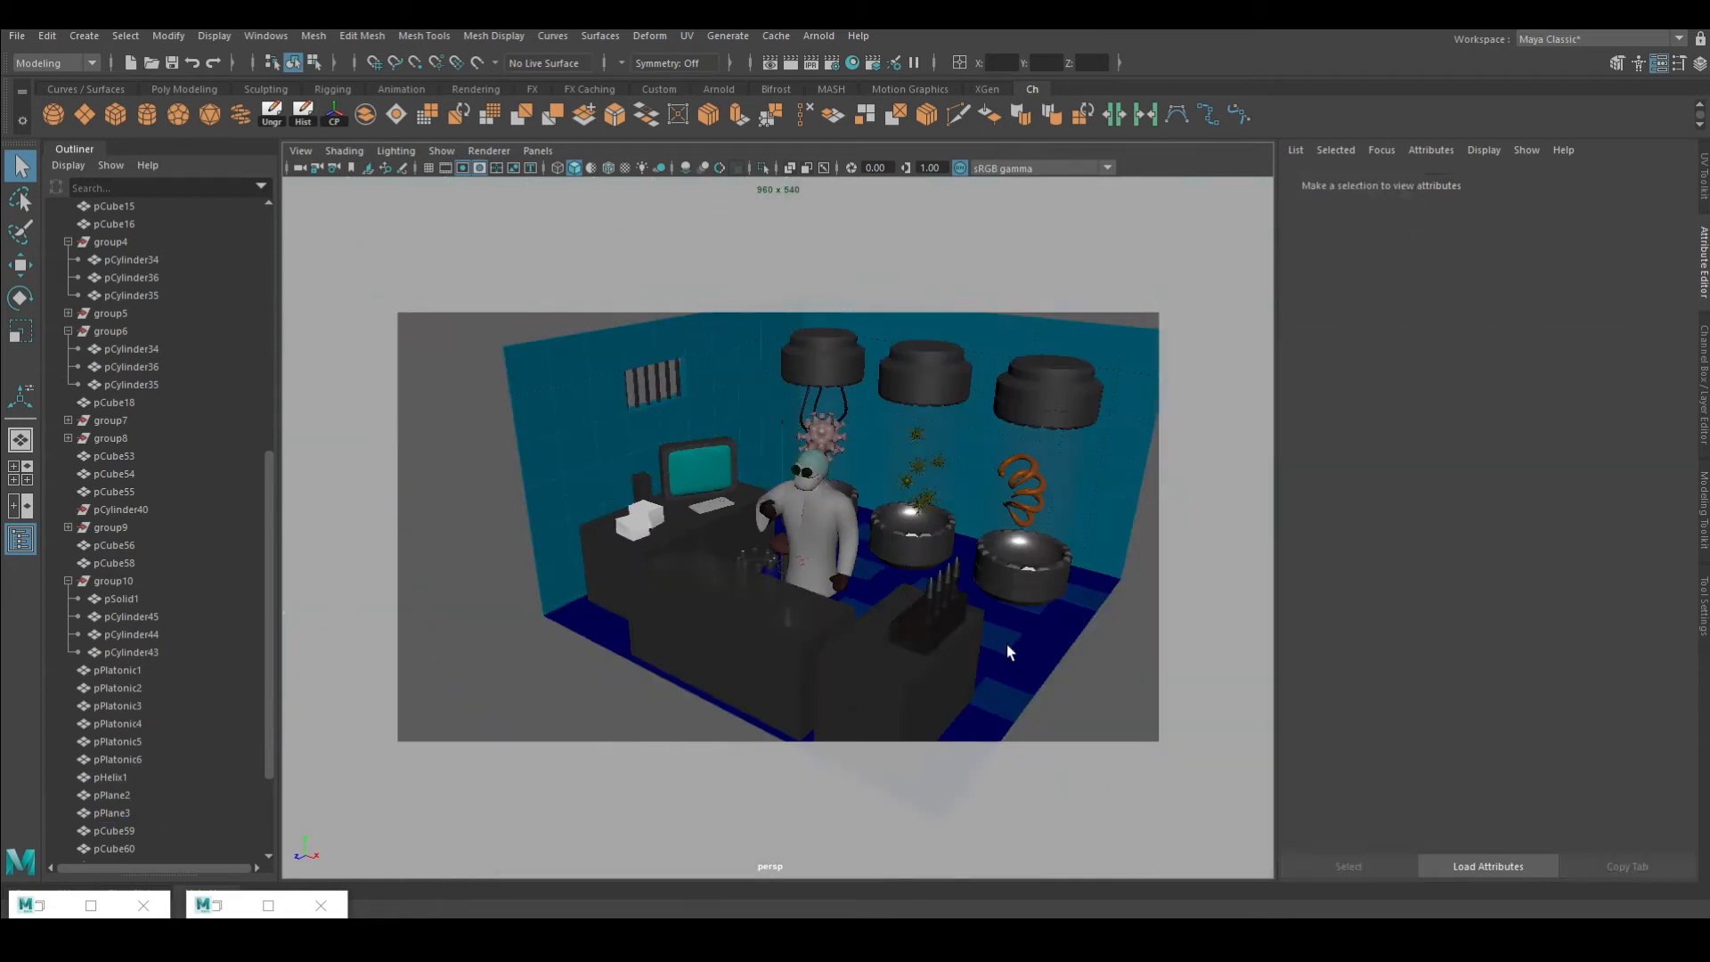
click(1461, 408)
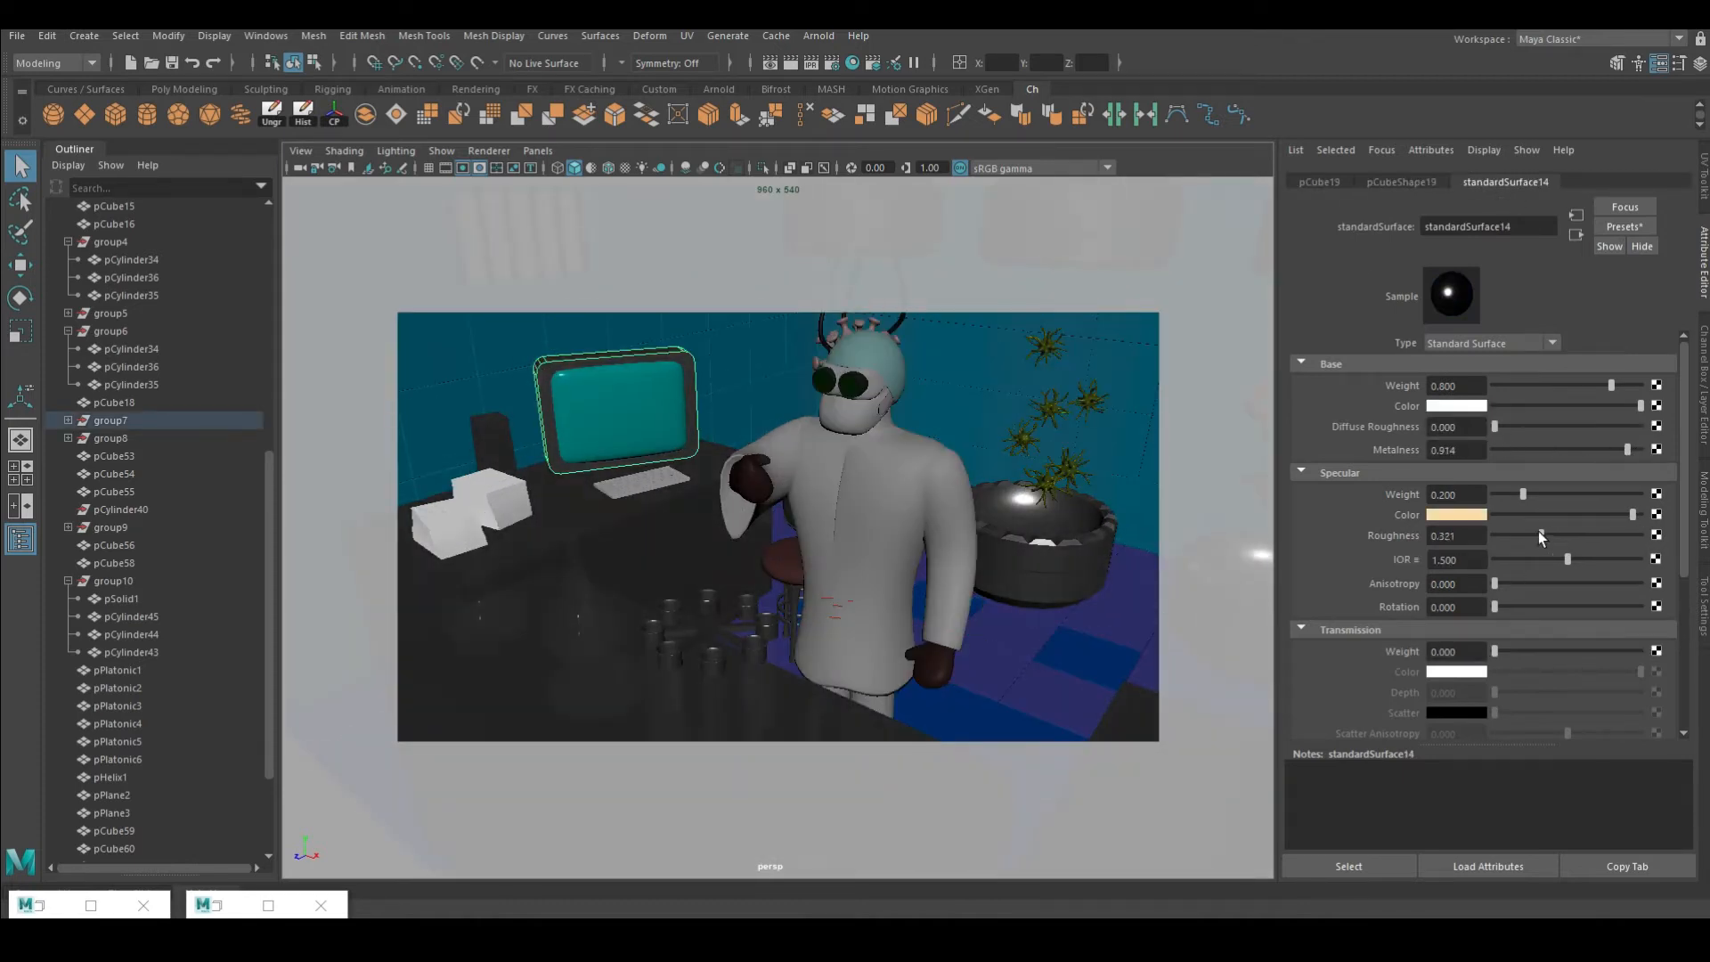
Set the shared metal material standardSurface14 to metalness 1 and roughness about 0.47, checking it with a test render
drag(1541, 534, 1607, 537)
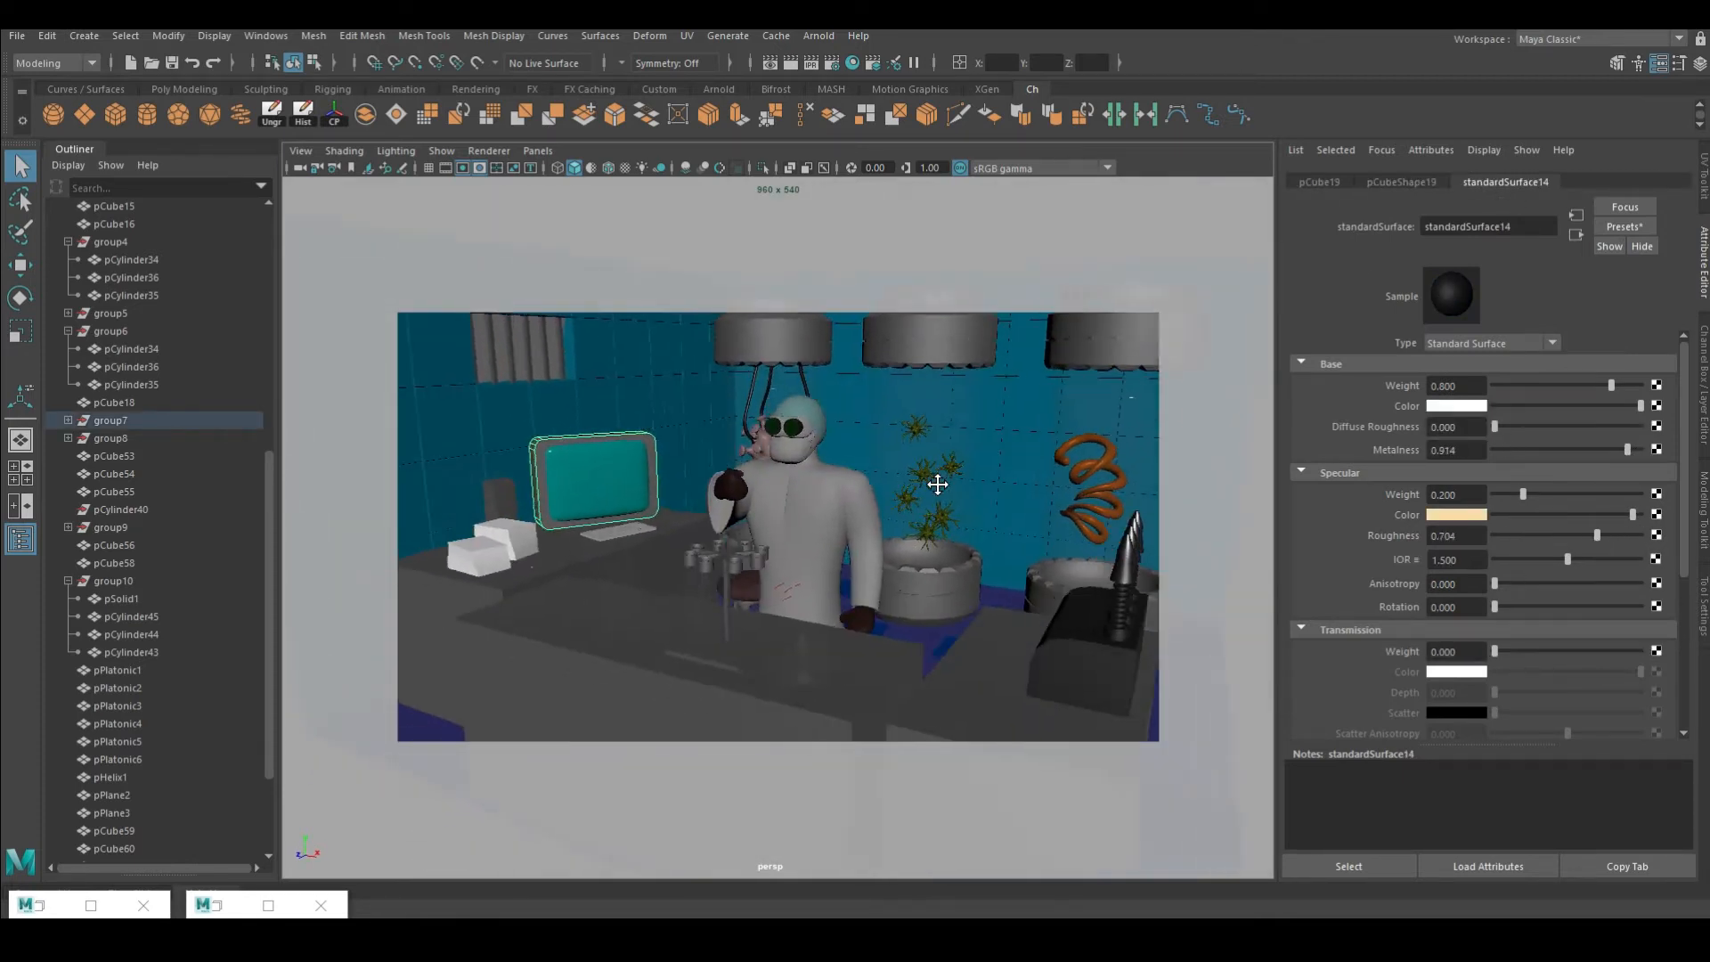
click(791, 63)
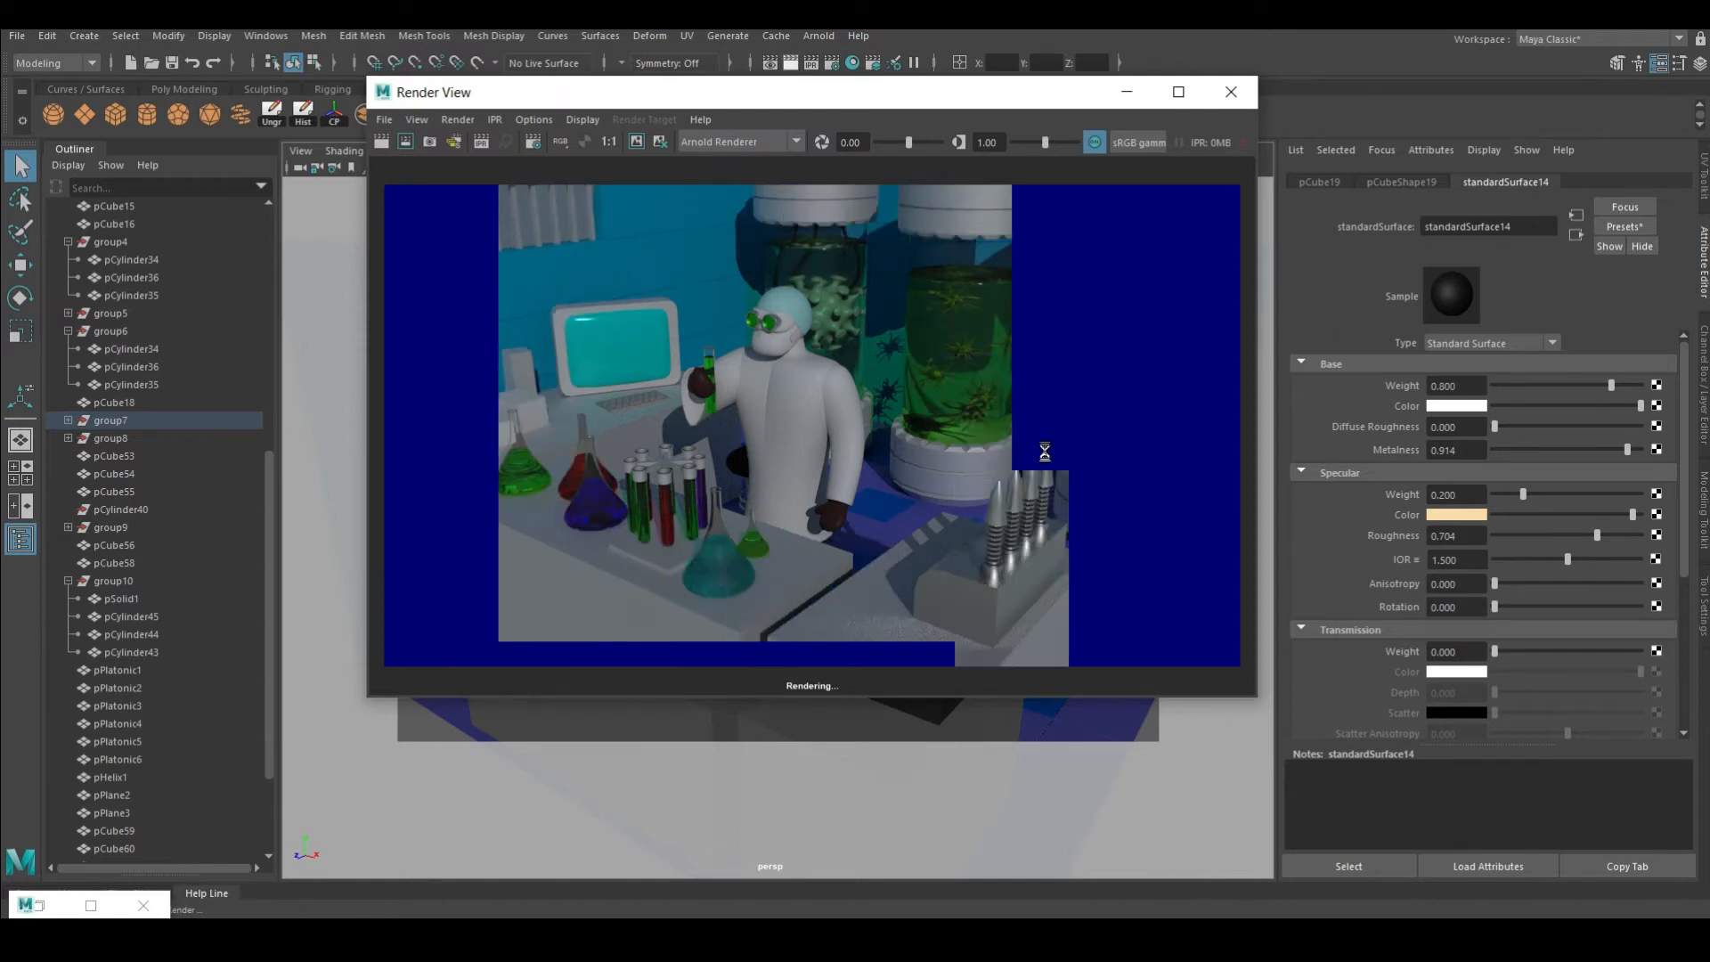
click(1134, 92)
drag(1611, 450, 1644, 449)
drag(1597, 536, 1575, 533)
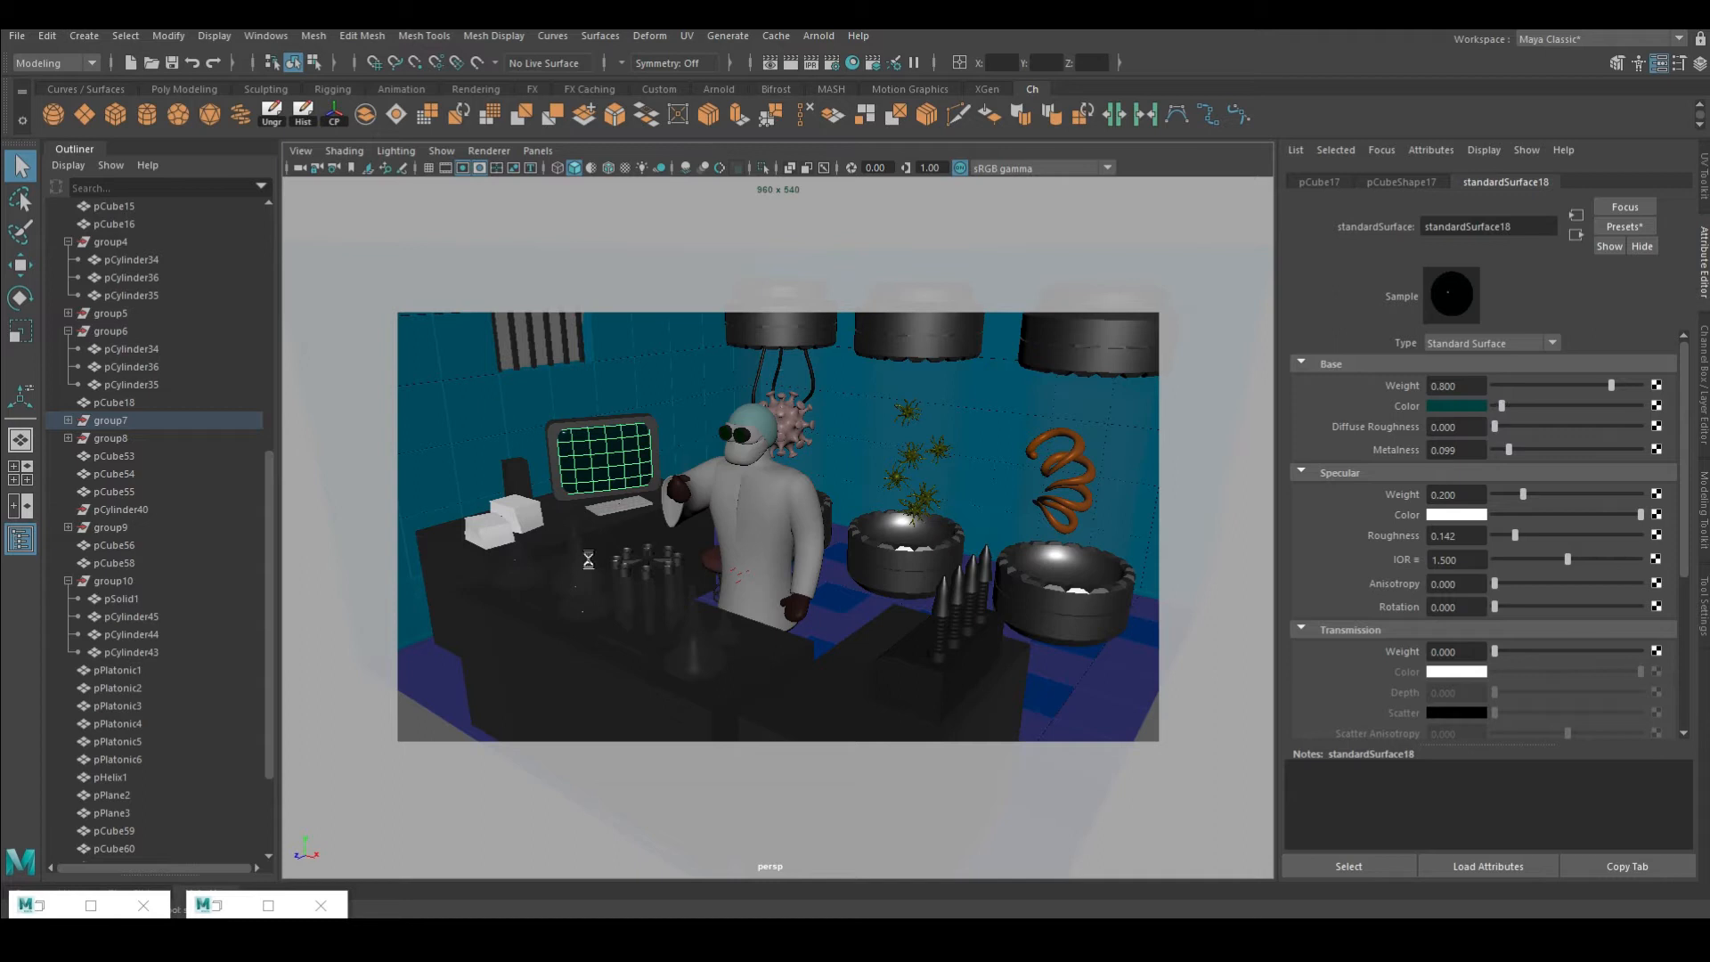
Give the monitor screen a faint cyan emission with a weight of 0.031 and test-render the scene
scroll(1505, 579, down, 5)
click(1509, 609)
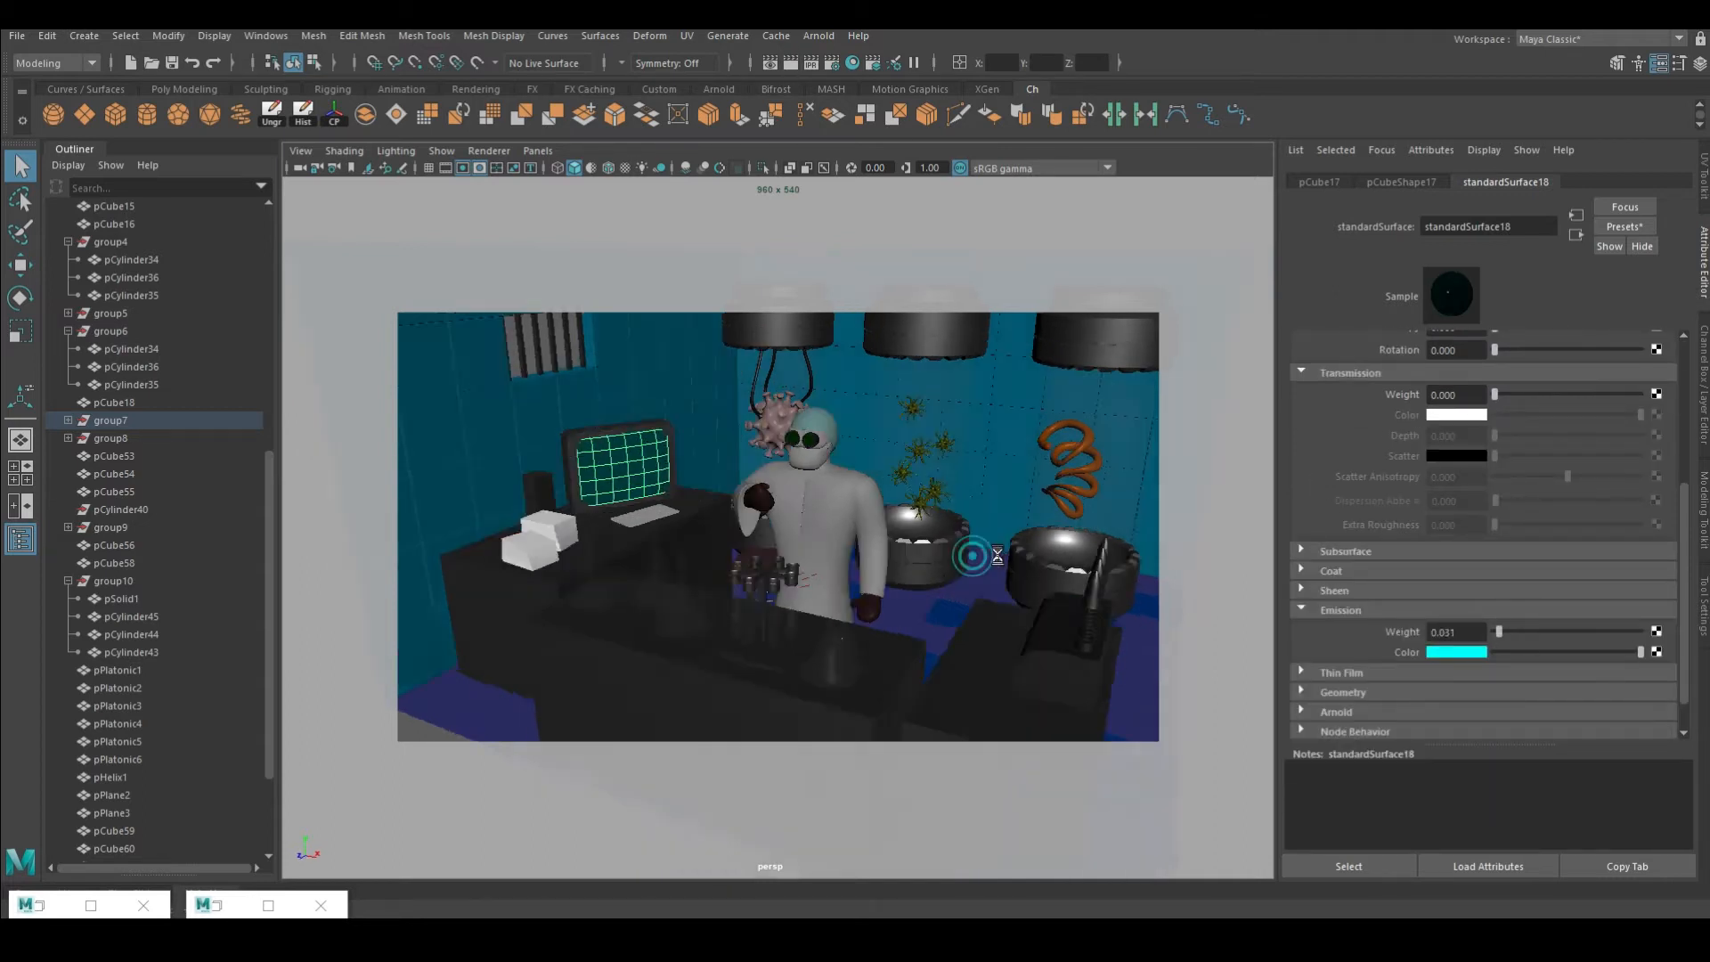
click(790, 63)
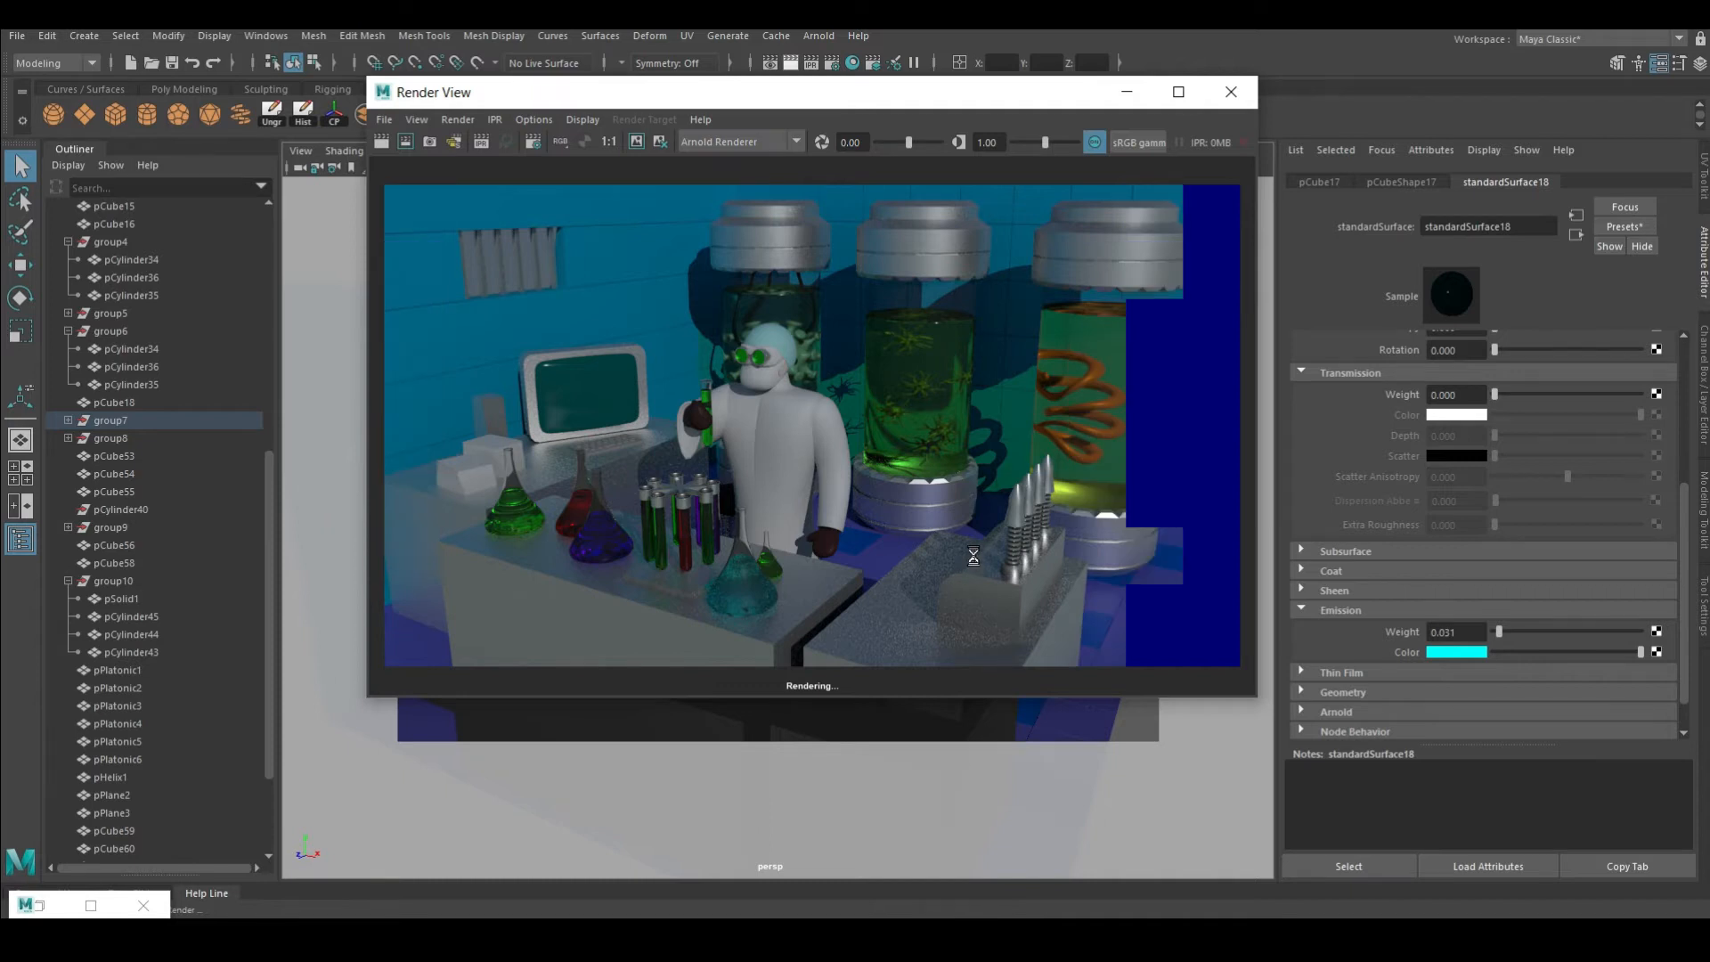
scroll(1372, 505, up, 5)
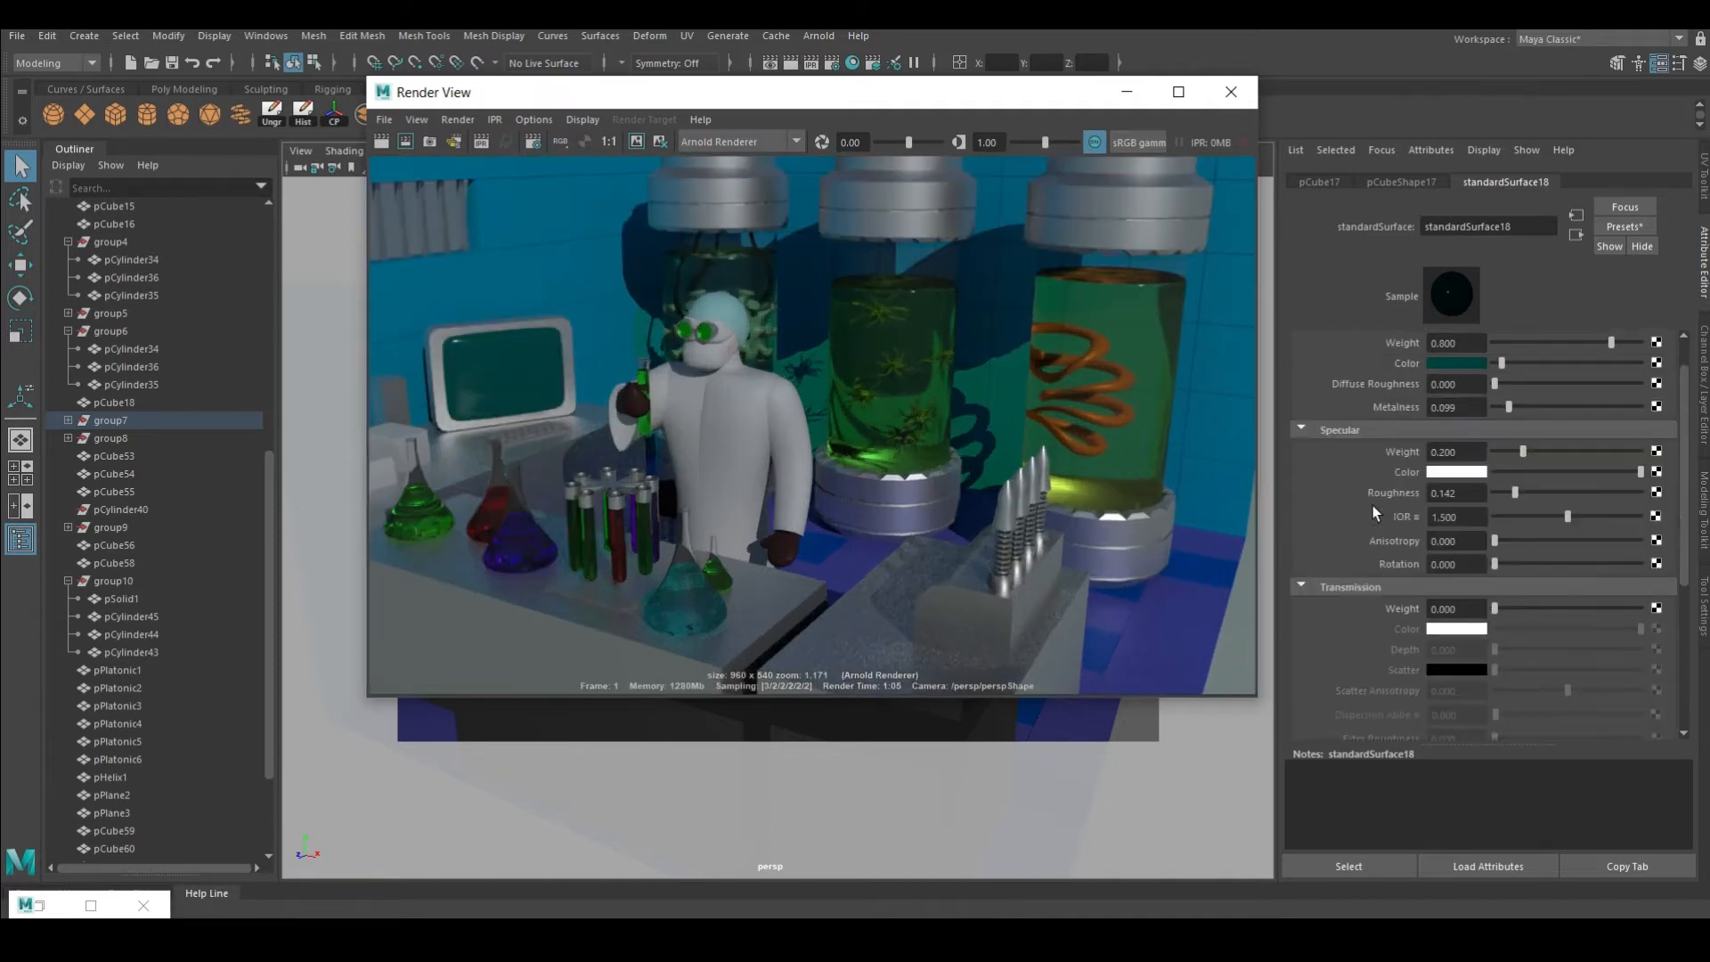
click(1126, 92)
Assign a new Standard Surface material to the desks and re-render only the region around the front desk
click(844, 724)
shift+click(844, 723)
shift+click(446, 664)
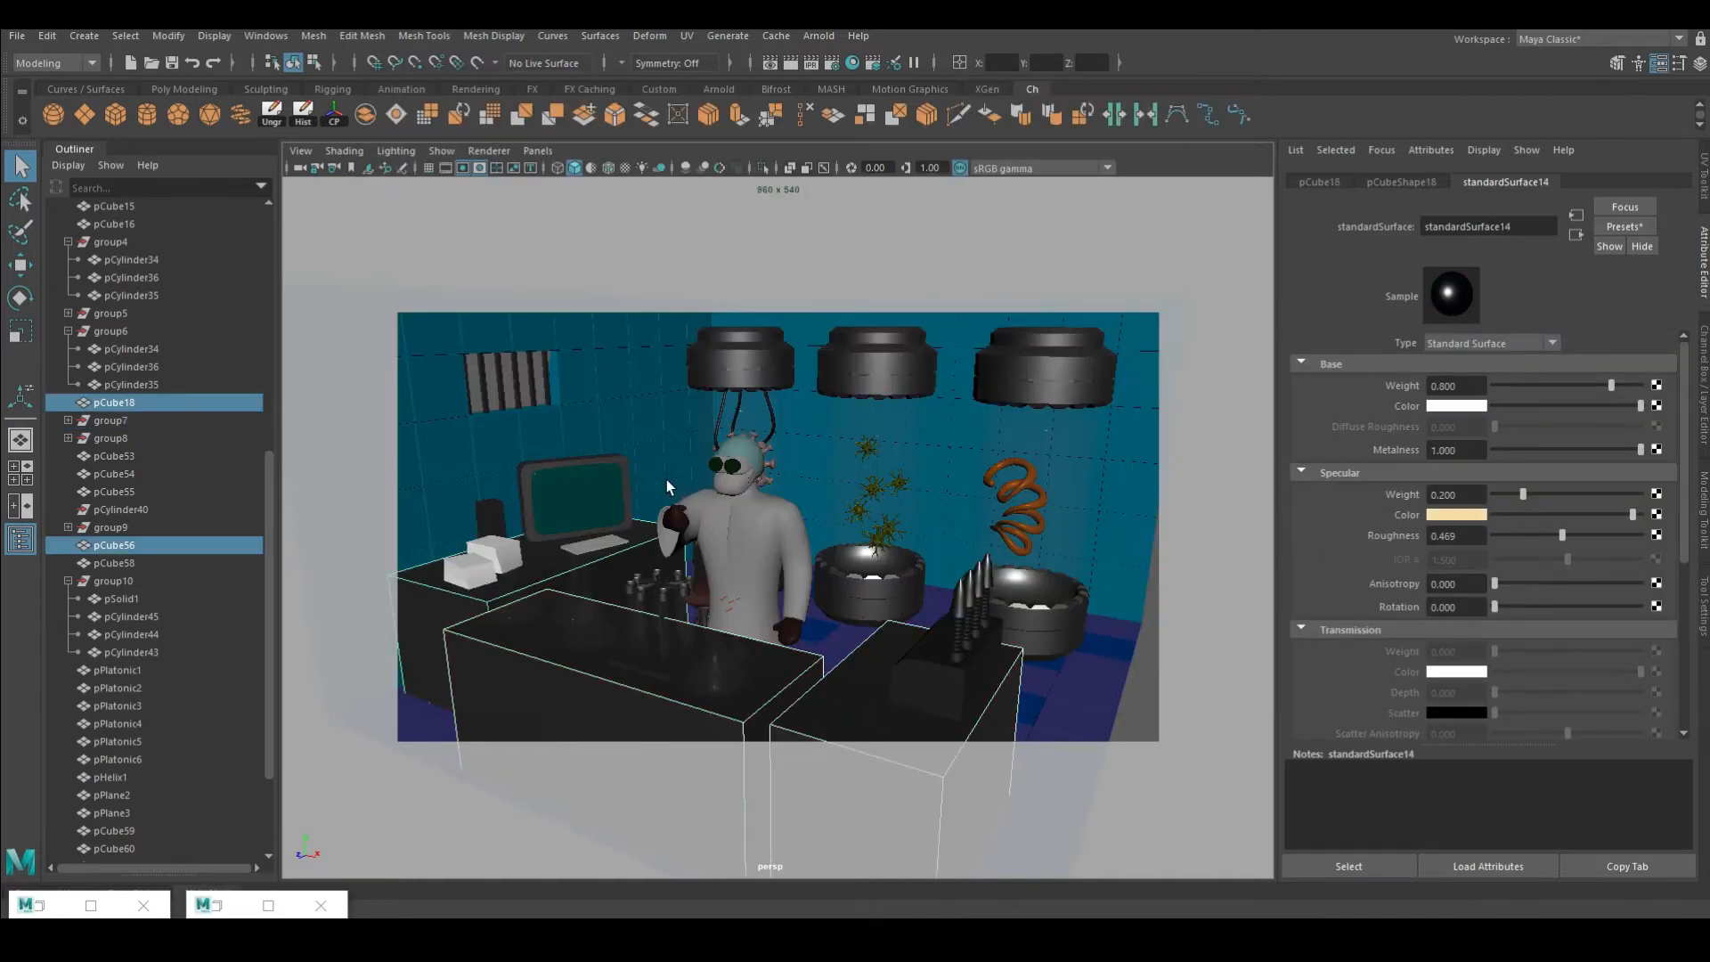
click(476, 89)
click(302, 114)
click(768, 63)
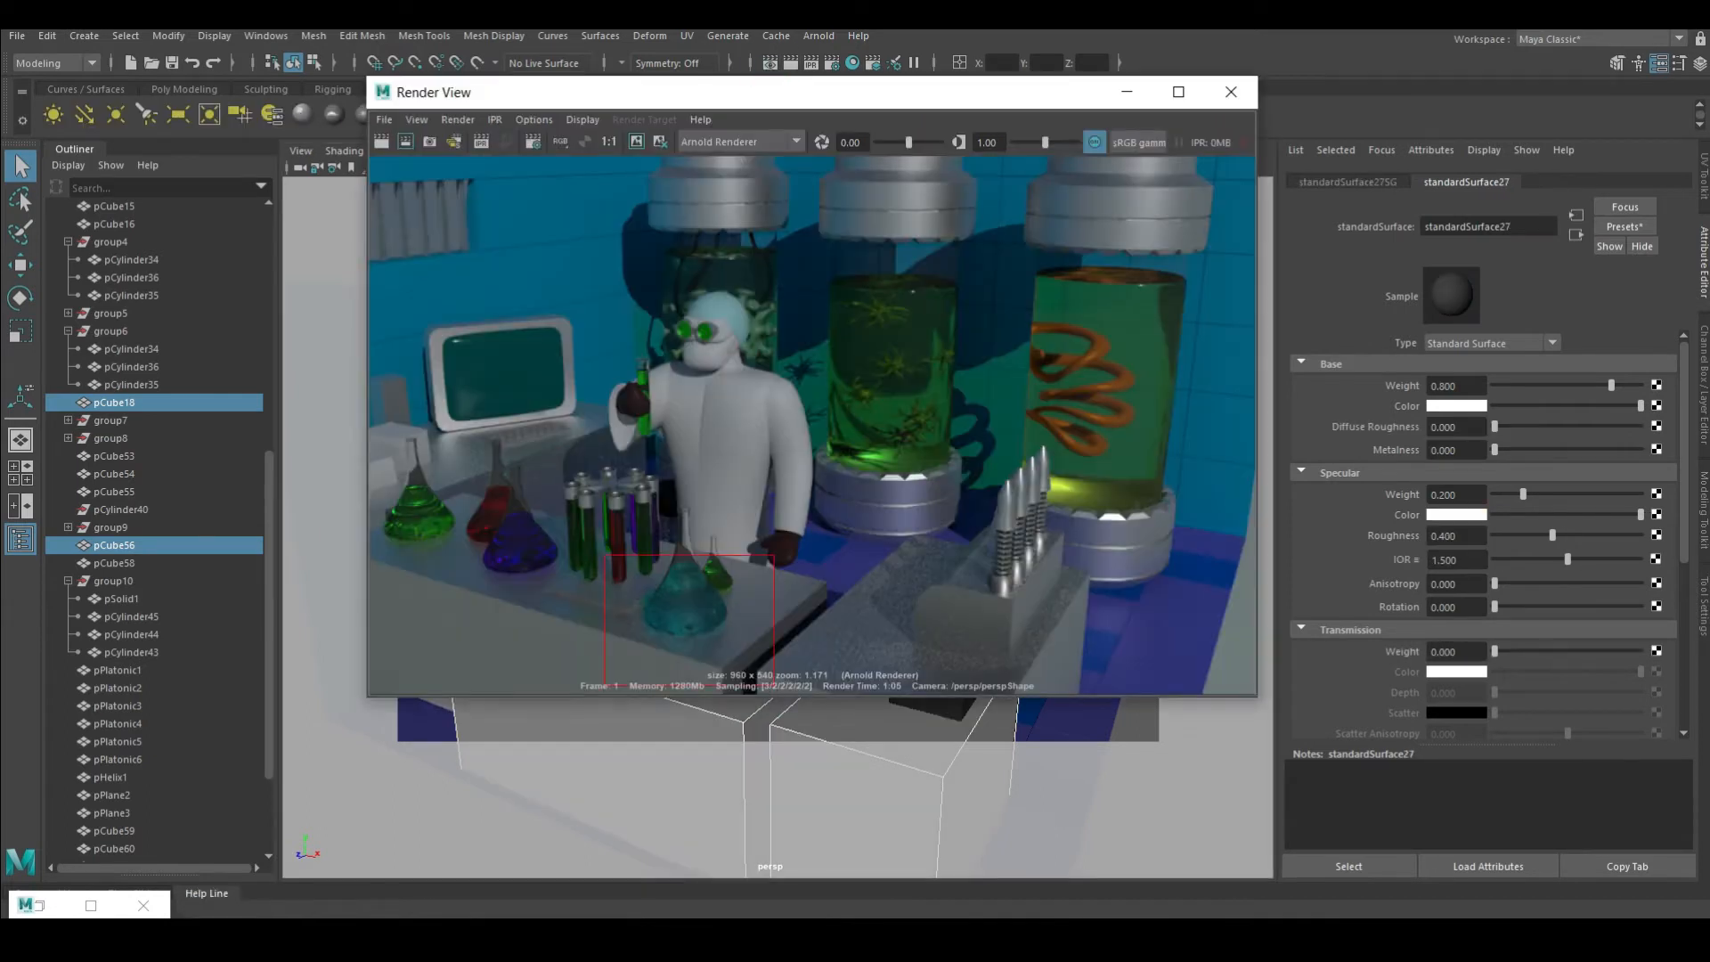
click(853, 625)
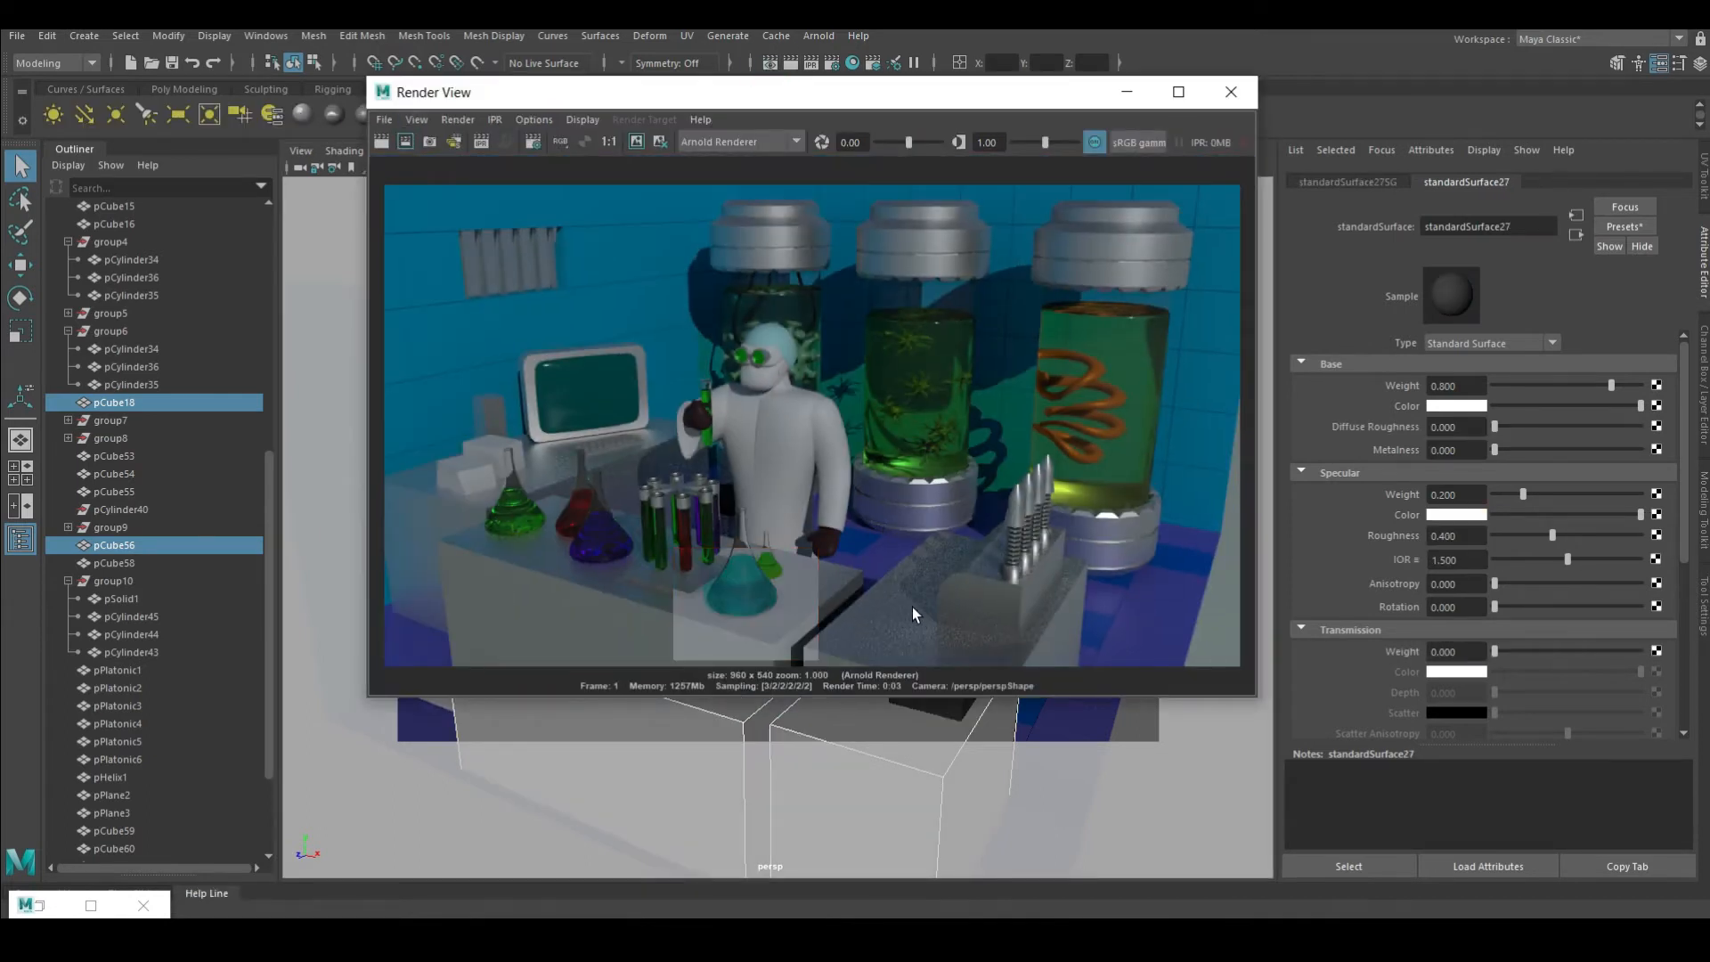
click(1119, 98)
Try repositioning and rotating directionalLight1 around the laboratory and render the scene to judge its lighting
scroll(836, 424, down, 5)
scroll(836, 425, up, 5)
scroll(173, 720, down, 3)
click(134, 813)
scroll(766, 535, down, 3)
click(20, 297)
alt+drag(713, 535, 706, 603)
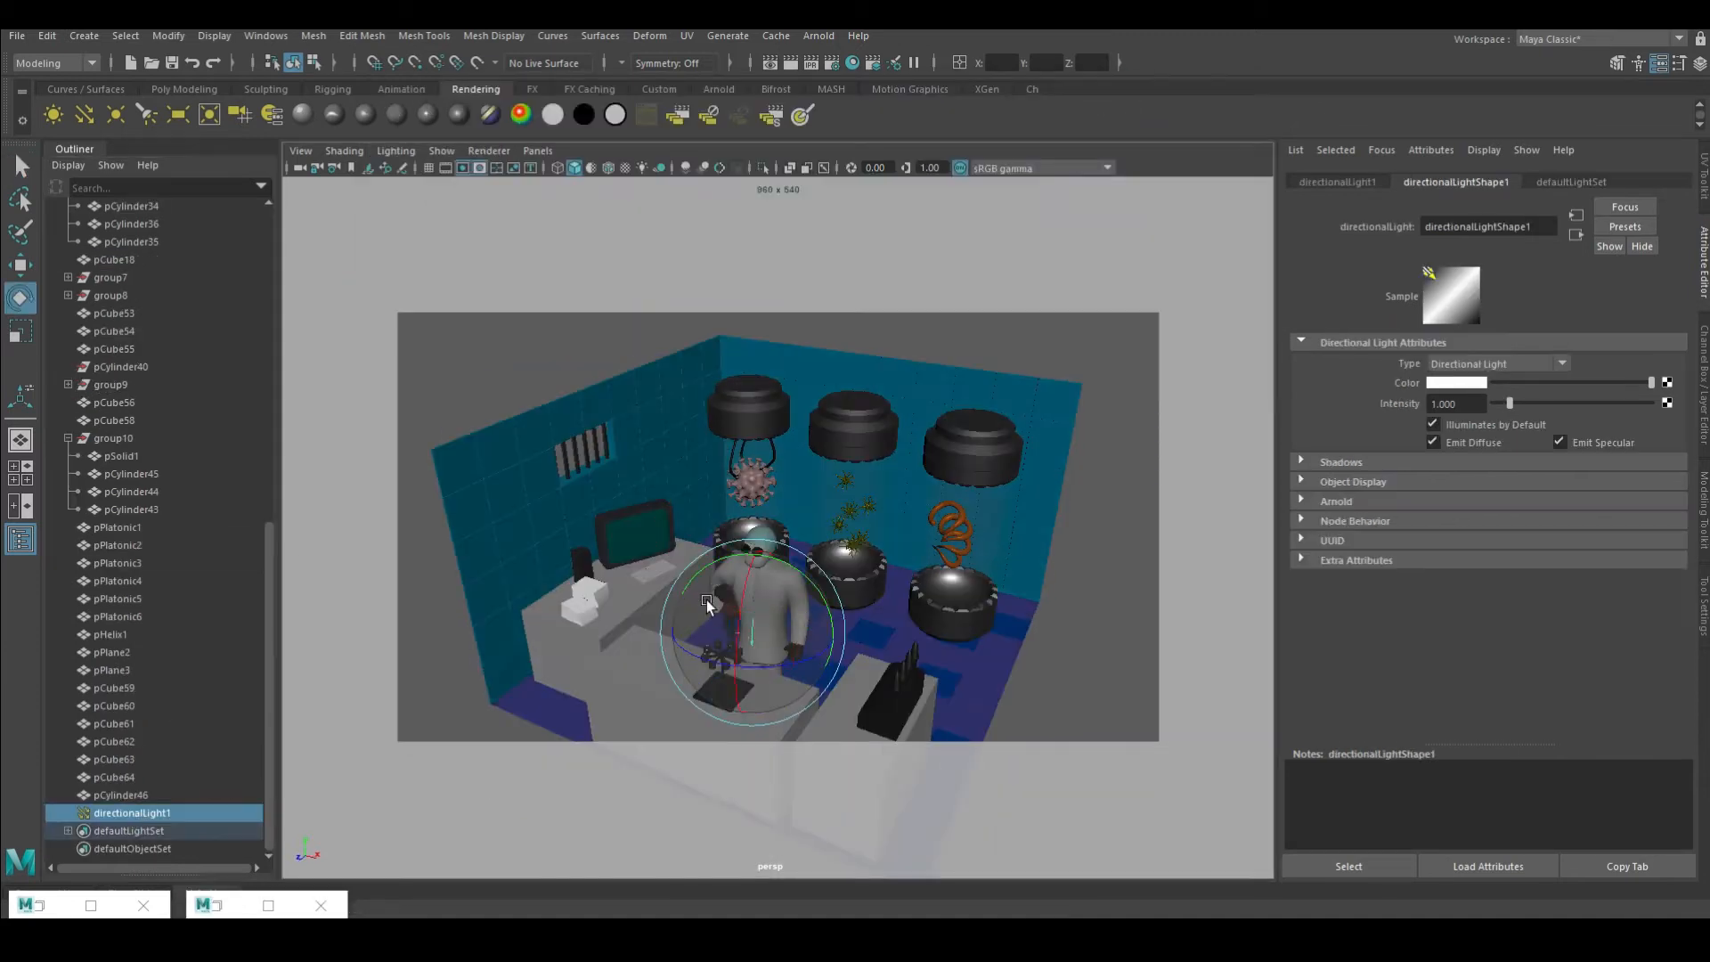
scroll(793, 534, up, 2)
alt+middle_drag(792, 534, 766, 436)
click(790, 63)
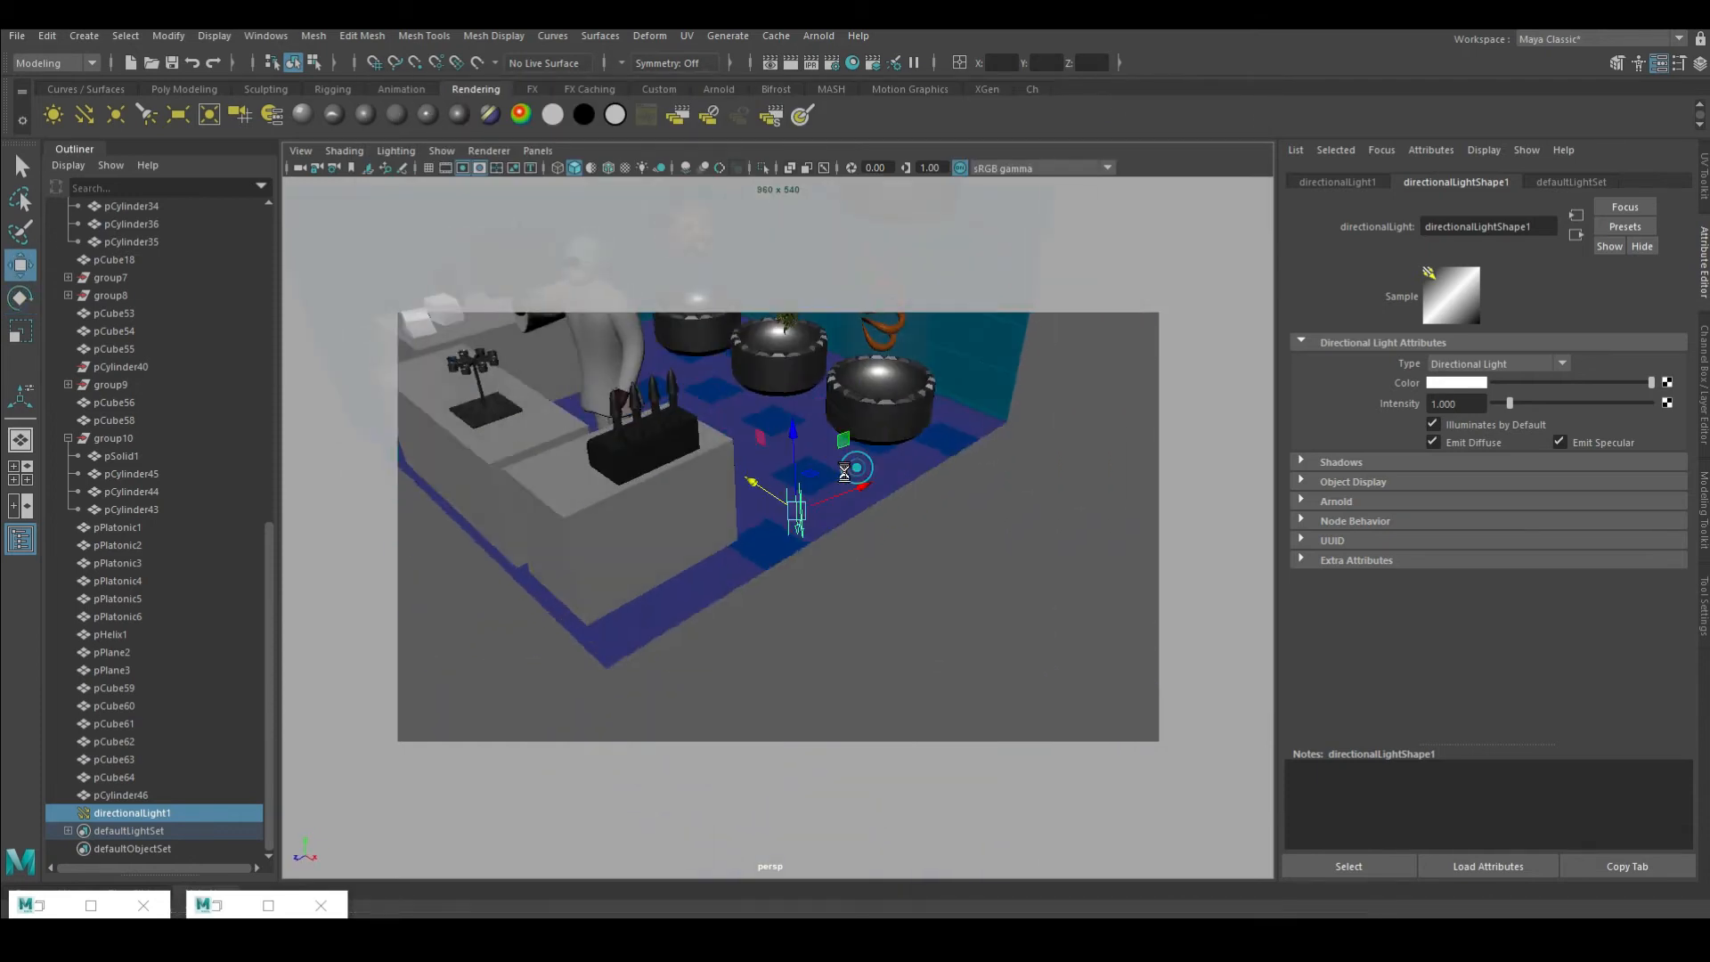
key(e)
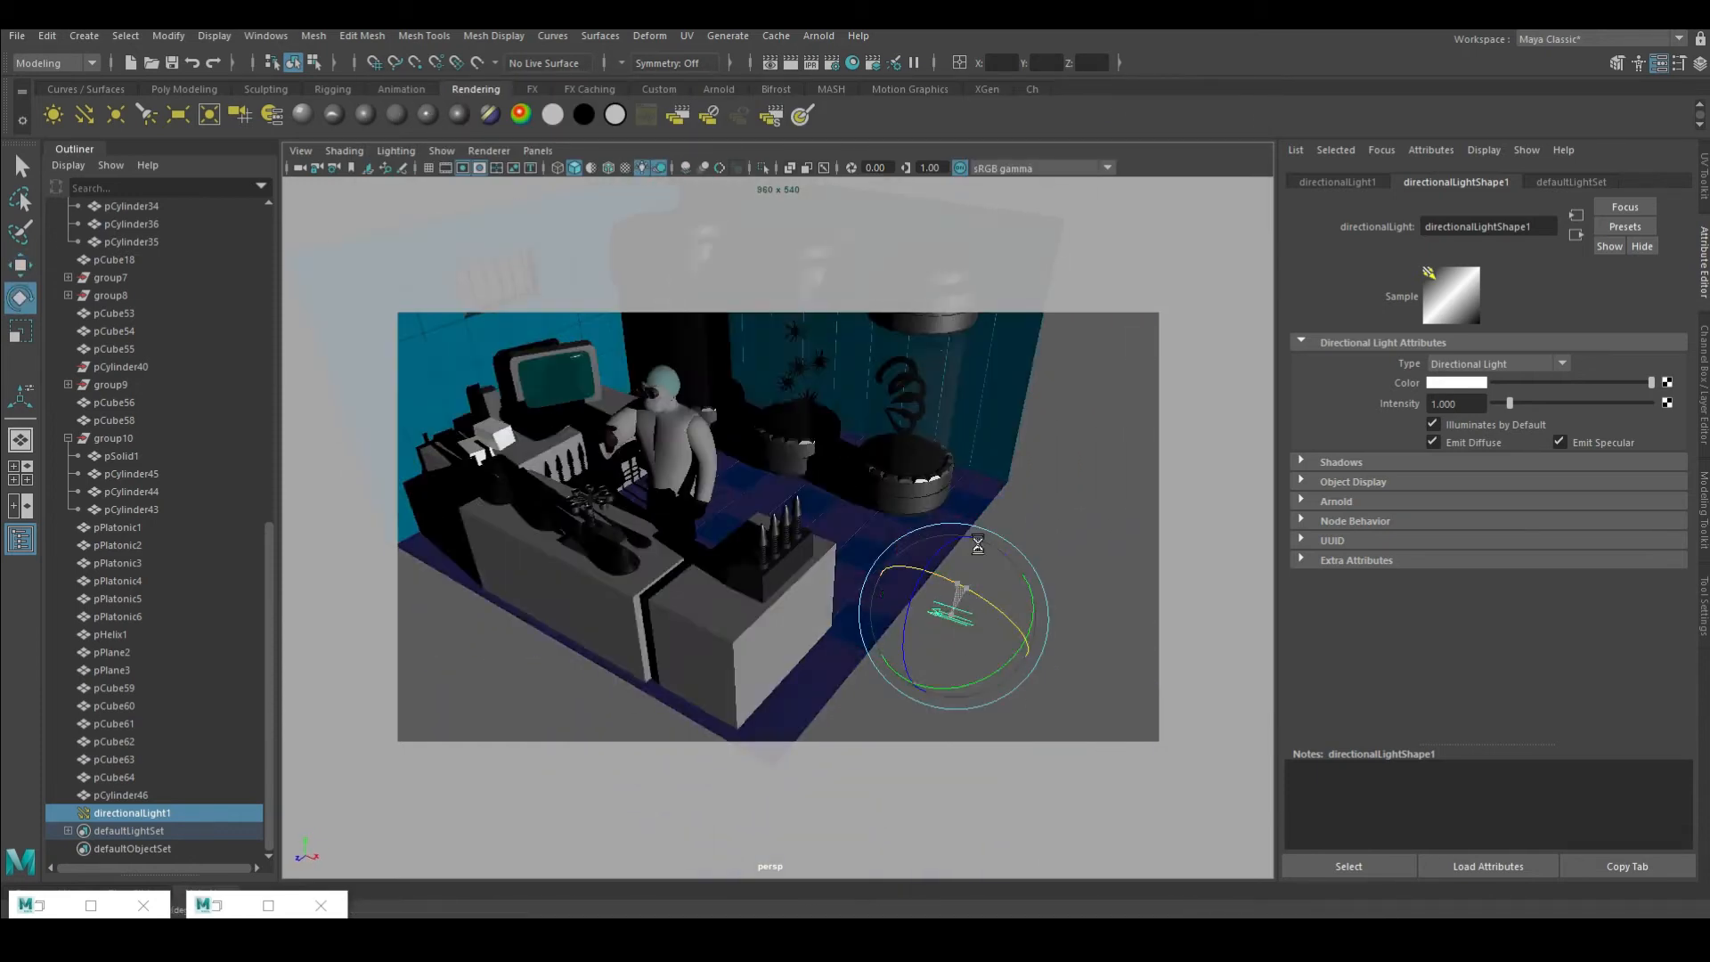
Replace the directional light with a point light and move it to the test tube in the scientist's hand
key(Delete)
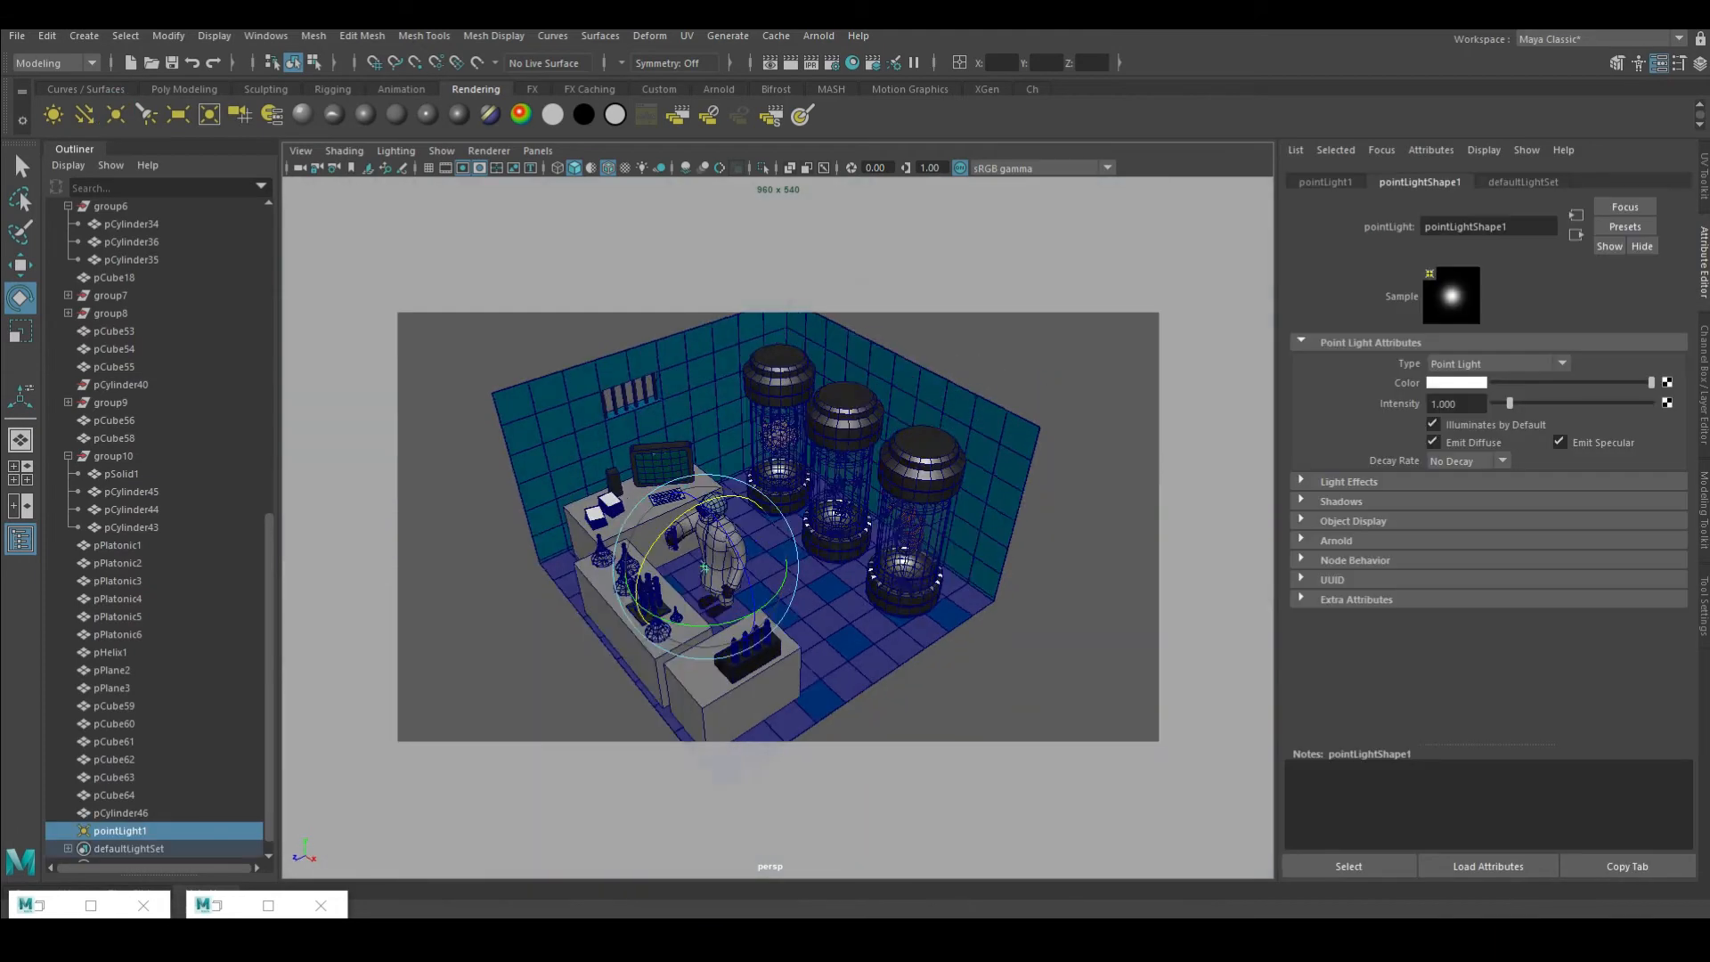
key(w)
scroll(878, 534, up, 10)
scroll(657, 542, up, 4)
drag(772, 611, 641, 420)
alt+middle_drag(641, 420, 931, 532)
scroll(930, 532, up, 6)
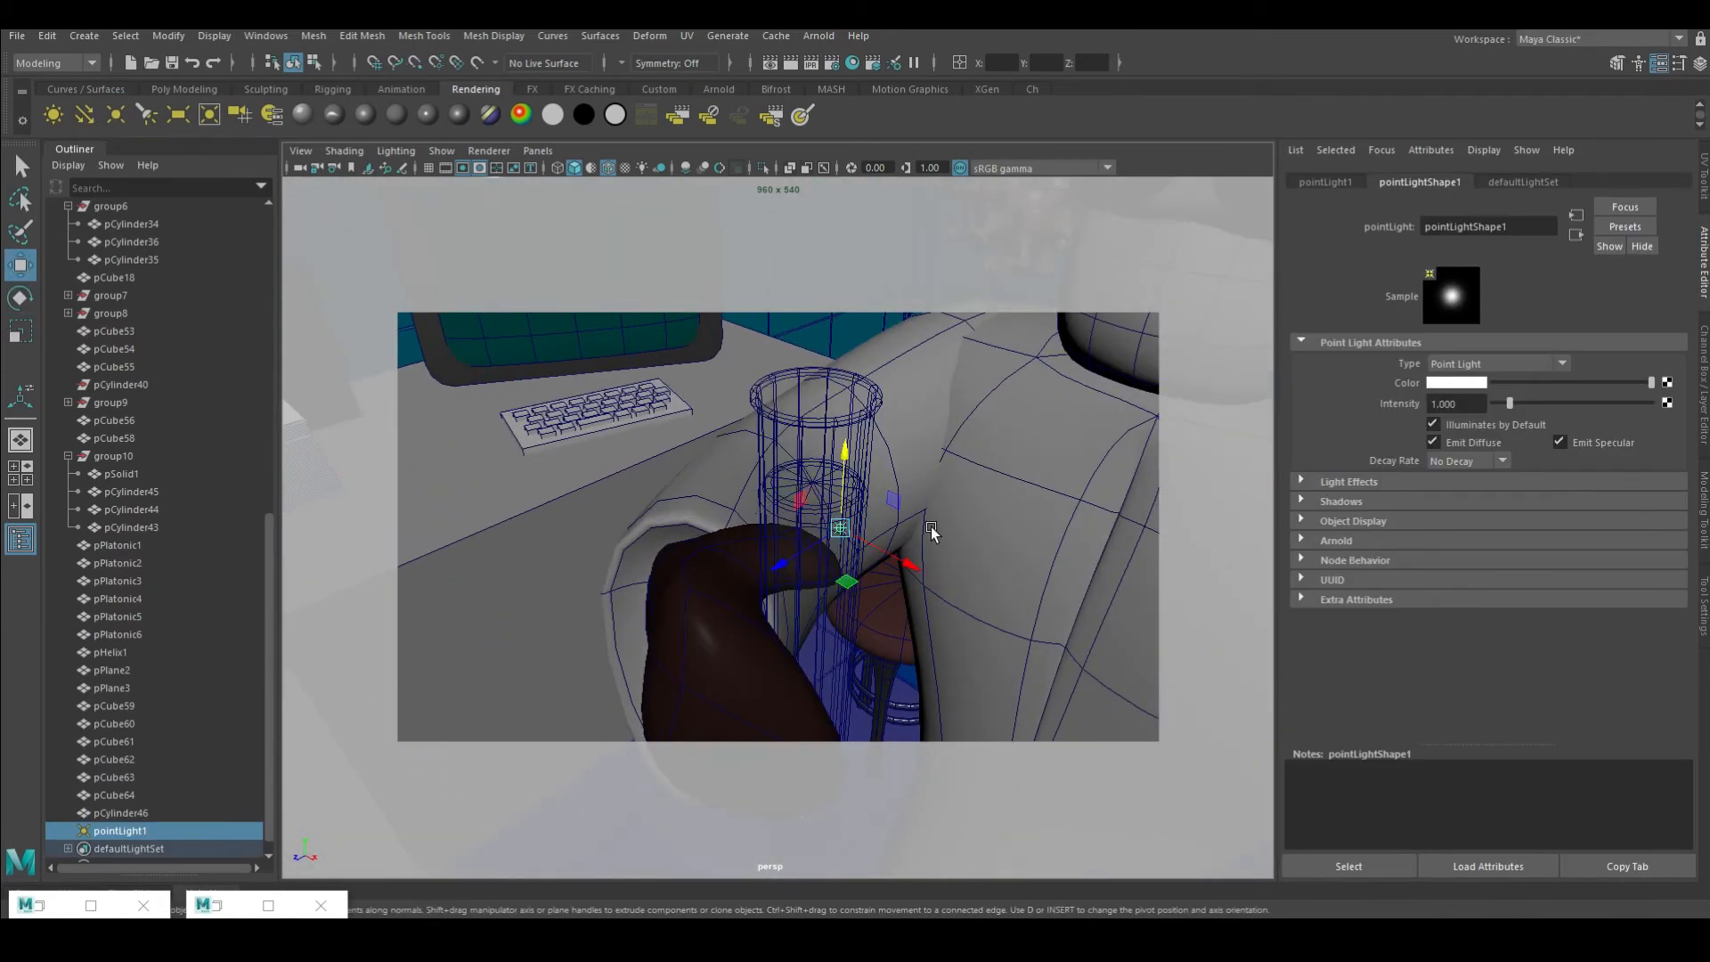
scroll(763, 447, down, 10)
scroll(764, 447, up, 6)
Colour the test tube's point light green, raise its intensity to 5.92 and test-render it
click(1456, 383)
click(1470, 340)
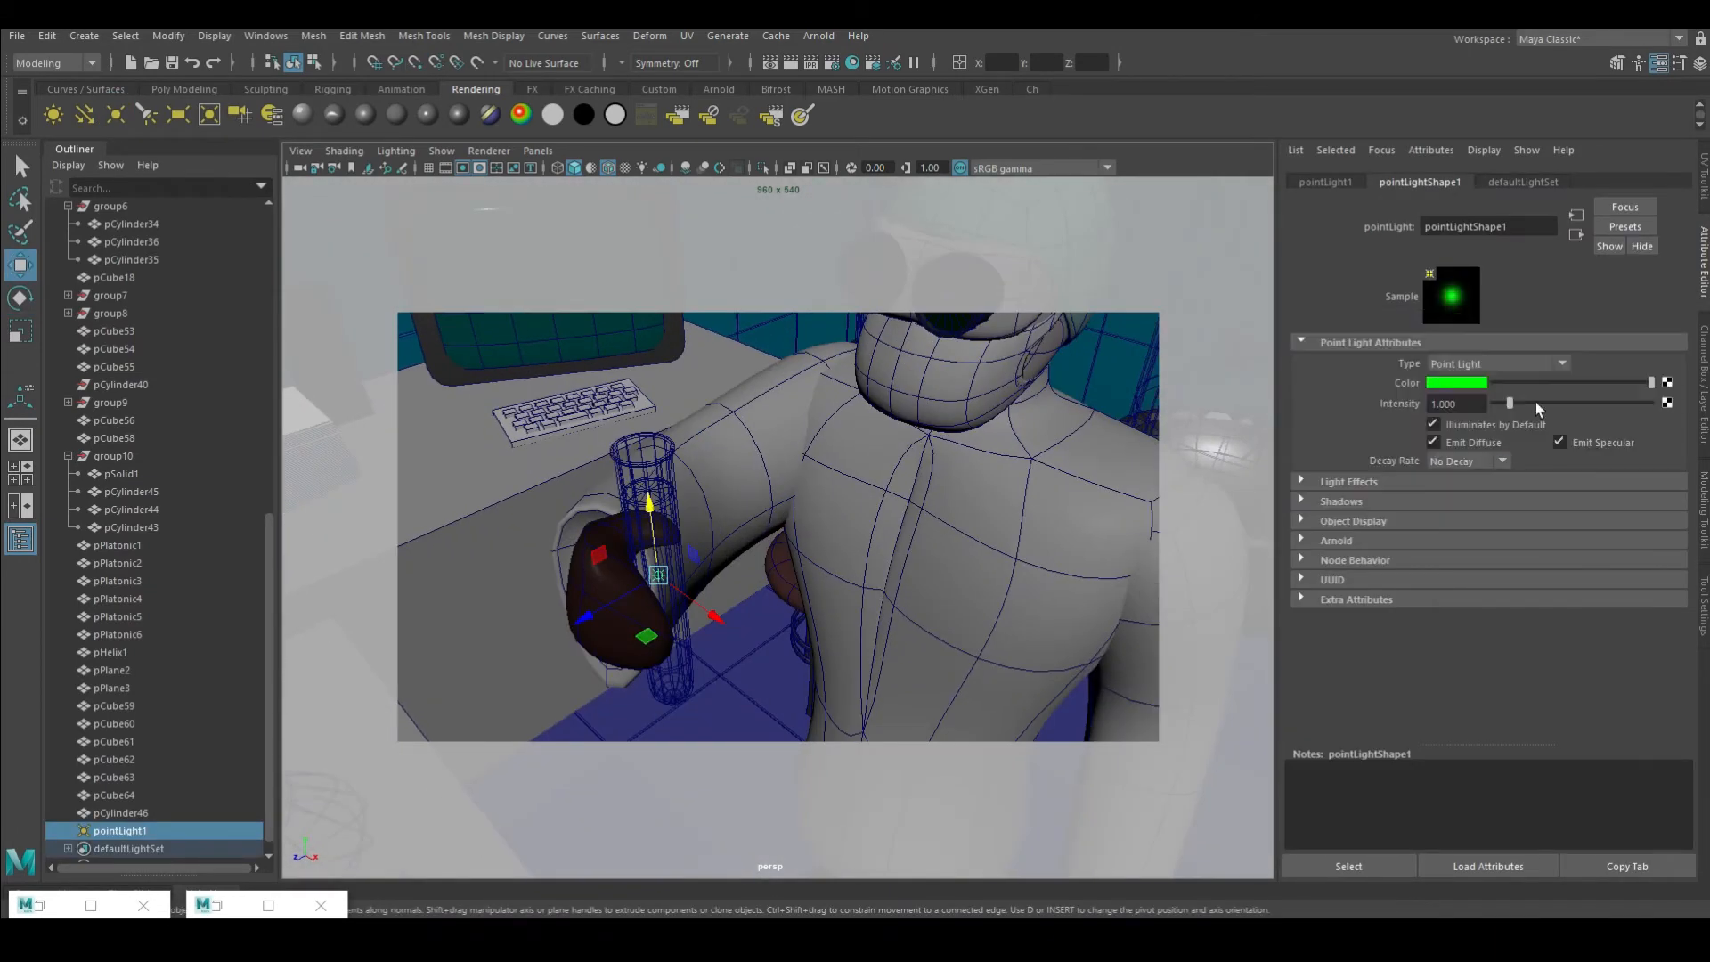
drag(1509, 403, 1588, 403)
alt+drag(961, 490, 1096, 438)
scroll(1096, 438, down, 5)
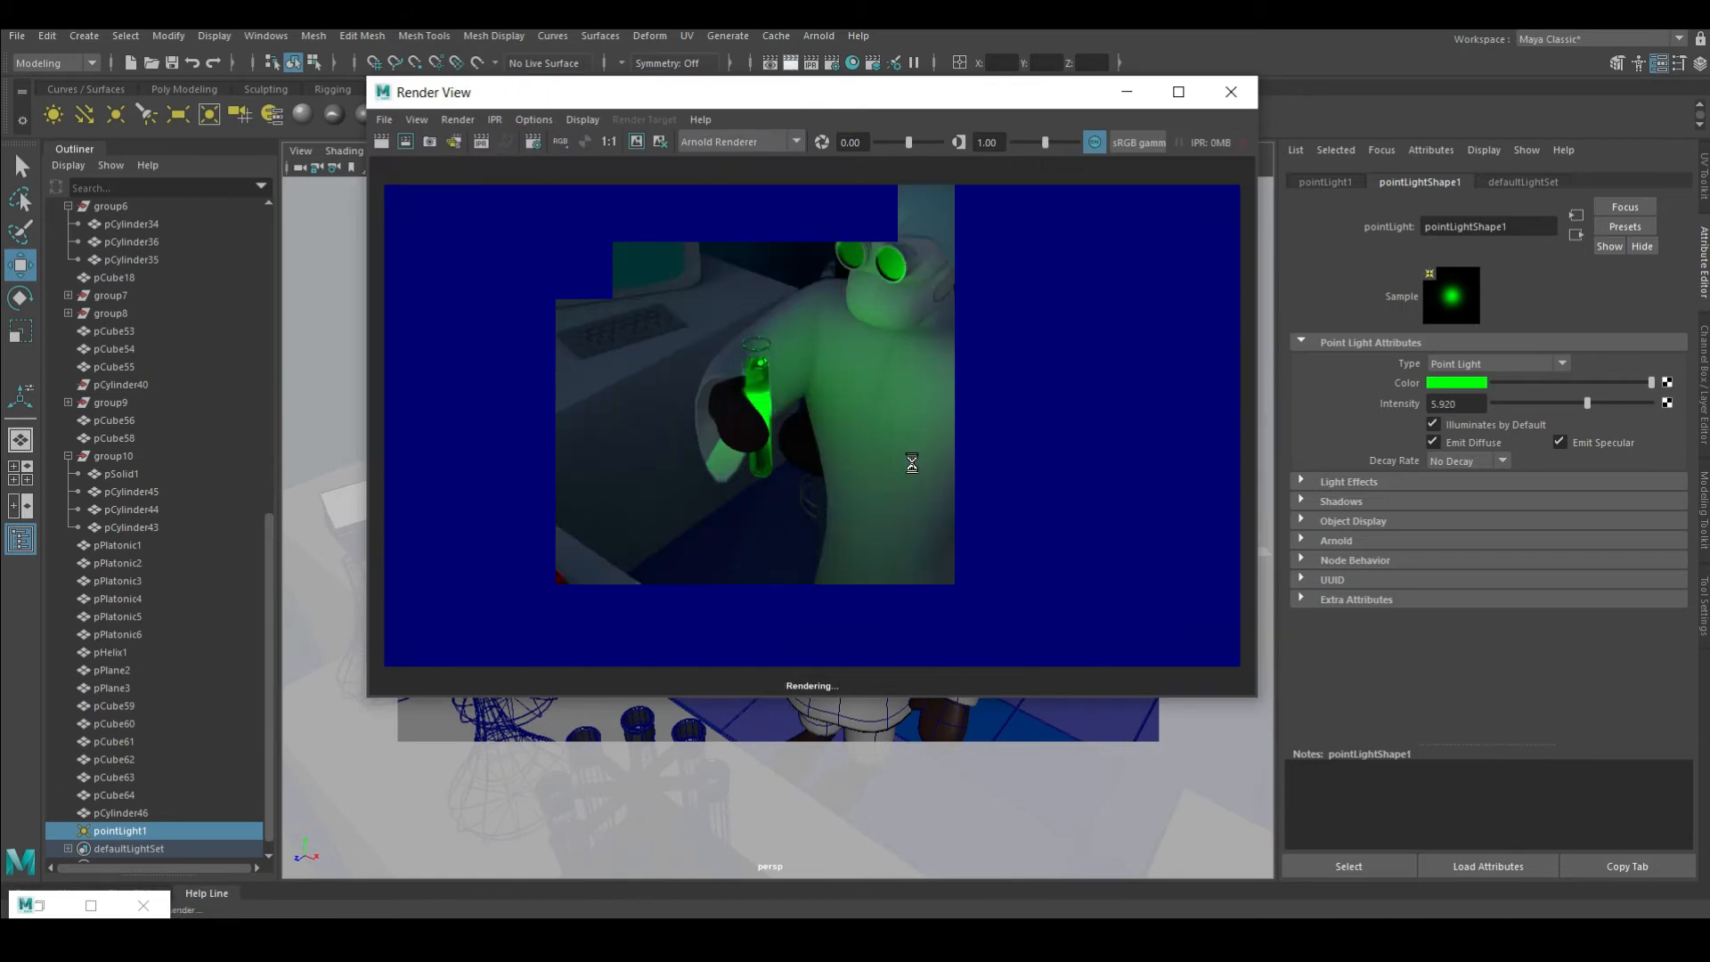
click(1133, 92)
Place a second point light, cyan with intensity 5.92, in front of the monitor and render it
click(791, 62)
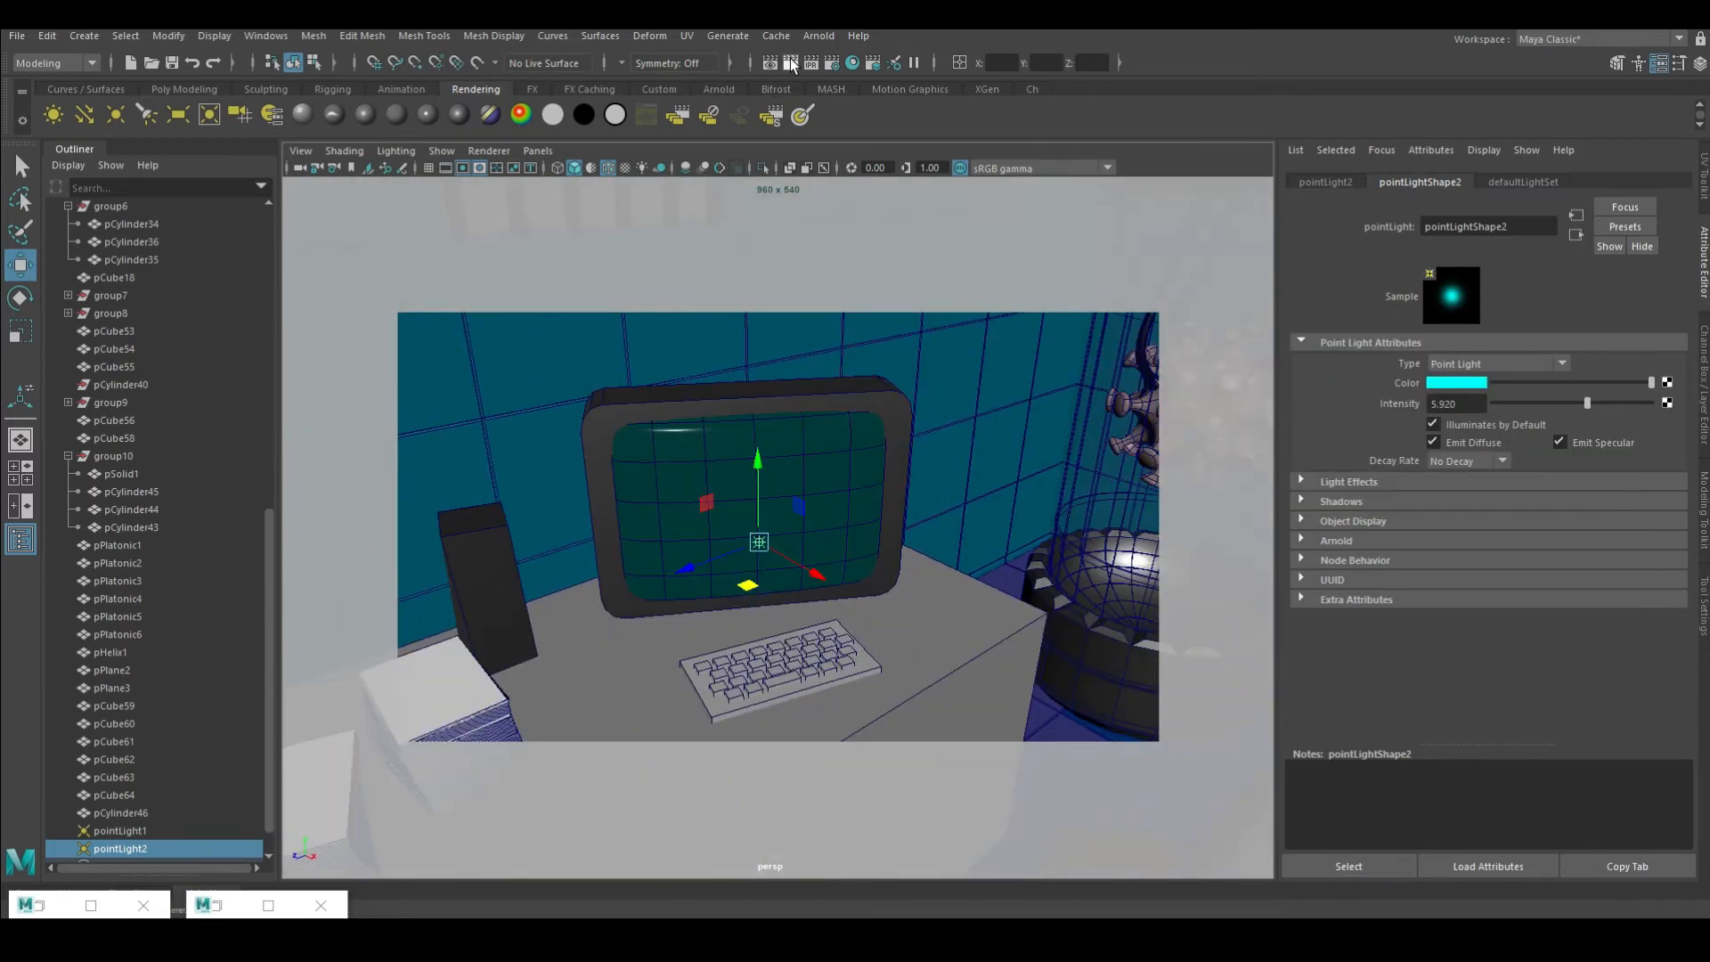
click(791, 64)
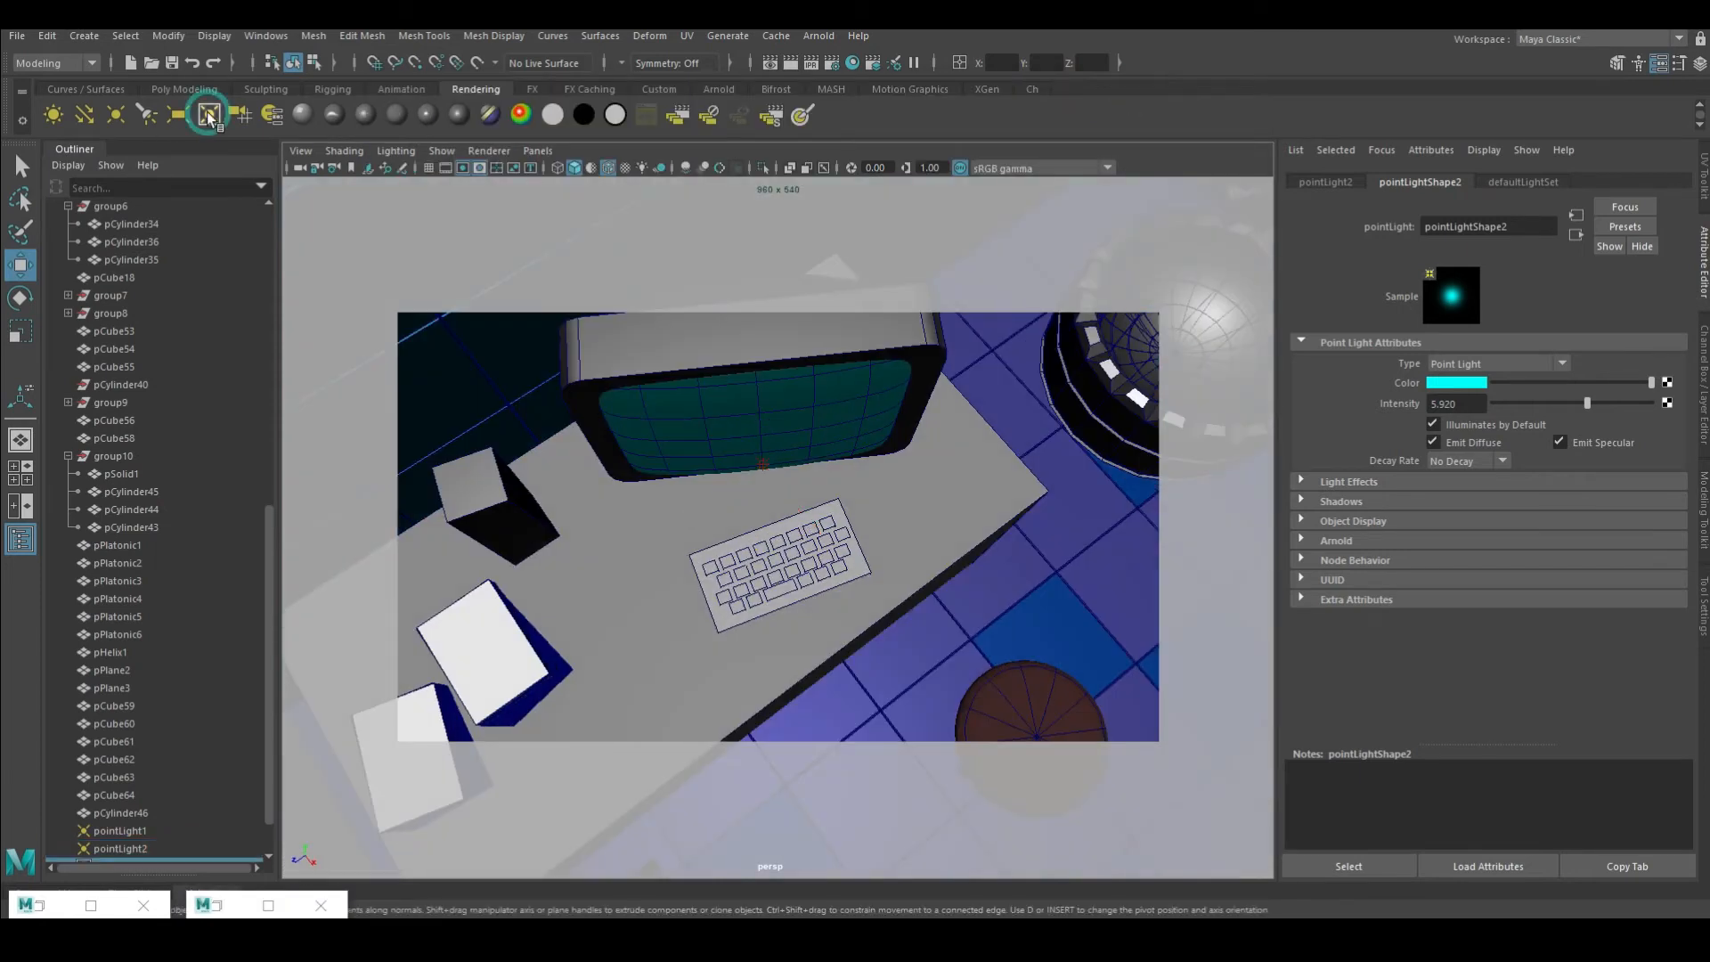
Convert the monitor's cyan point light to an Area Light, rotate and scale it to match the screen, and render the scene
click(1465, 364)
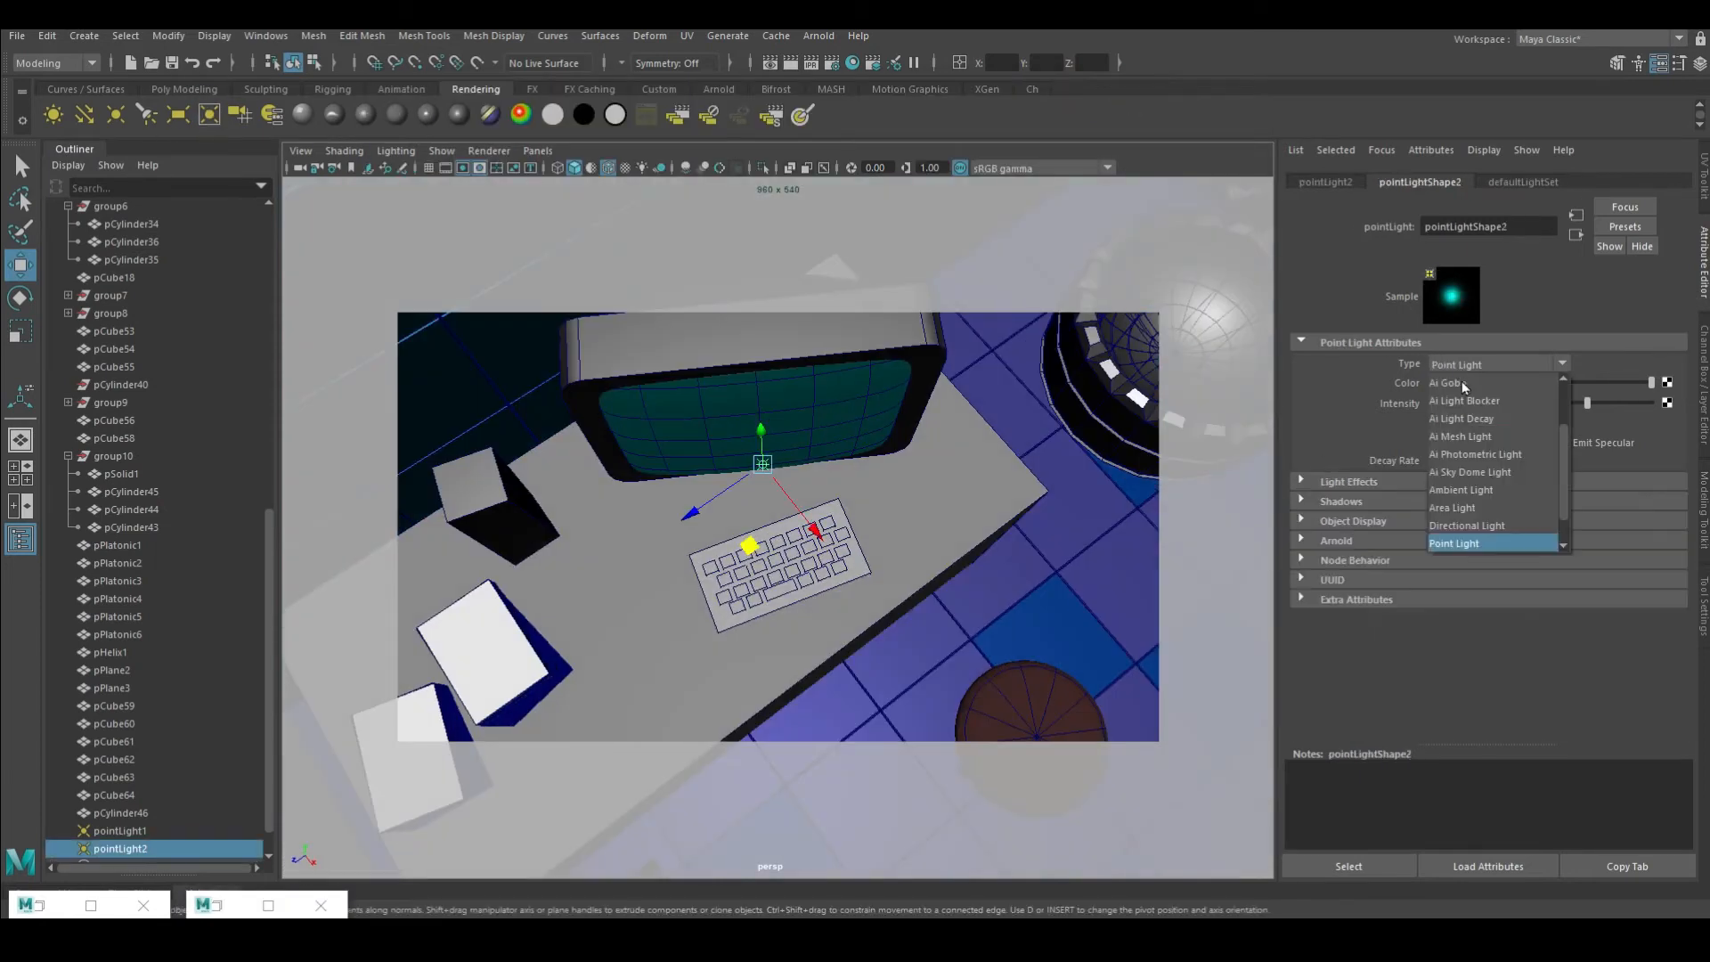
click(1493, 510)
key(e)
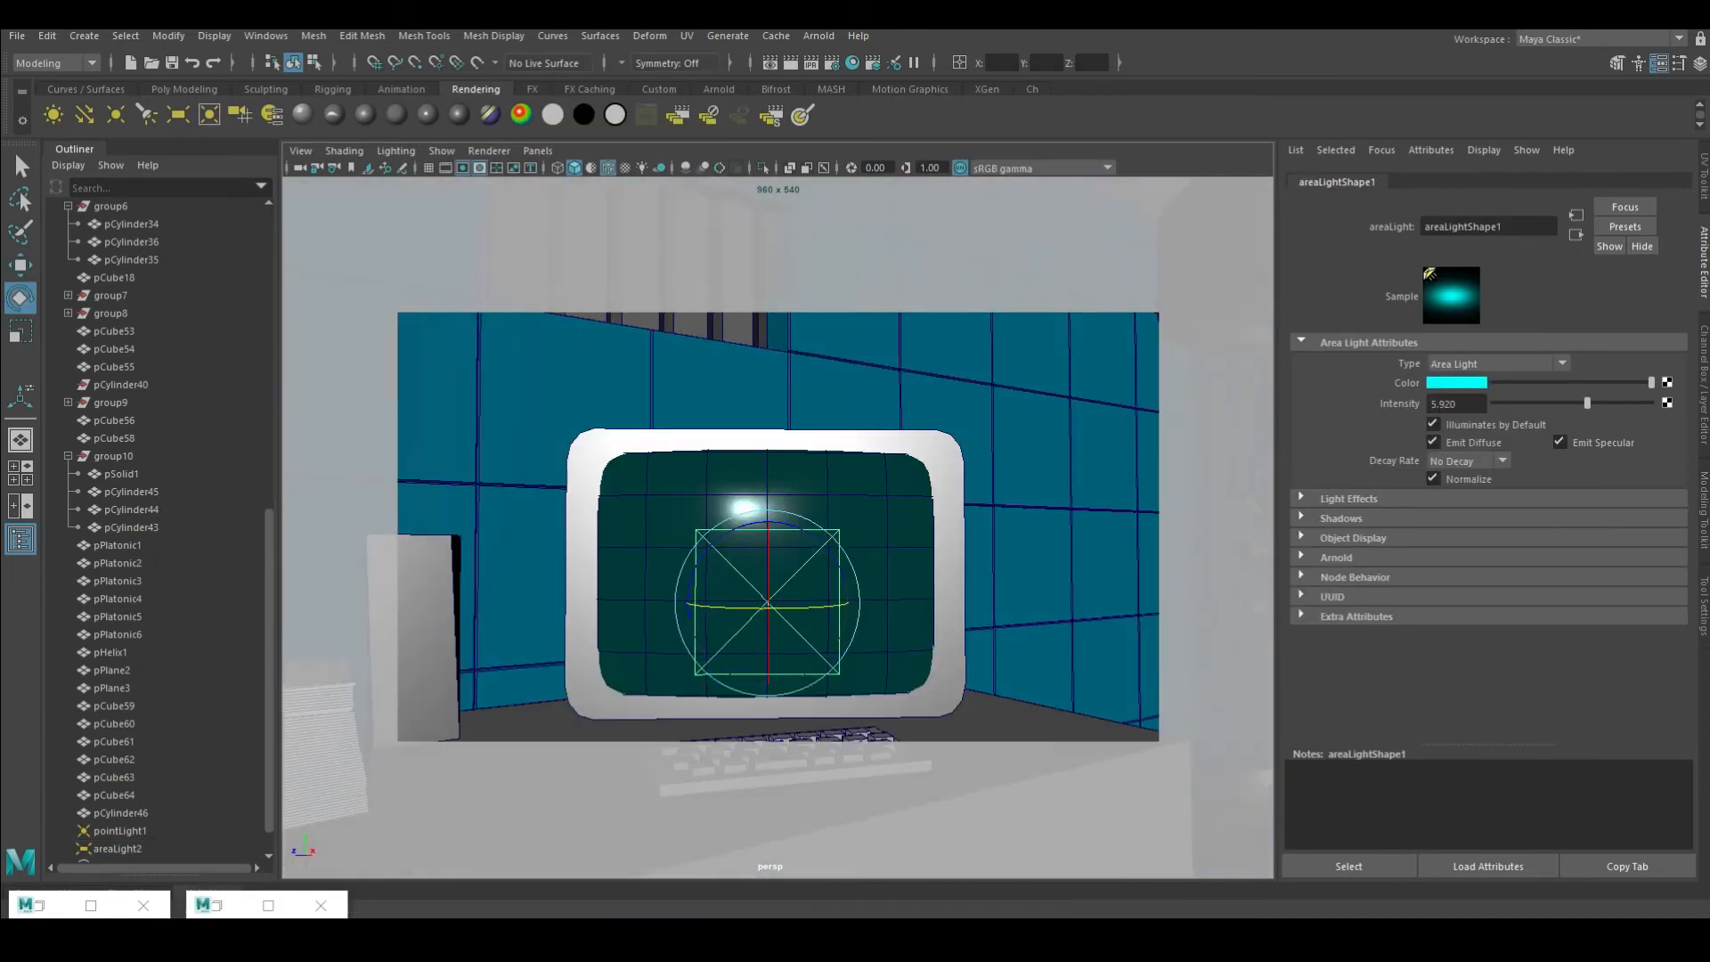
key(r)
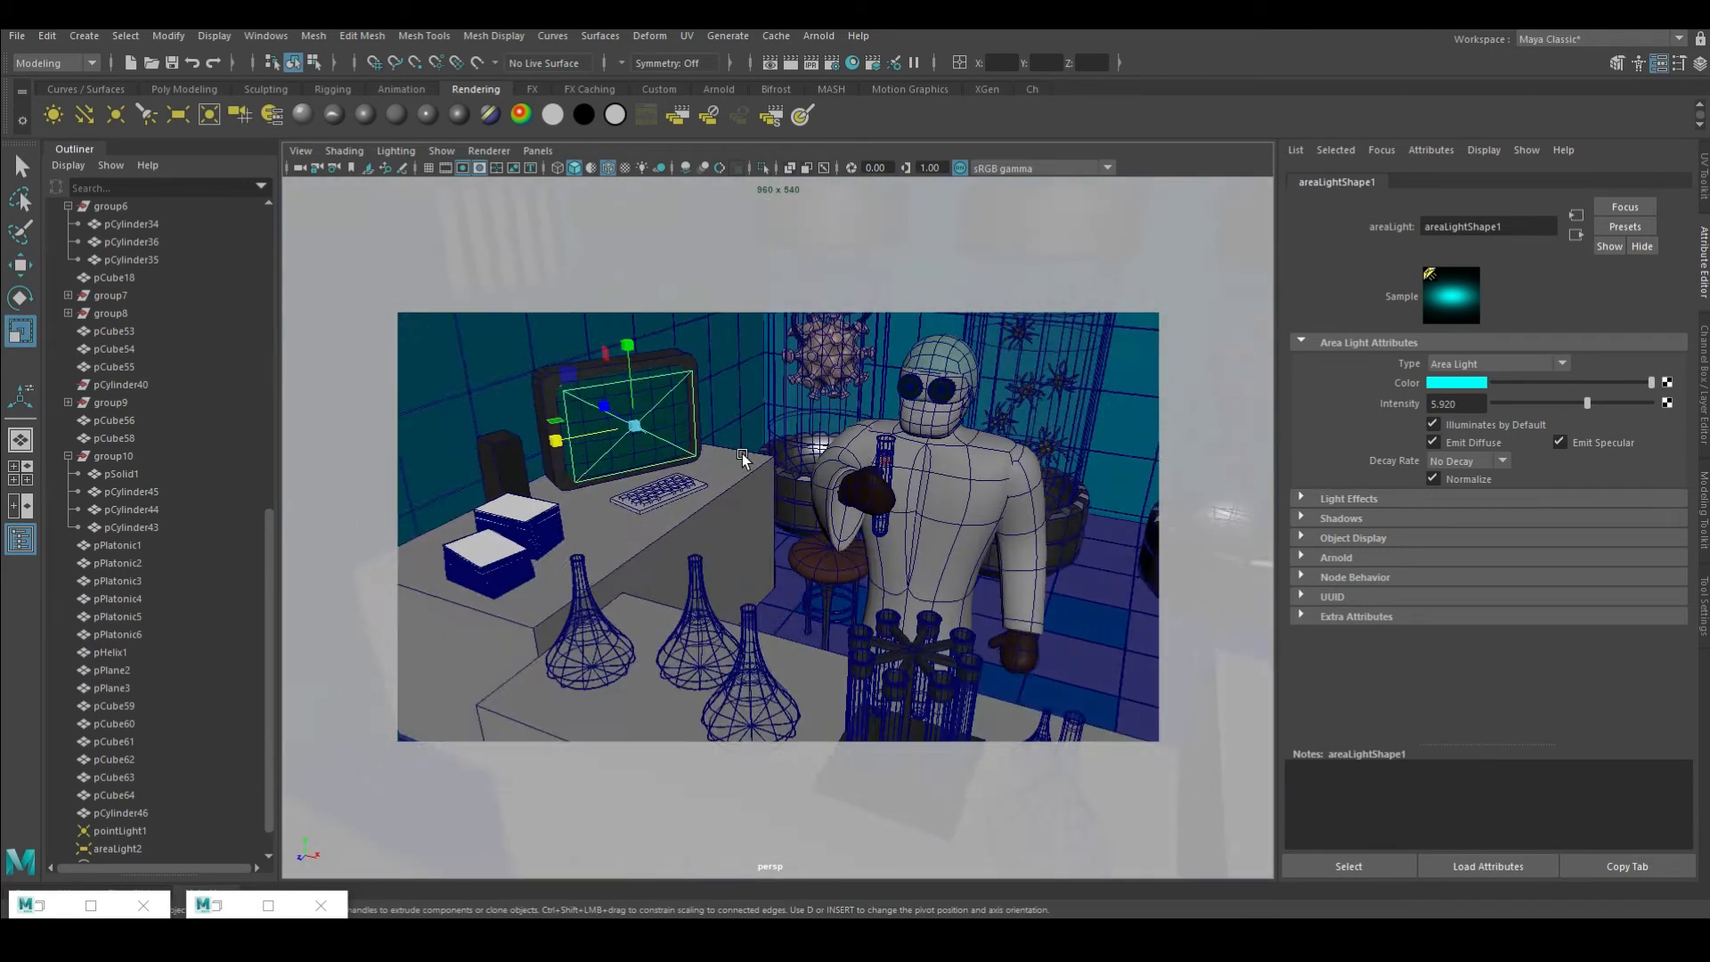
click(789, 64)
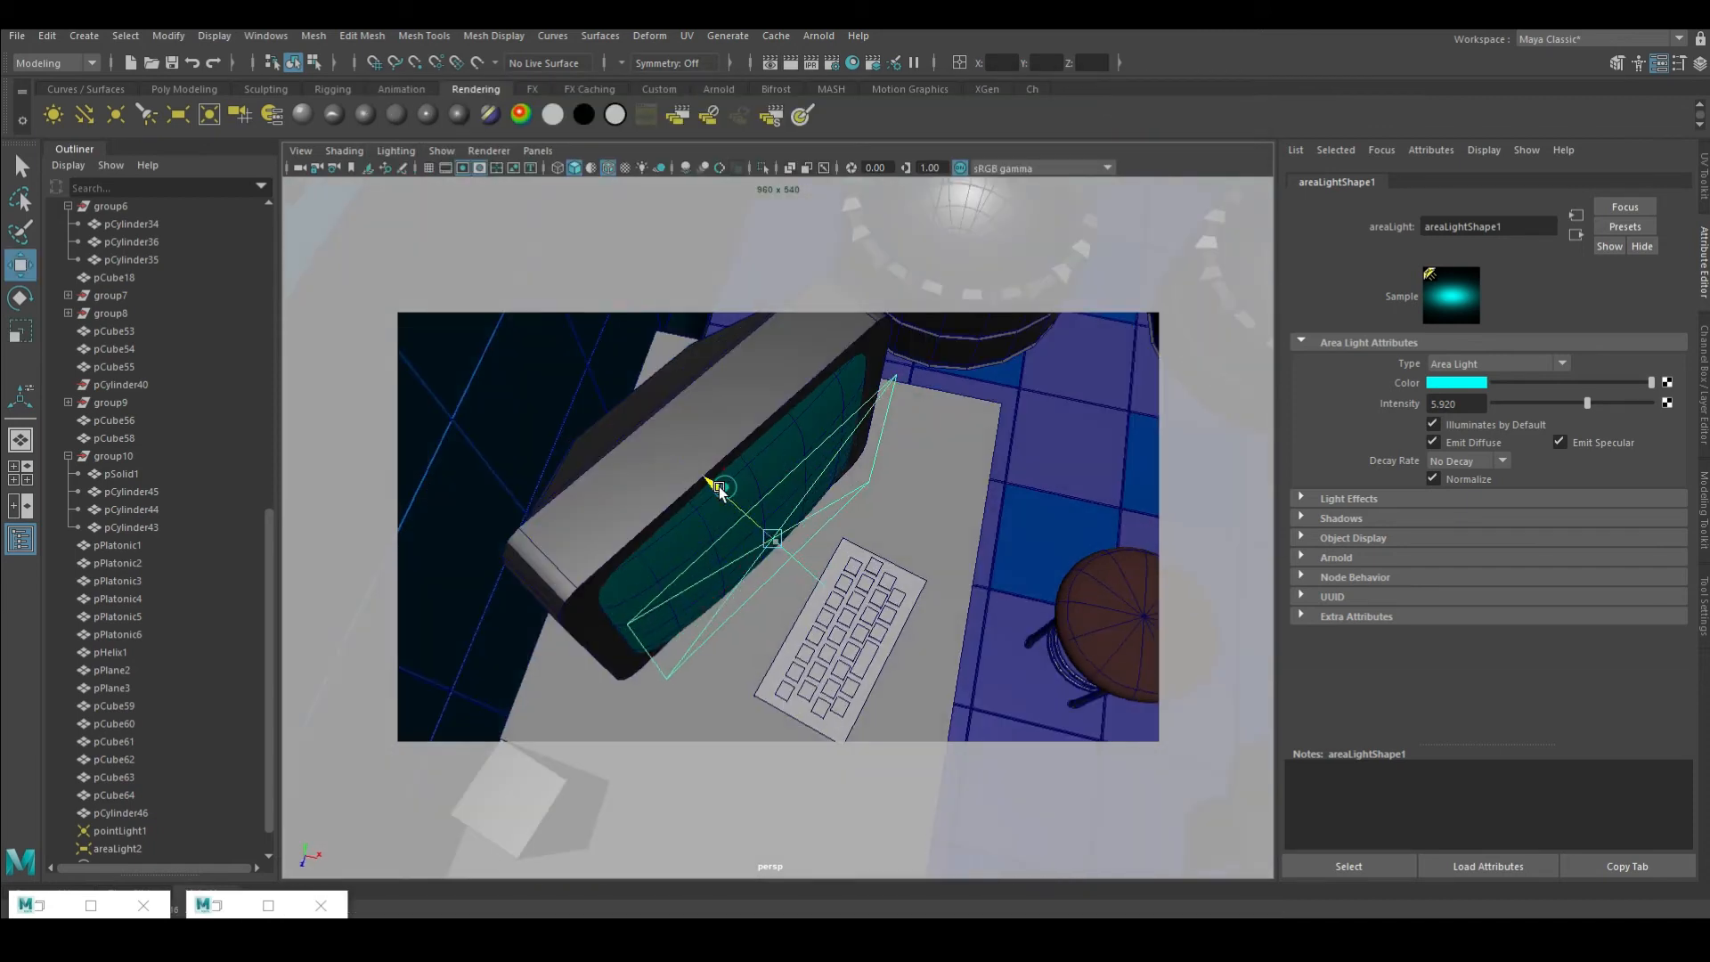
Move the area light behind the monitor's screen, set the screen material's transmission weight to 1.000 and test-render the scene
click(710, 608)
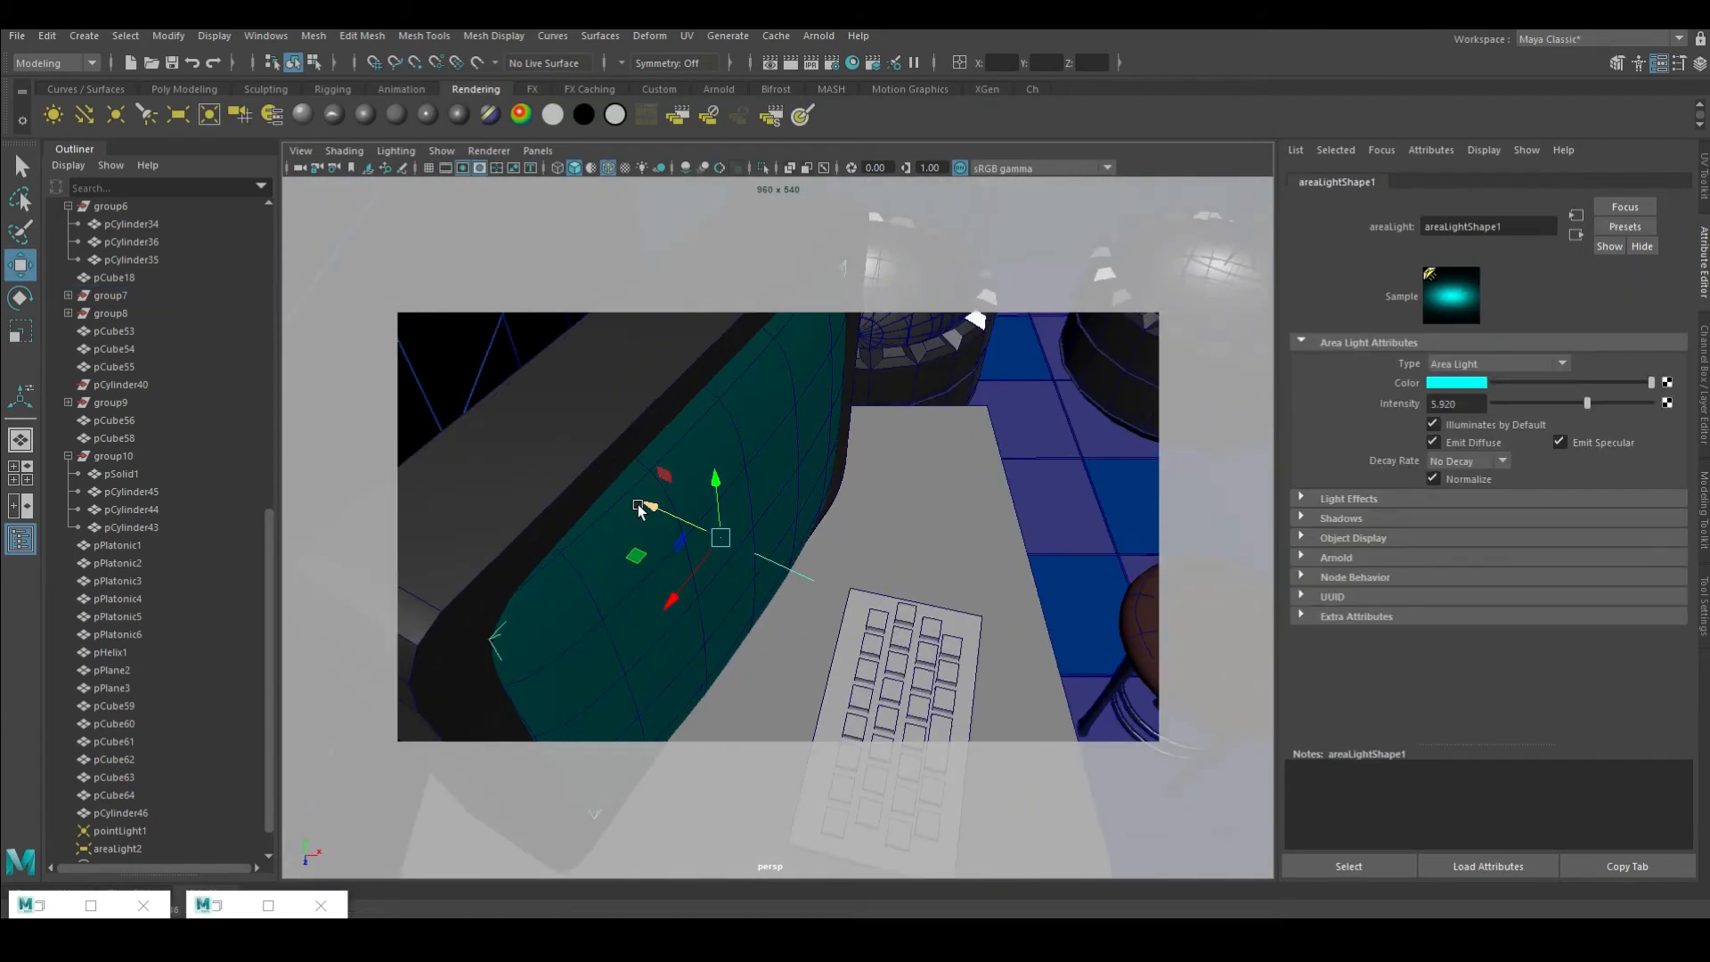
click(611, 565)
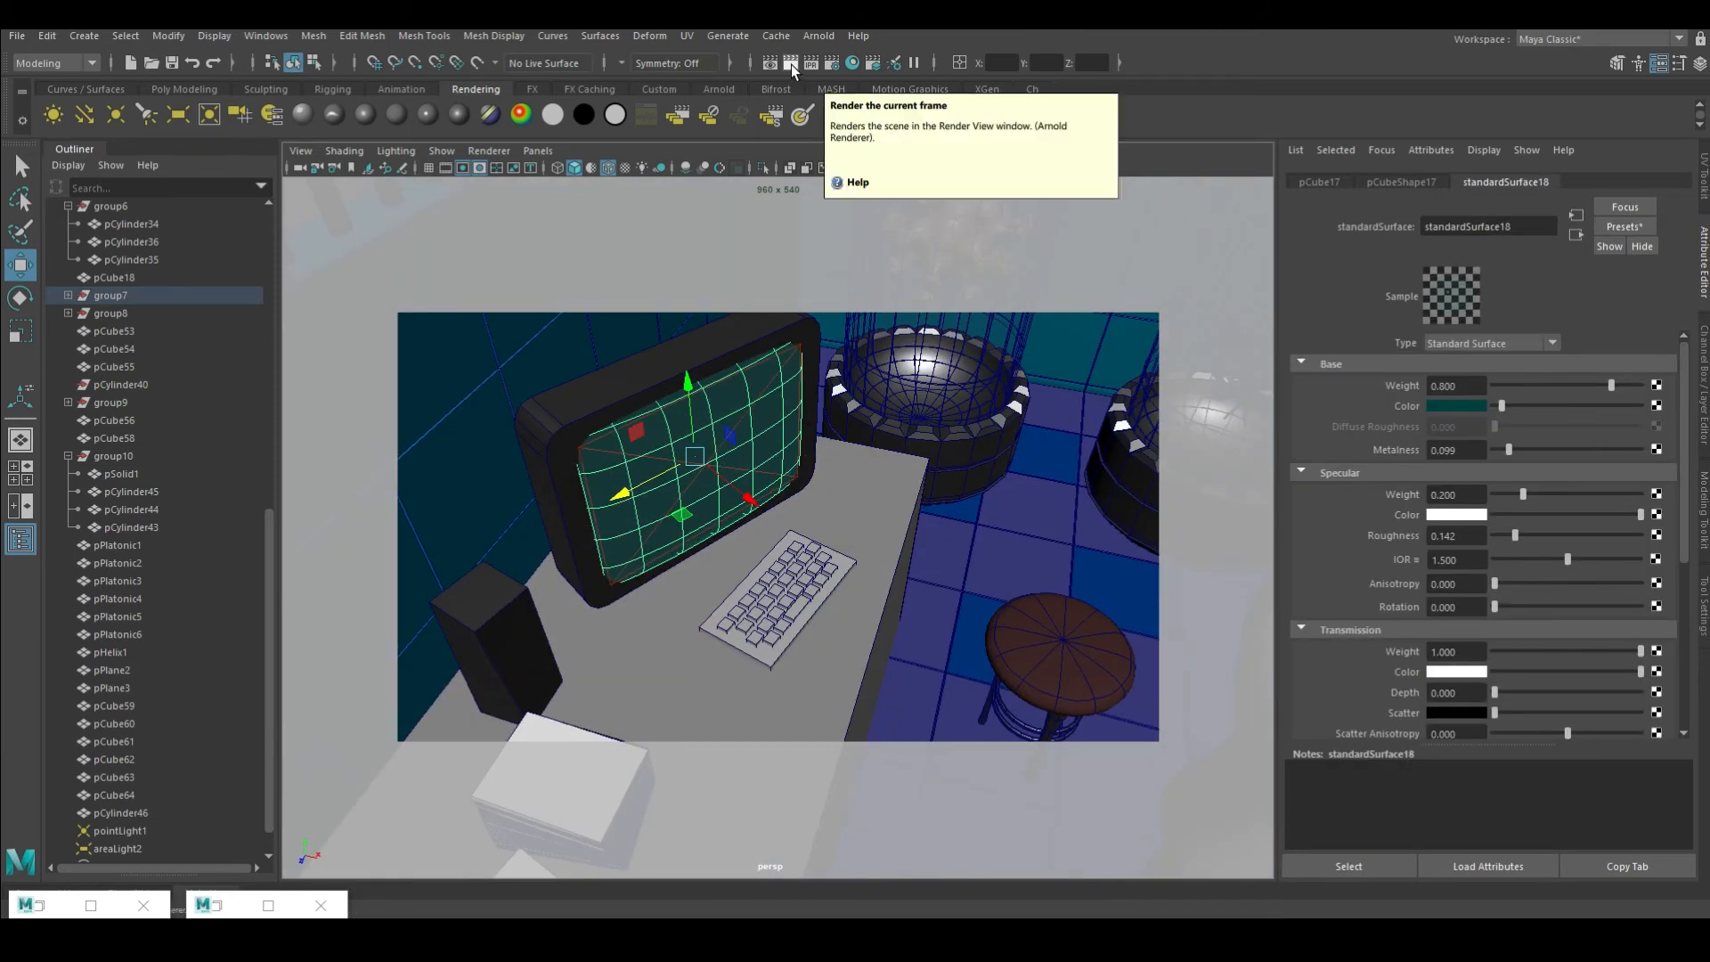
click(790, 63)
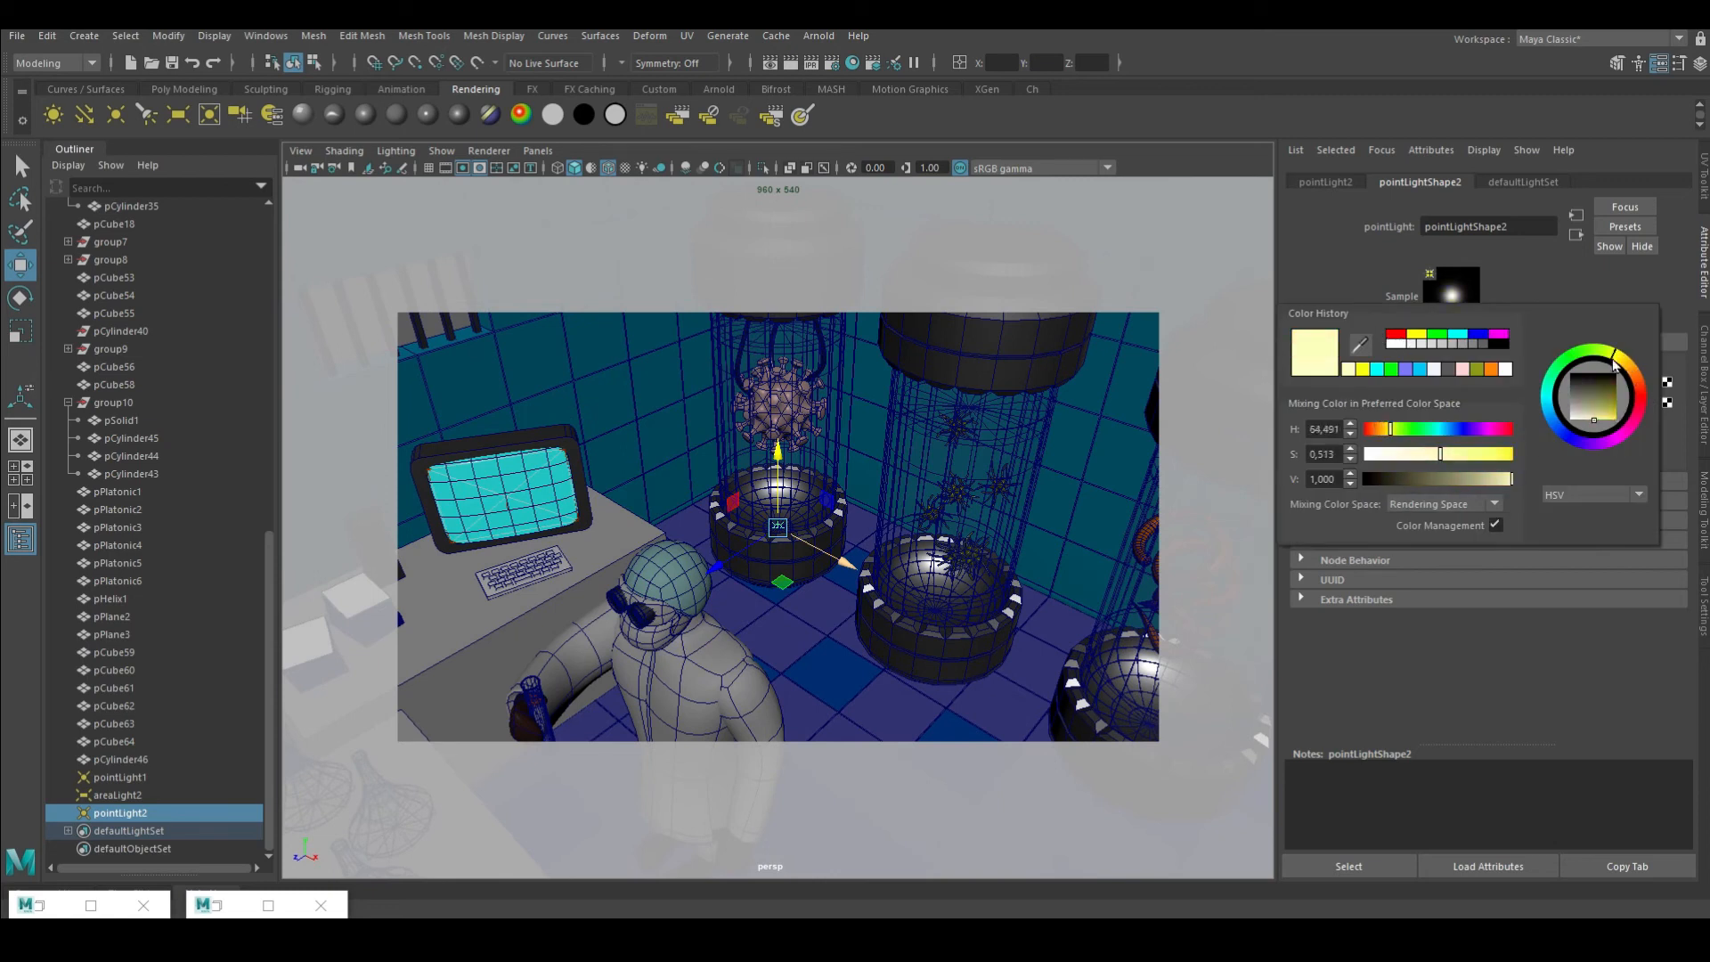
Place a pale yellow point light with intensity 5.920 in the base of the virus tank, lower it slightly and test-render it
click(790, 62)
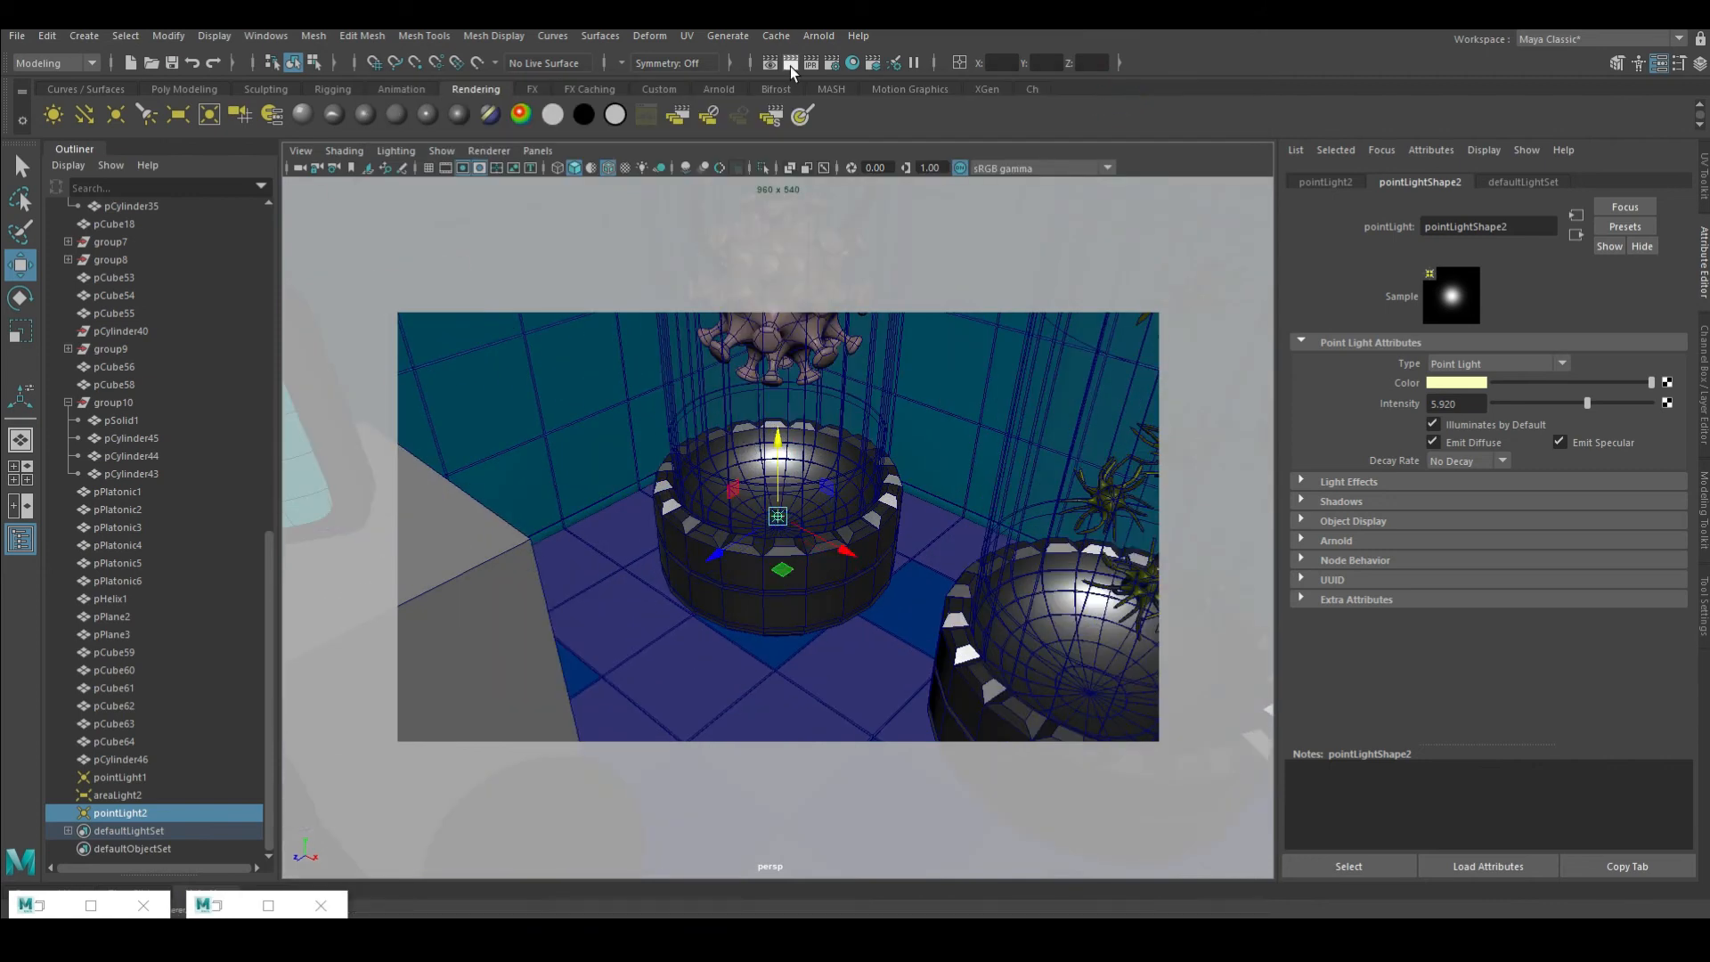
click(790, 64)
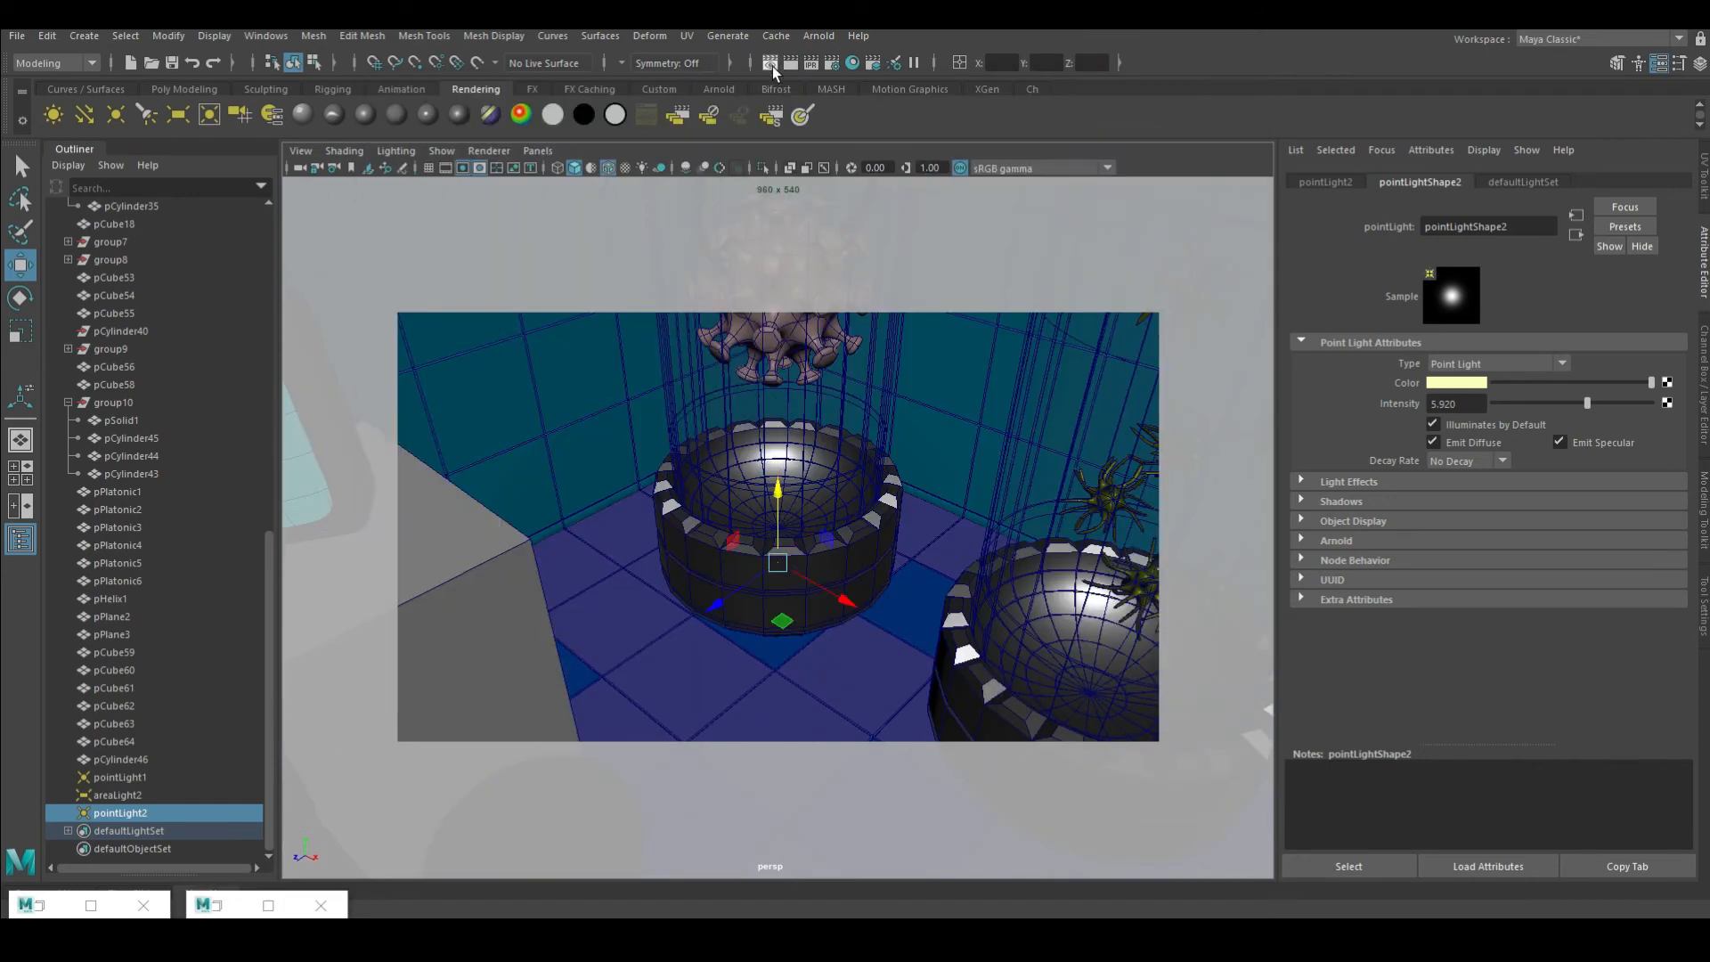
click(771, 64)
click(392, 140)
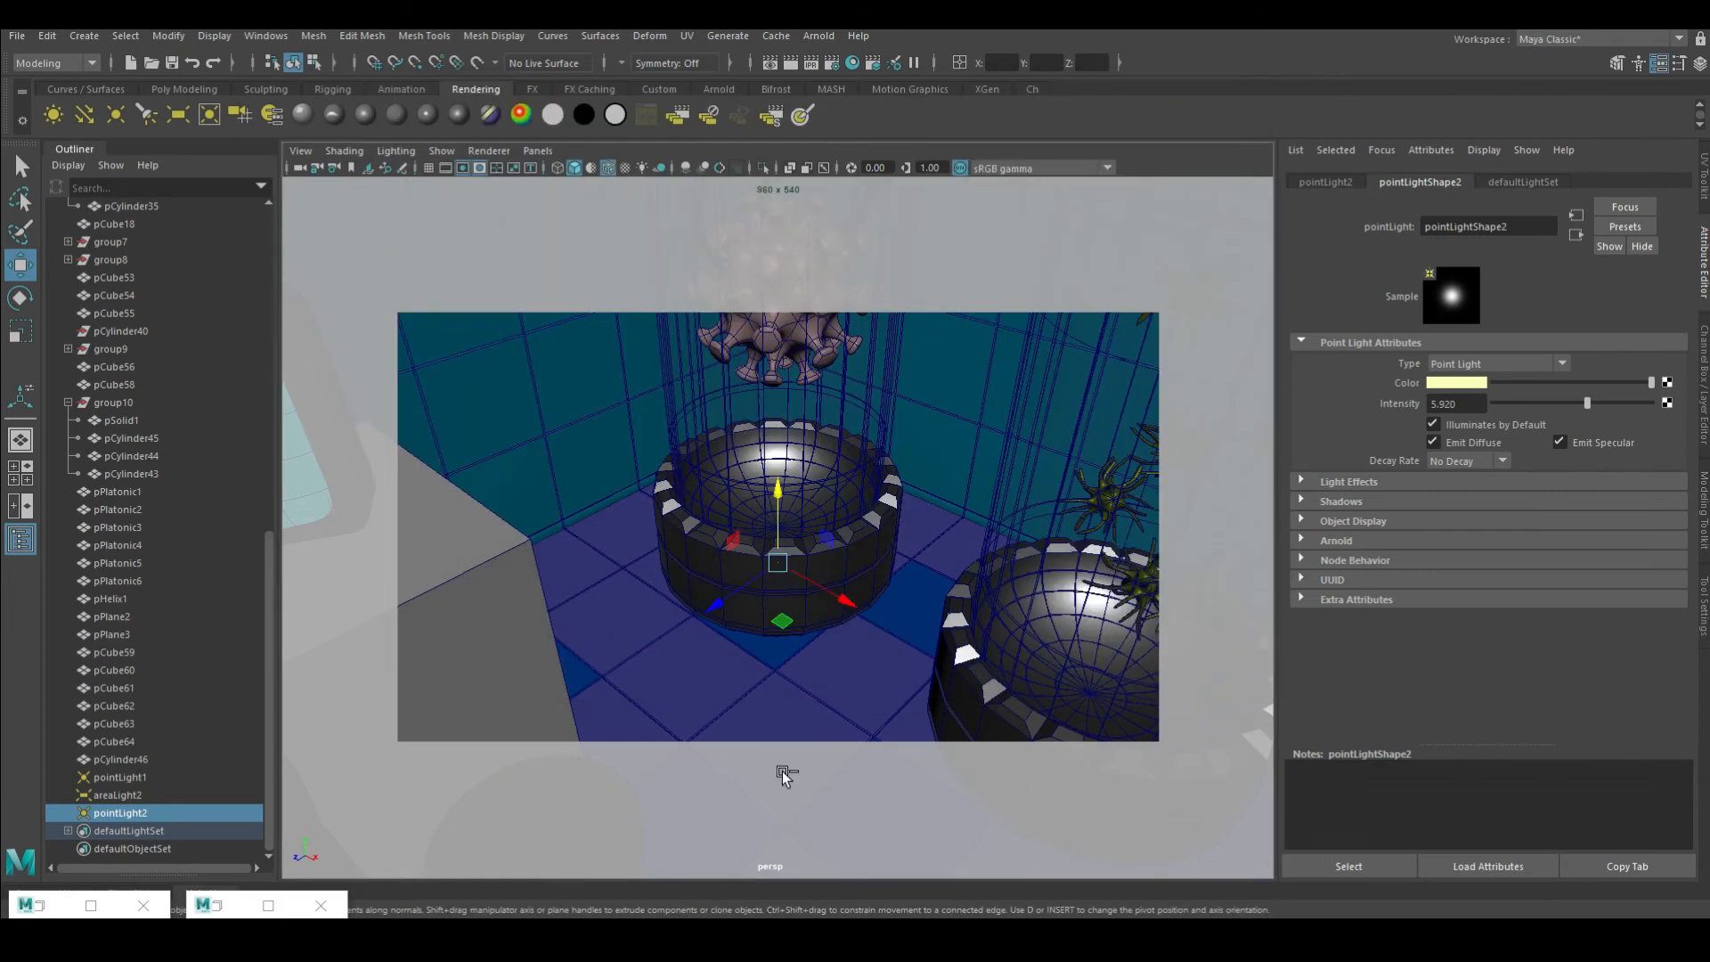
Duplicate the pale yellow point light and reposition the copy within the virus tank
alt+drag(779, 771, 855, 463)
key(ctrl+d)
drag(780, 526, 899, 498)
key(f)
drag(778, 373, 766, 570)
Duplicate both point lights of the virus tank together and move the copies into the middle tank
ctrl+click(137, 817)
scroll(782, 466, down, 5)
key(ctrl+d)
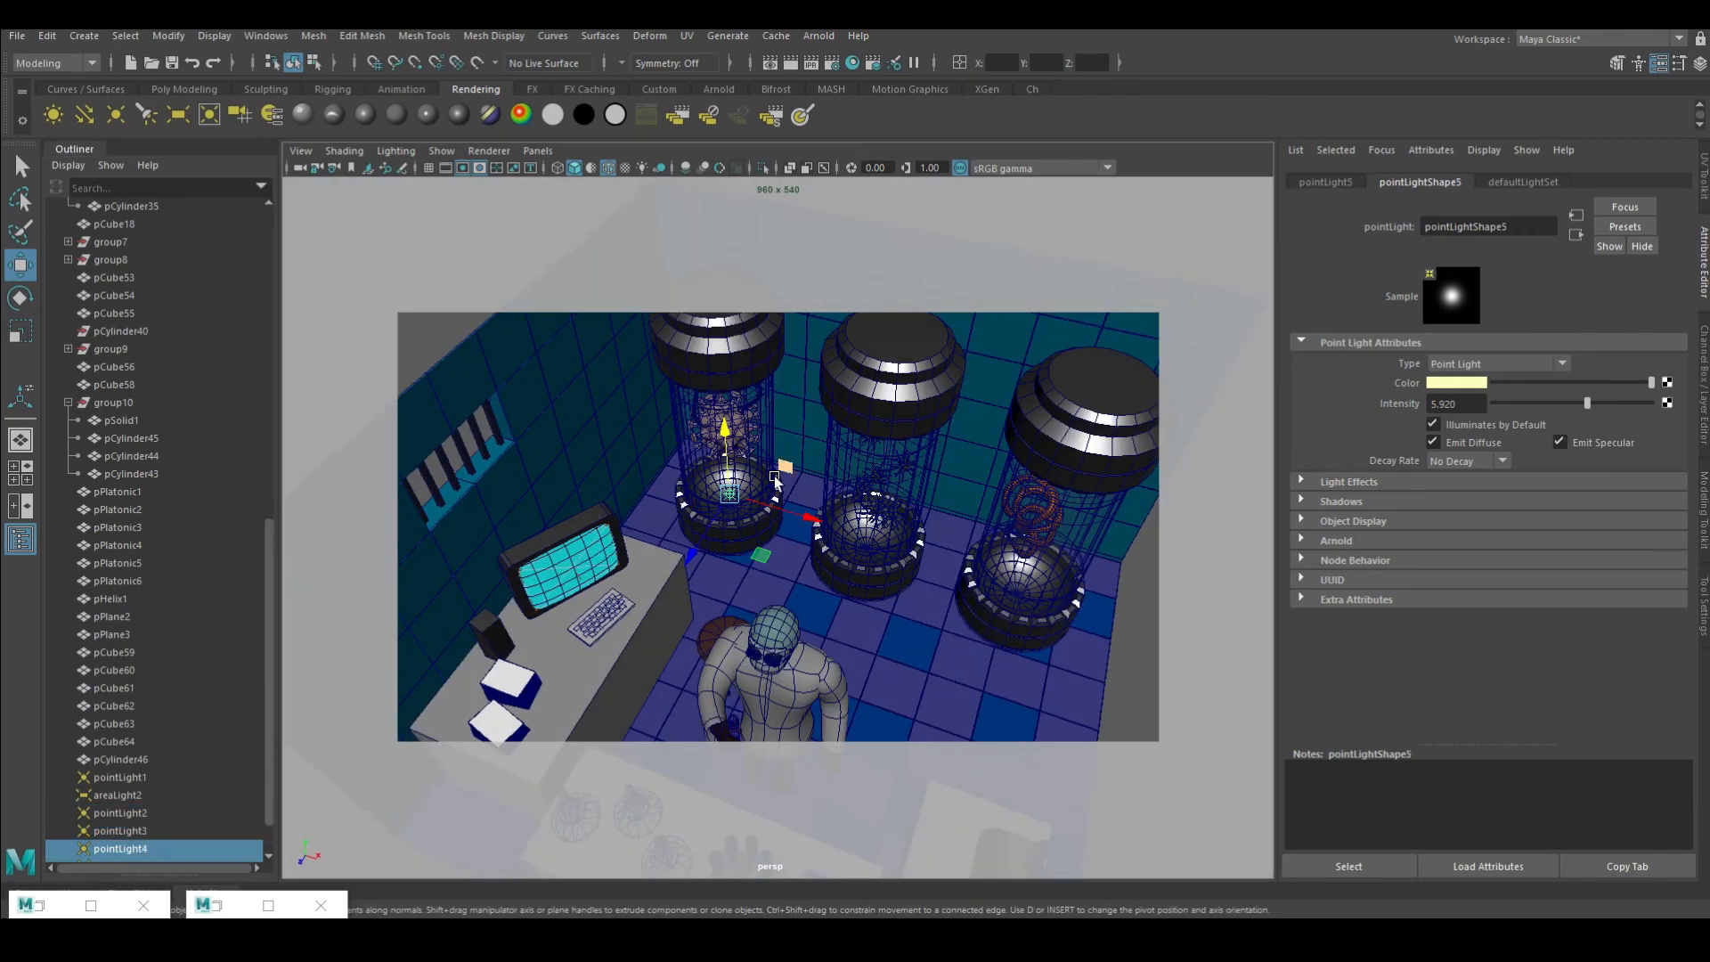
scroll(783, 466, up, 4)
drag(736, 481, 976, 549)
key(f)
scroll(768, 500, down, 5)
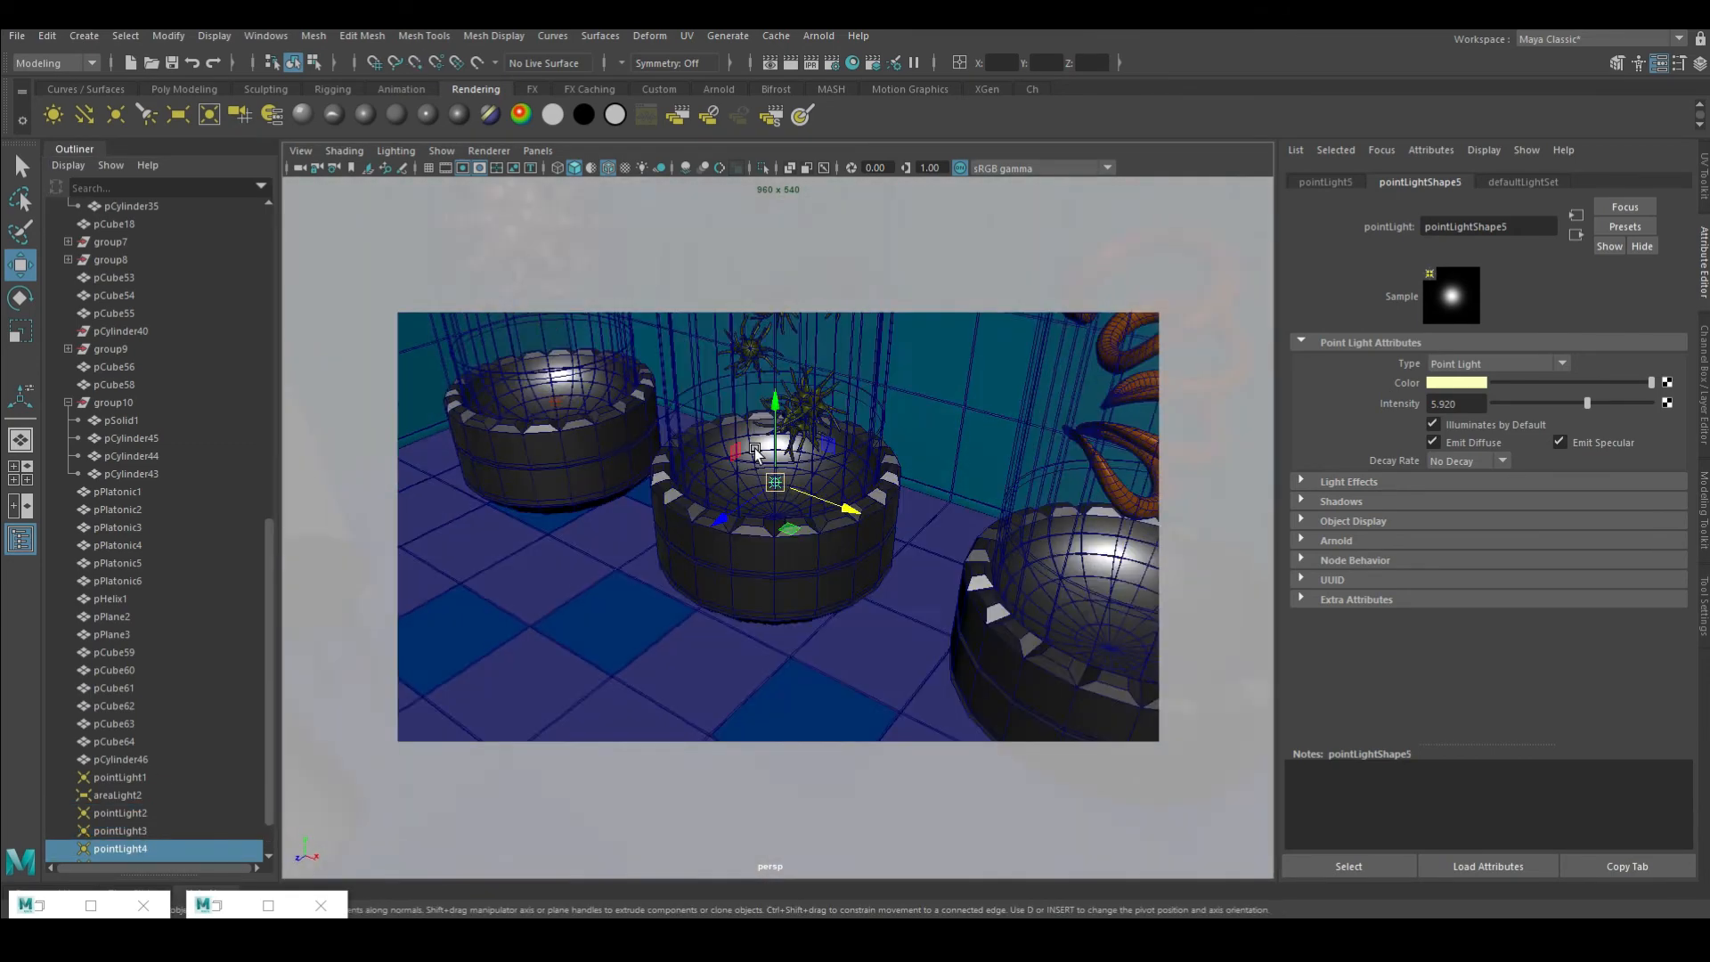
Duplicate the middle tank's pair of point lights and move the copies into the tank with the orange helix
click(1456, 382)
scroll(674, 545, up, 2)
key(ctrl+d)
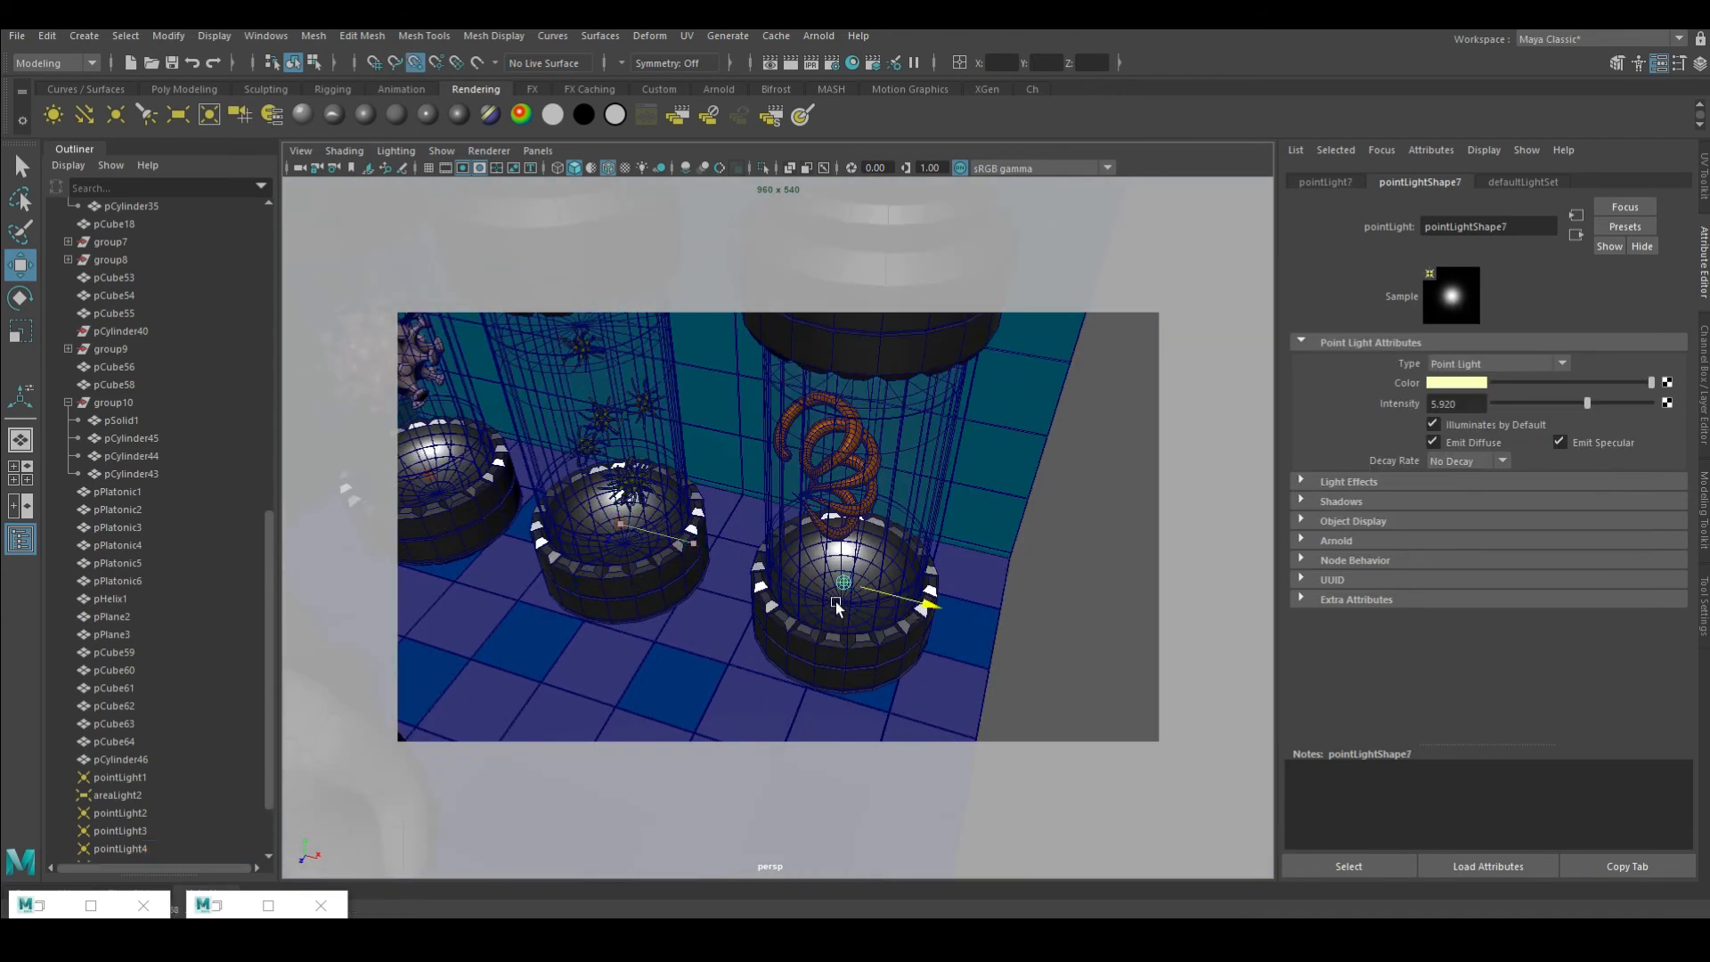
scroll(799, 412, down, 8)
alt+drag(761, 504, 832, 596)
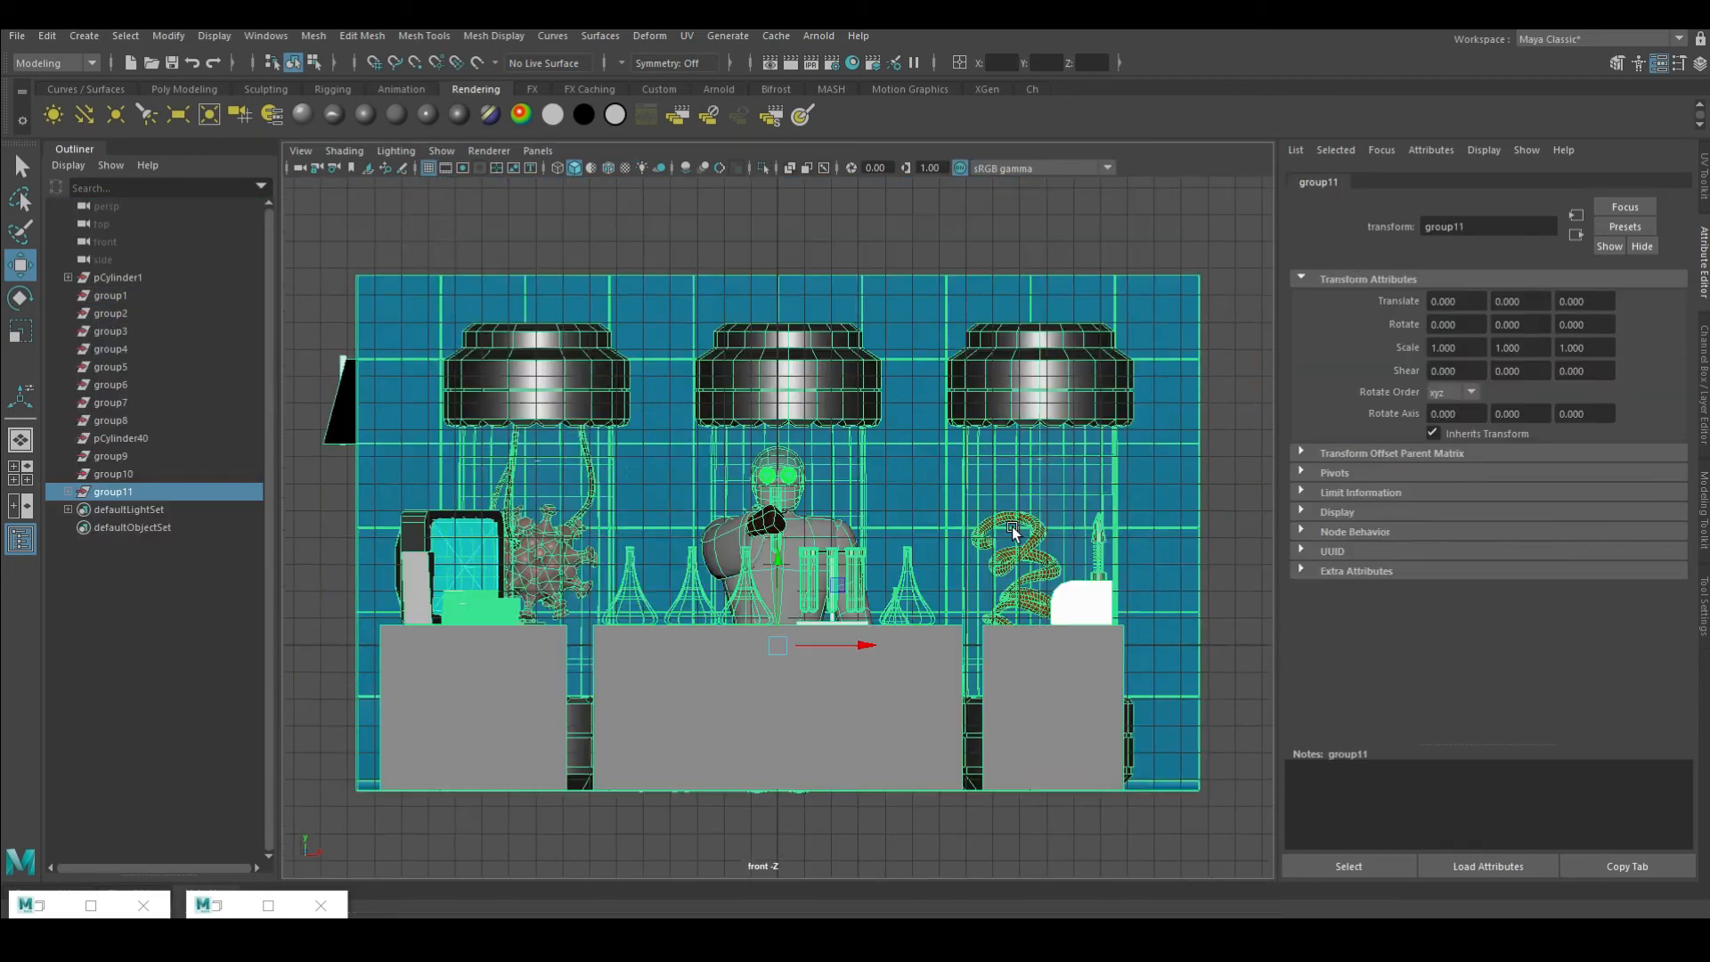
Rotate the group holding the whole laboratory to an isometric angle in the front view and open the render settings
key(e)
drag(730, 579, 813, 611)
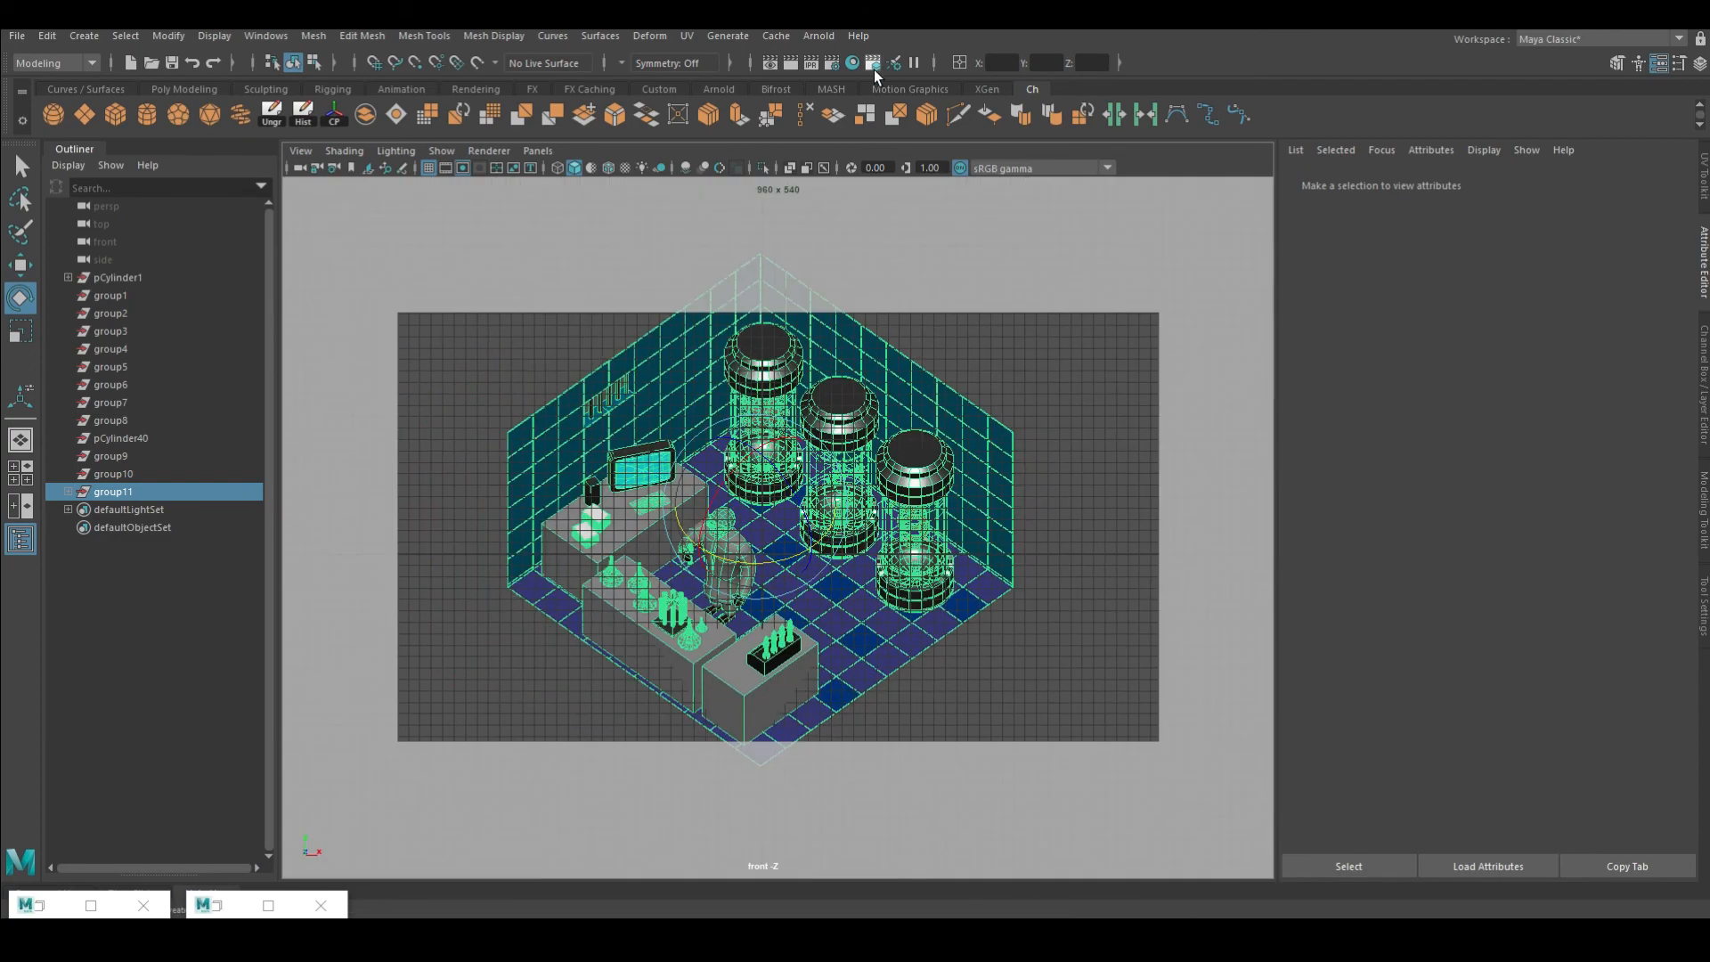
click(831, 62)
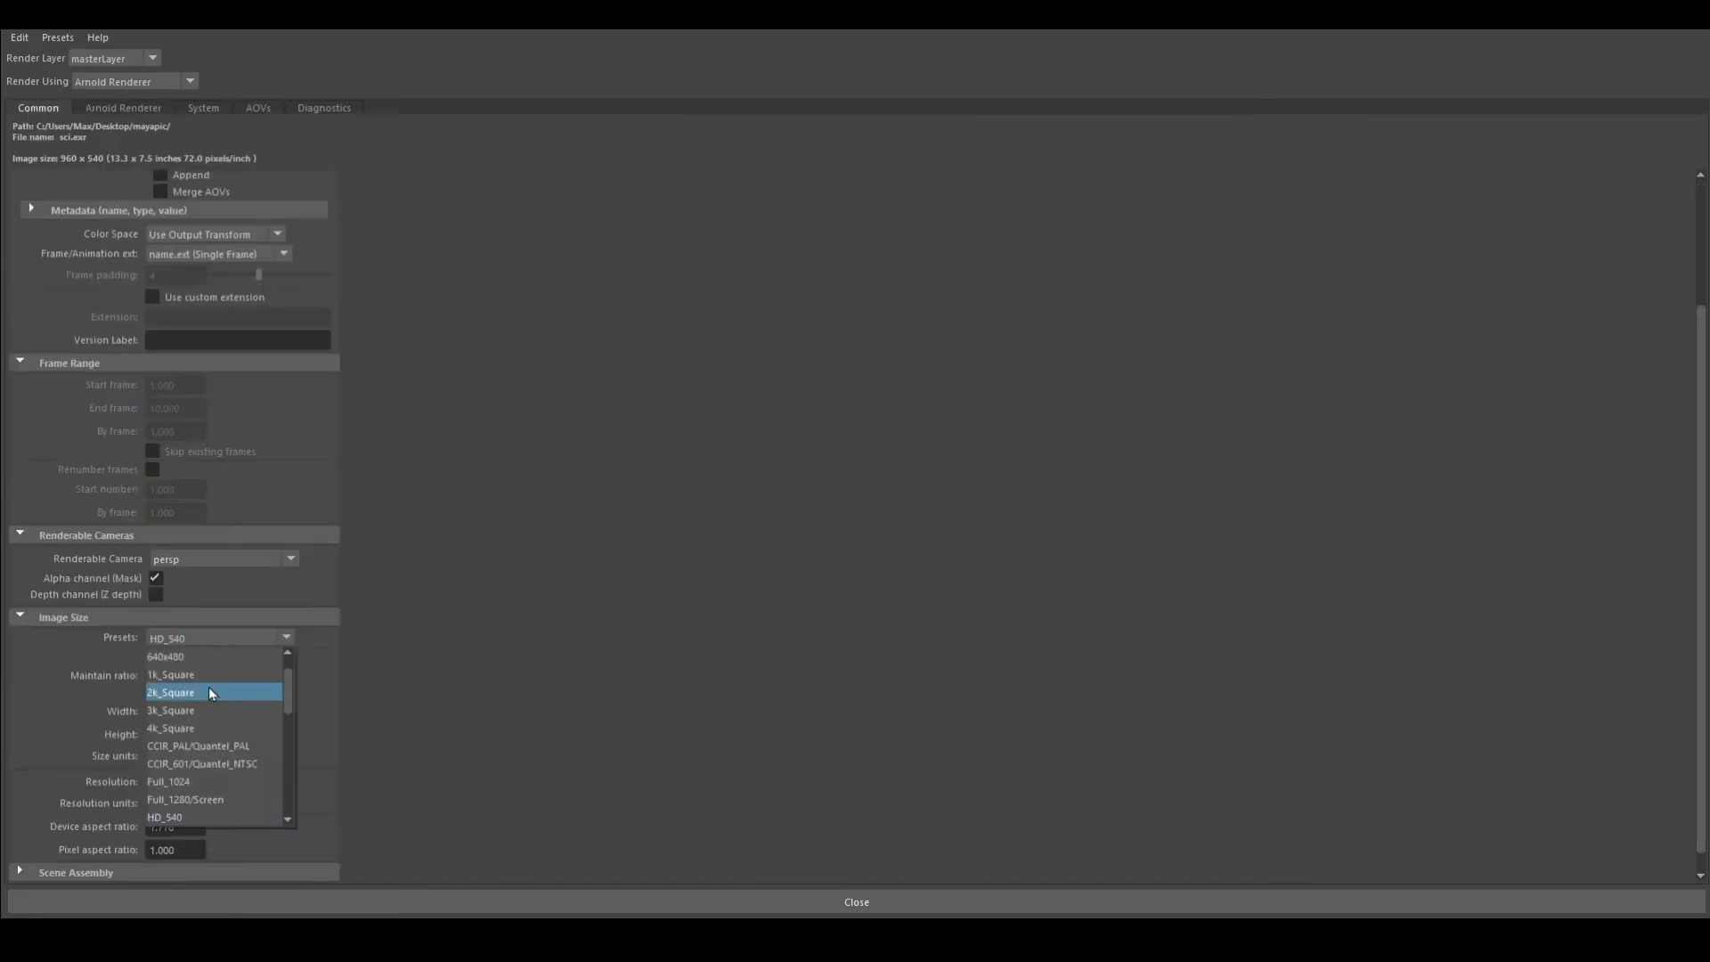